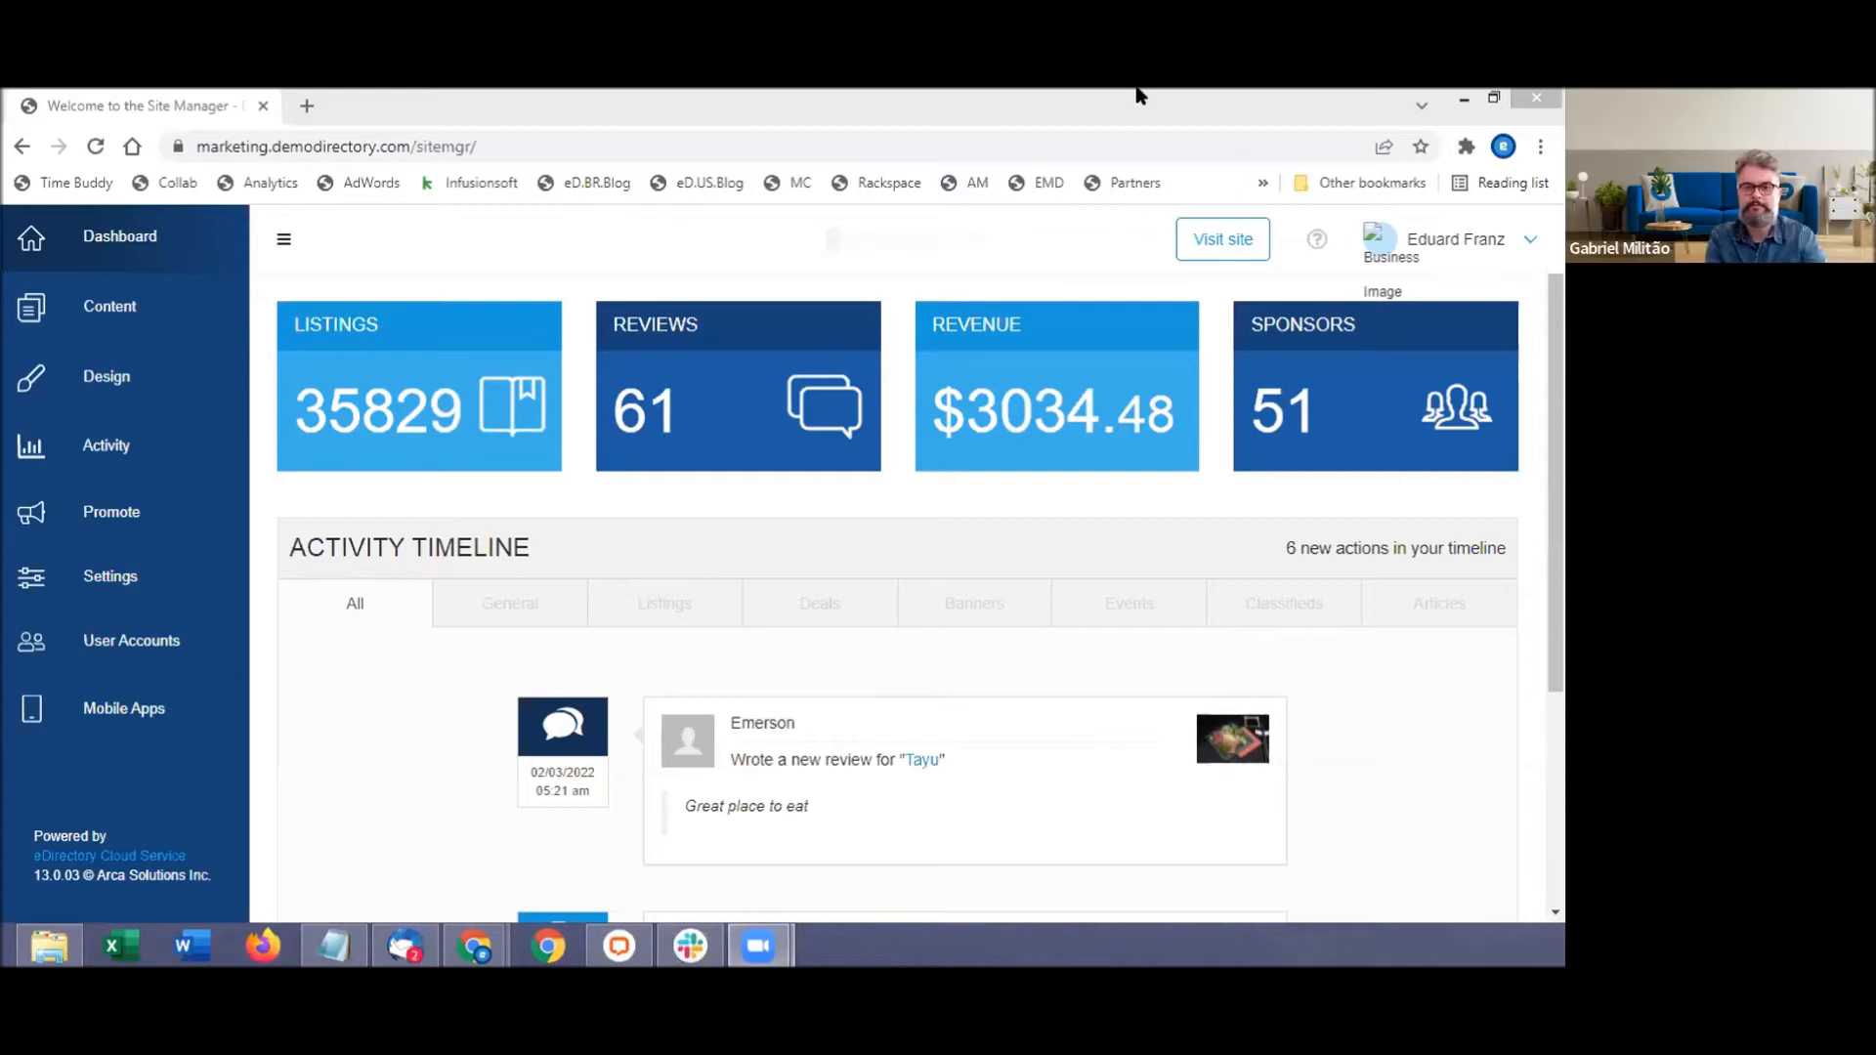
Open the listing categories in the content section and view the bulk creator, closing it without adding categories.
left_click(116, 327)
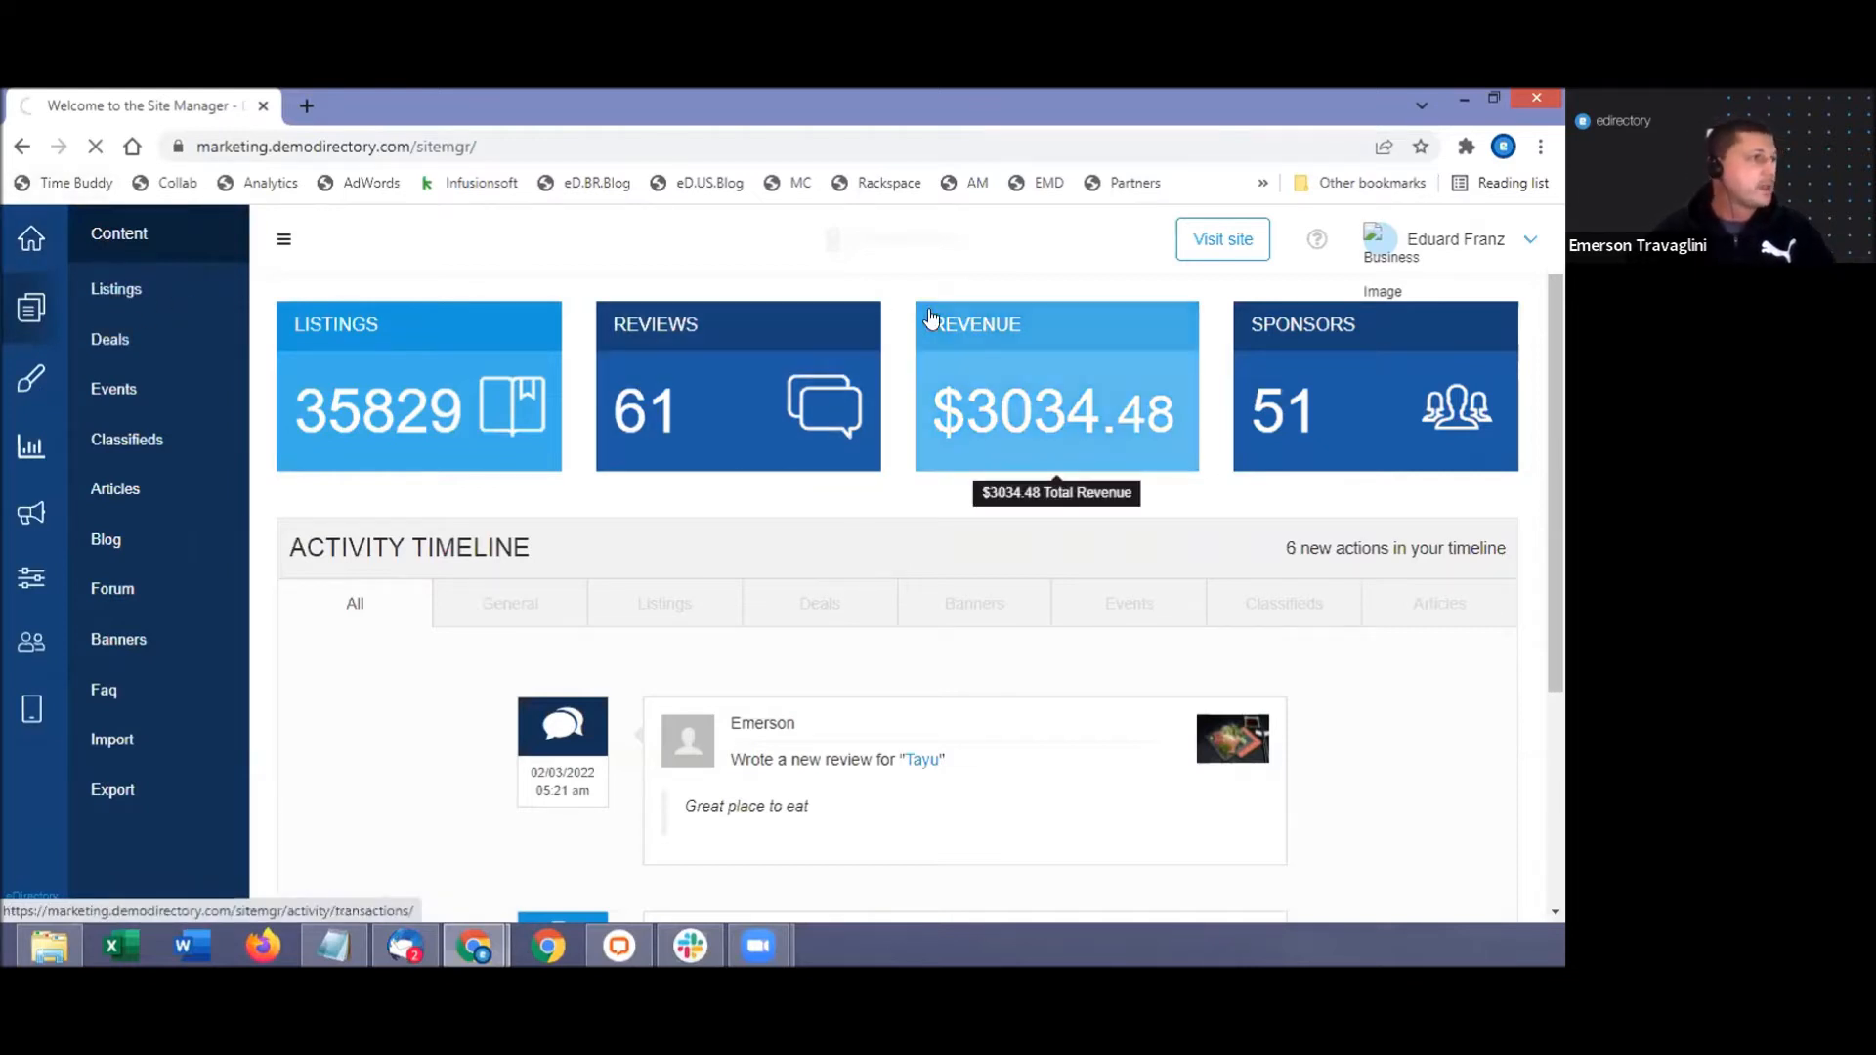
left_click(105, 298)
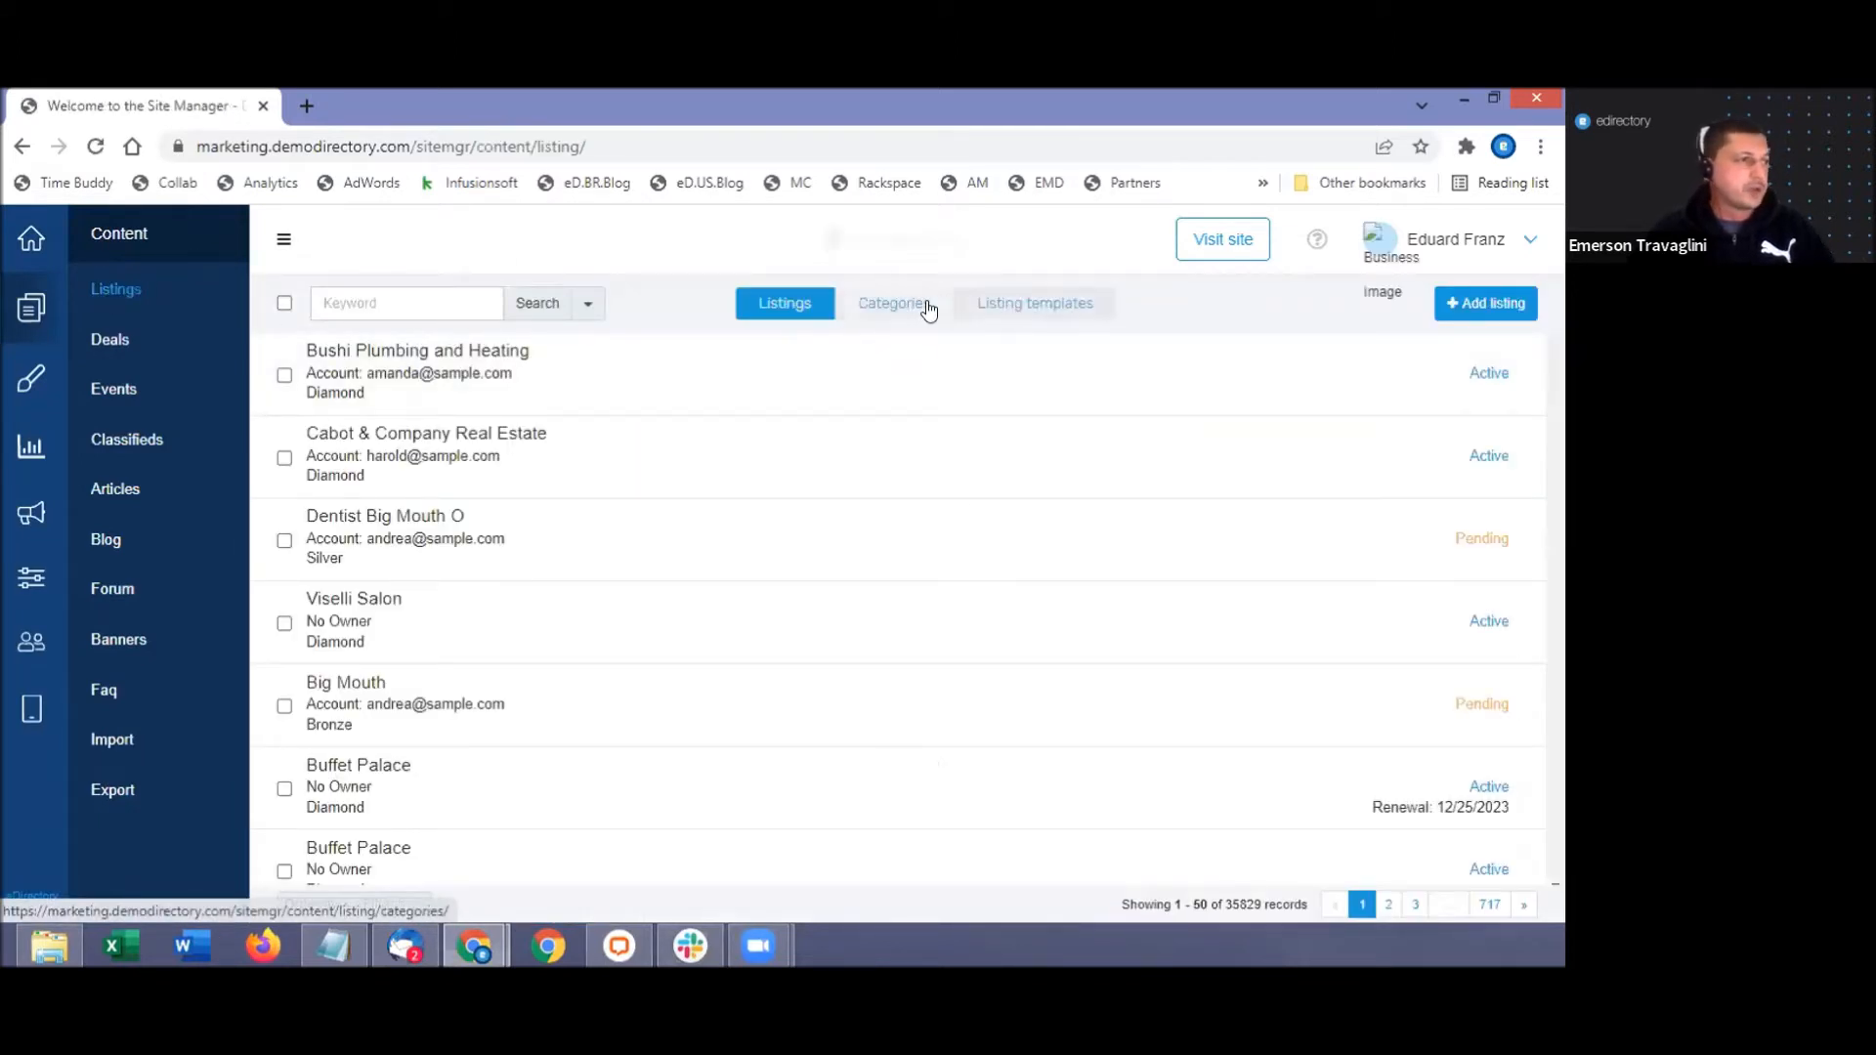
left_click(893, 306)
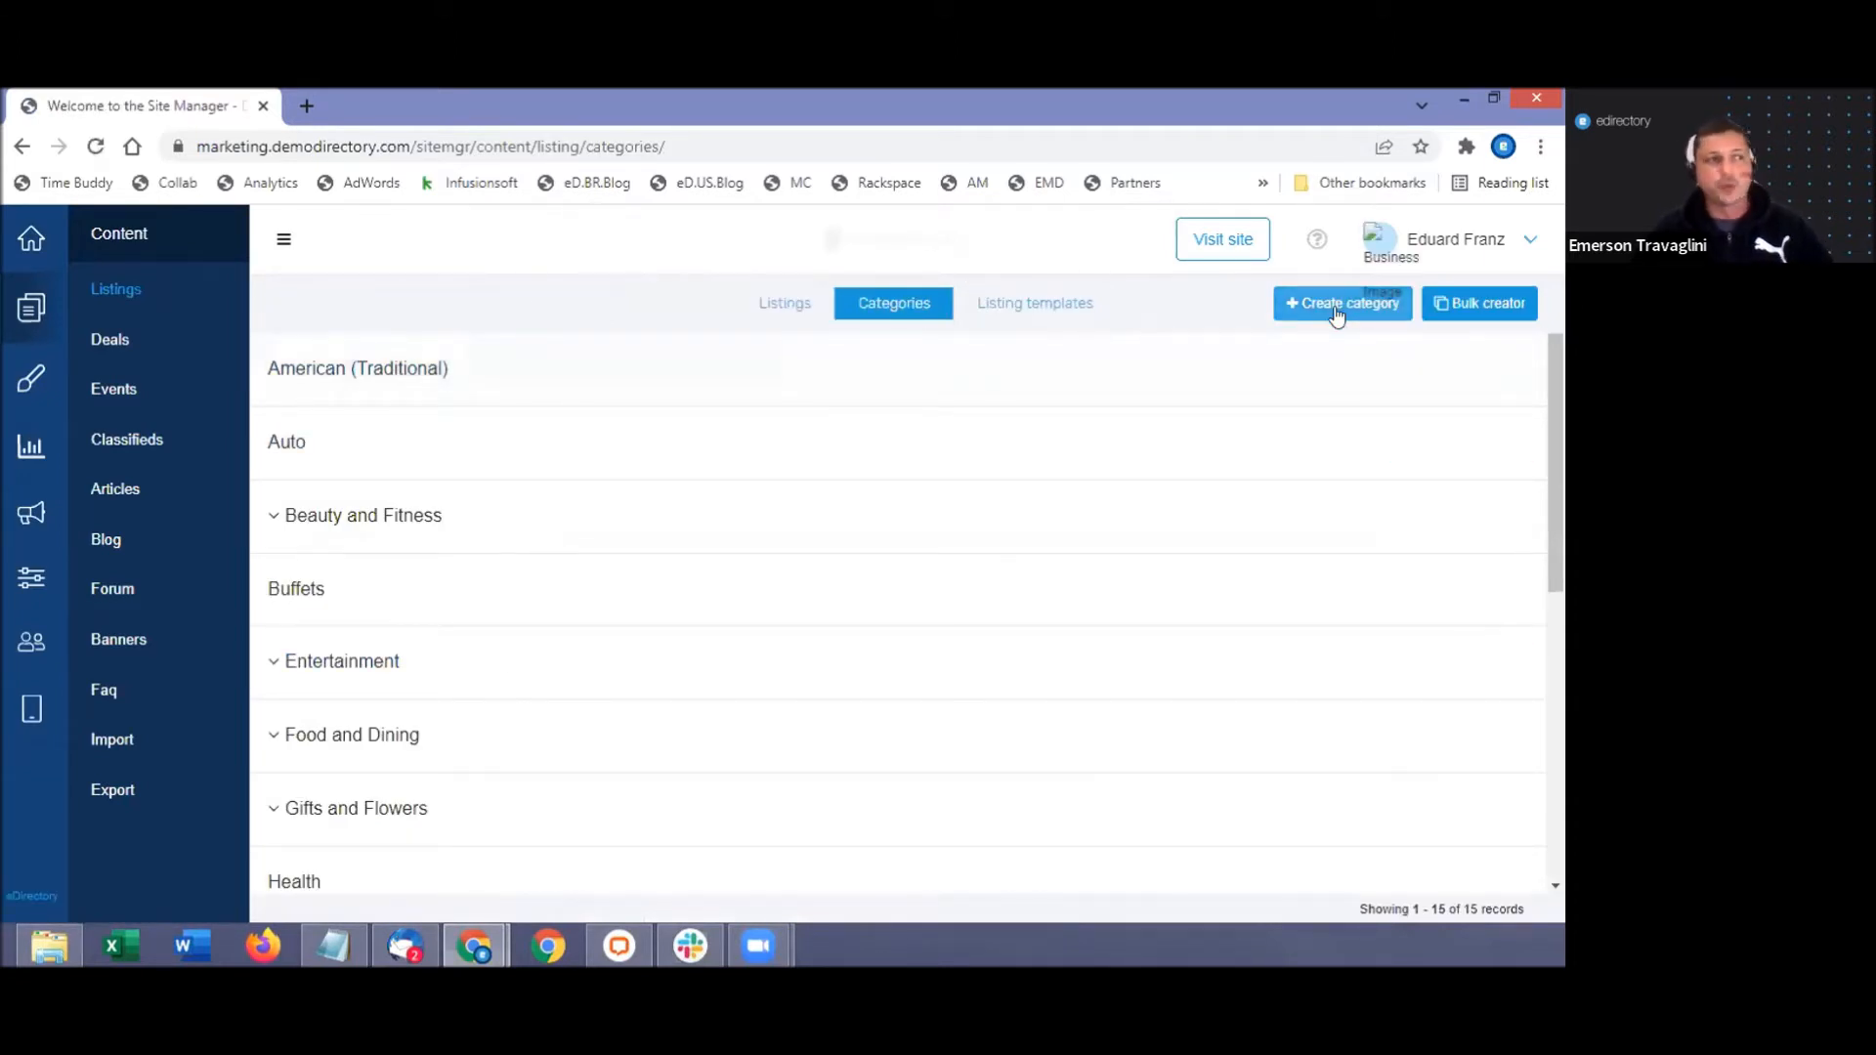
left_click(1450, 315)
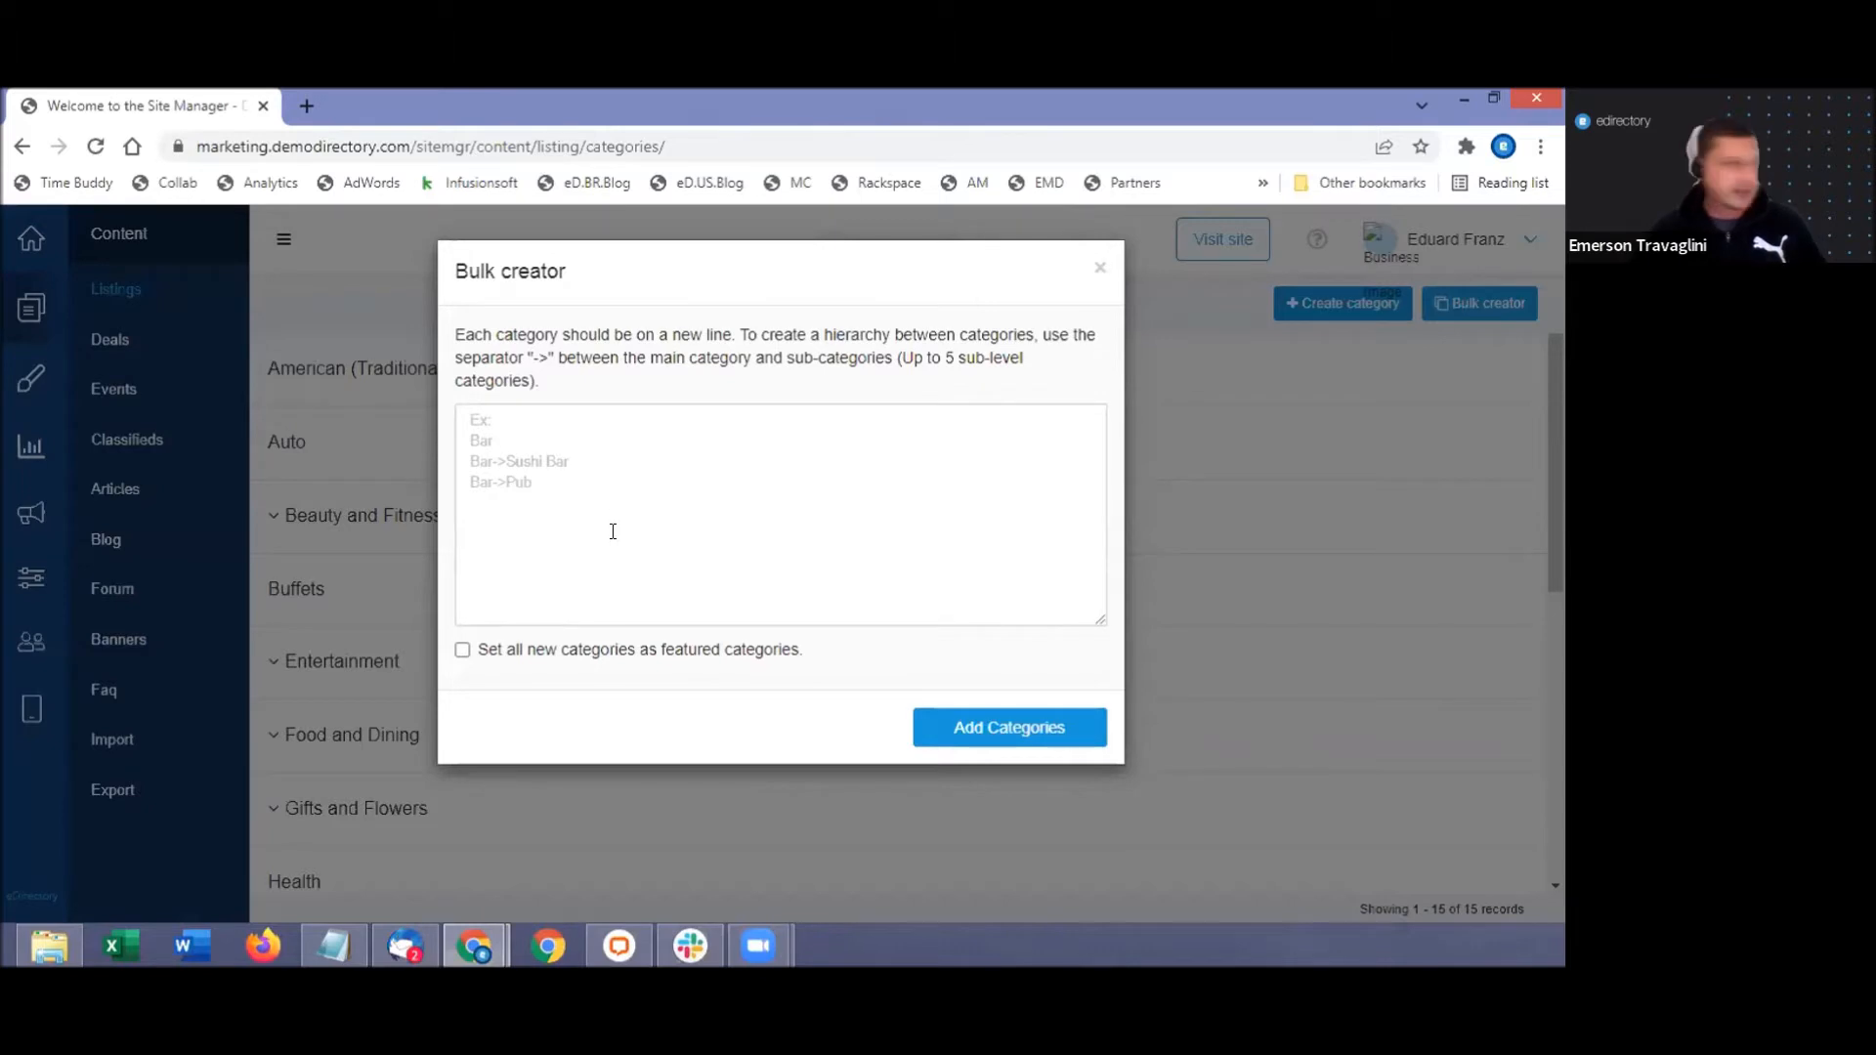
left_click(1100, 265)
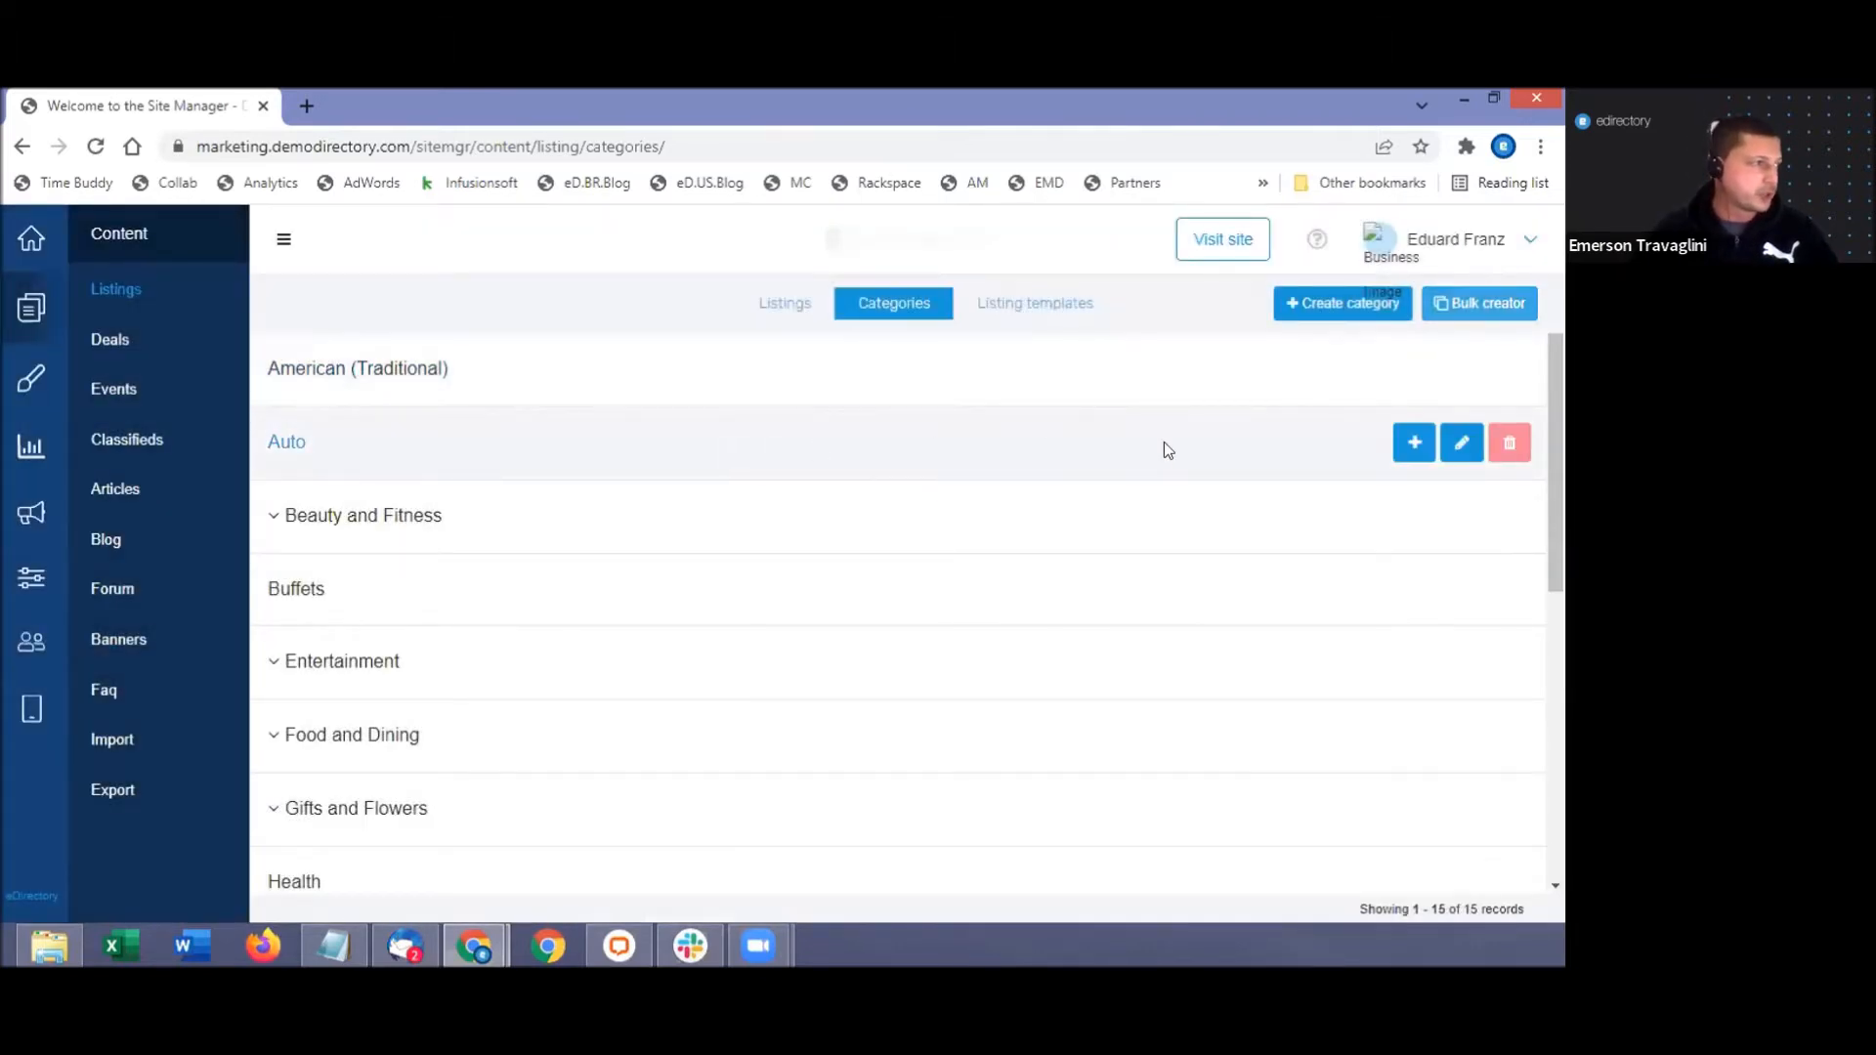
Open the Auto category for editing and examine its advanced options, including keywords, featured setting, thumbnail, icon and map pin.
left_click(1460, 446)
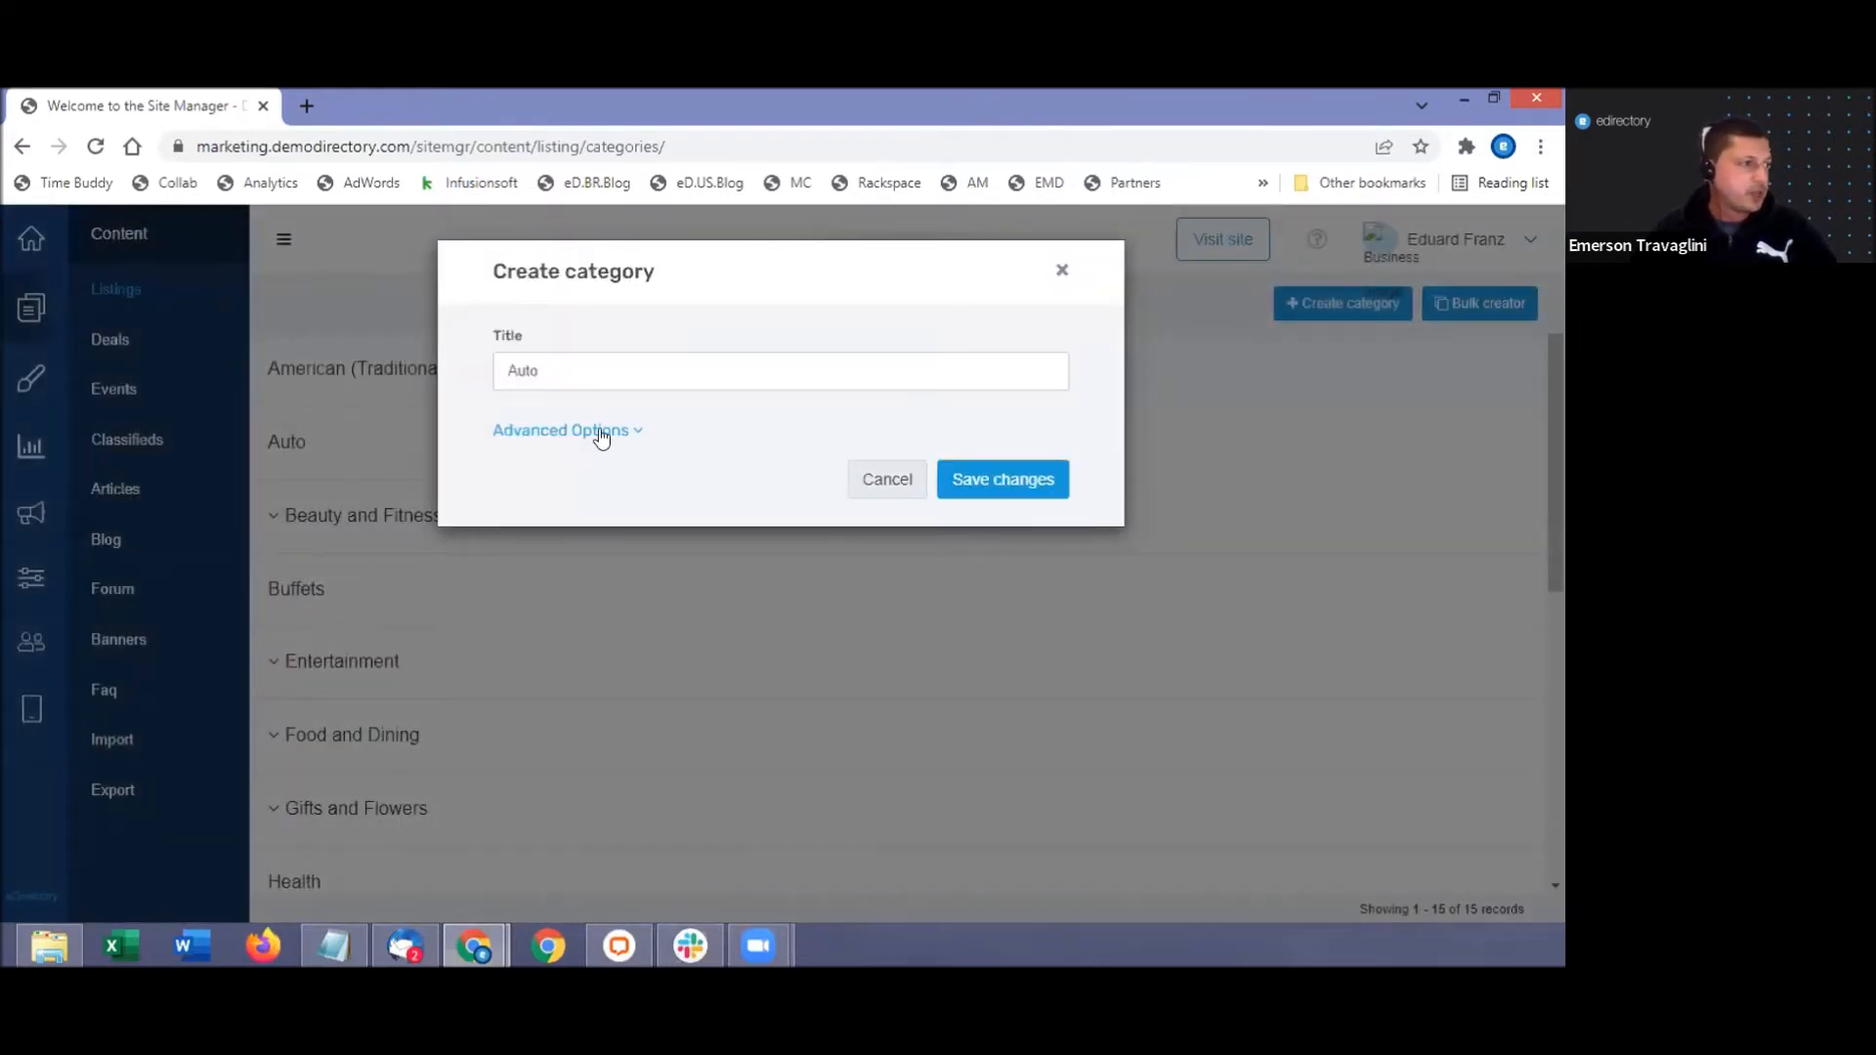
left_click(601, 434)
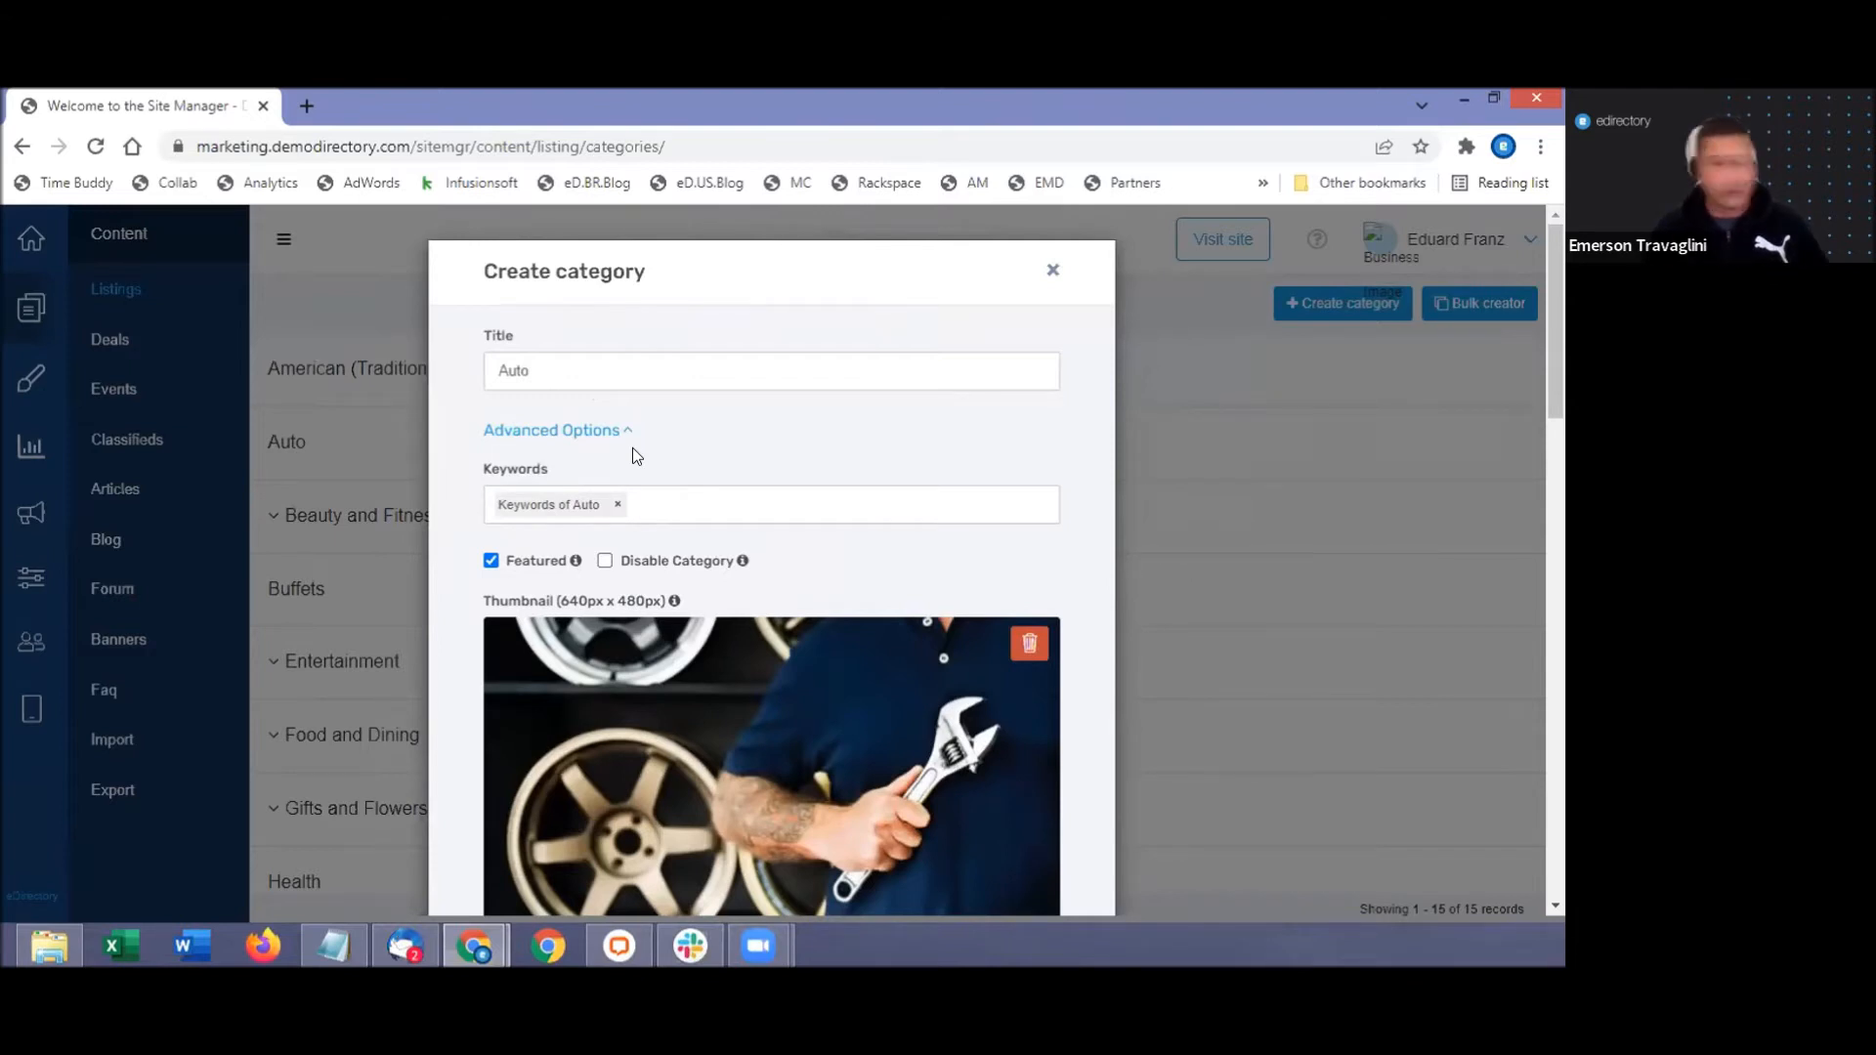
scroll(631, 448, "down", 1)
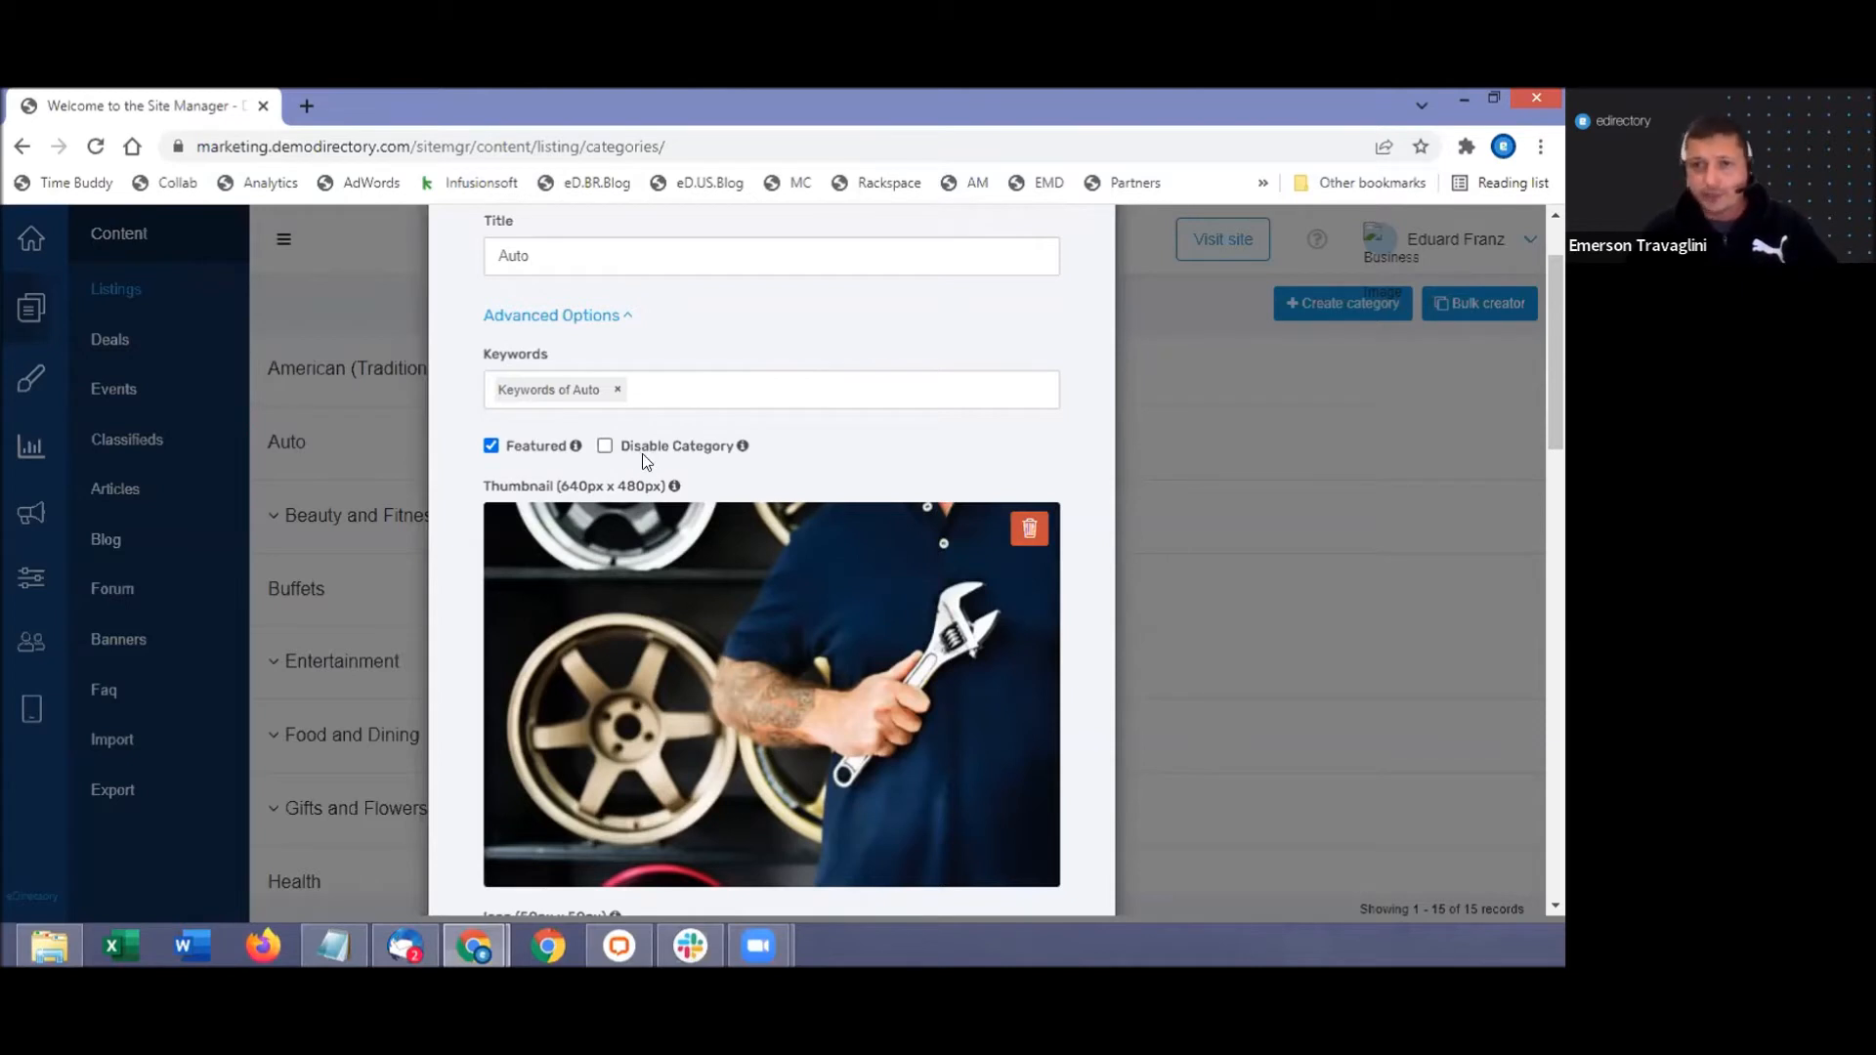
scroll(647, 541, "down", 2)
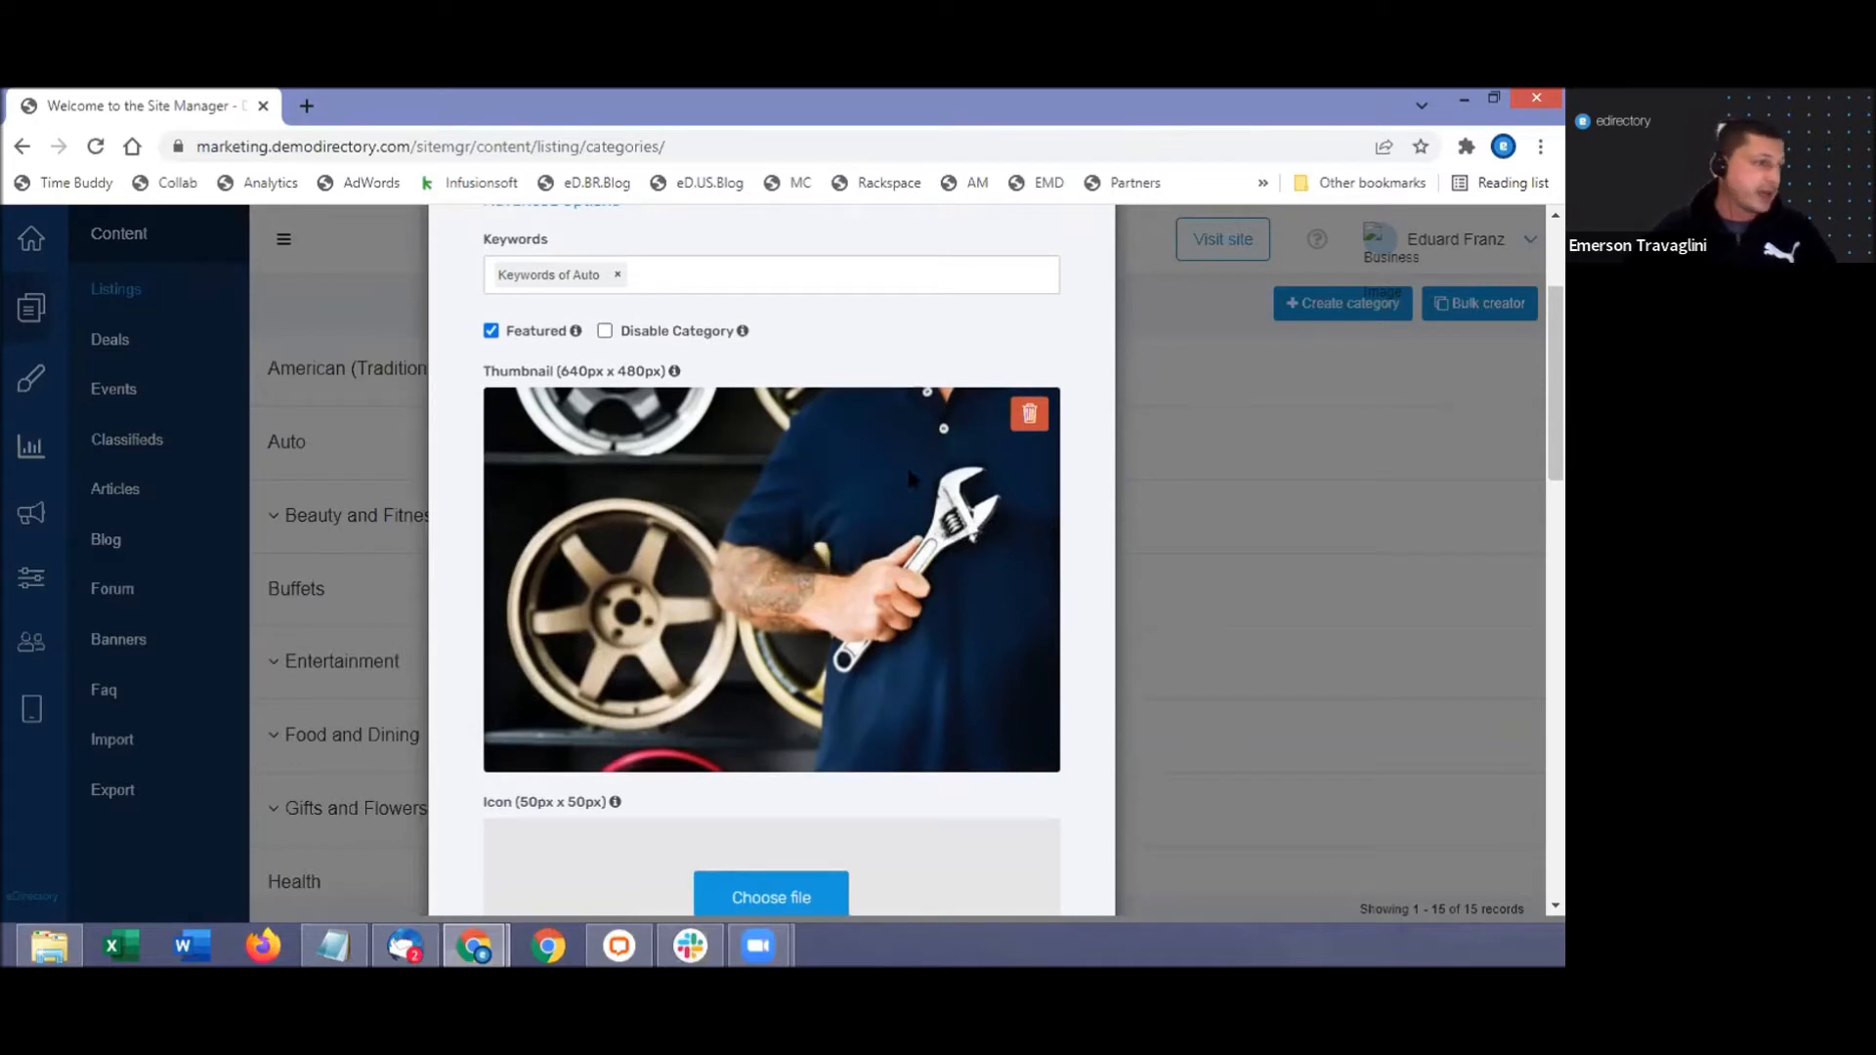
scroll(728, 583, "down", 2)
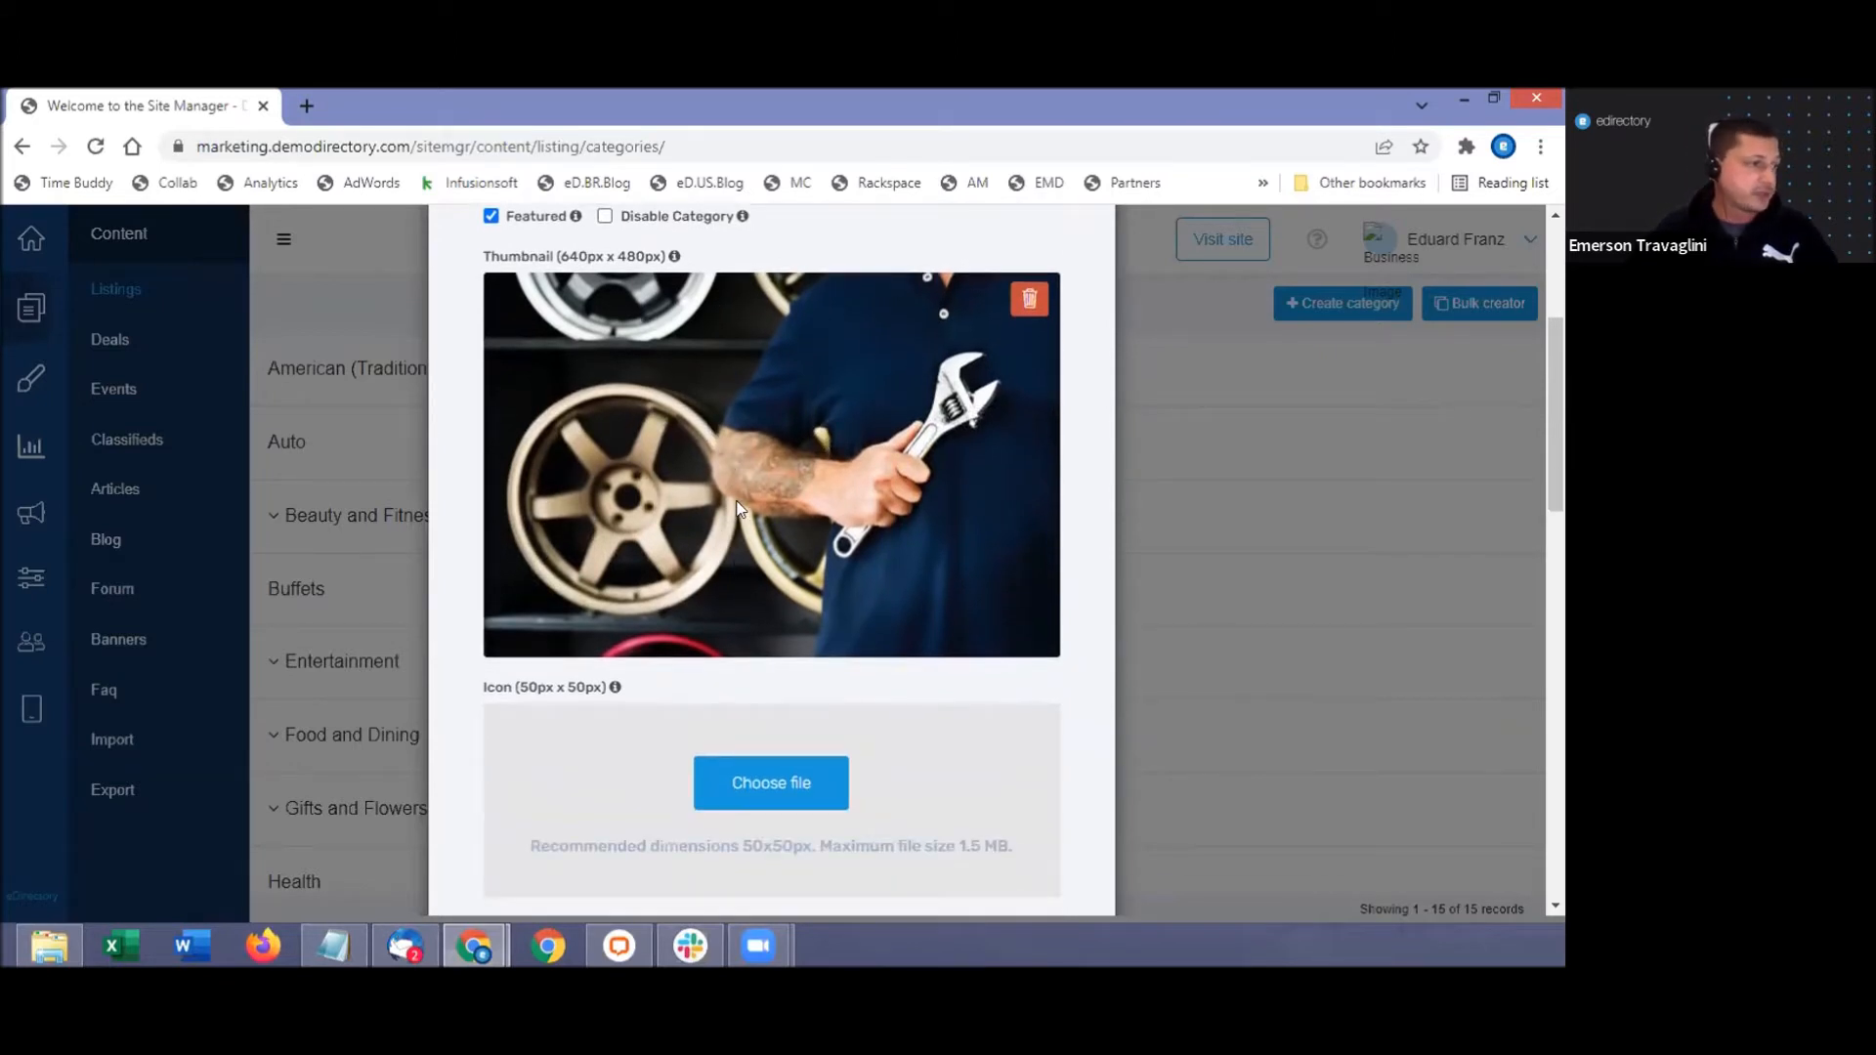
scroll(625, 586, "down", 2)
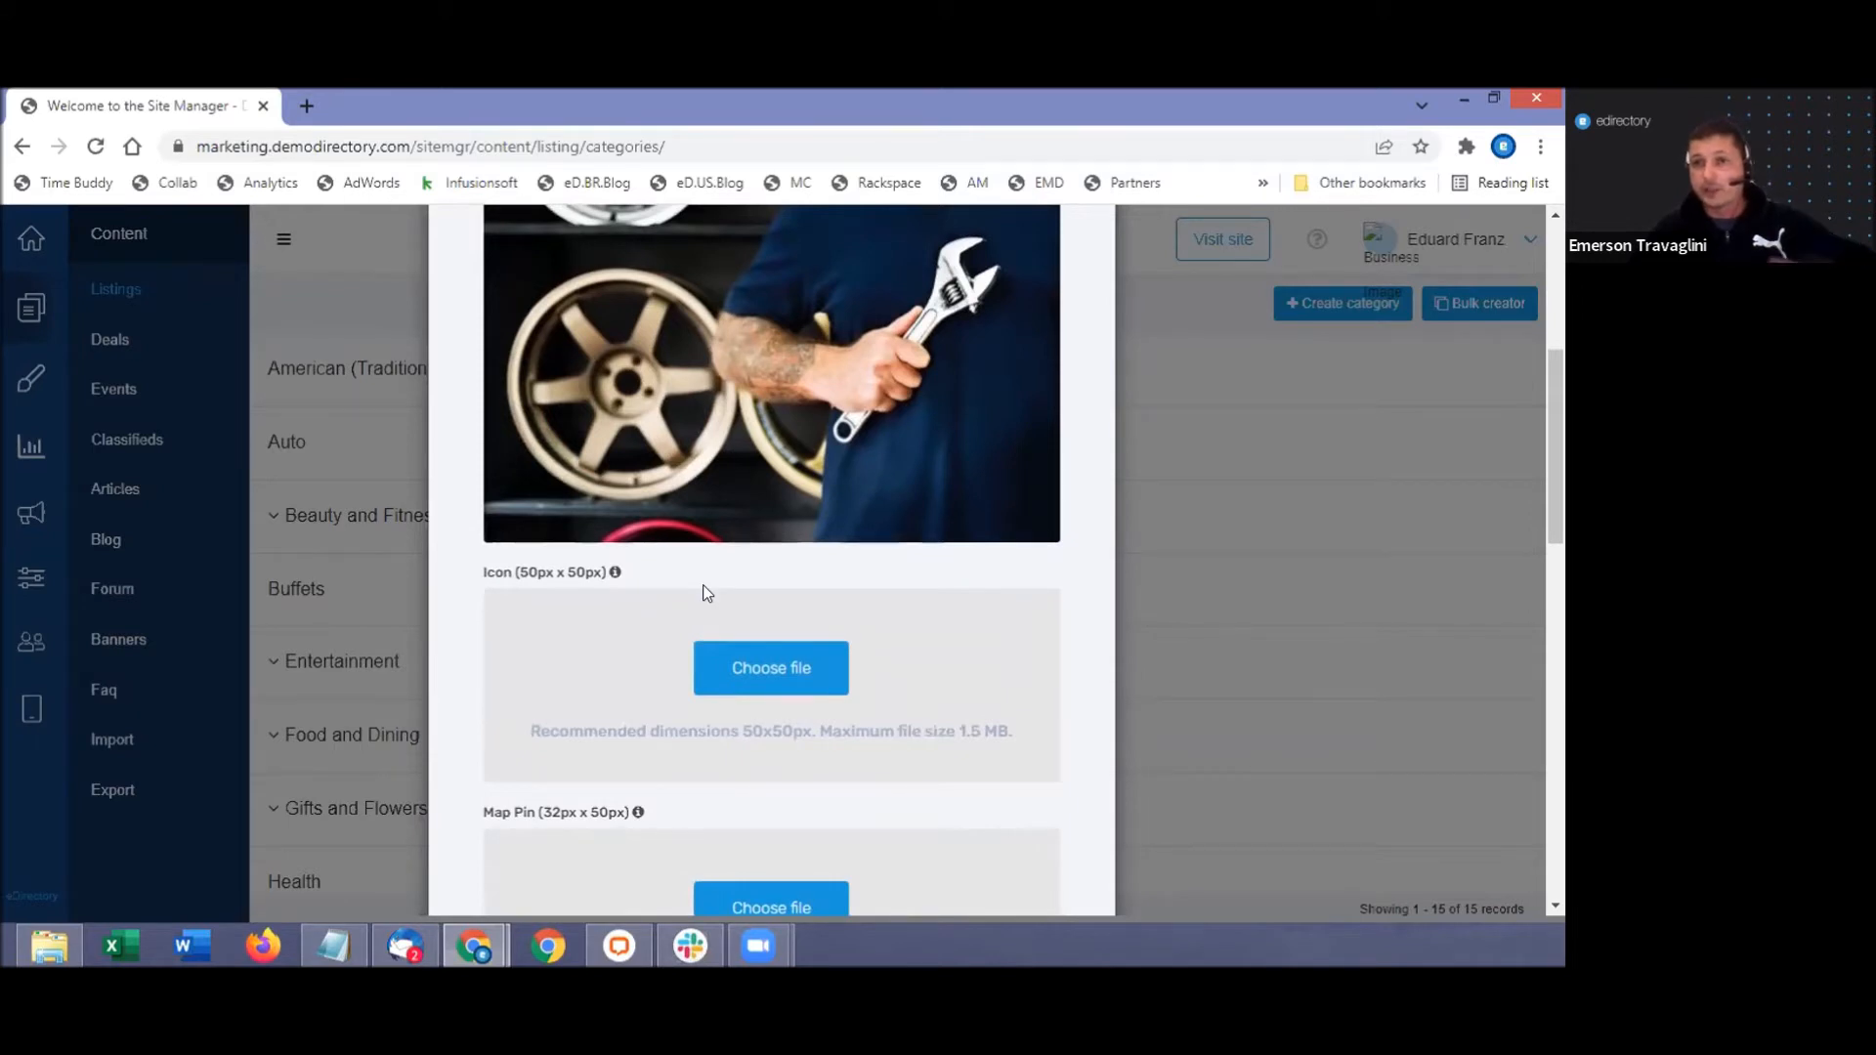
scroll(705, 592, "down", 3)
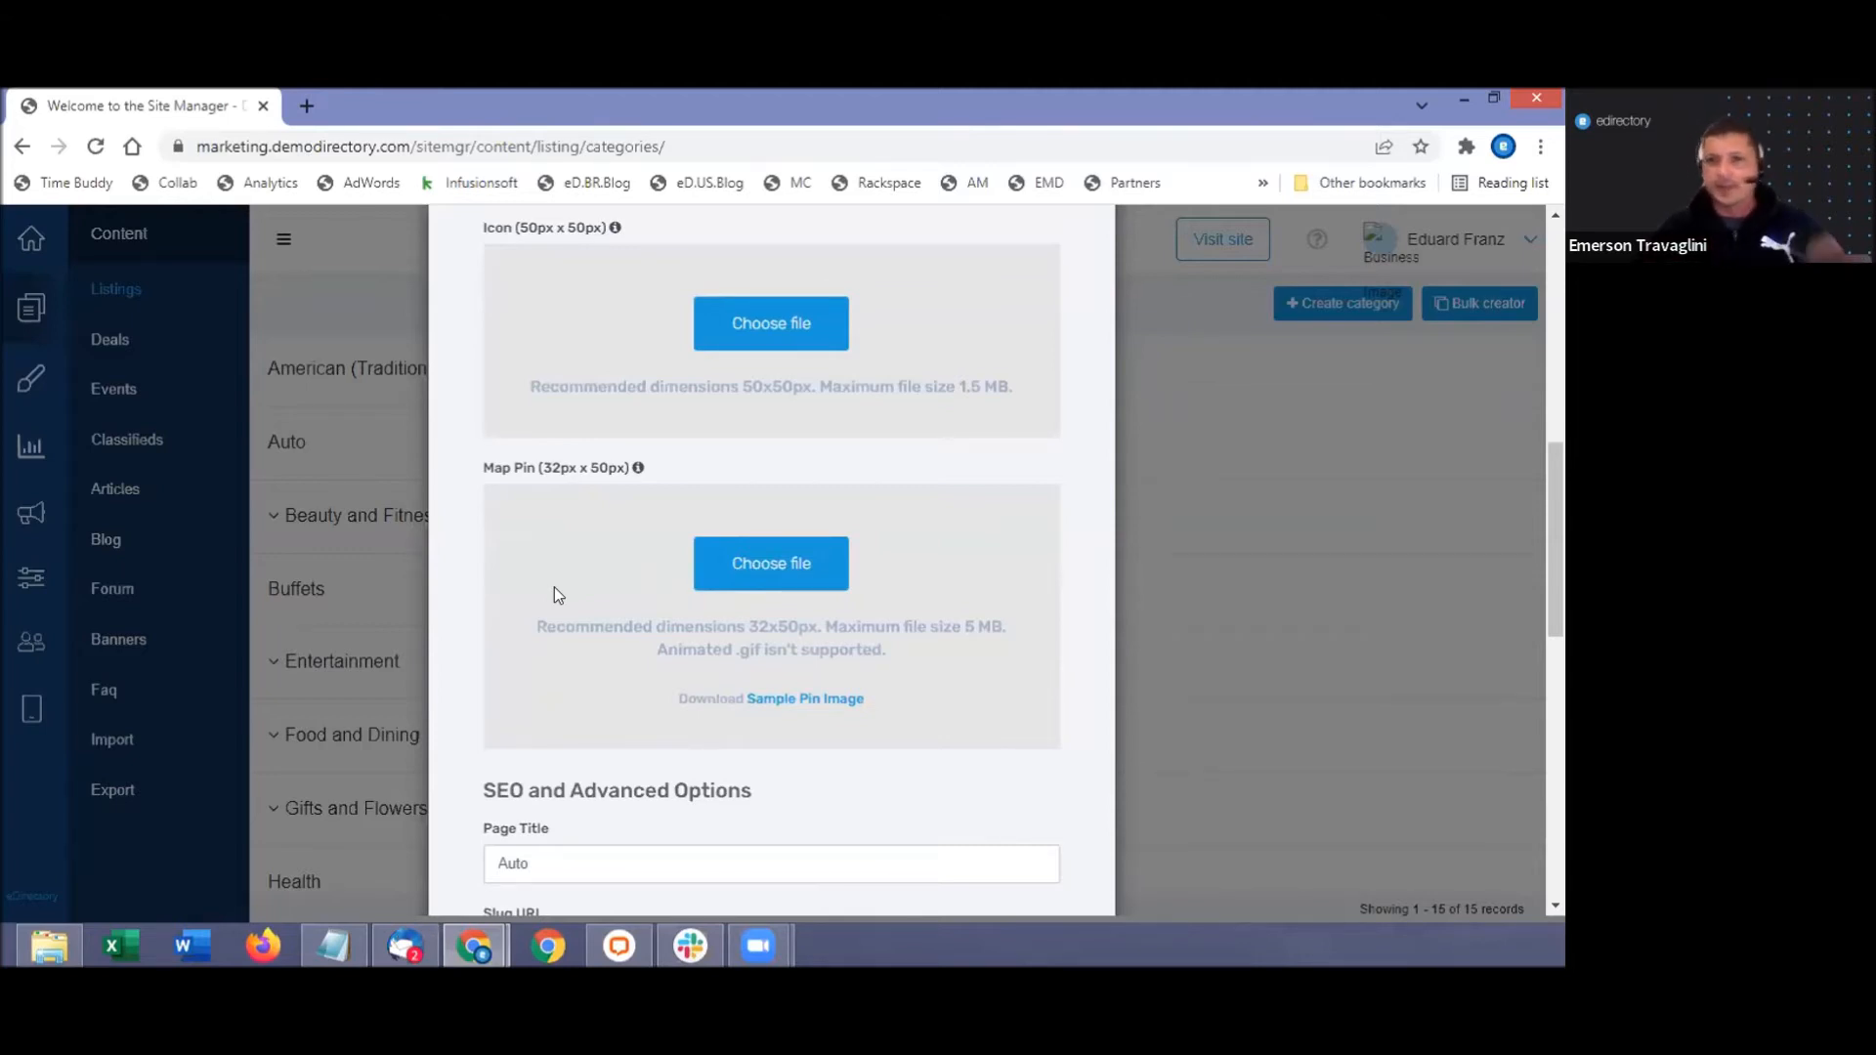
scroll(782, 625, "down", 2)
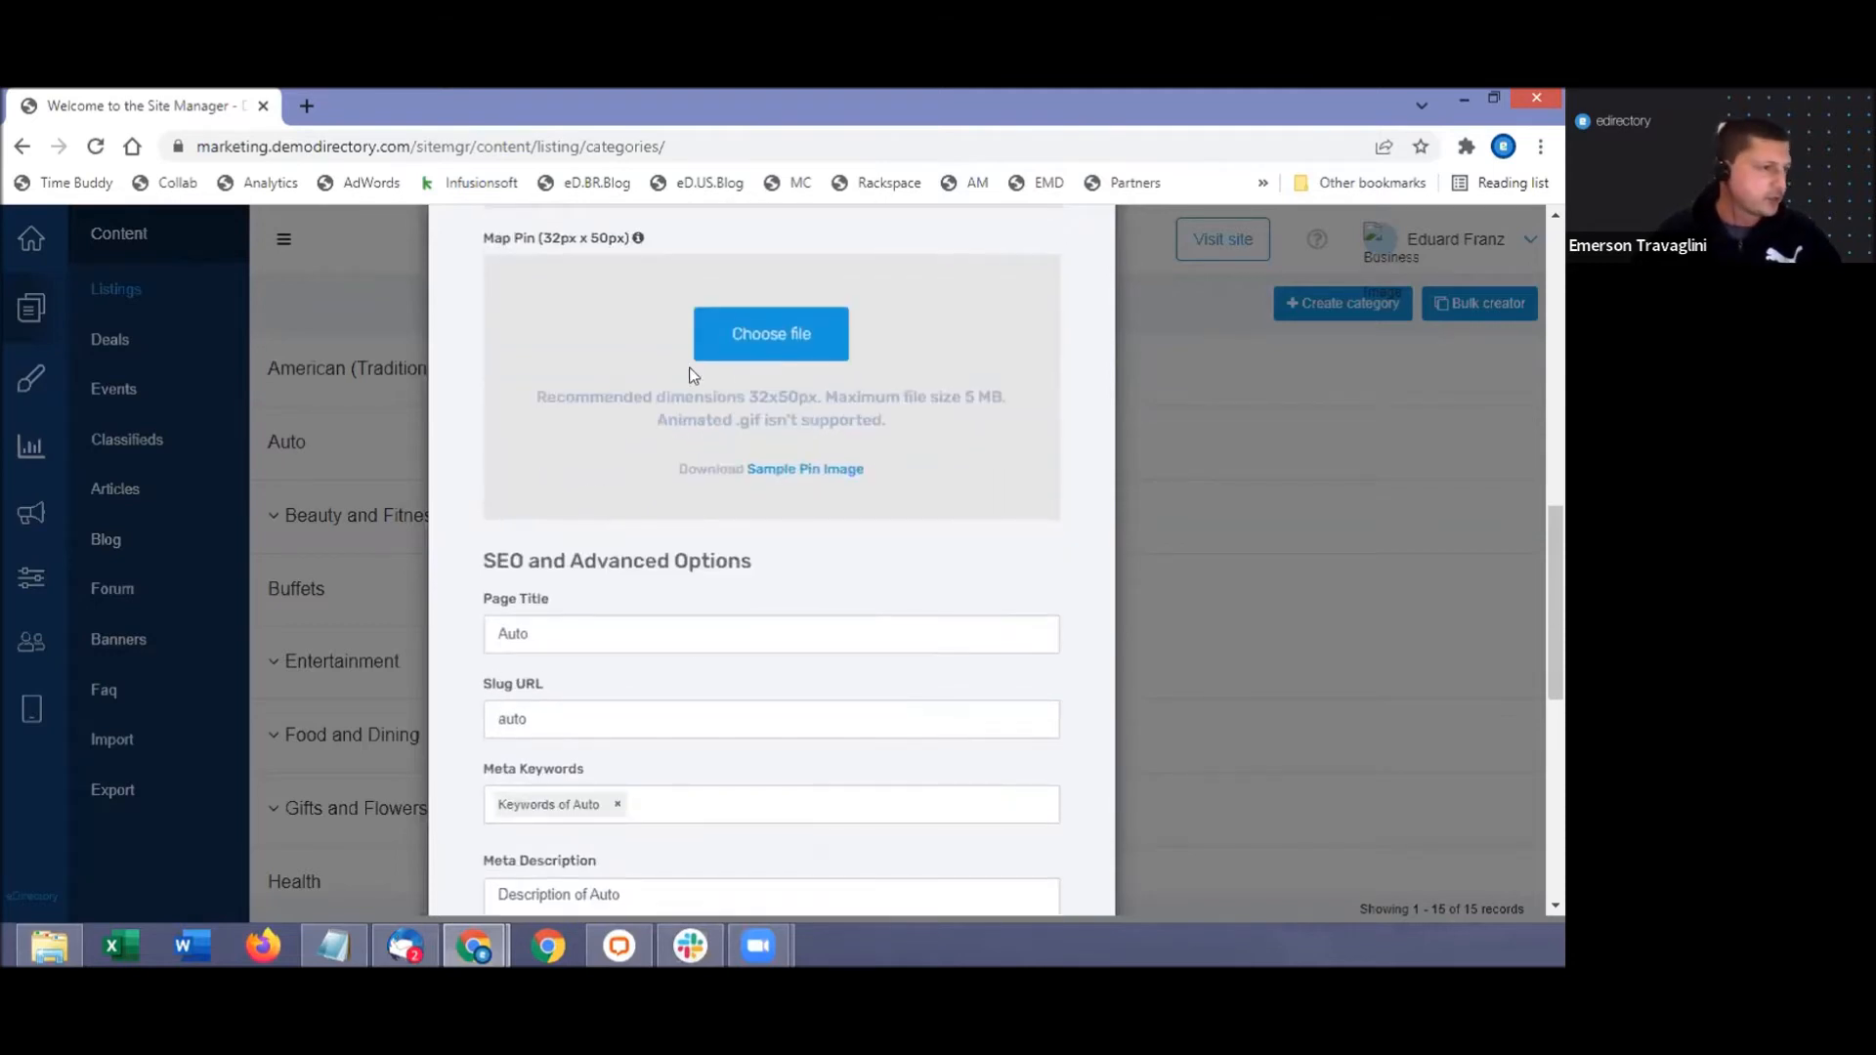
Review the Auto category's SEO fields, meta description and content editor, and leave the form without saving.
scroll(811, 527, "down", 2)
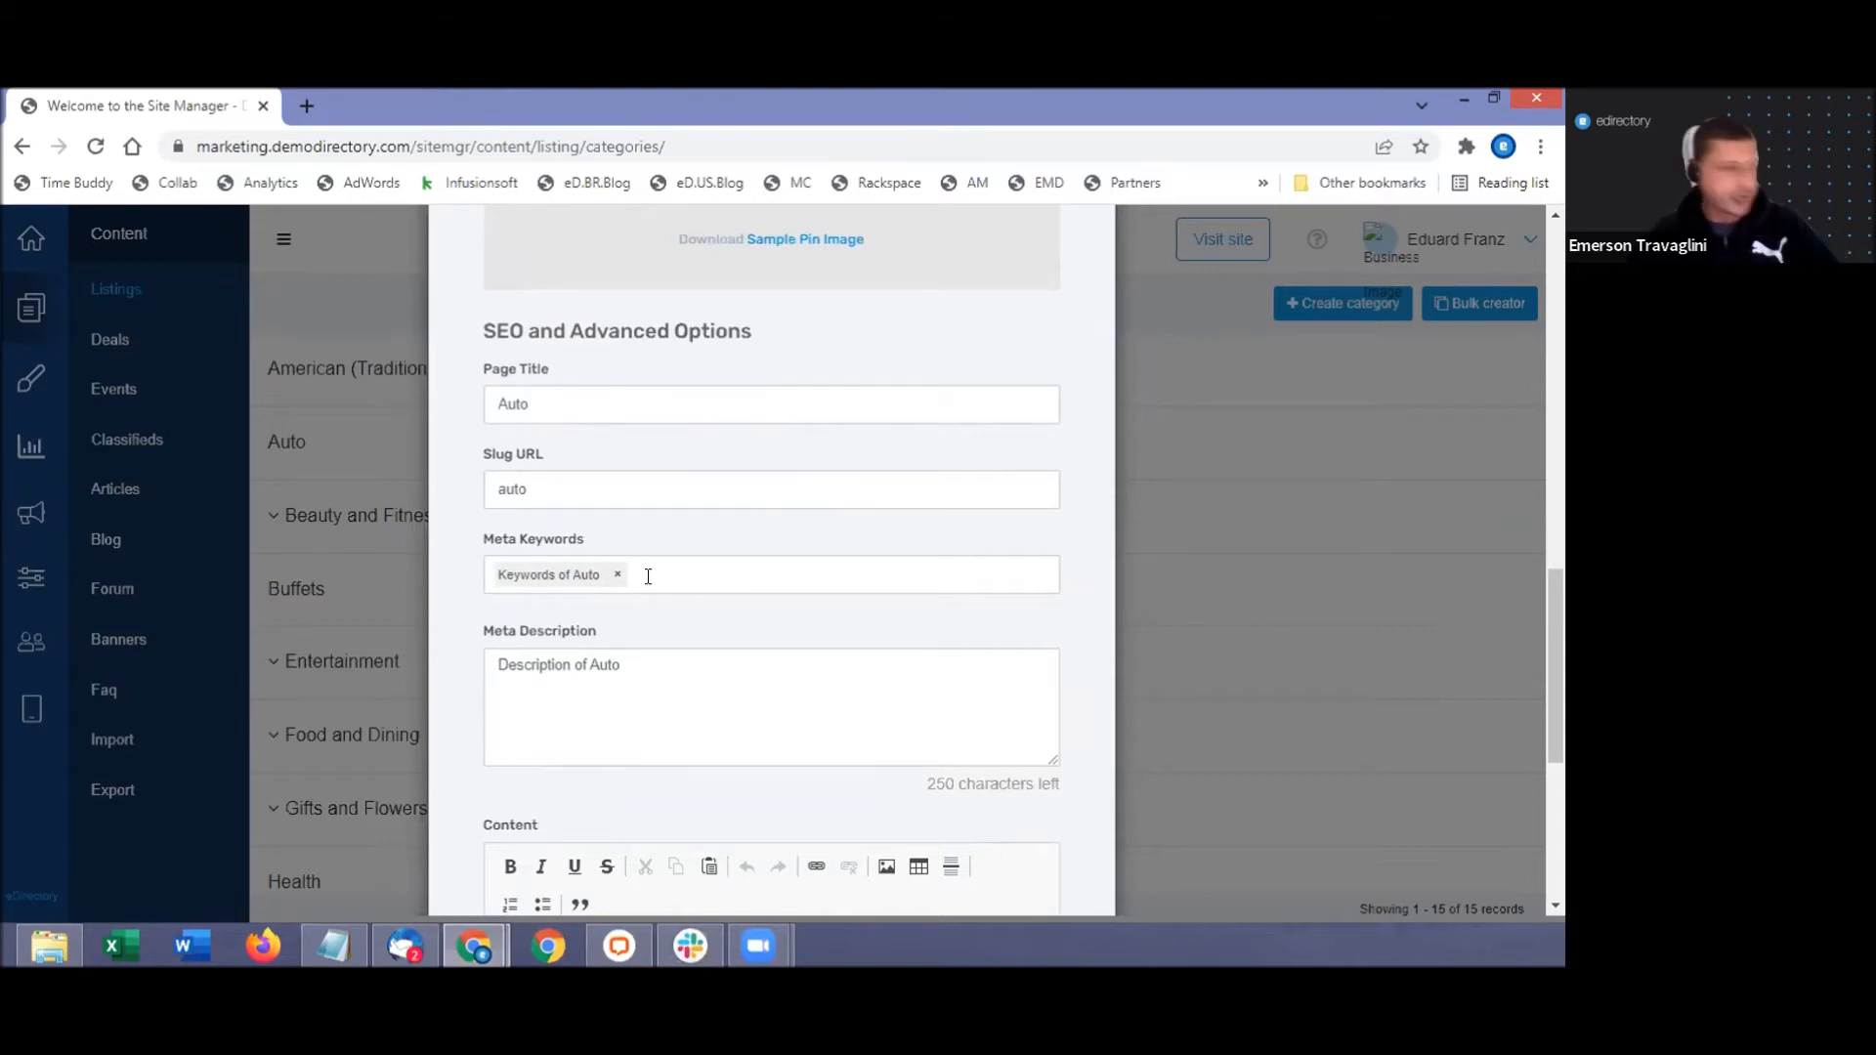
left_click(613, 665)
scroll(613, 665, "down", 1)
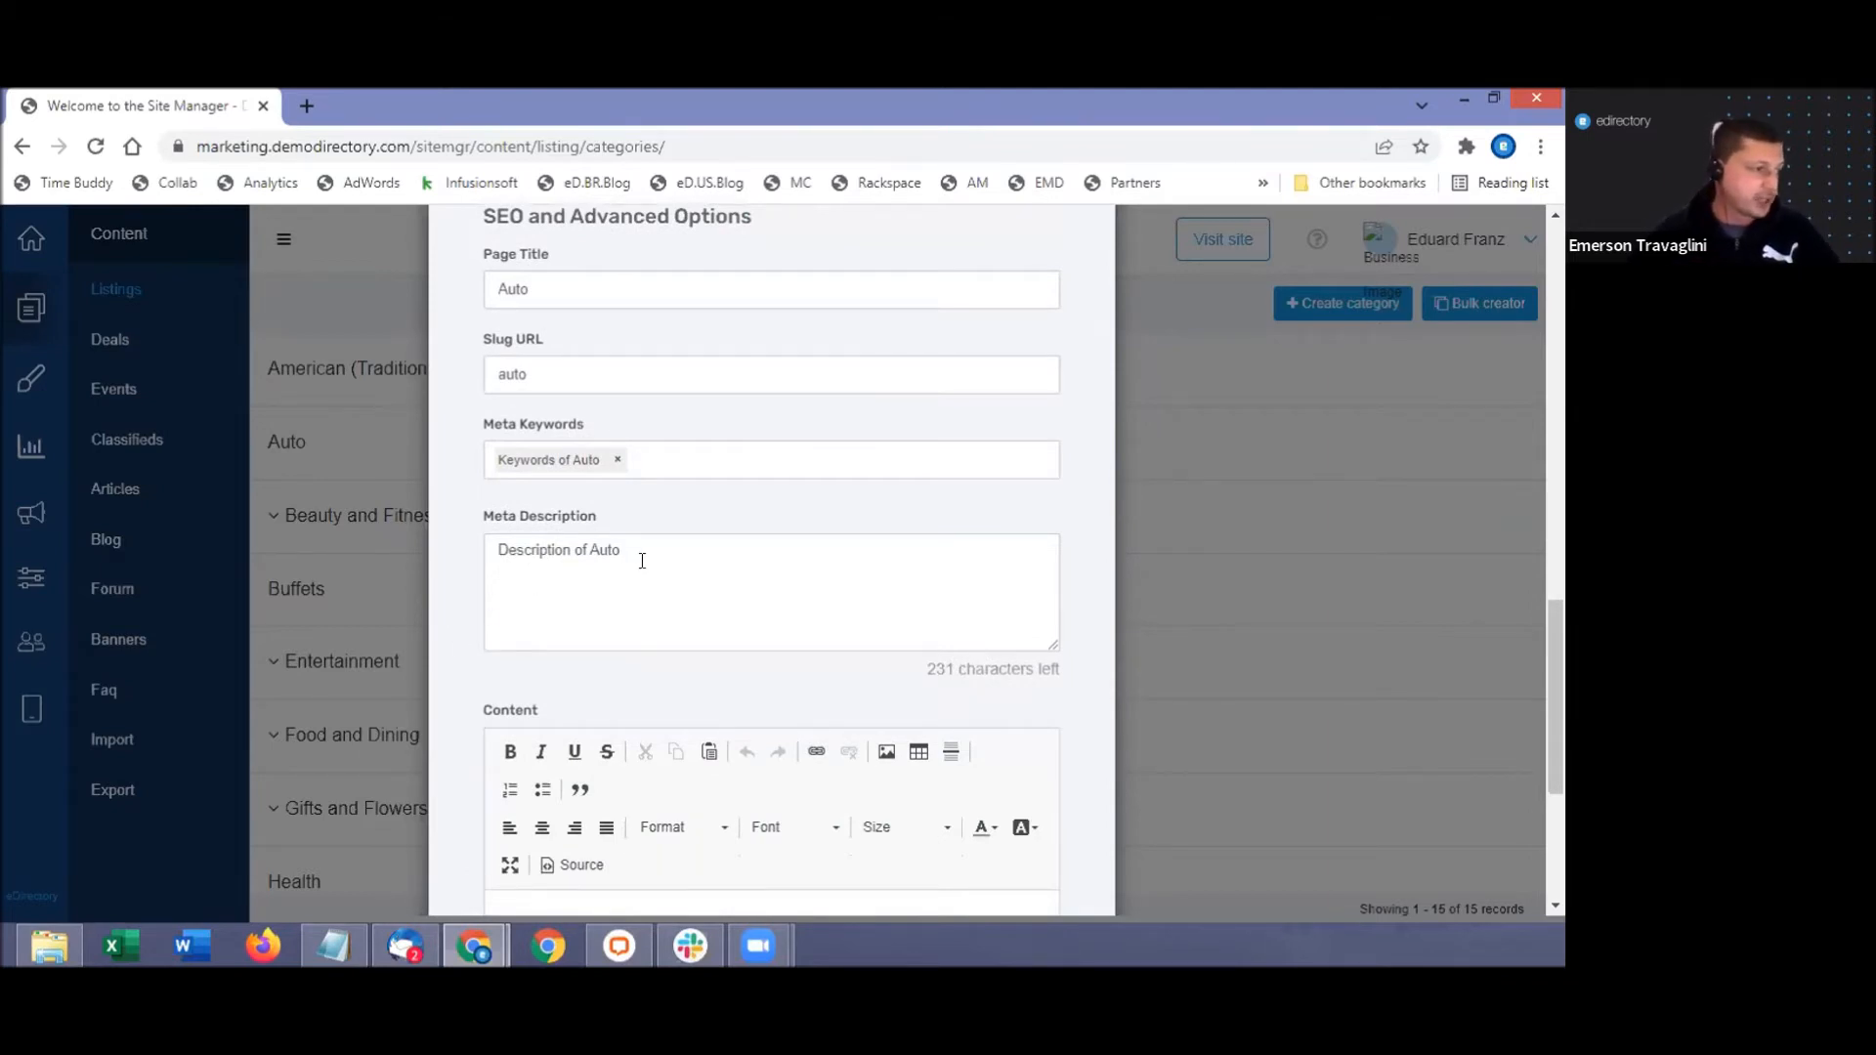
scroll(642, 560, "down", 3)
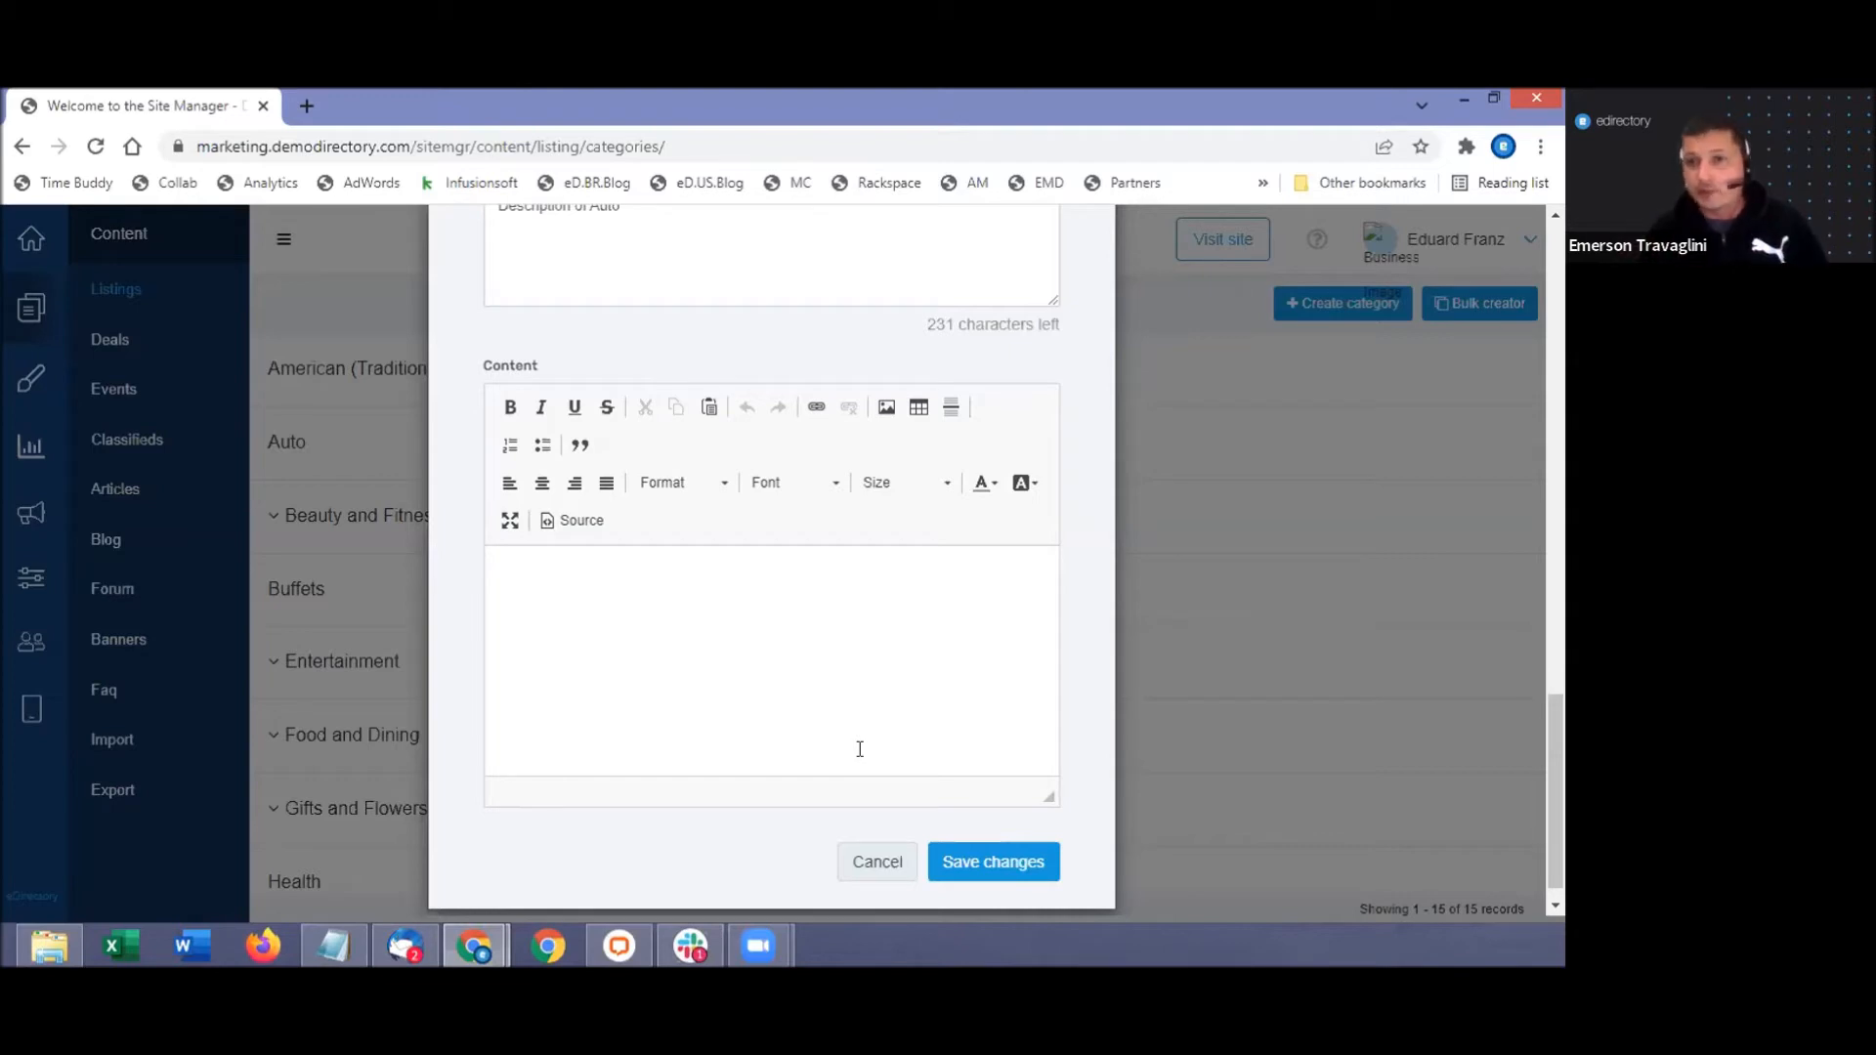
scroll(993, 779, "down", 1)
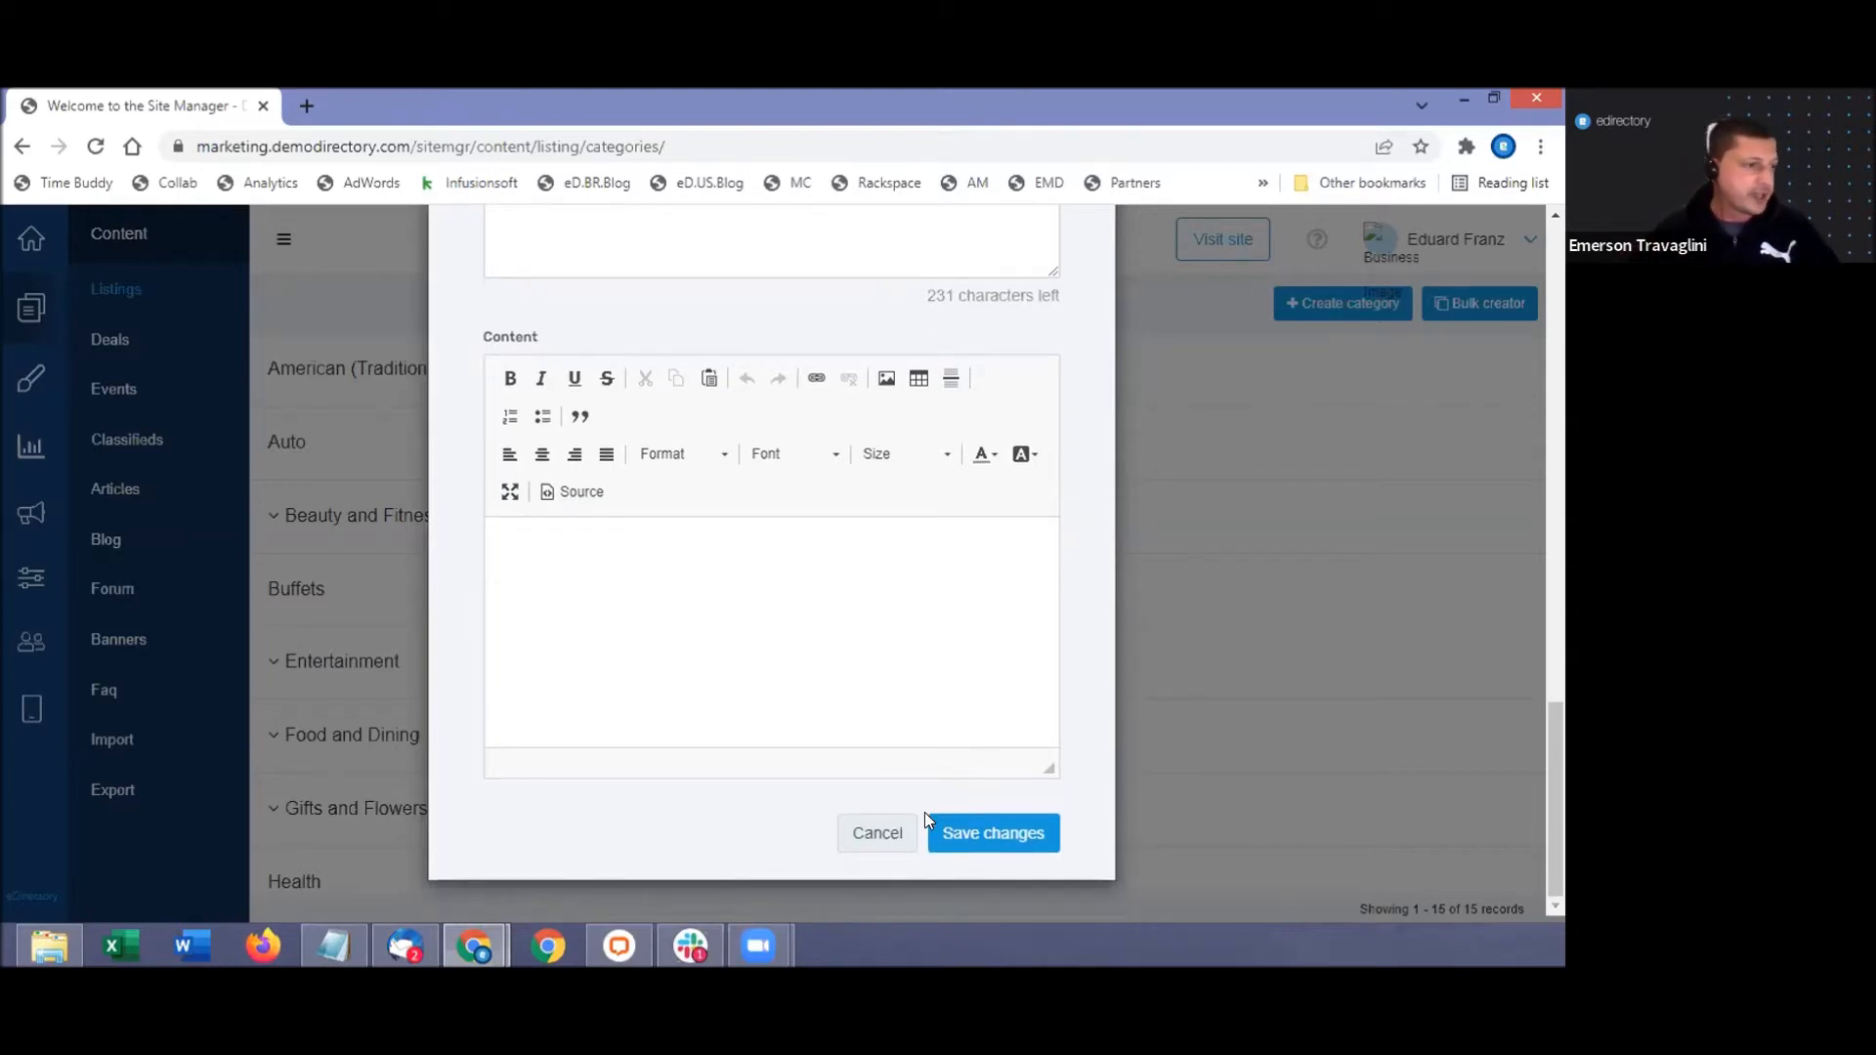
left_click(878, 835)
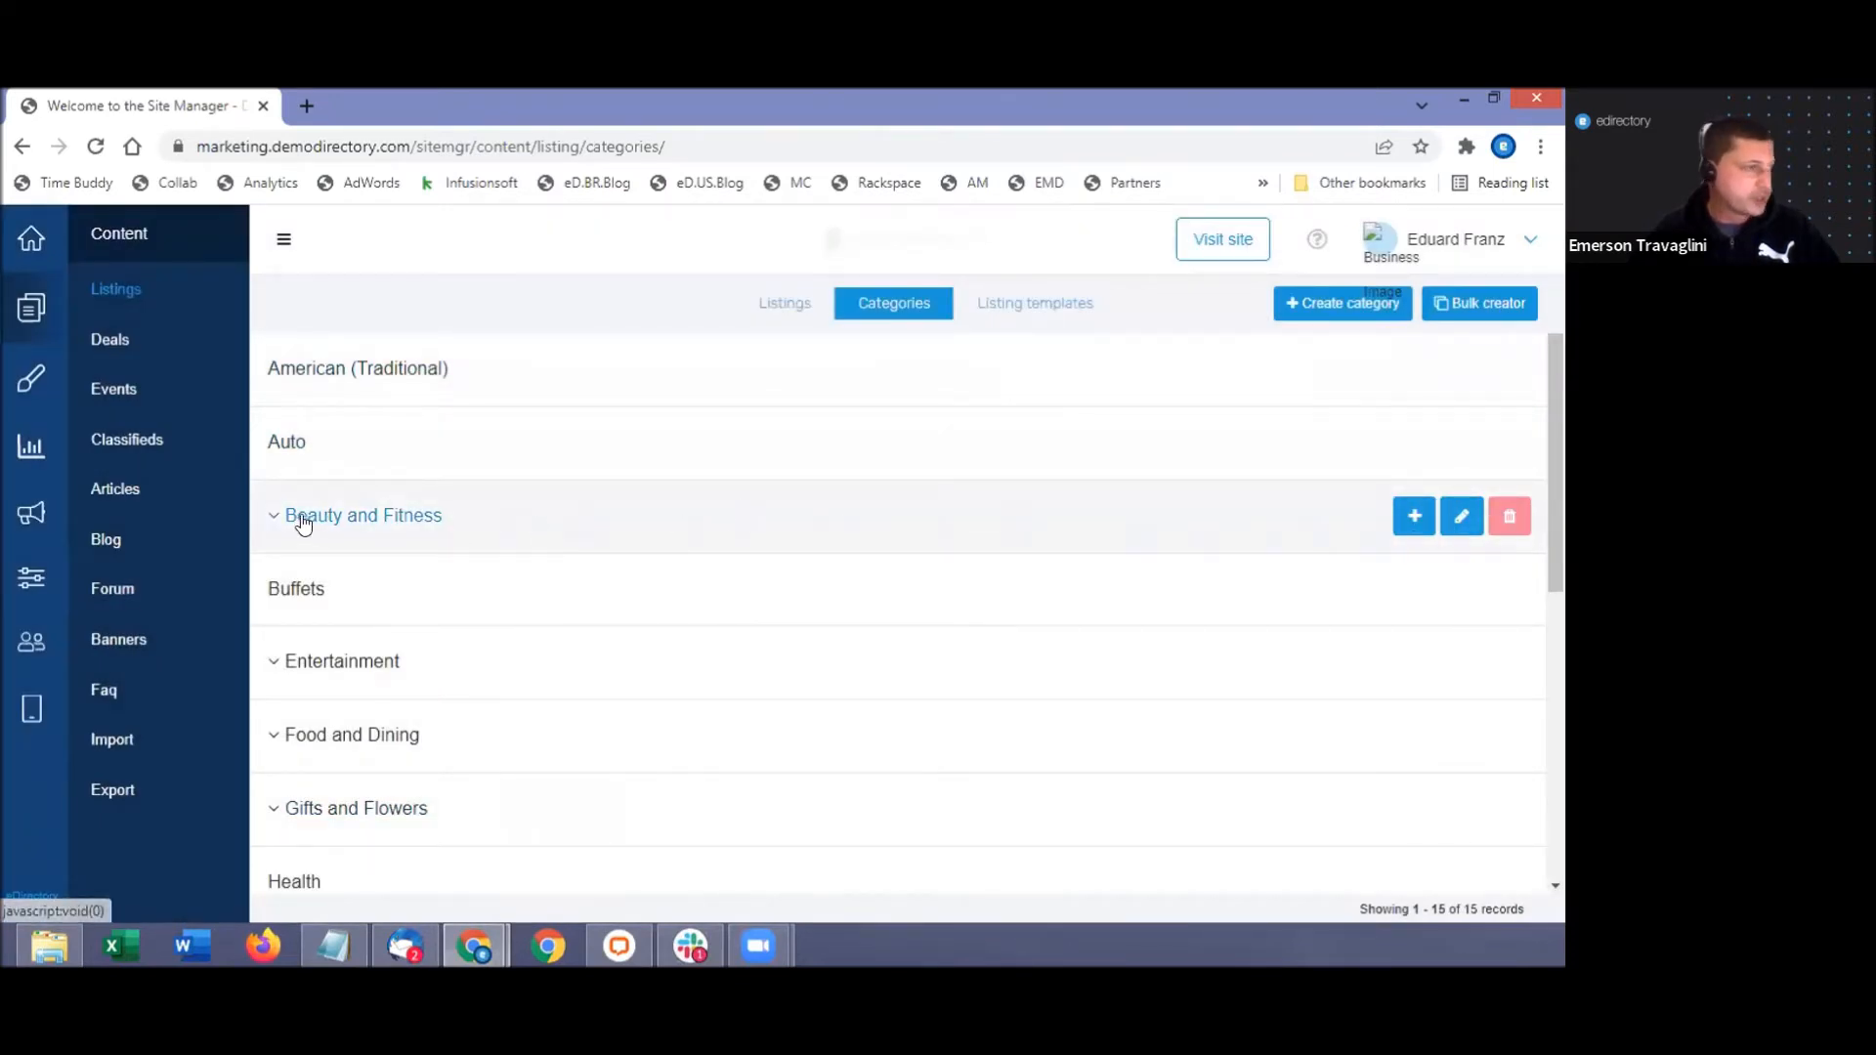
Open the Barbershops subcategory under Beauty and Fitness, examine its advanced and SEO options, and close it without saving.
left_click(269, 515)
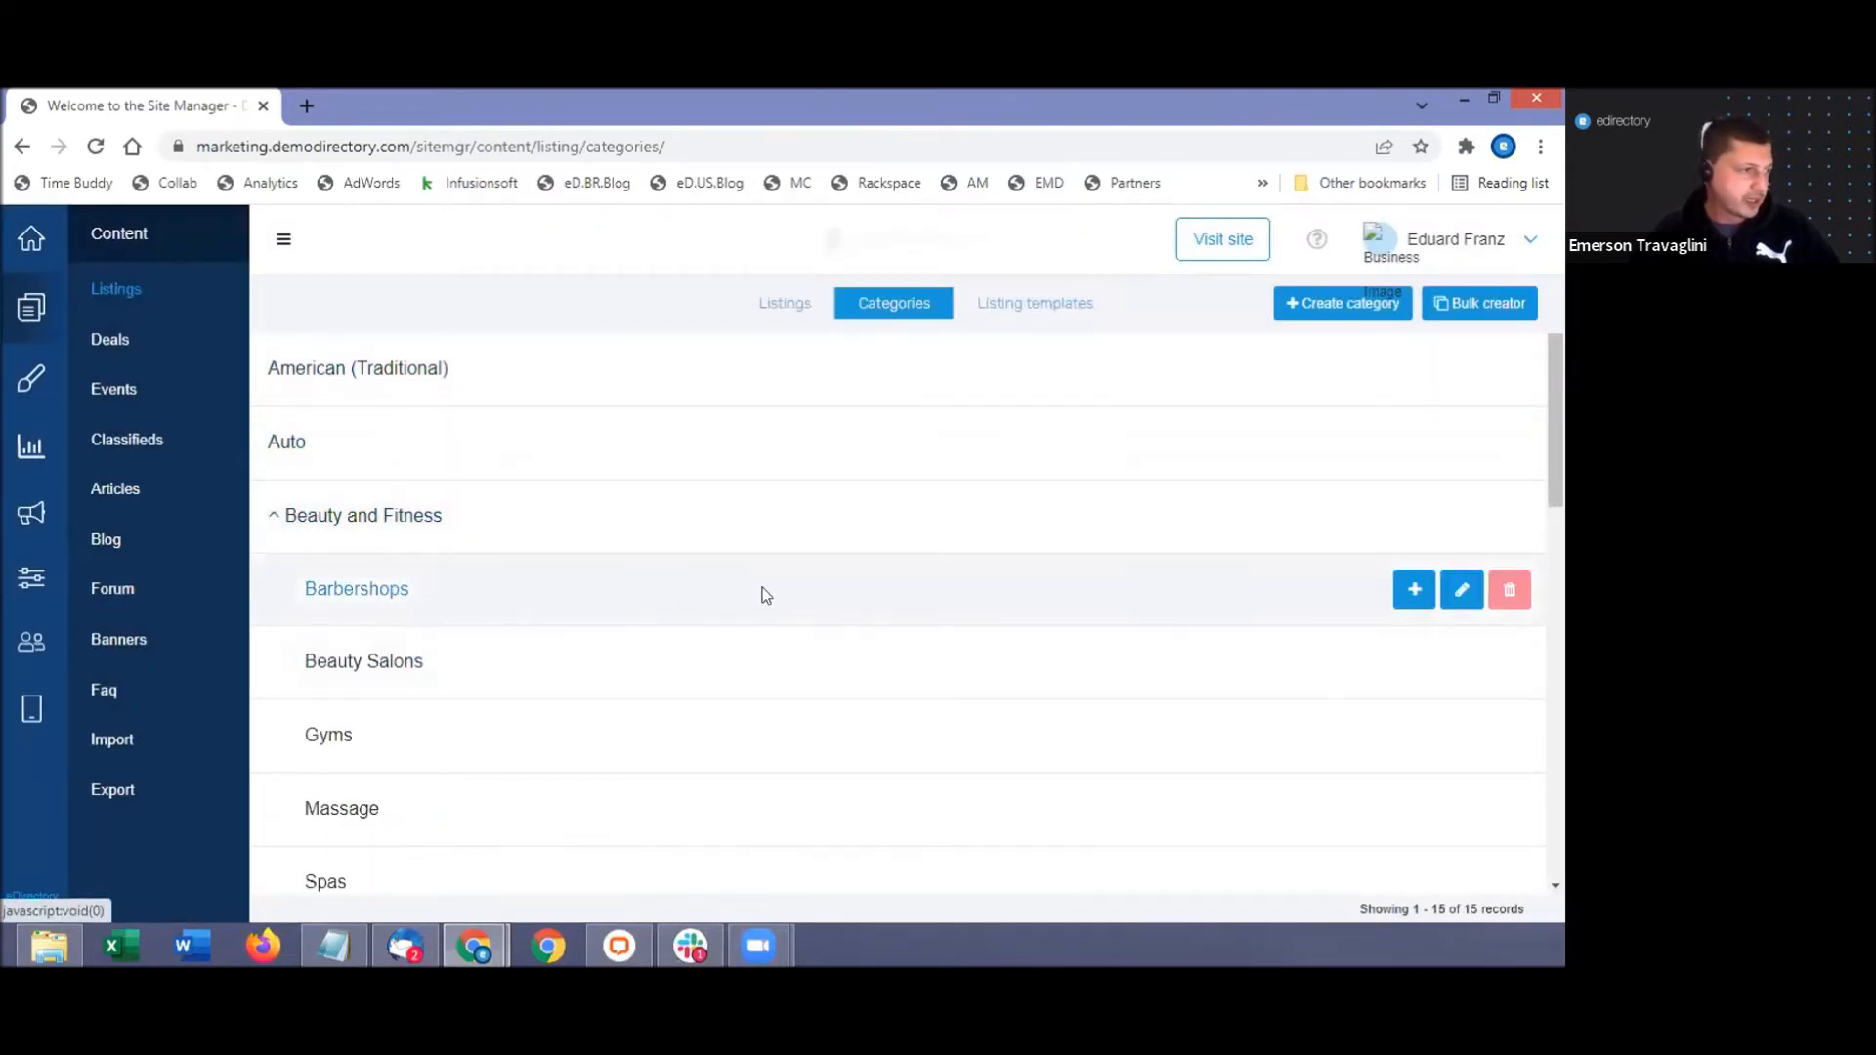
left_click(1458, 596)
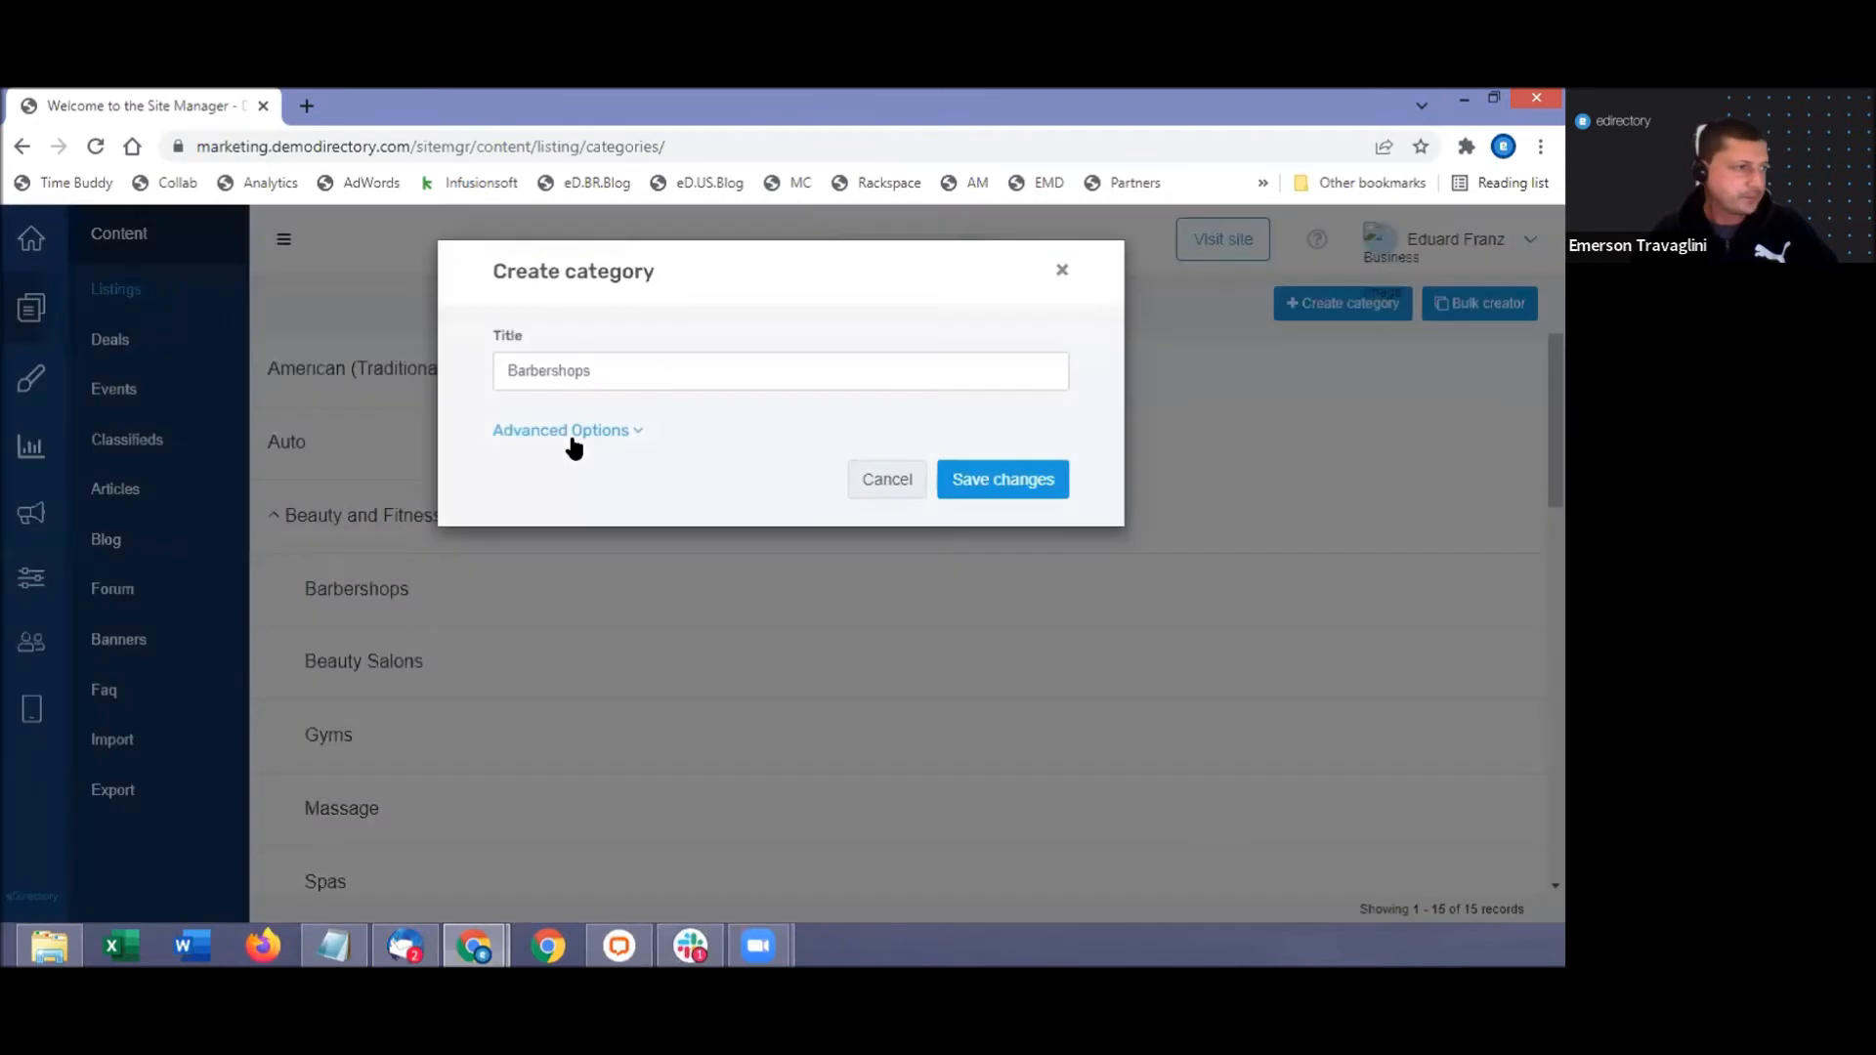
left_click(574, 434)
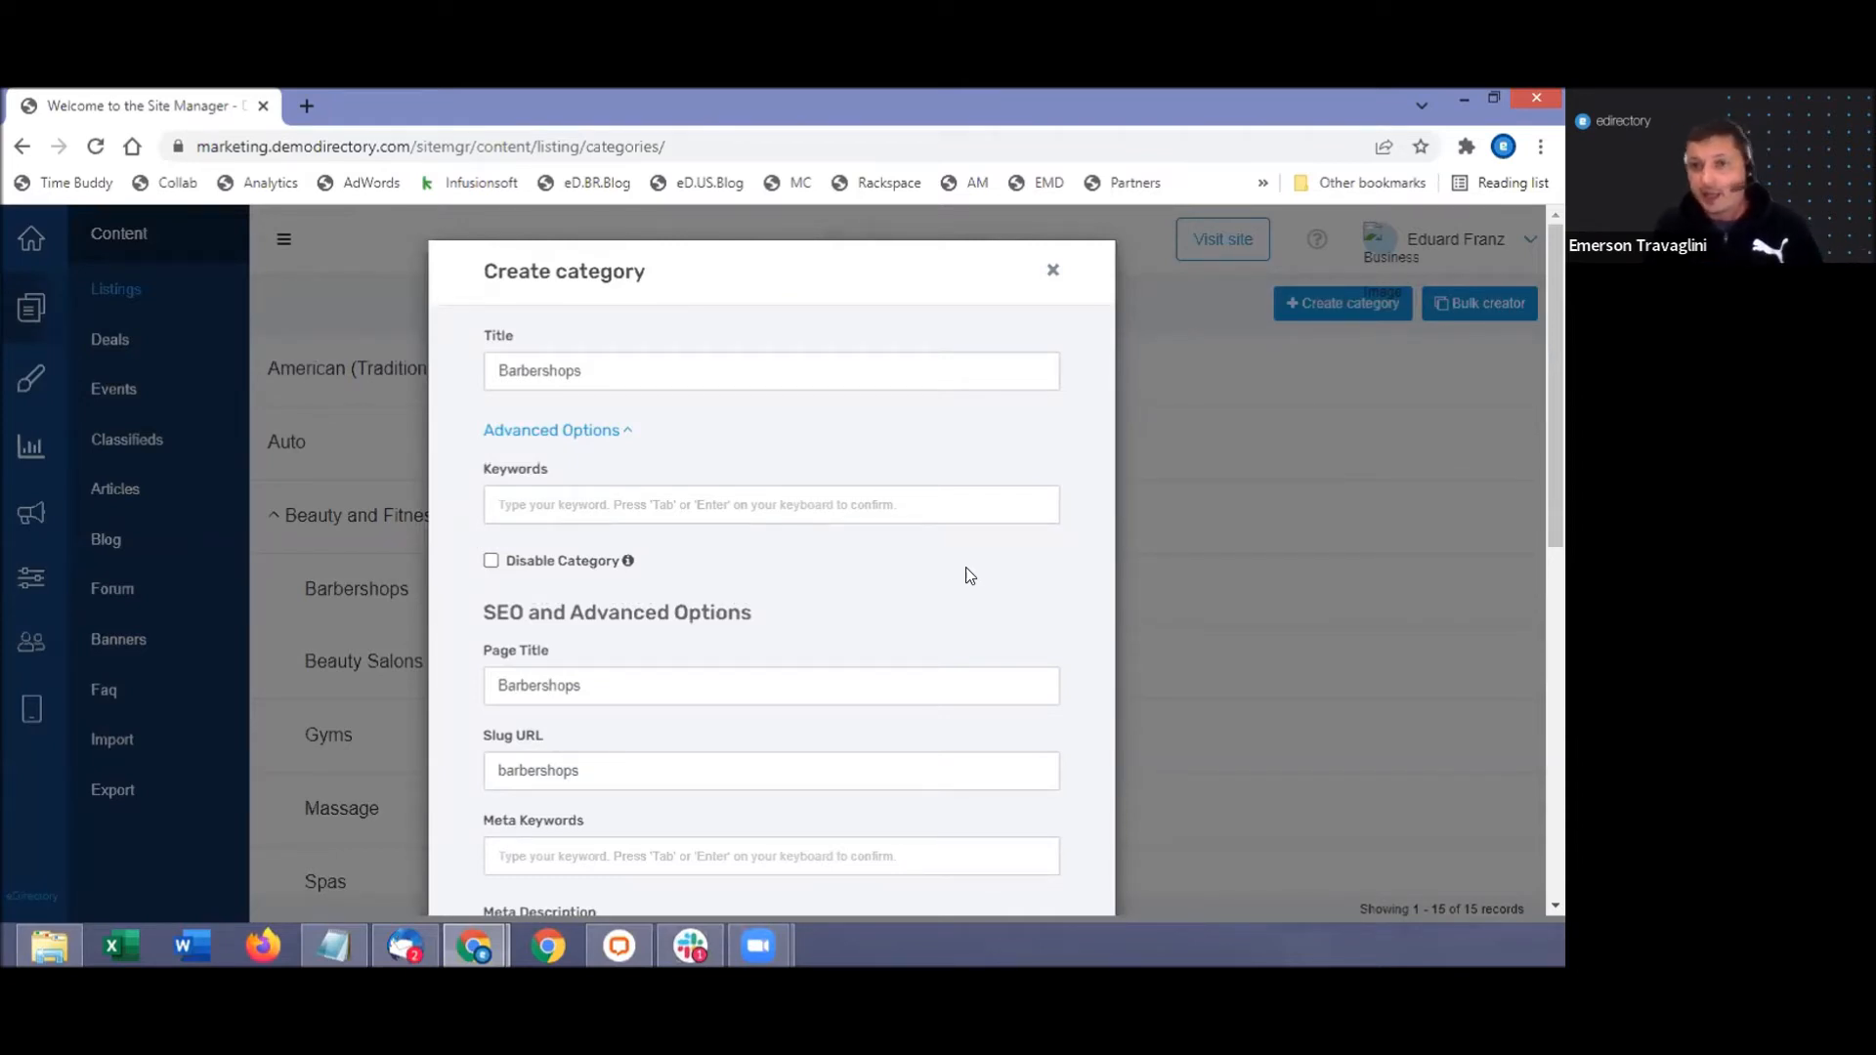
scroll(698, 513, "down", 3)
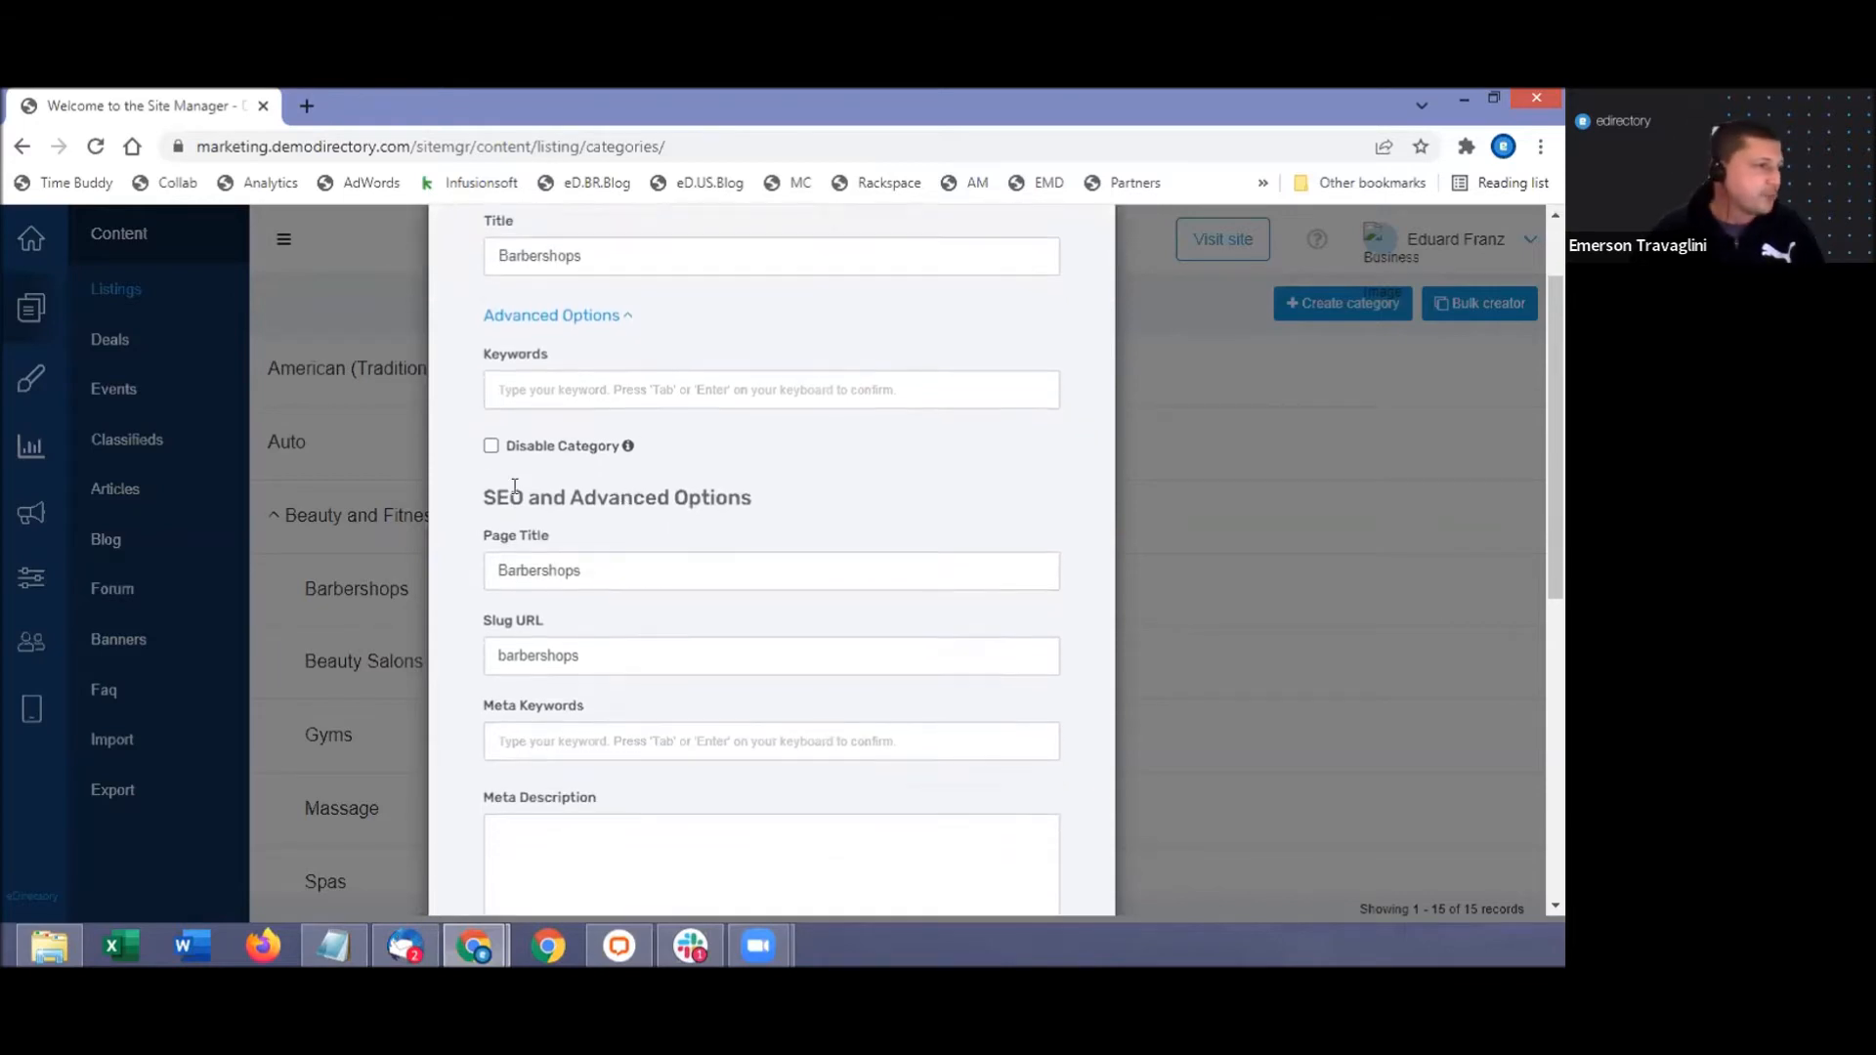
scroll(625, 527, "down", 1)
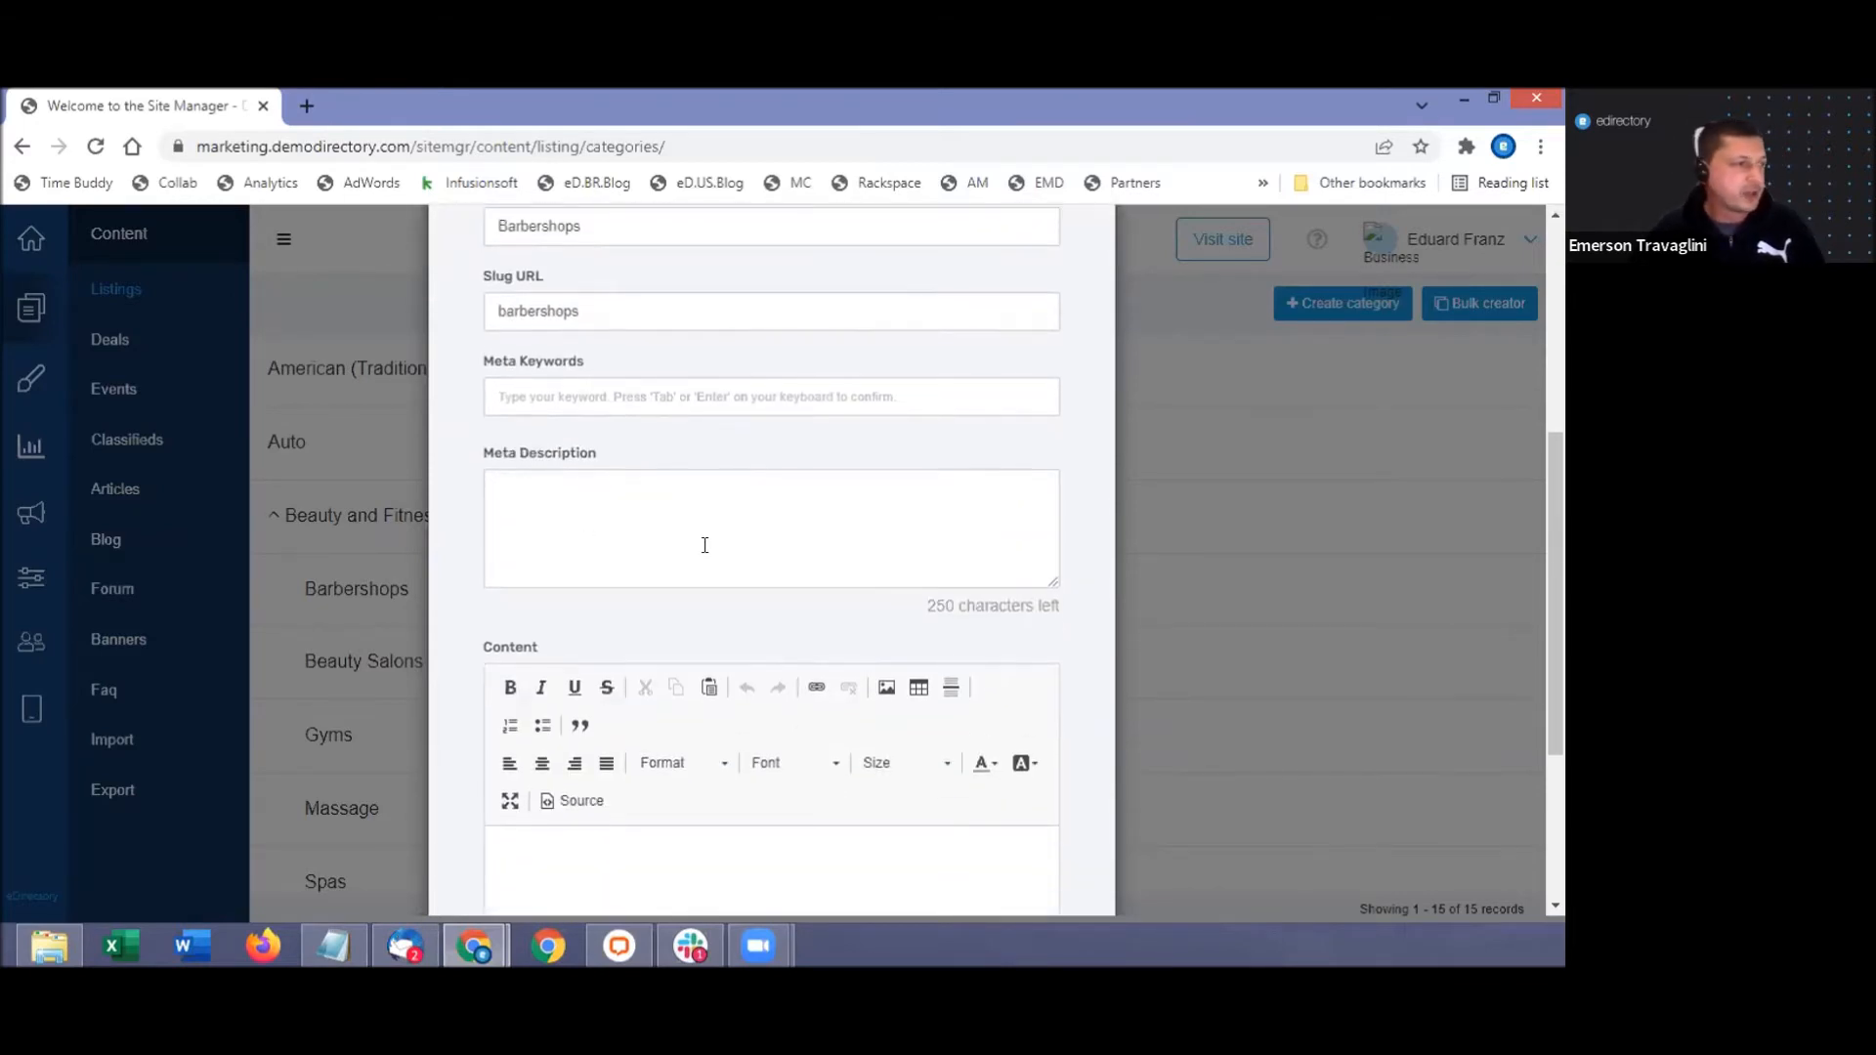
scroll(705, 544, "down", 3)
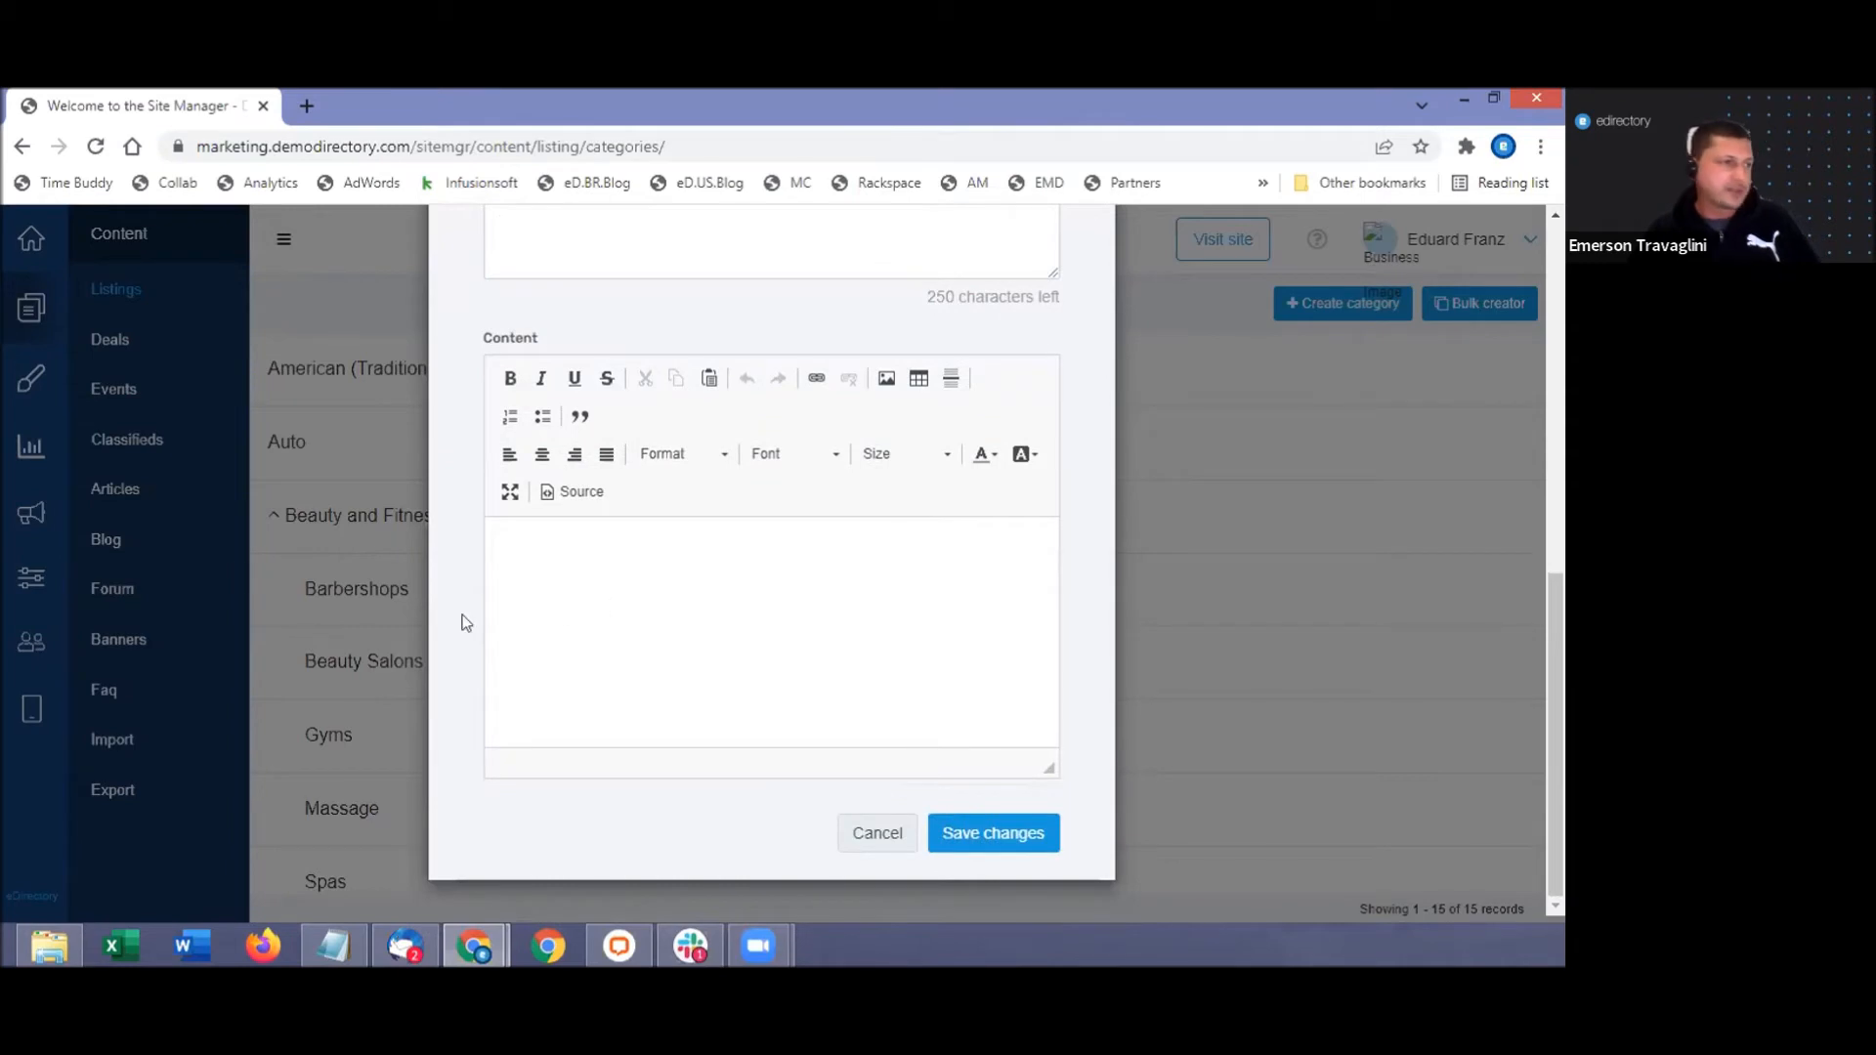
scroll(613, 661, "up", 4)
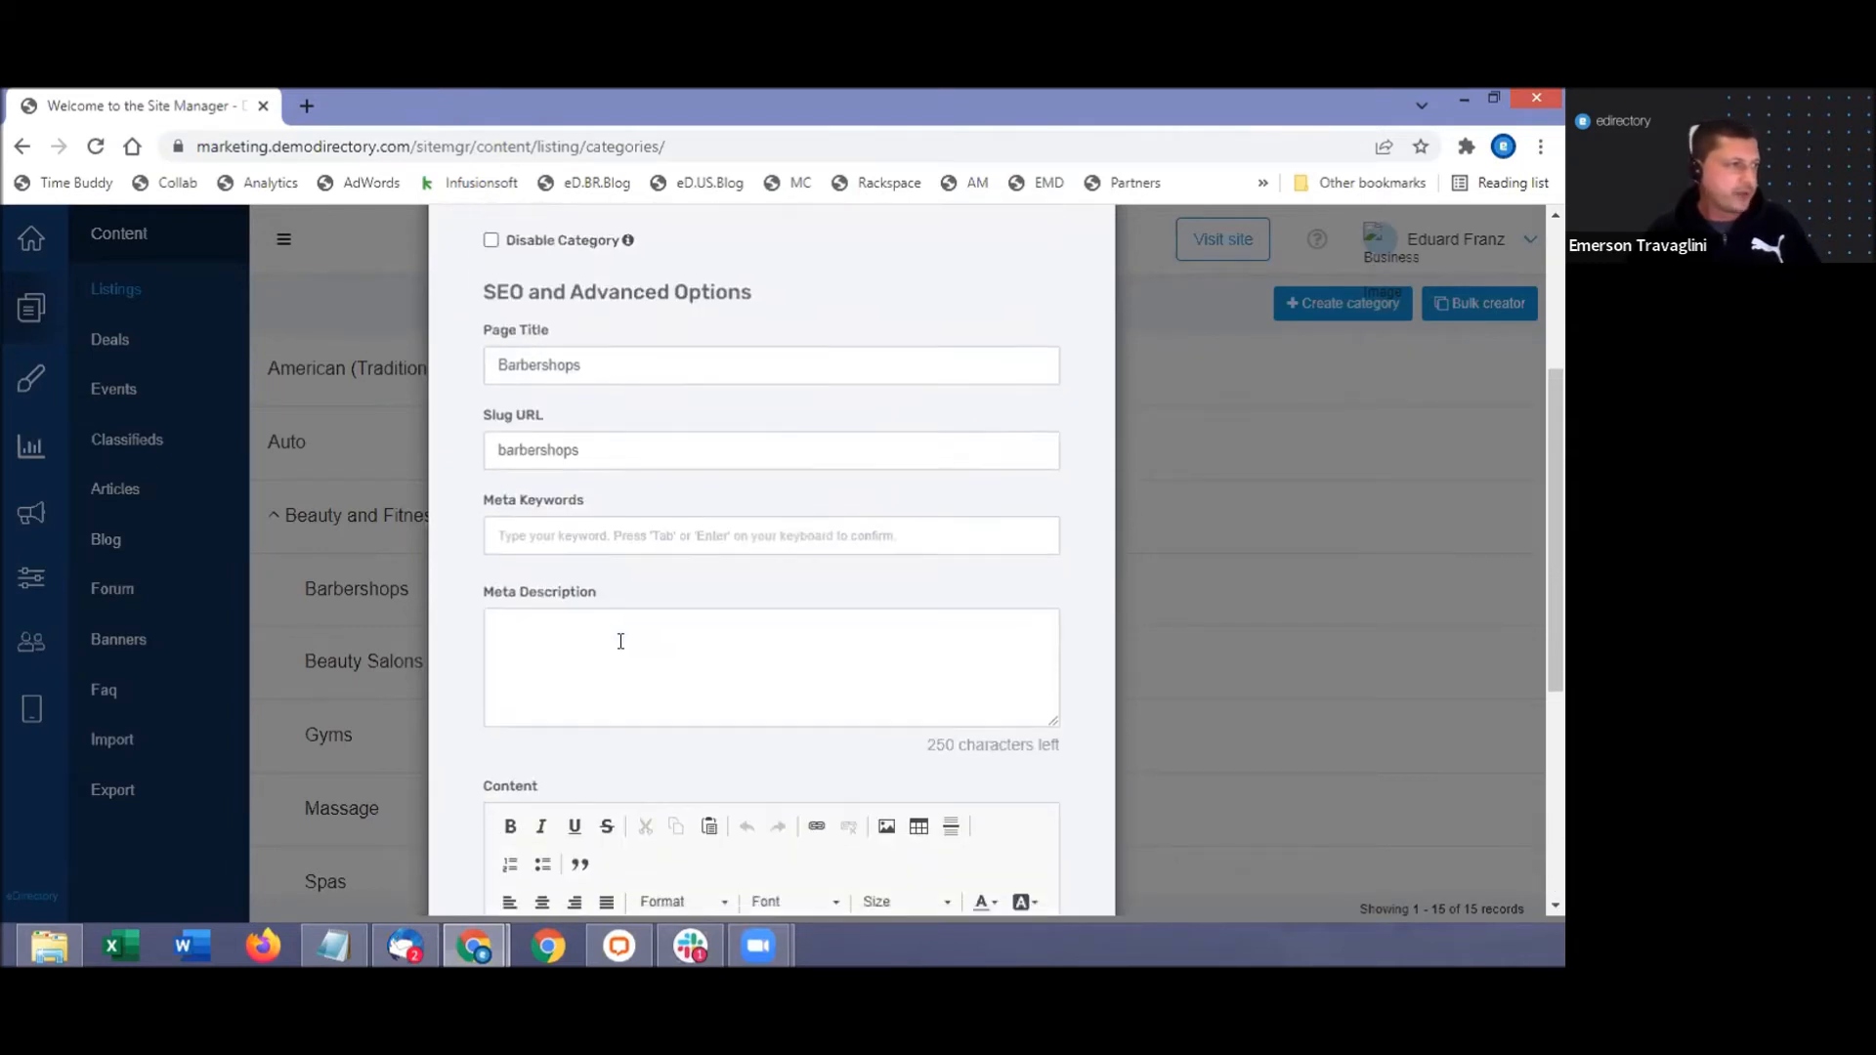
scroll(616, 596, "up", 1)
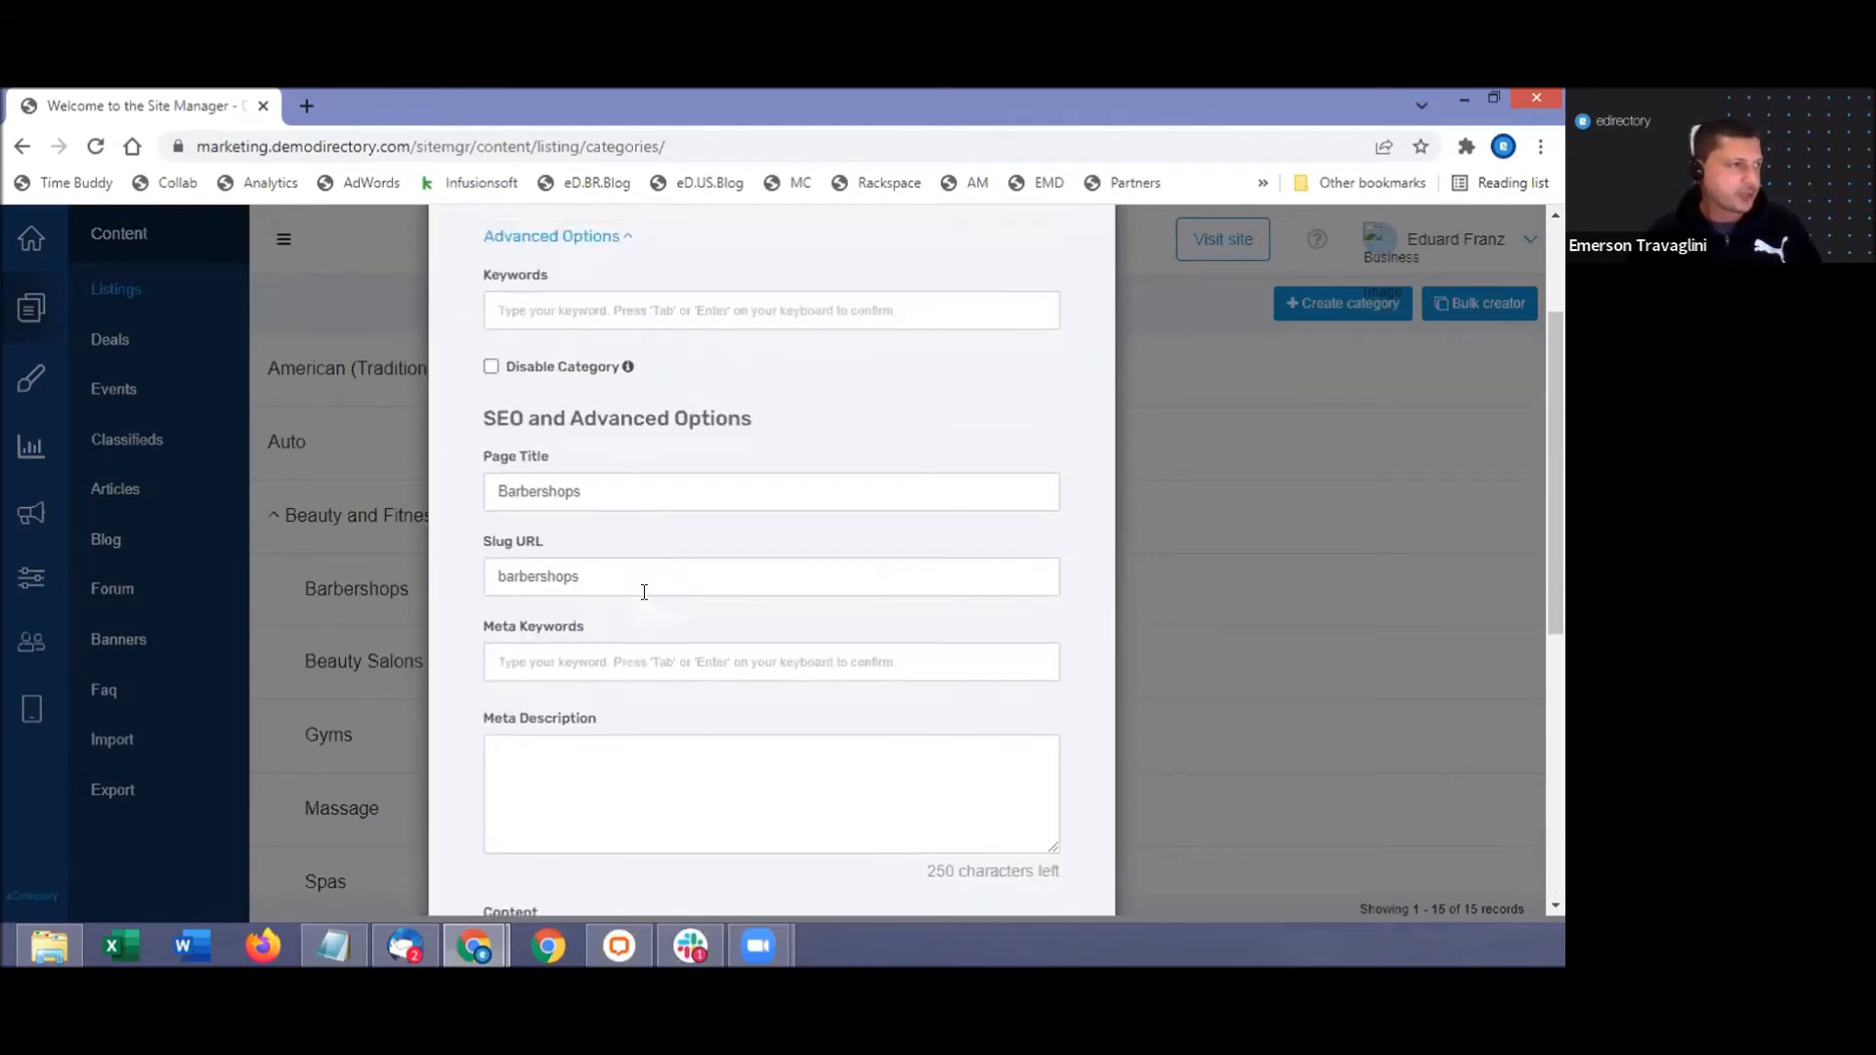
scroll(644, 591, "up", 2)
left_click(1050, 269)
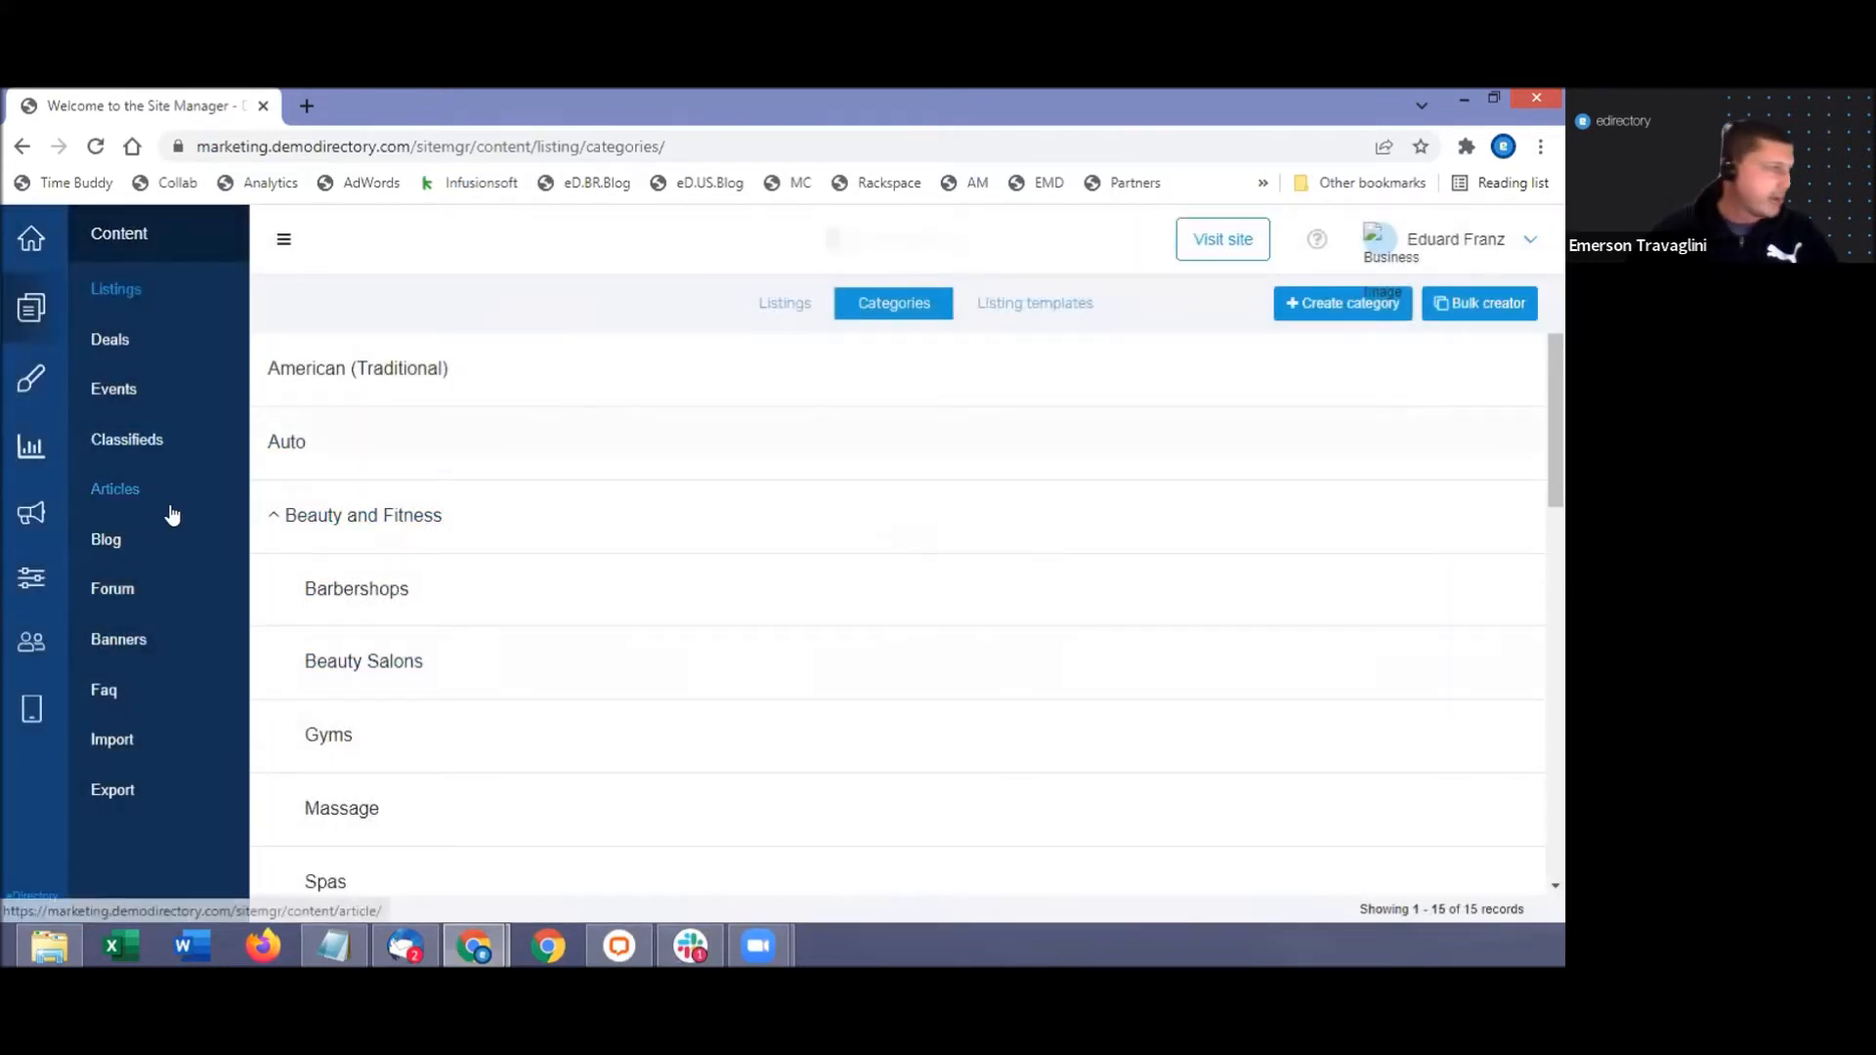
Examine the public homepage down to the Browse by category and Find by category sections.
scroll(684, 547, "down", 1)
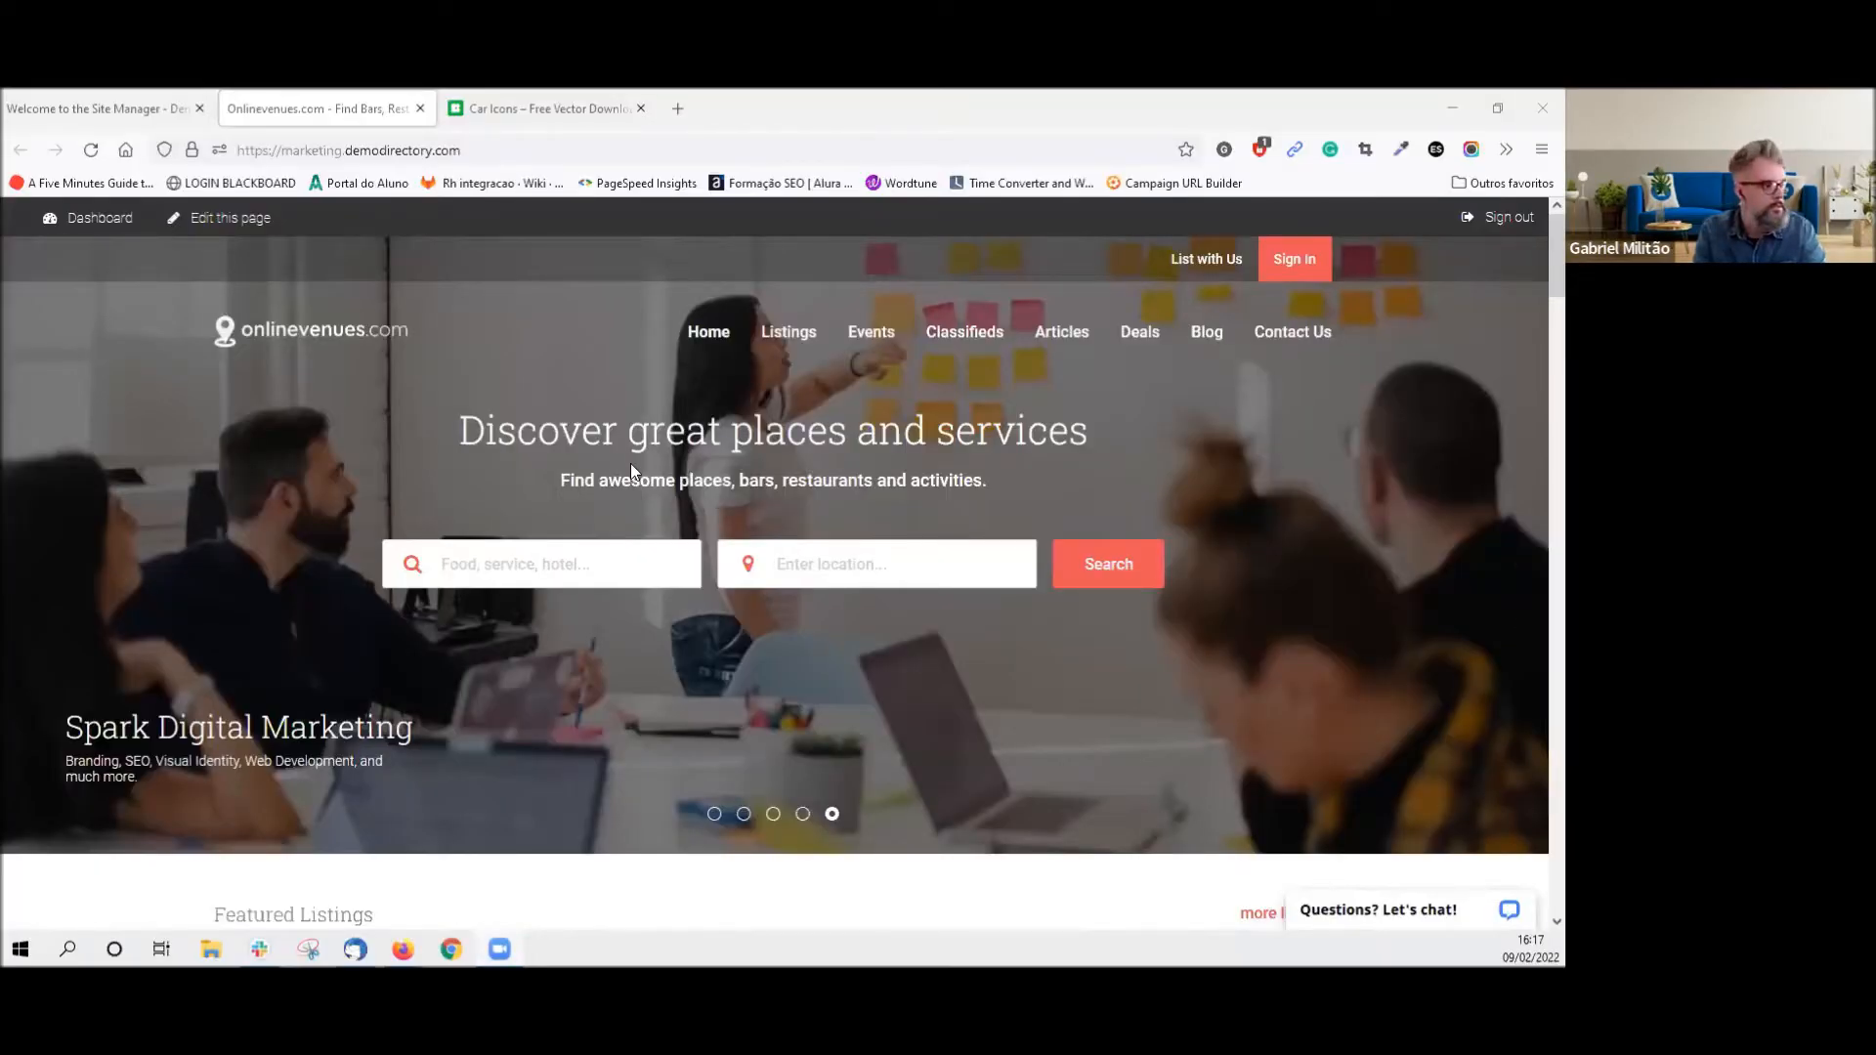
scroll(635, 467, "down", 3)
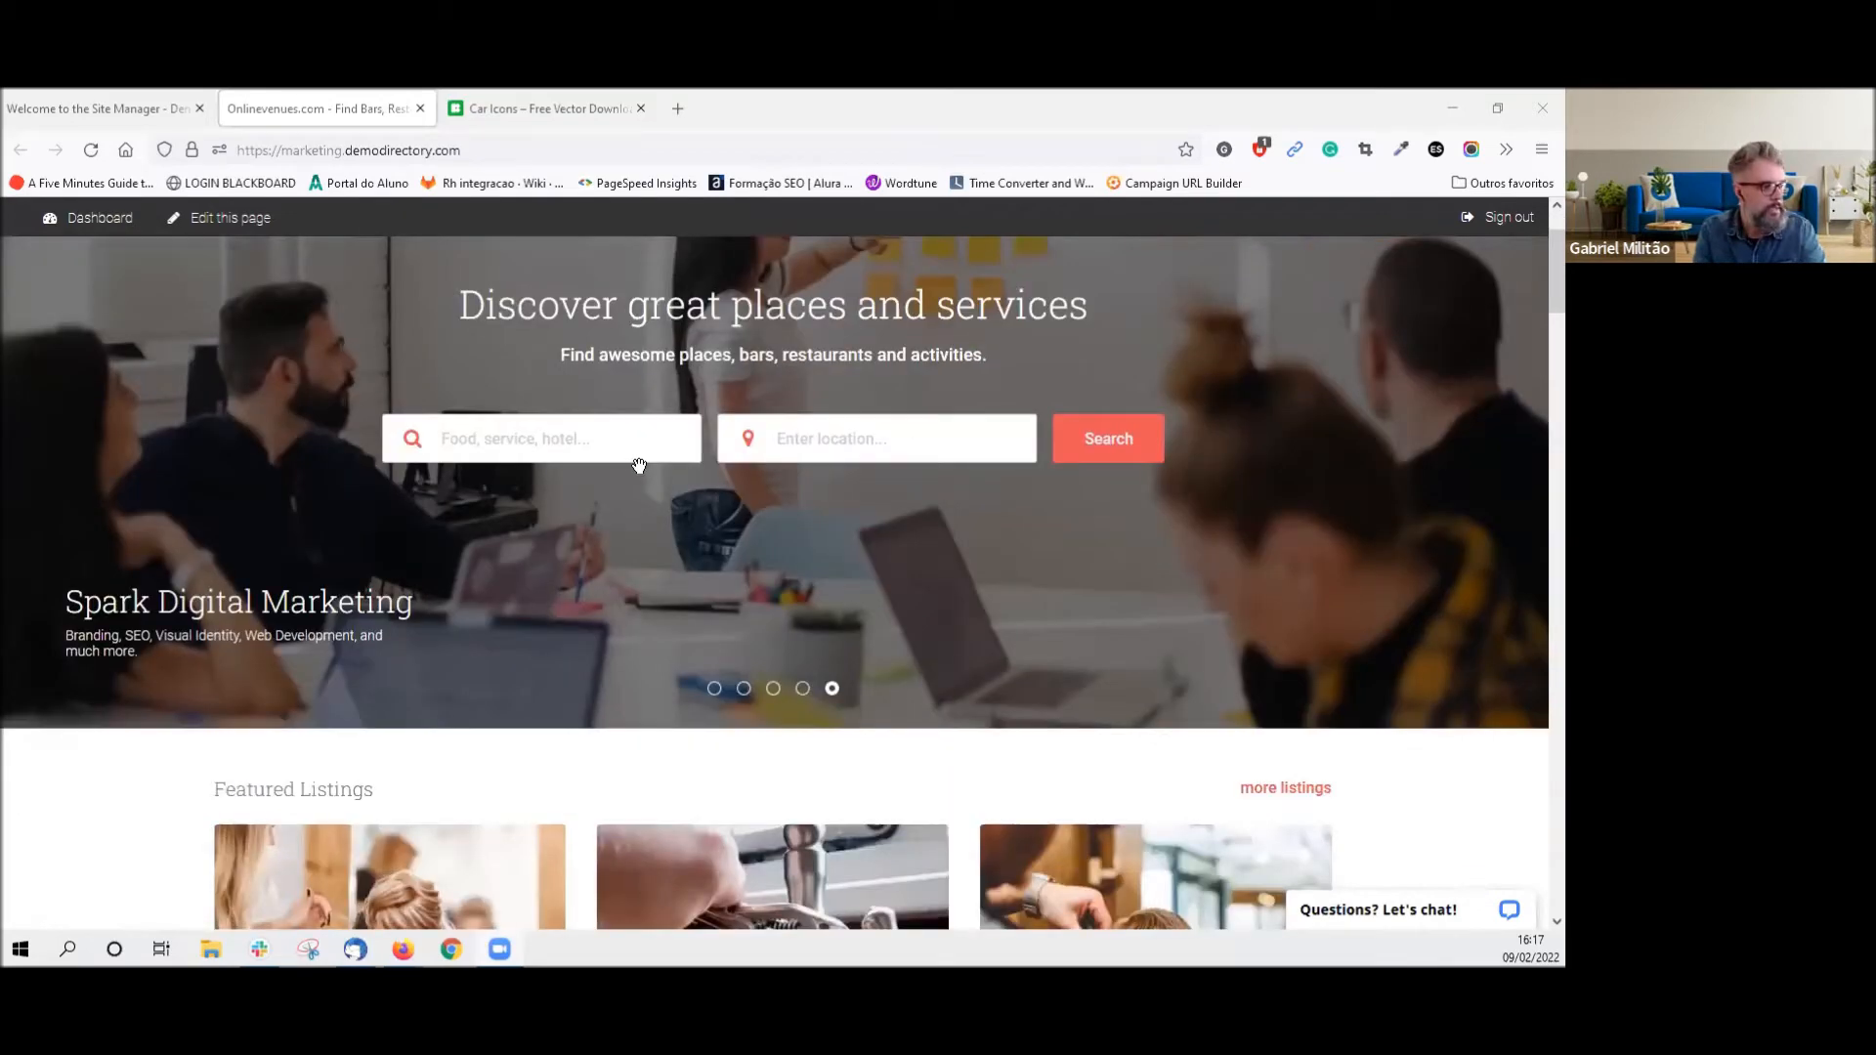
scroll(731, 510, "up", 3)
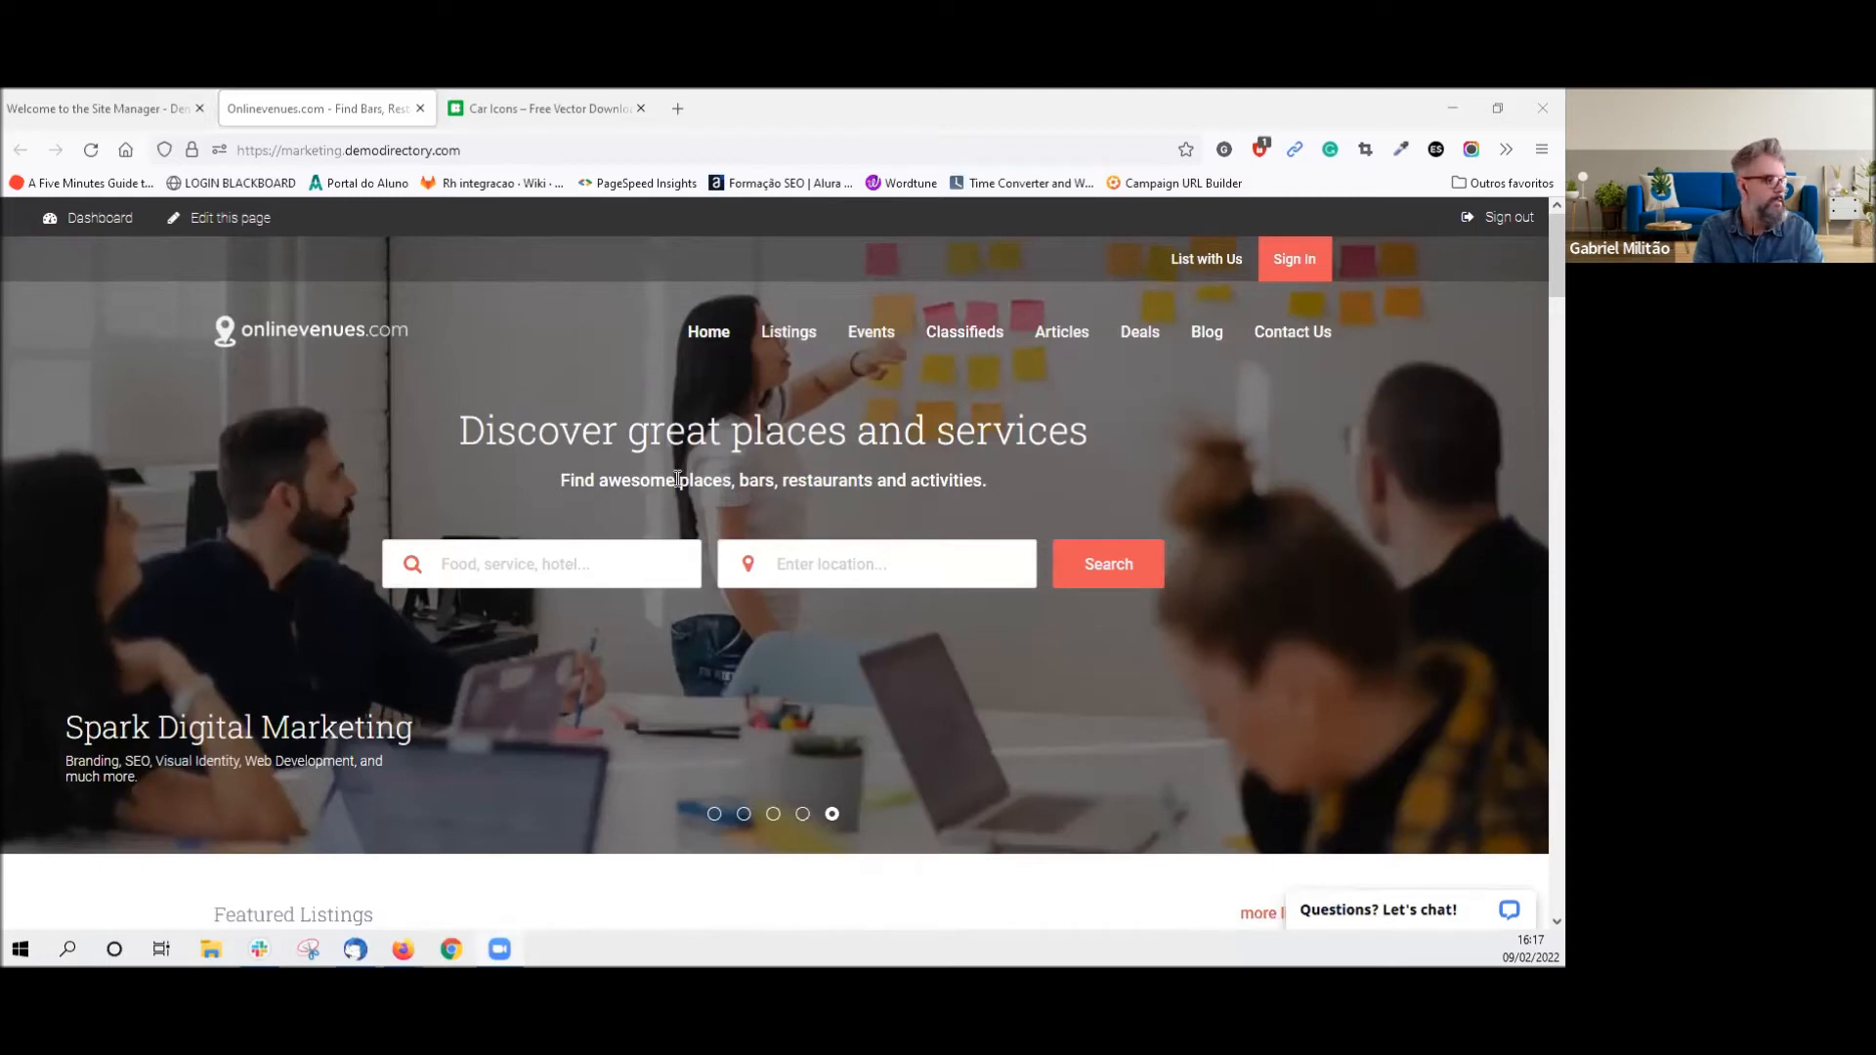
scroll(765, 487, "down", 3)
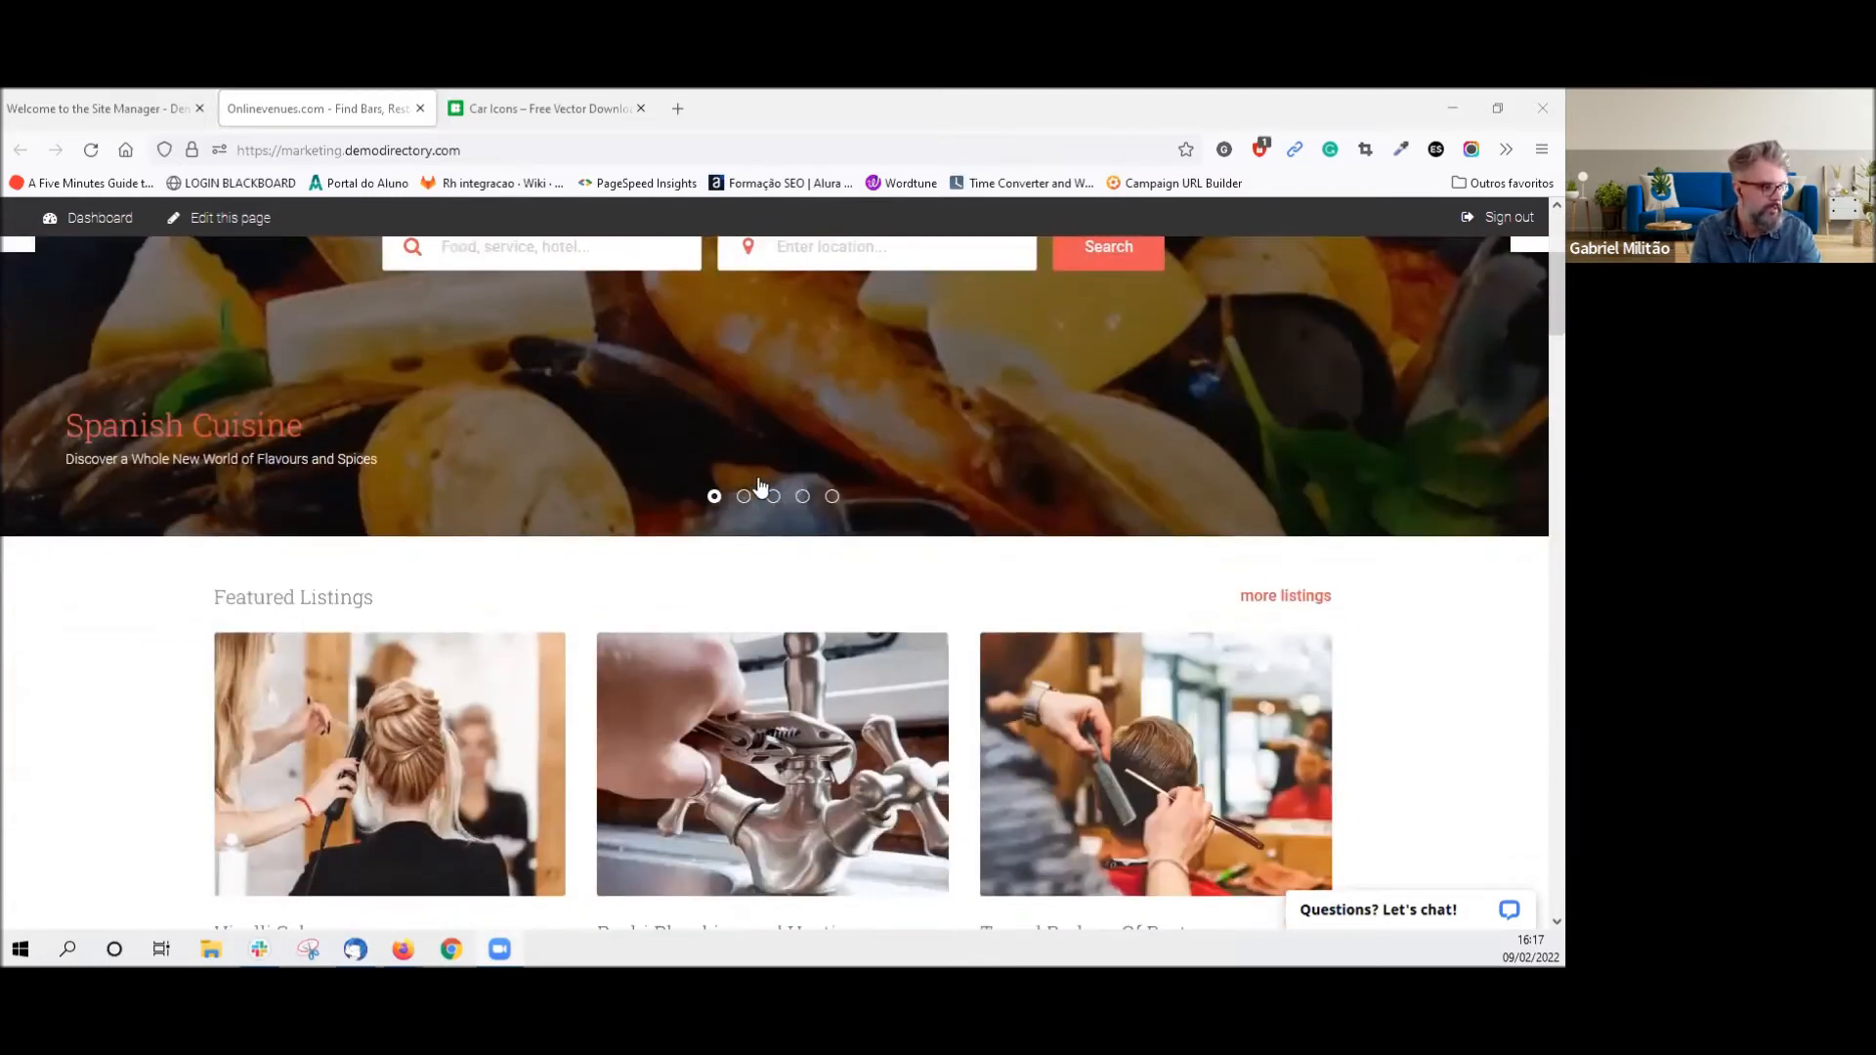
scroll(761, 484, "up", 3)
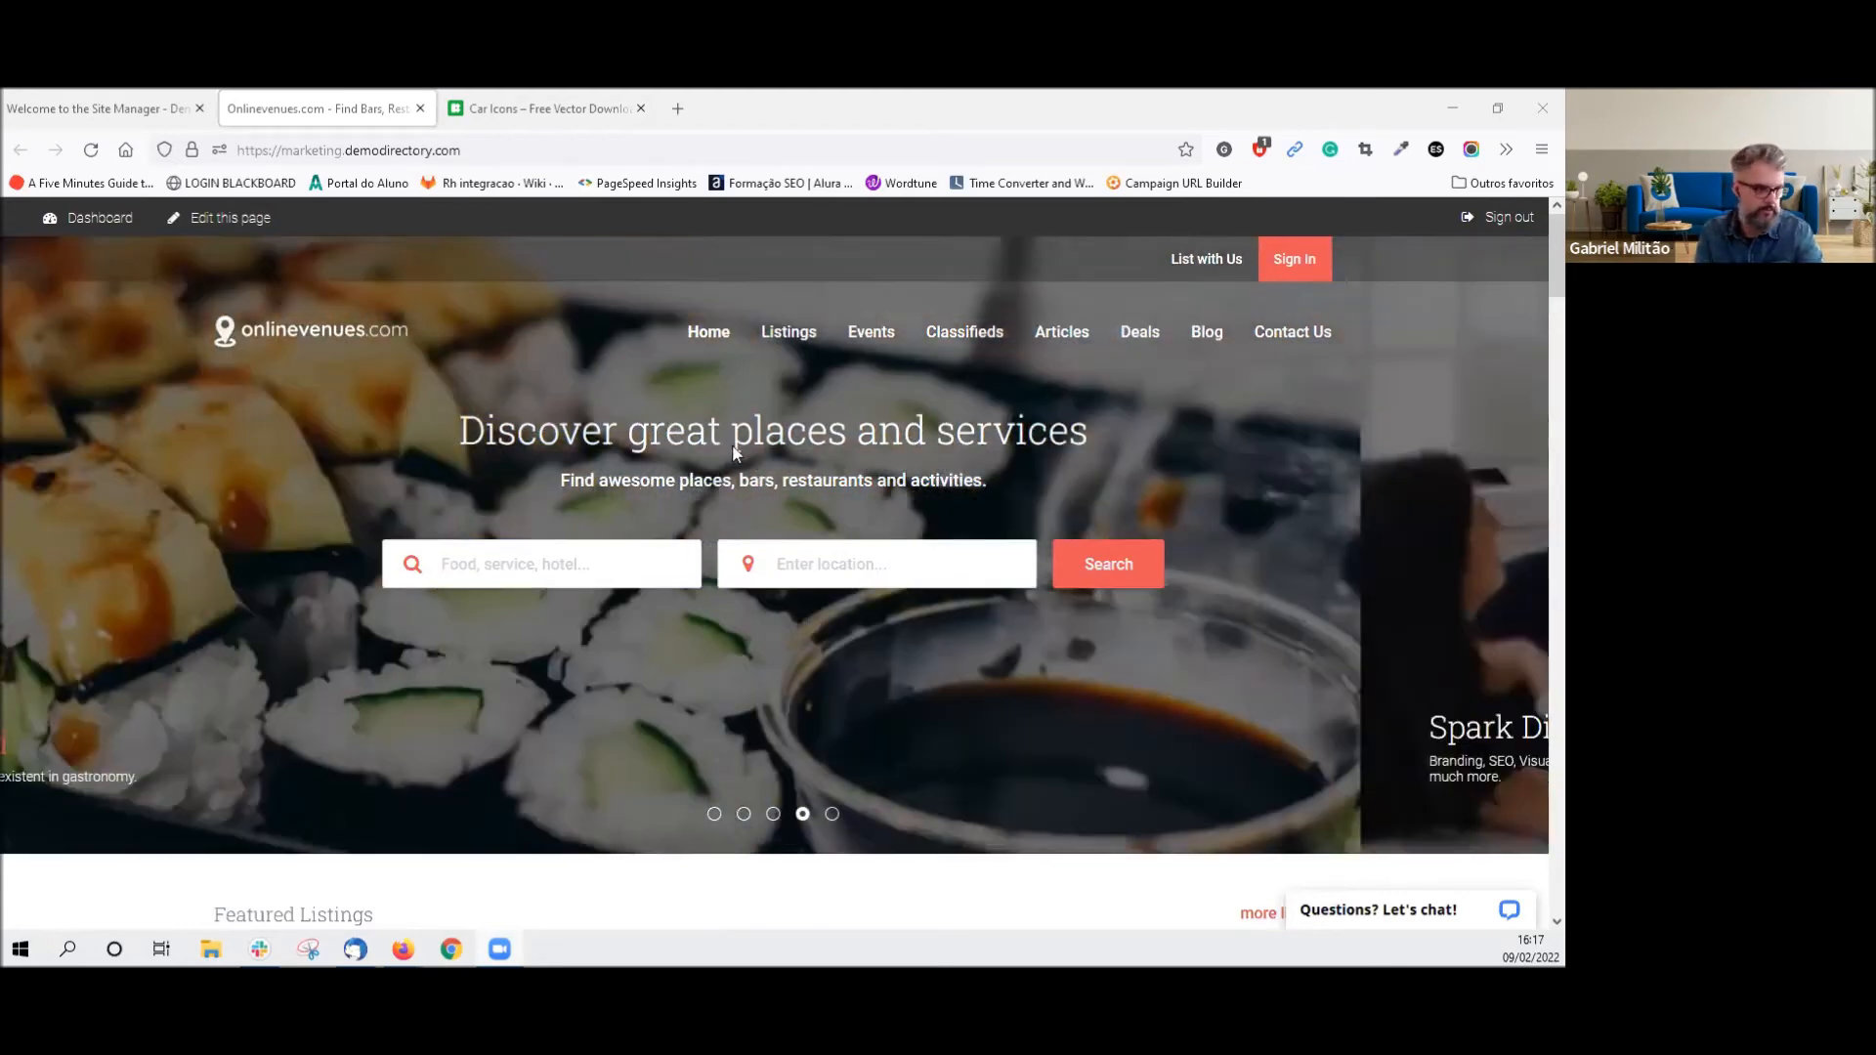
scroll(526, 749, "down", 3)
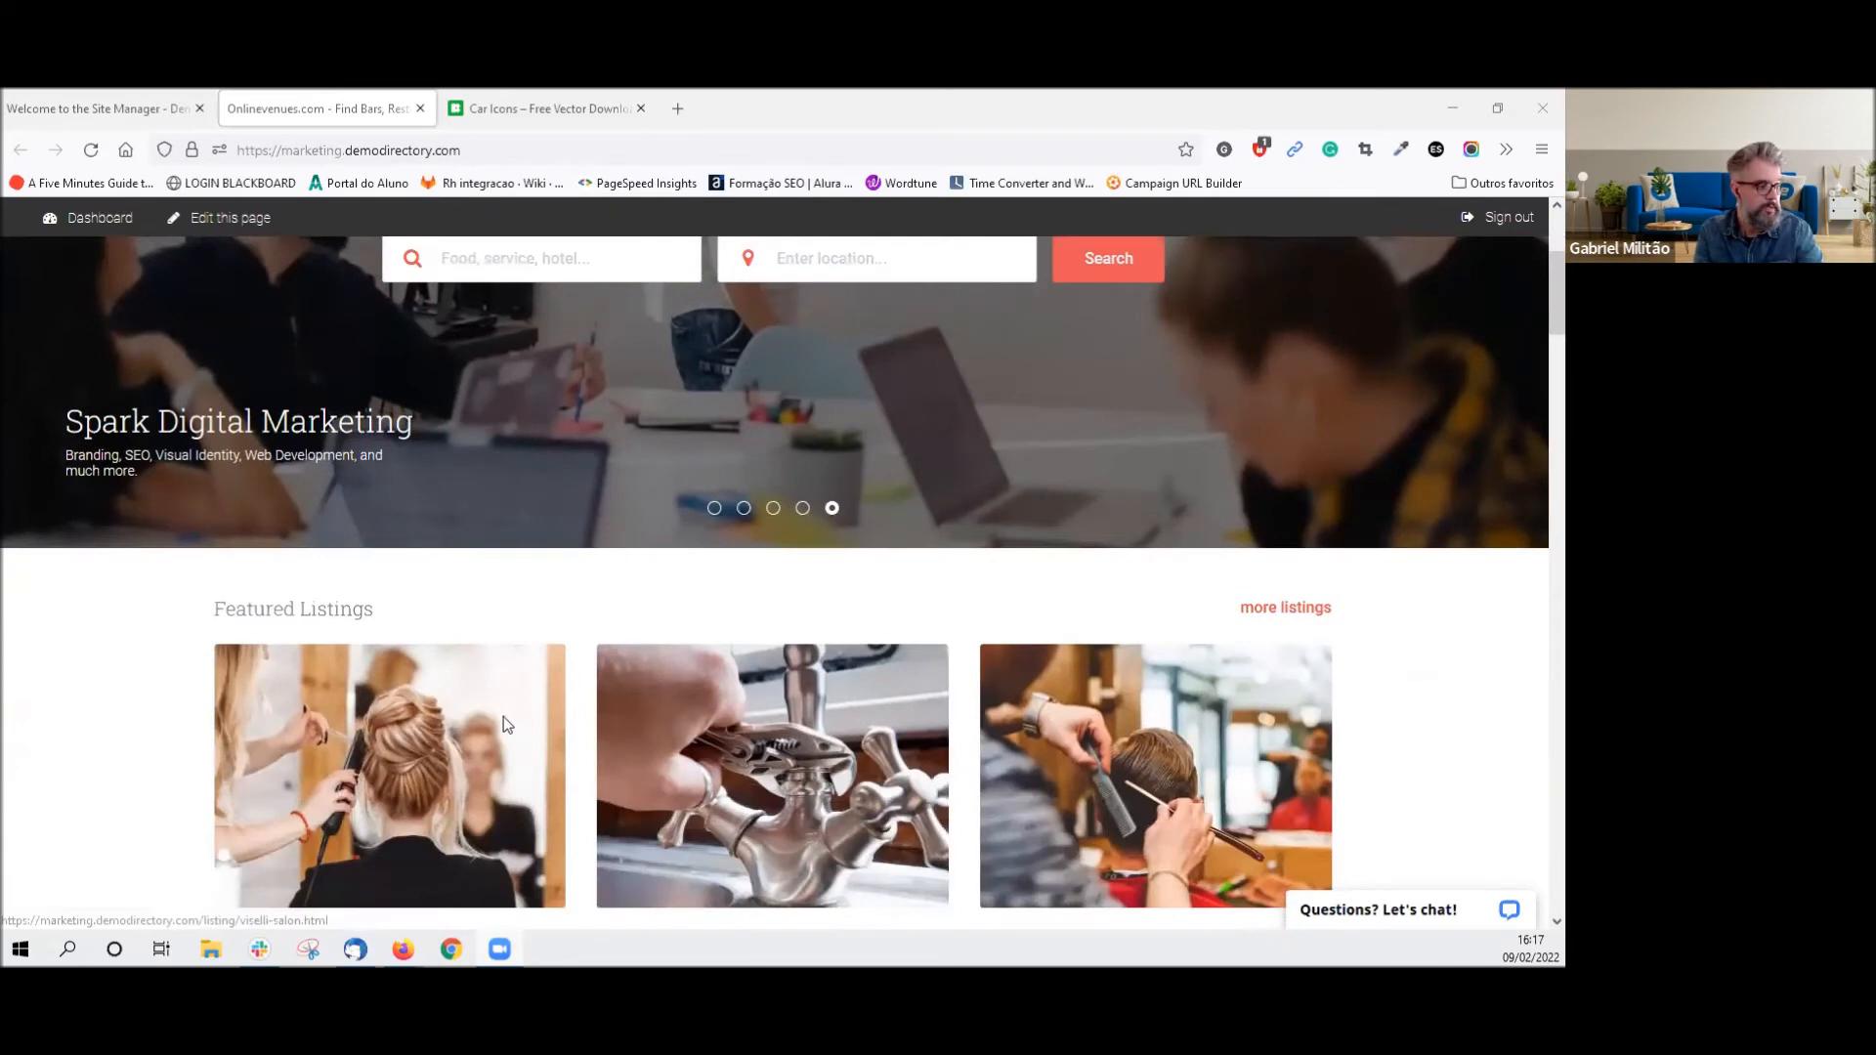
scroll(504, 715, "down", 6)
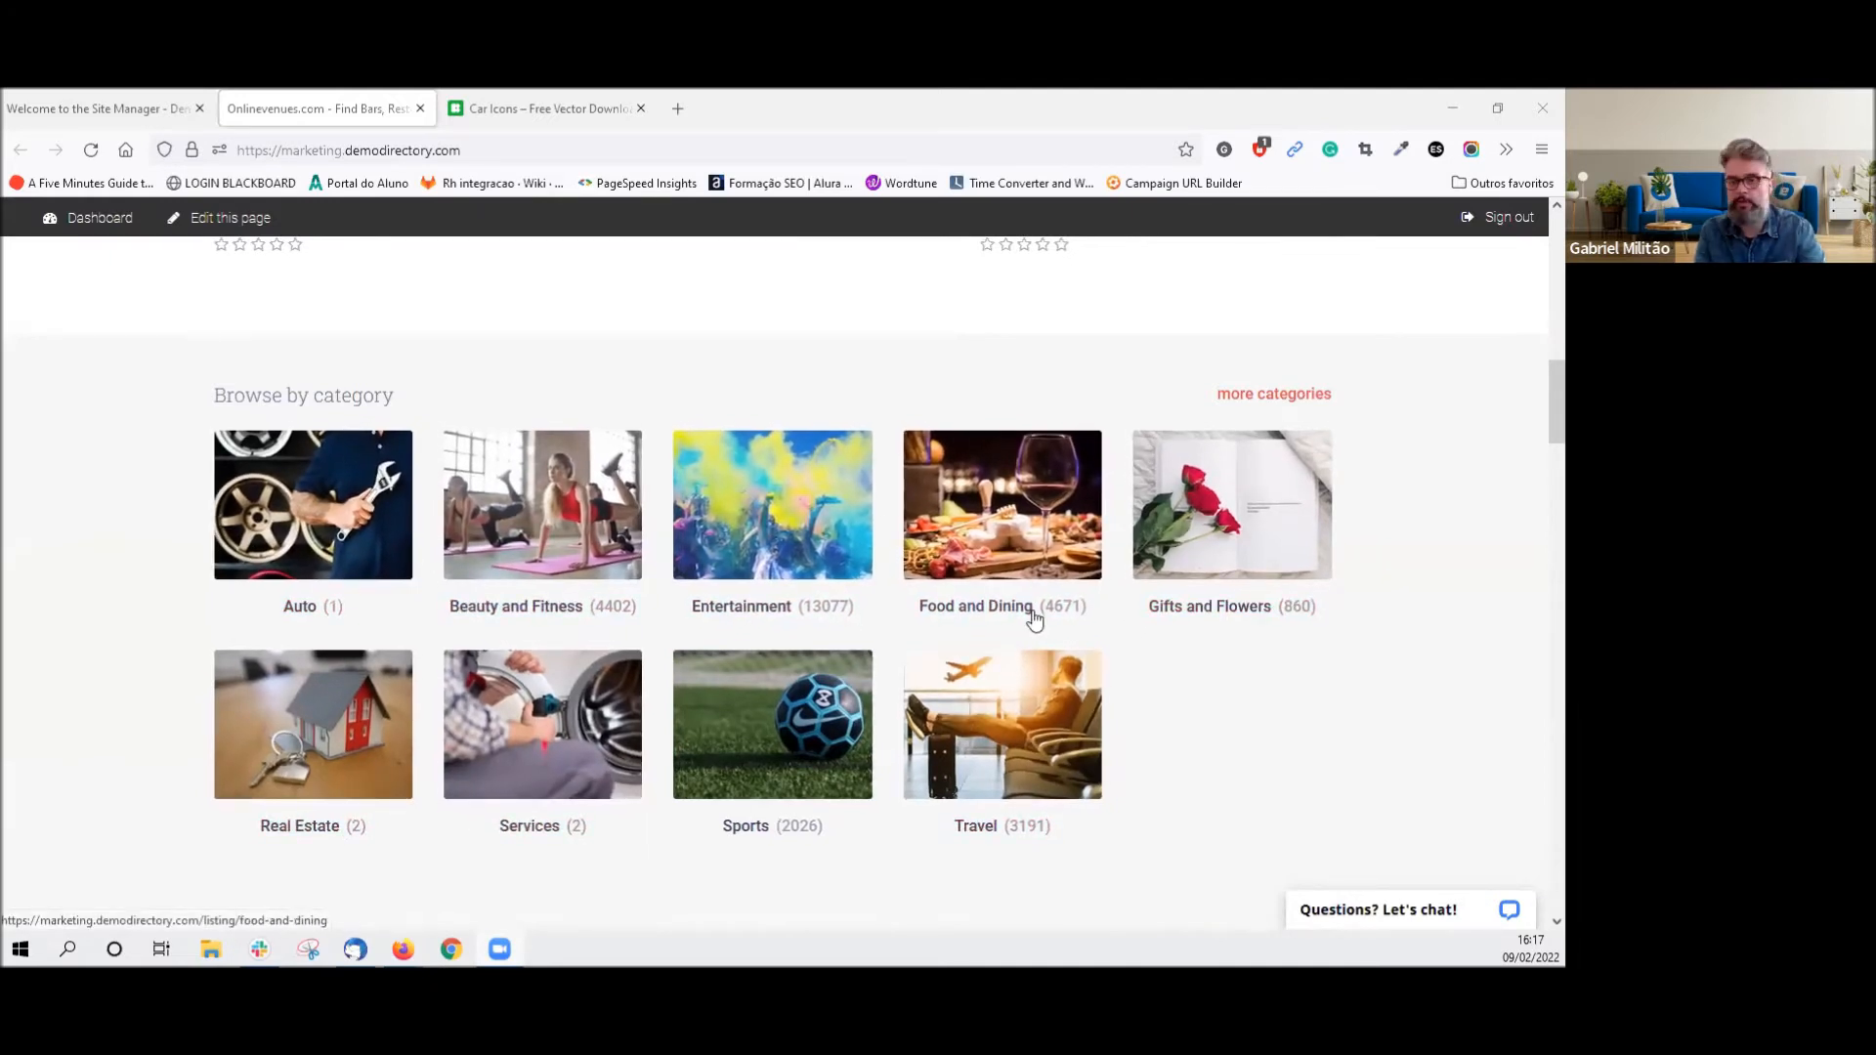
scroll(1034, 619, "down", 4)
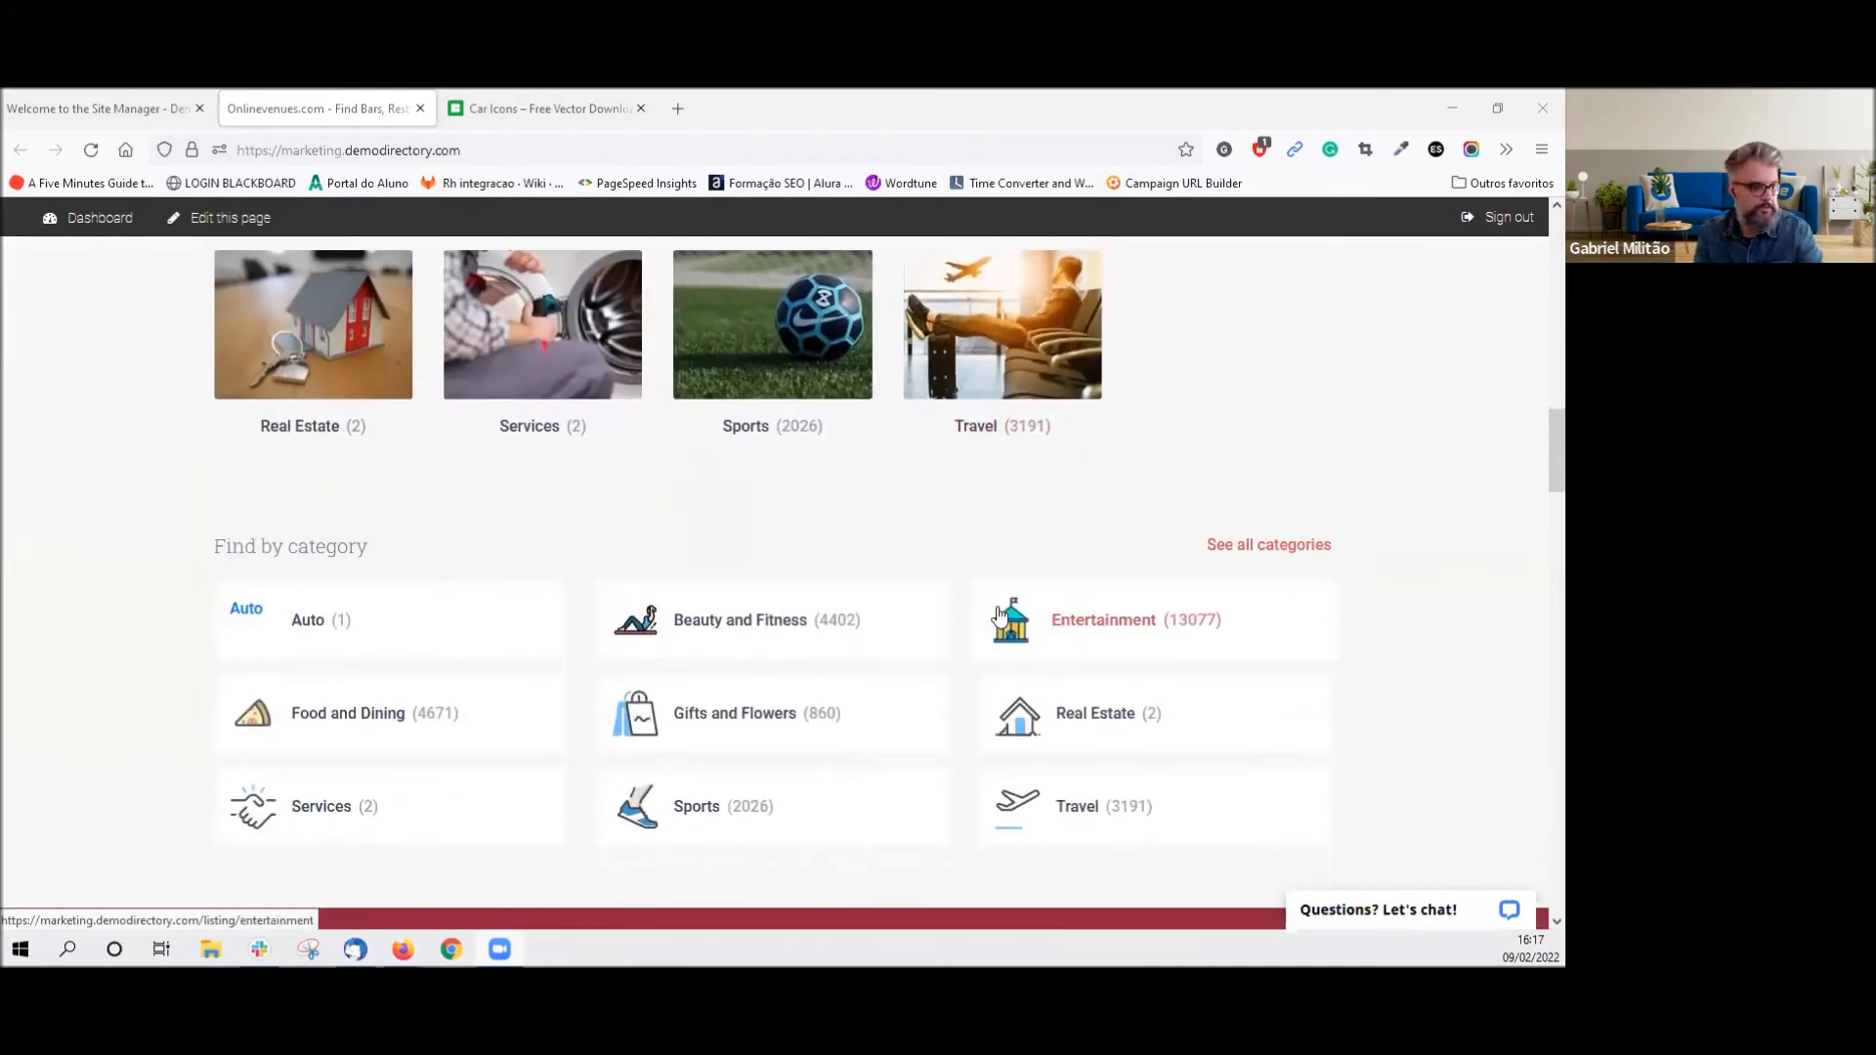
Examine the Find by category section and its category icons on the public homepage.
scroll(977, 616, "down", 2)
scroll(376, 600, "up", 1)
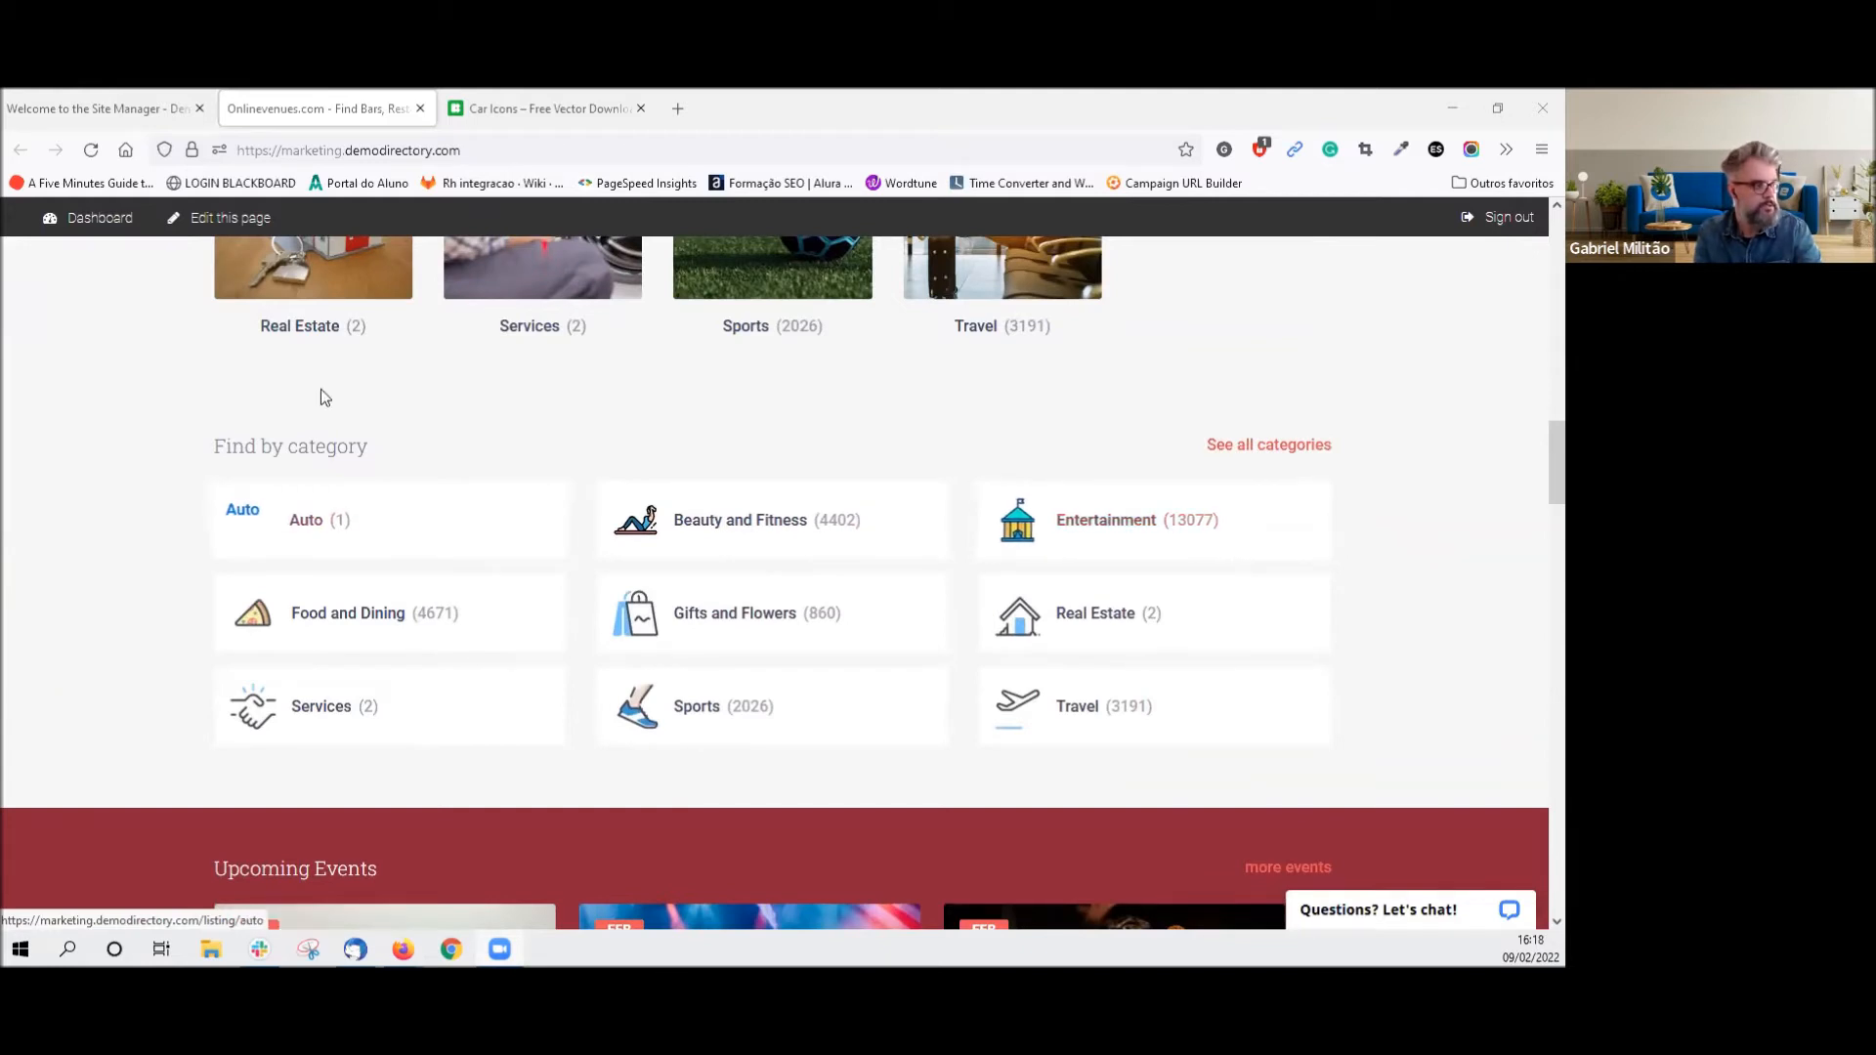
left_click(98, 109)
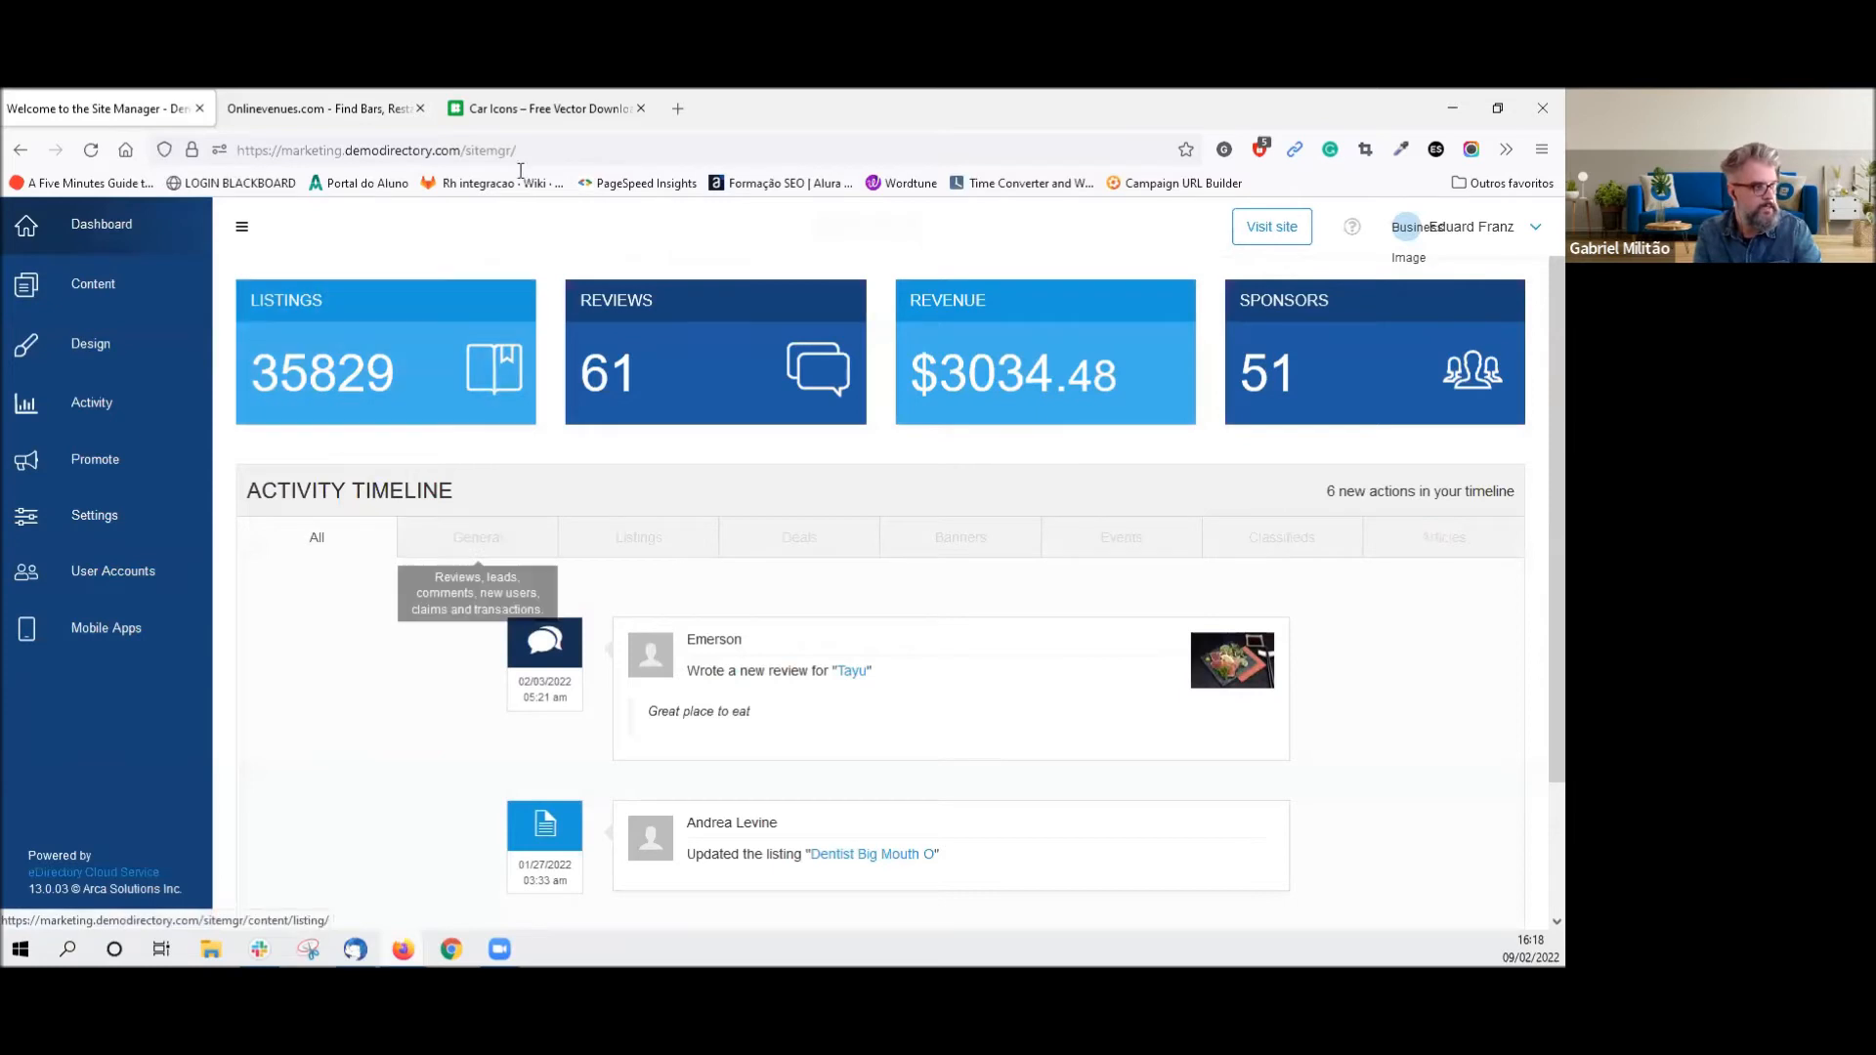
left_click(262, 109)
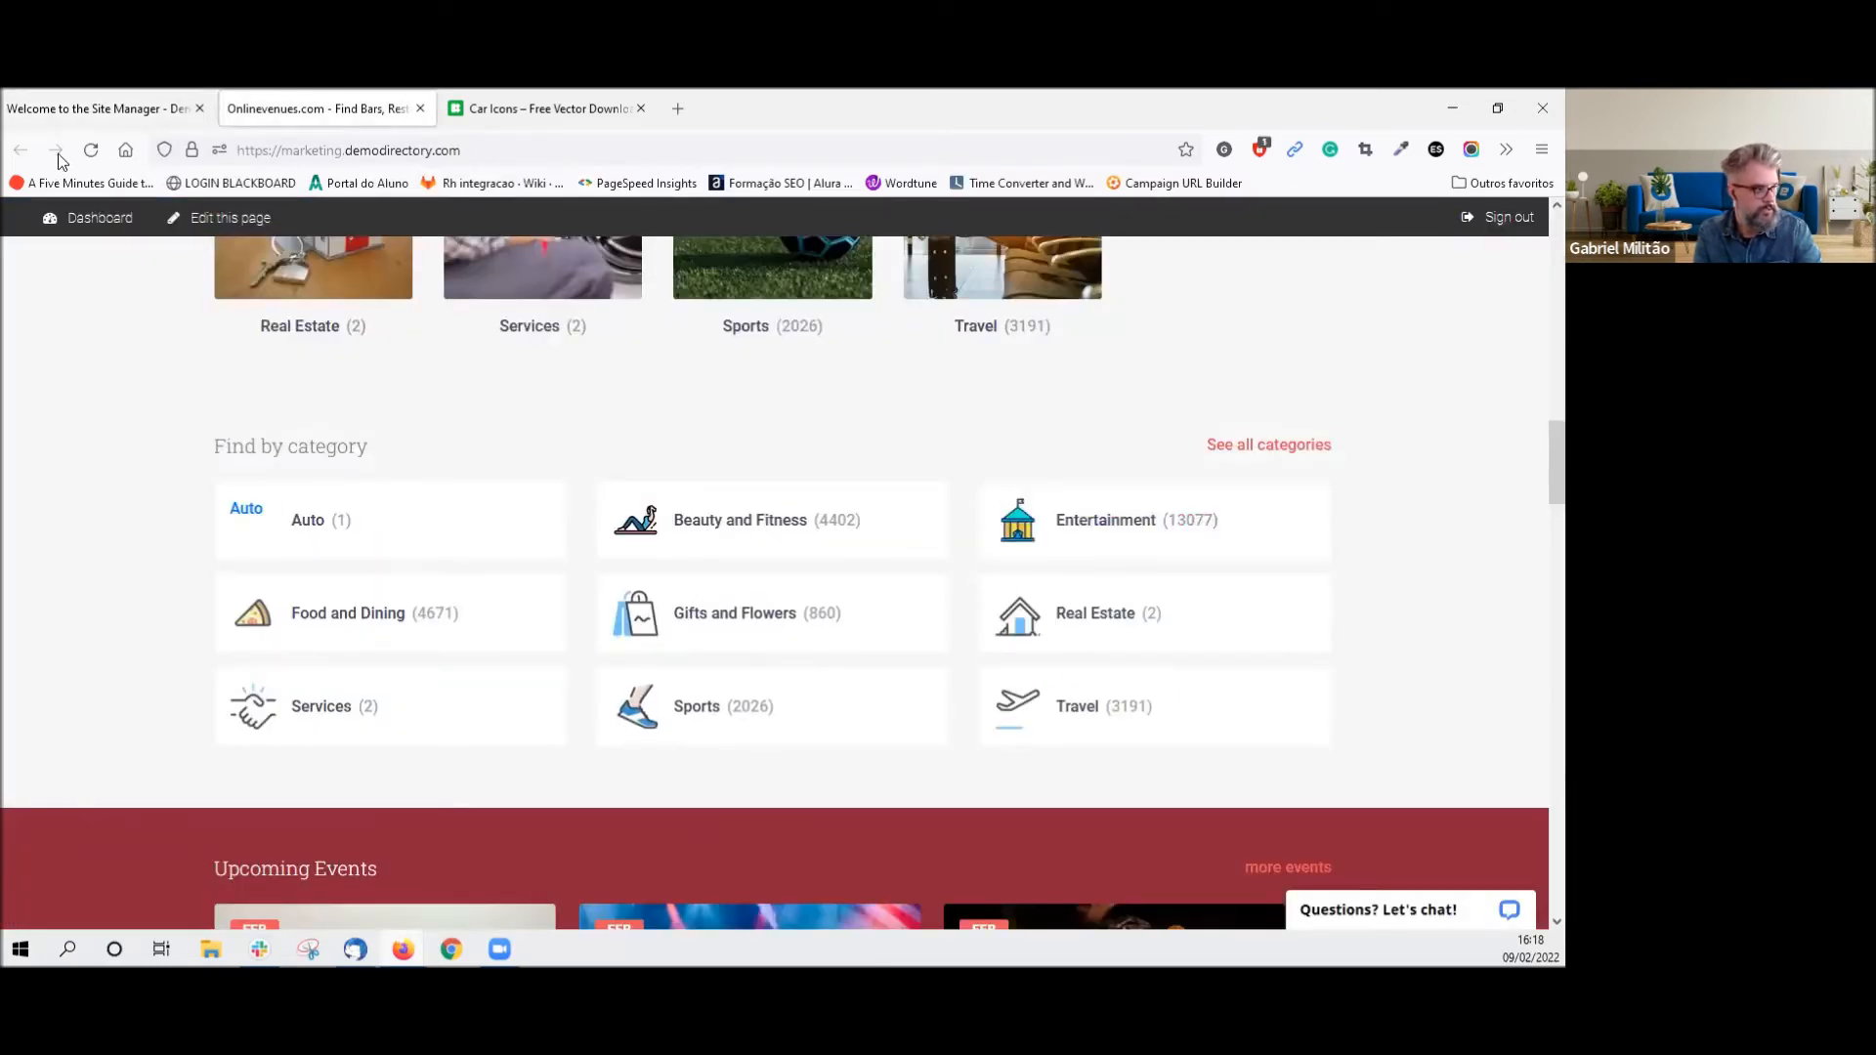
Open the Onlinevenues.com homepage for editing in the site manager's Page Editor and look over its widgets.
left_click(62, 117)
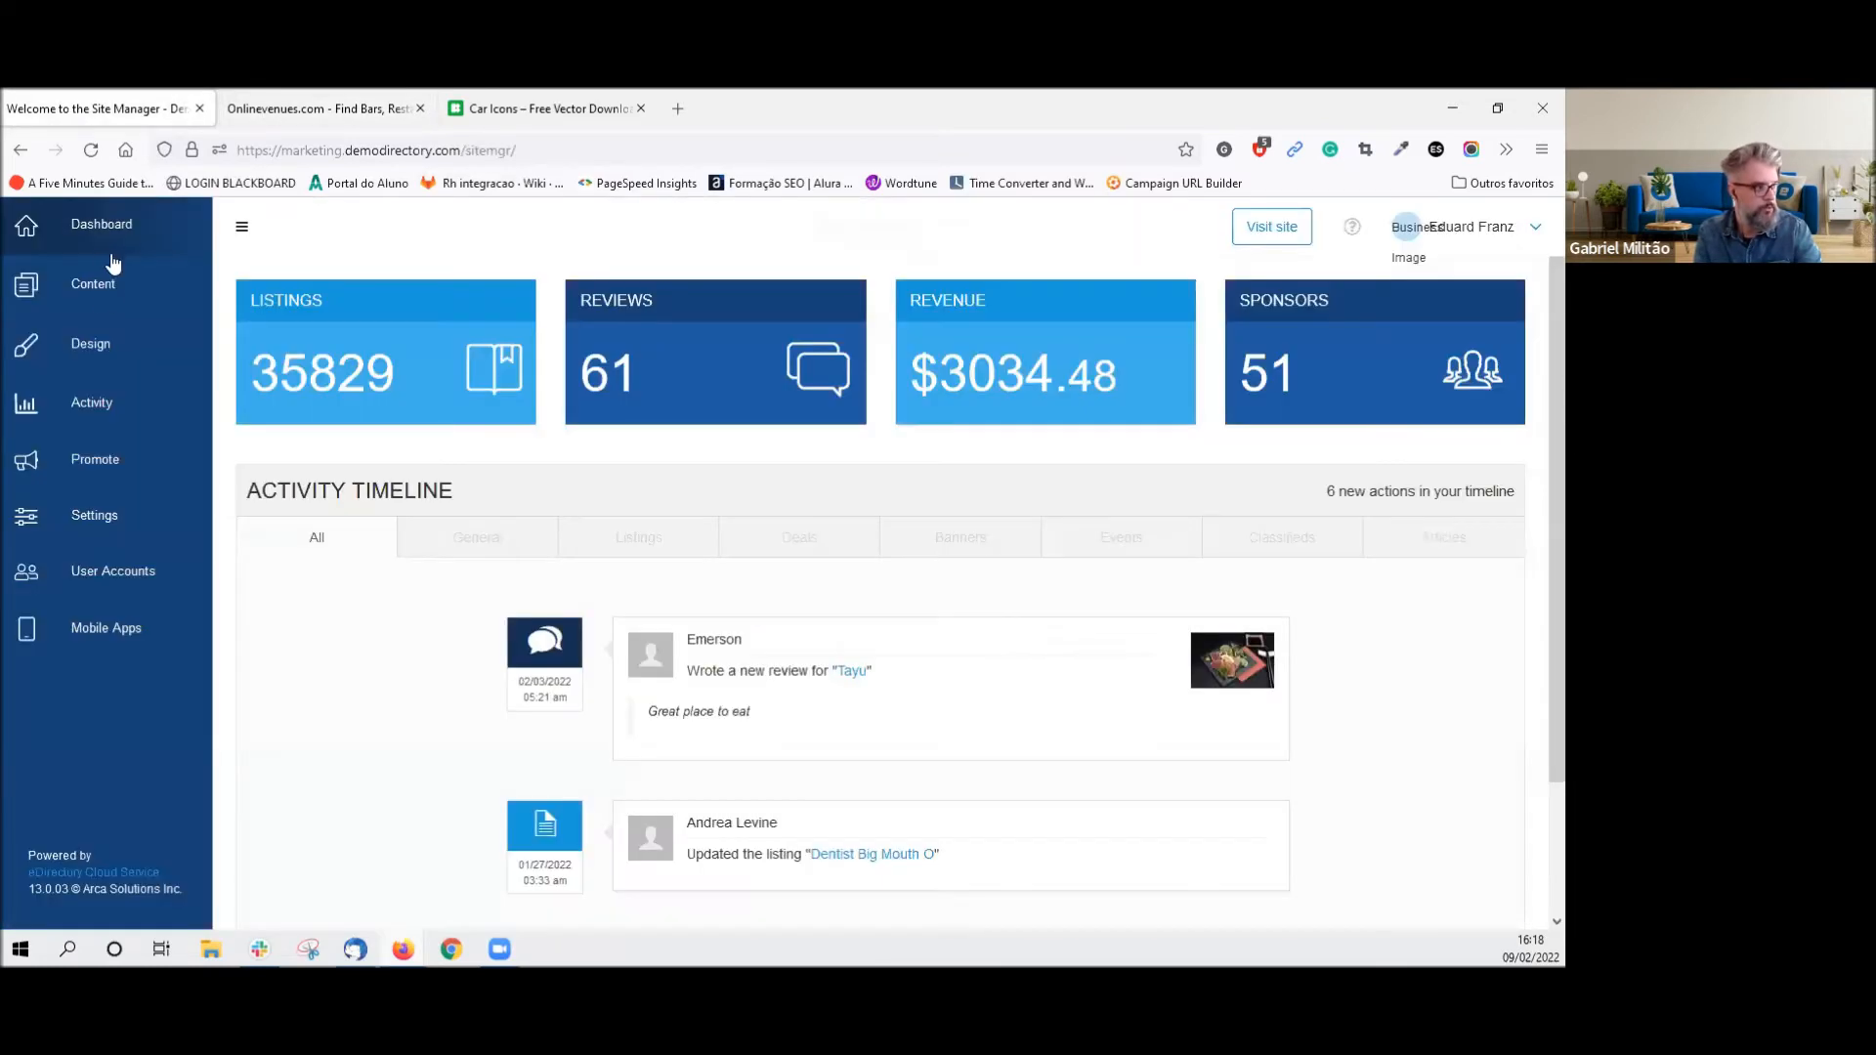
left_click(93, 347)
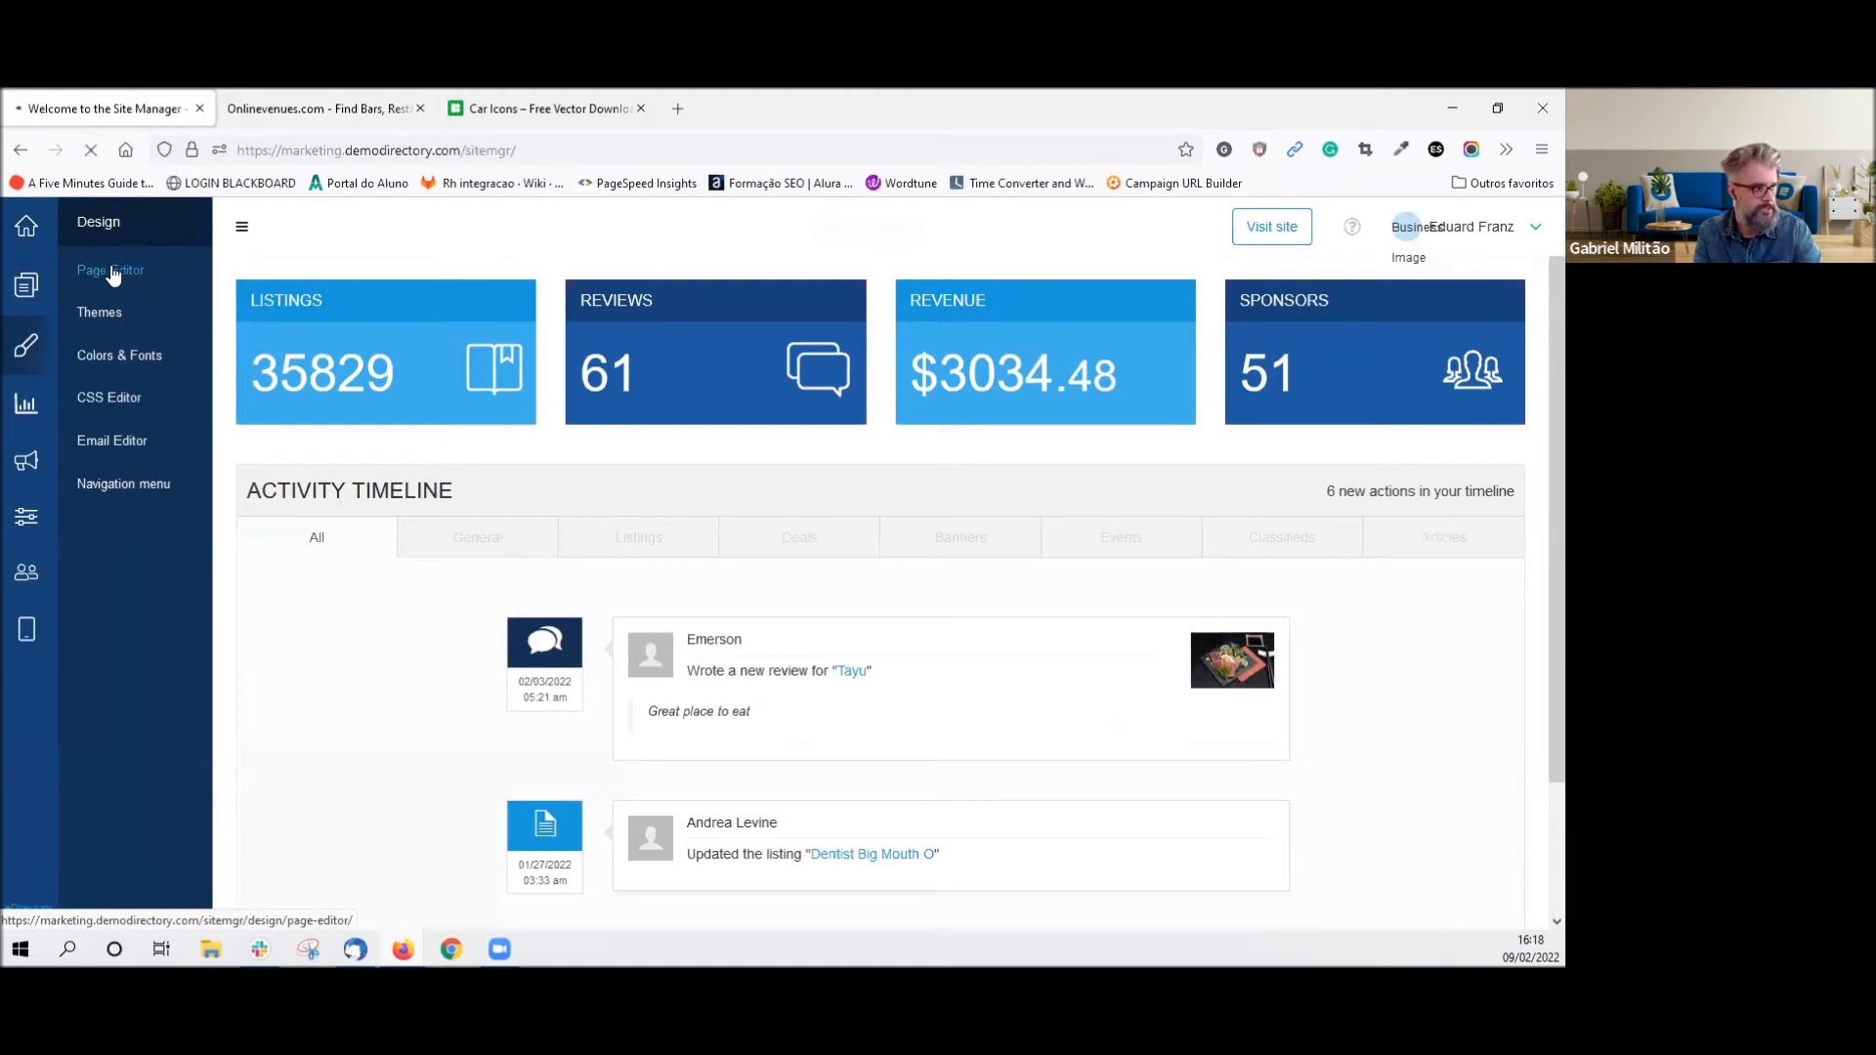
left_click(113, 275)
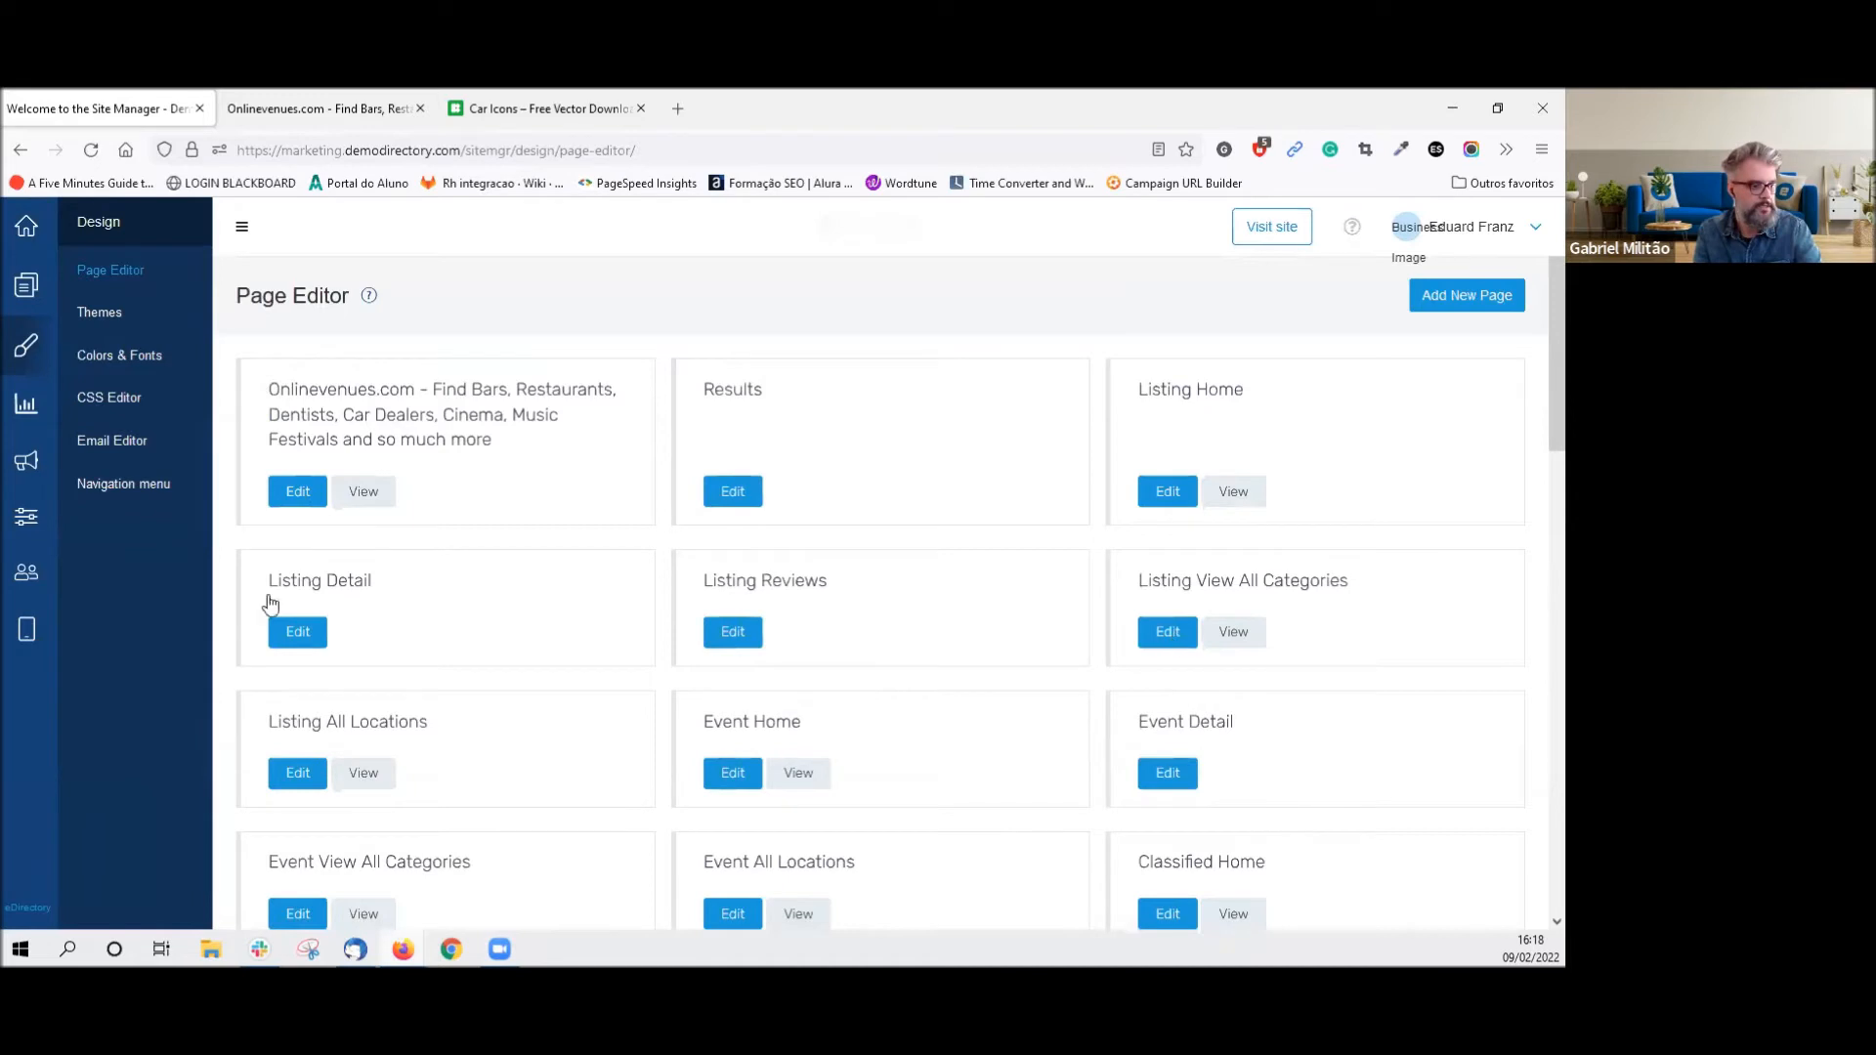
left_click(299, 496)
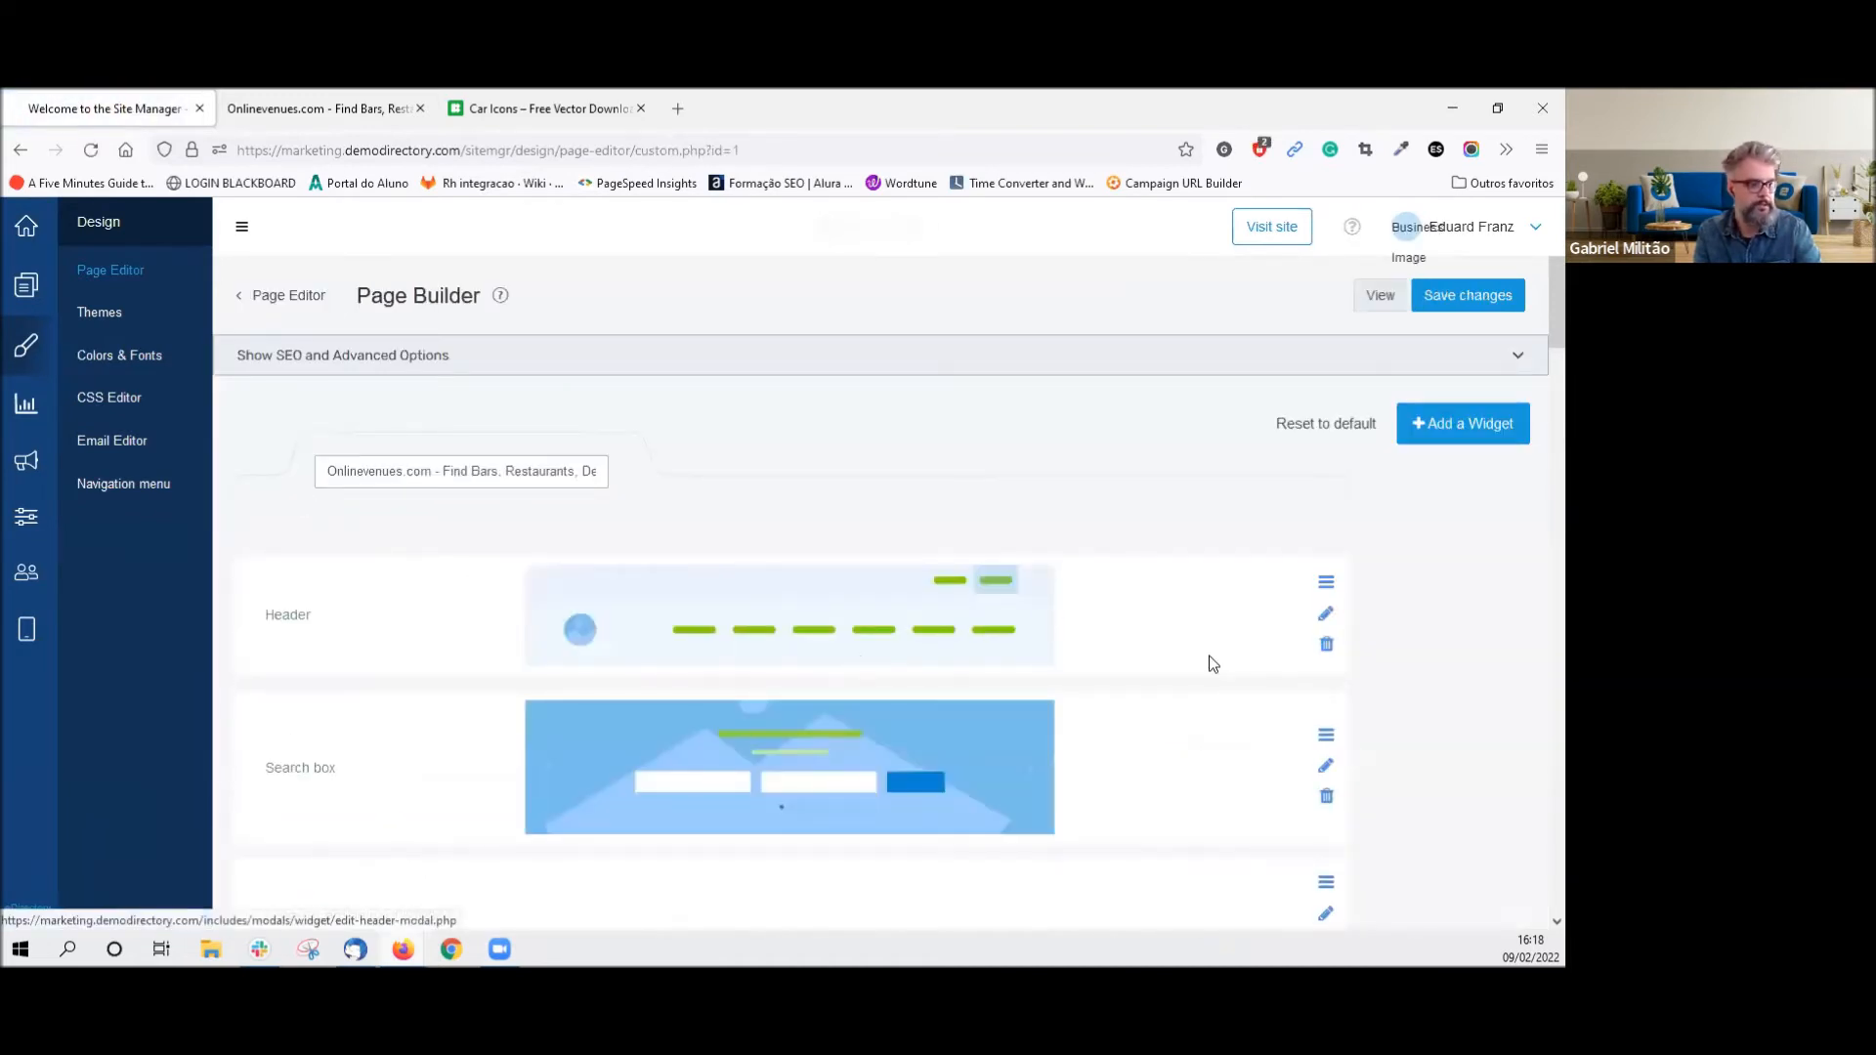
scroll(1206, 663, "down", 2)
scroll(1212, 664, "down", 6)
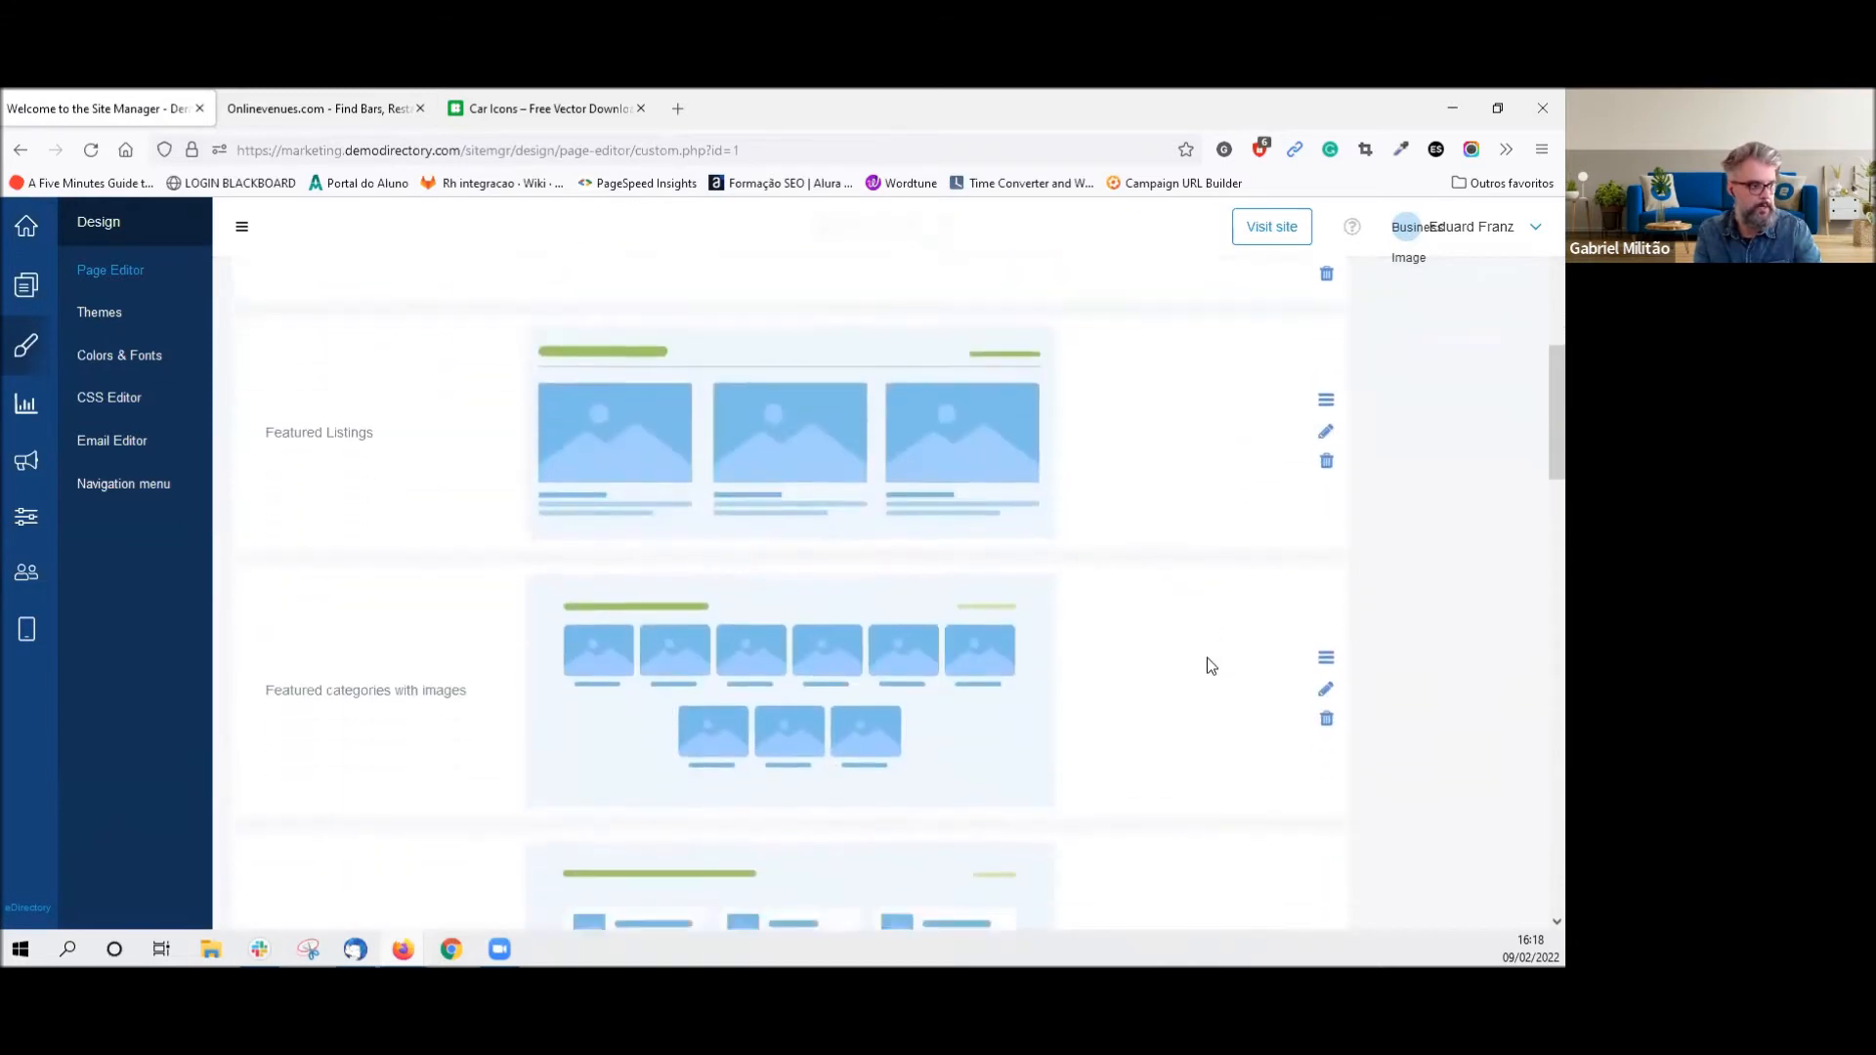
scroll(1199, 663, "up", 10)
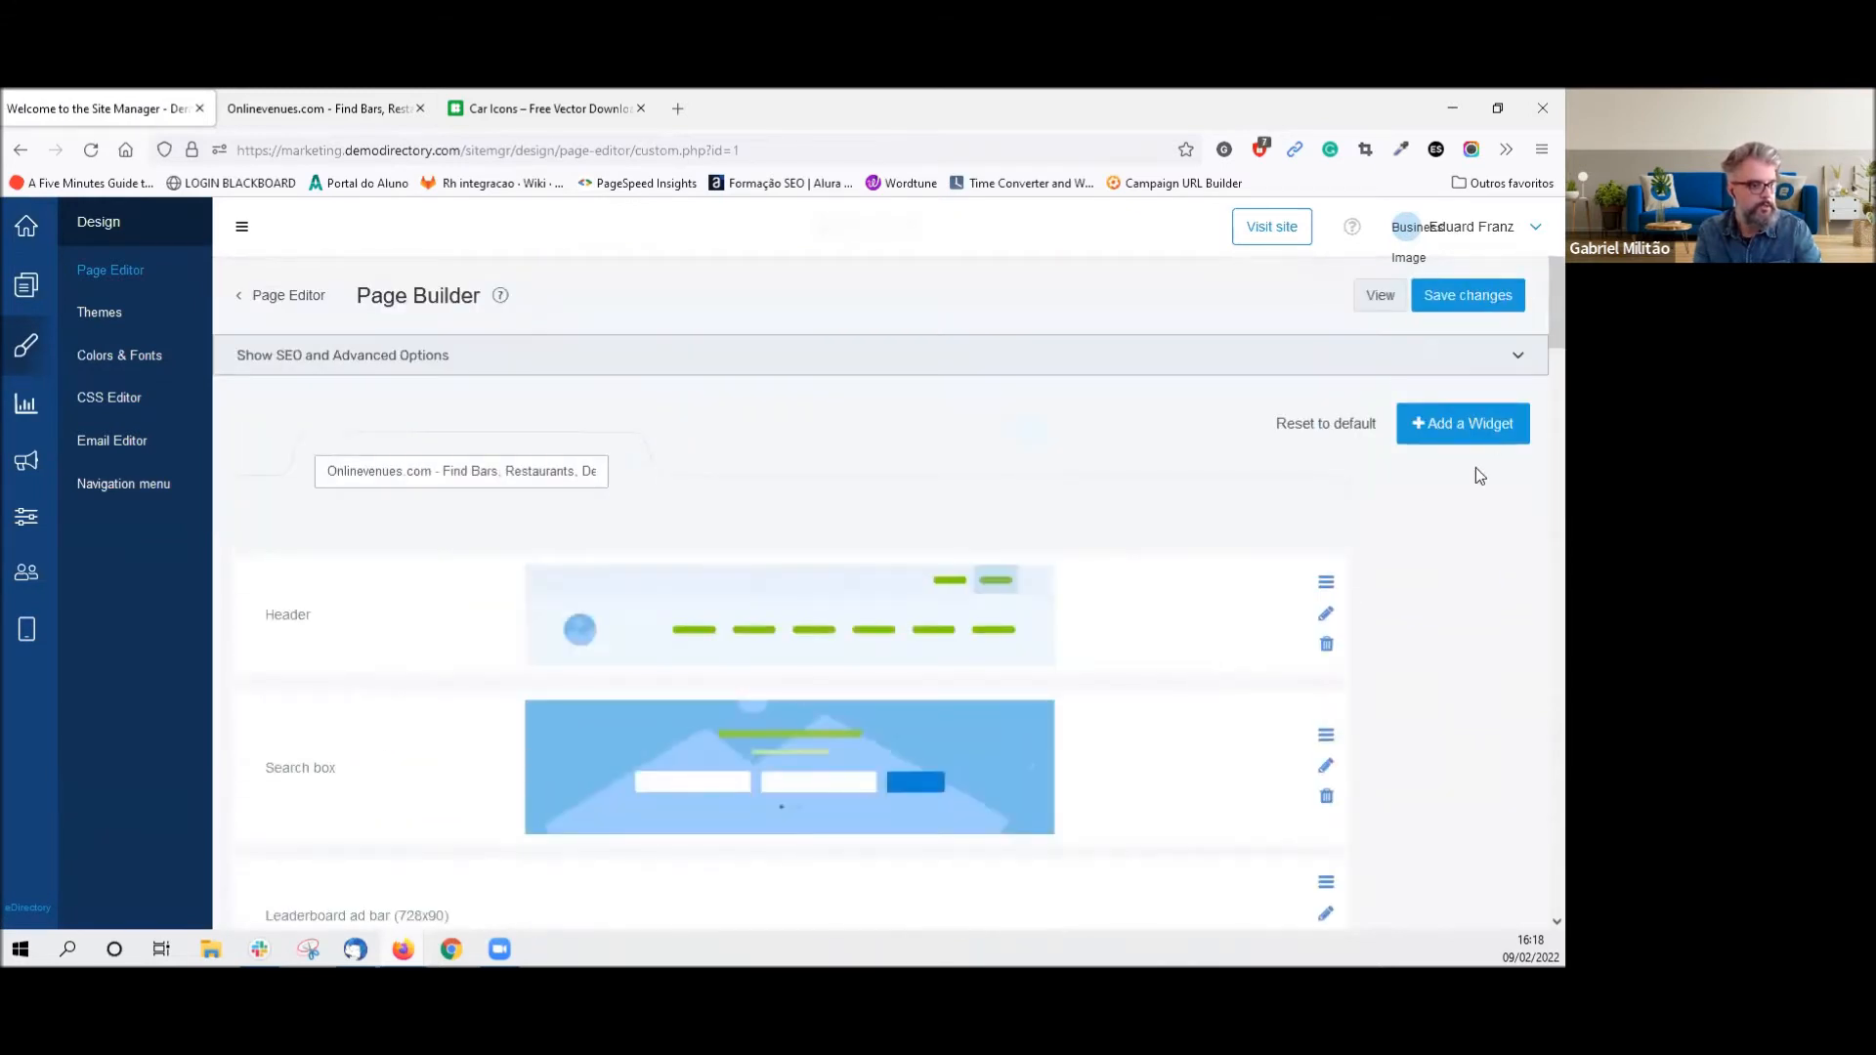
Browse the insertable widgets for the featured categories variants with images, plain lists and icons, without adding any.
left_click(1463, 424)
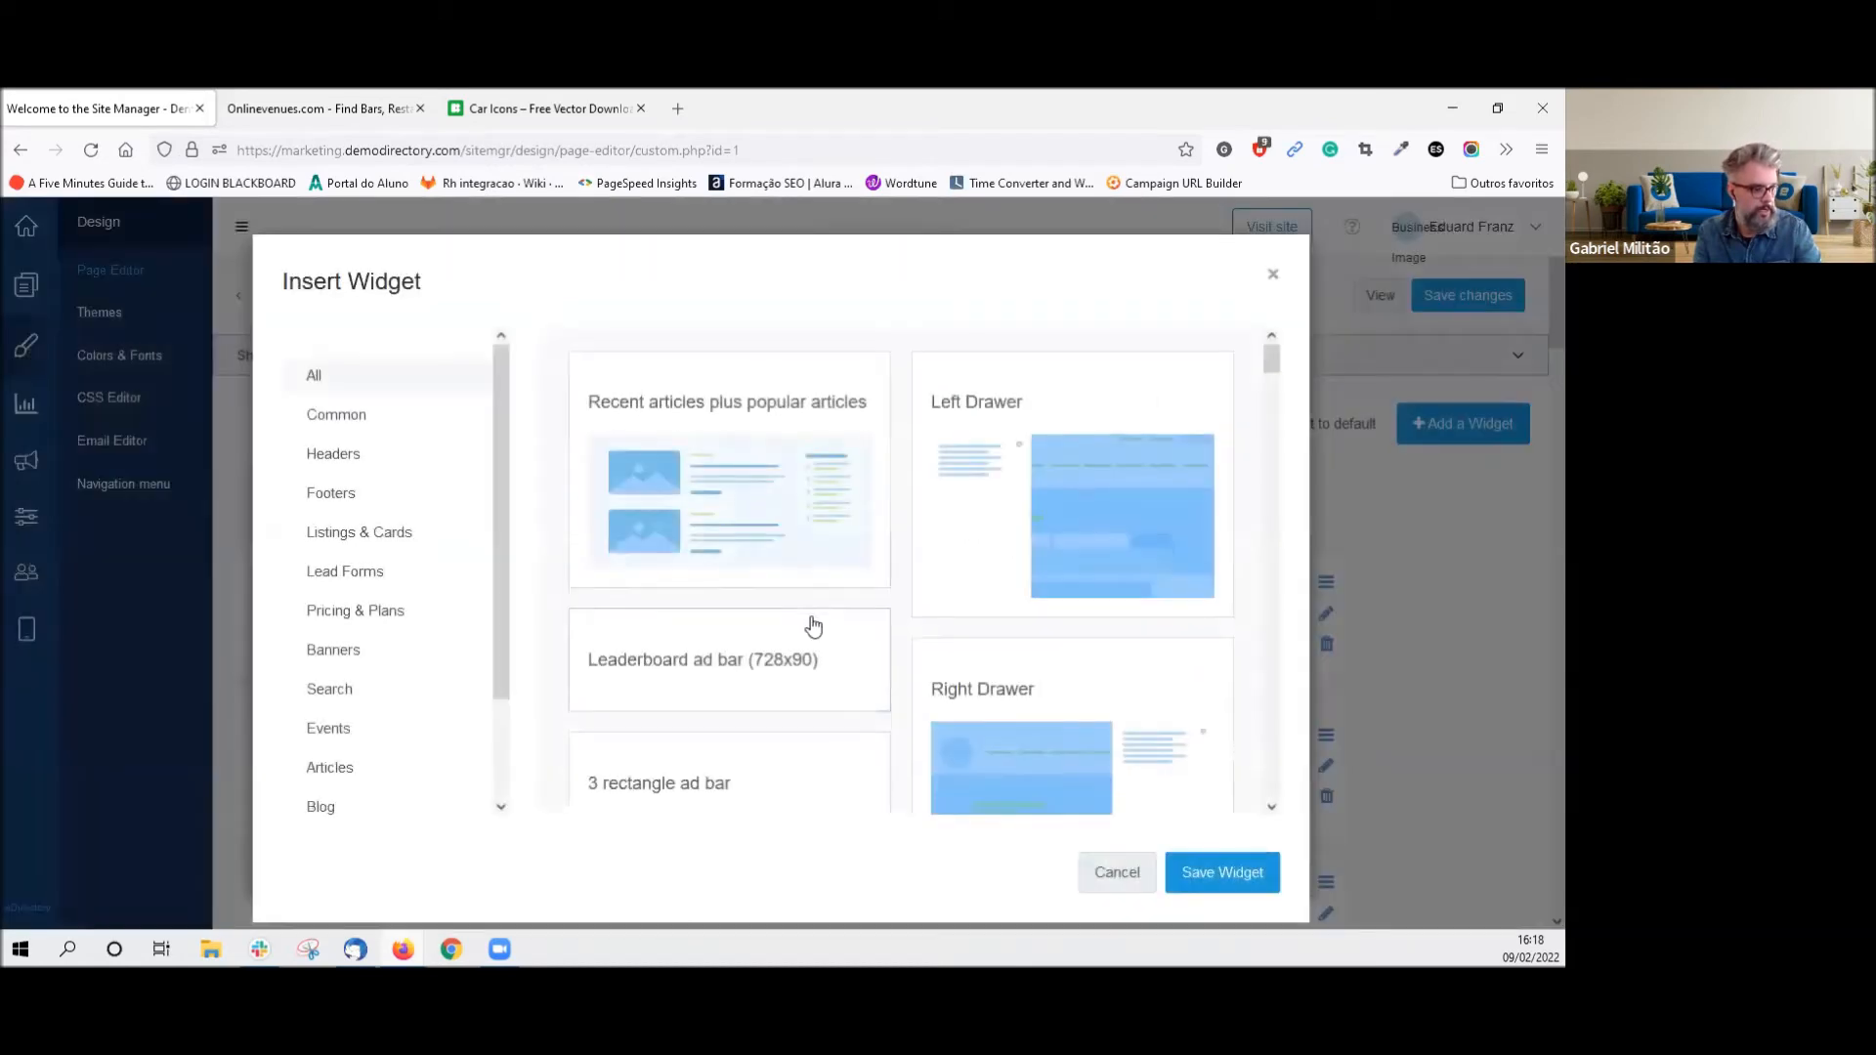
scroll(812, 623, "down", 10)
scroll(813, 623, "down", 10)
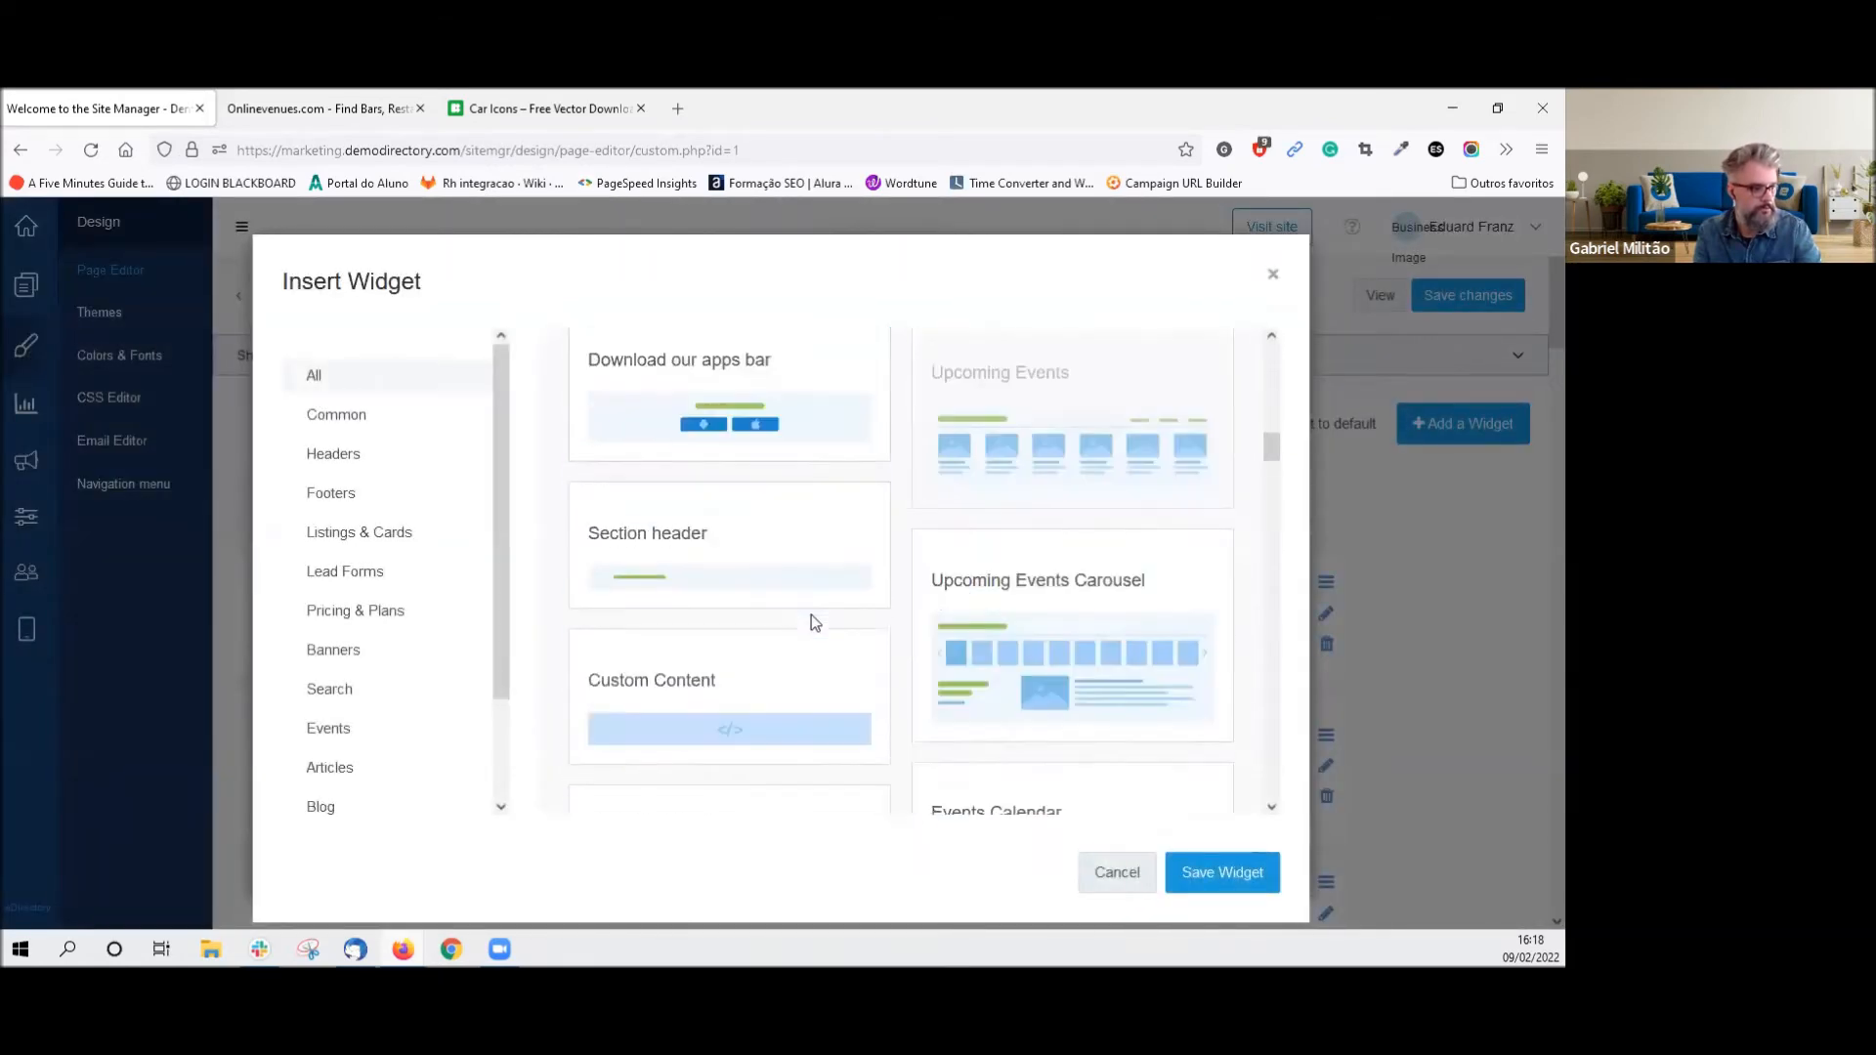
scroll(811, 623, "down", 10)
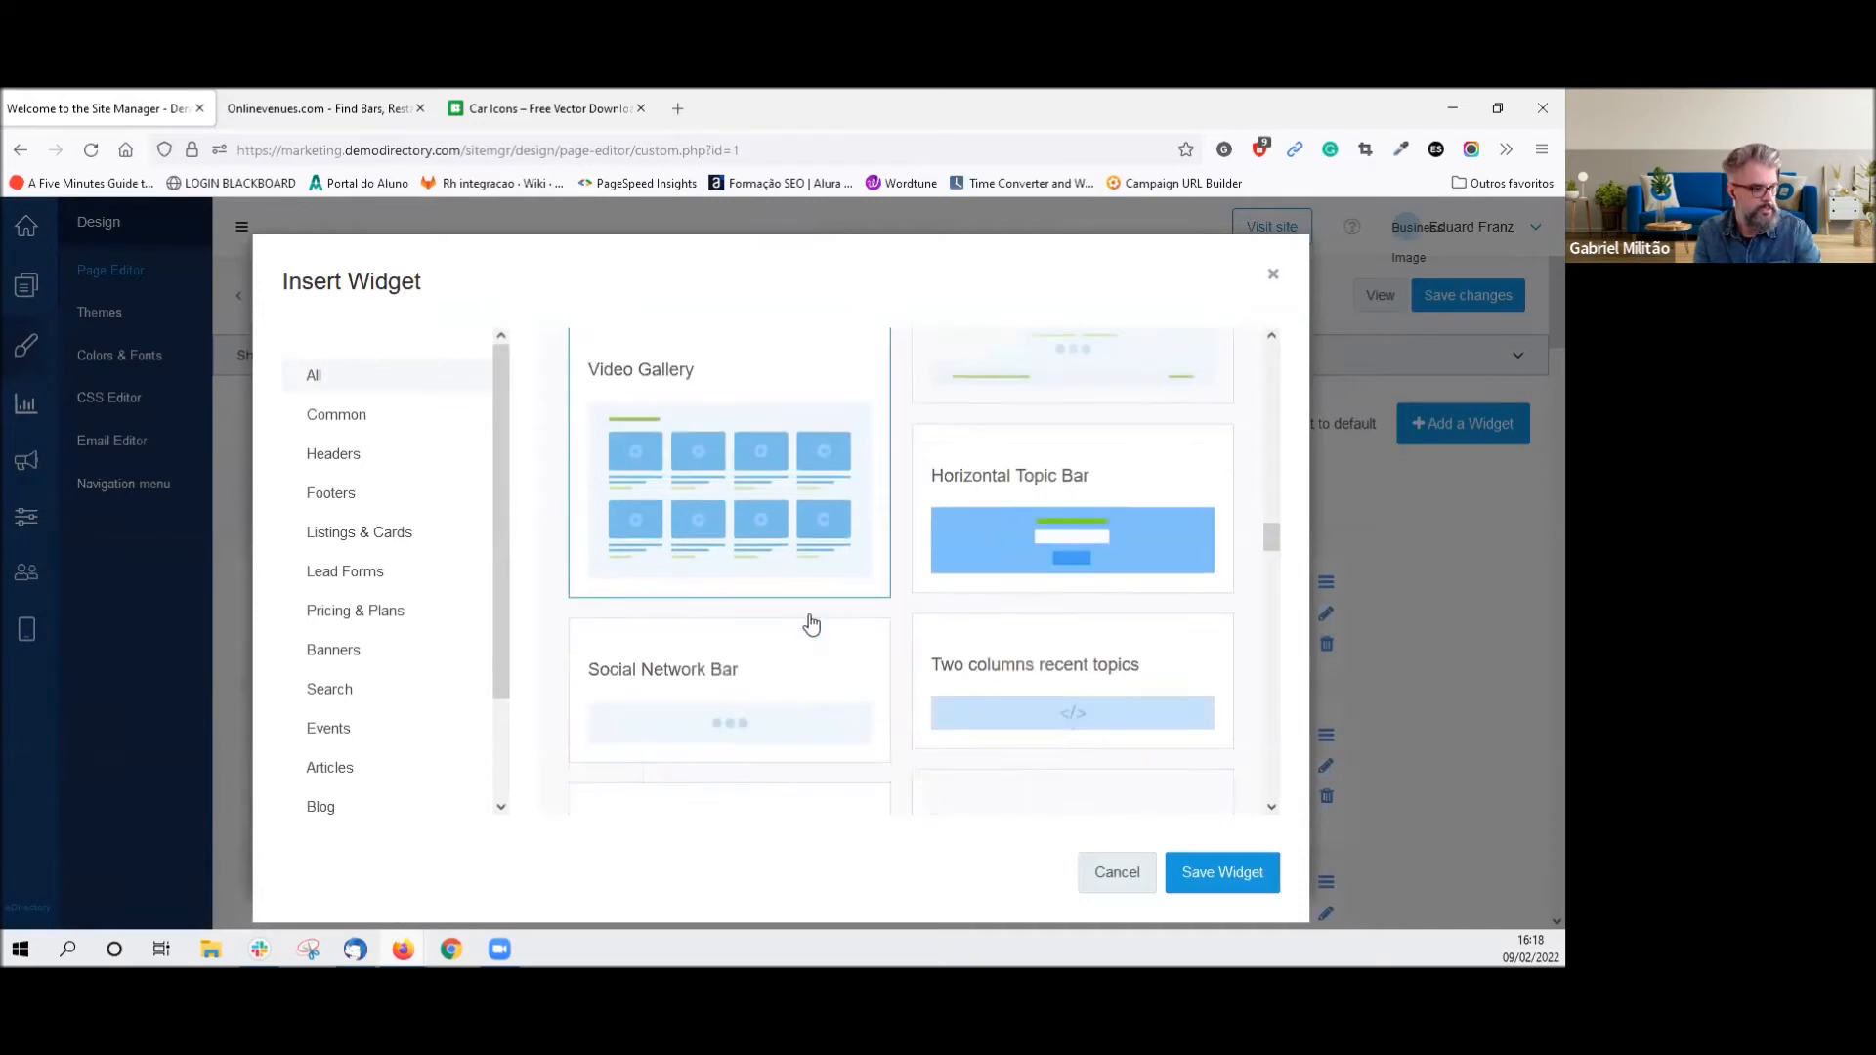
scroll(809, 624, "down", 1)
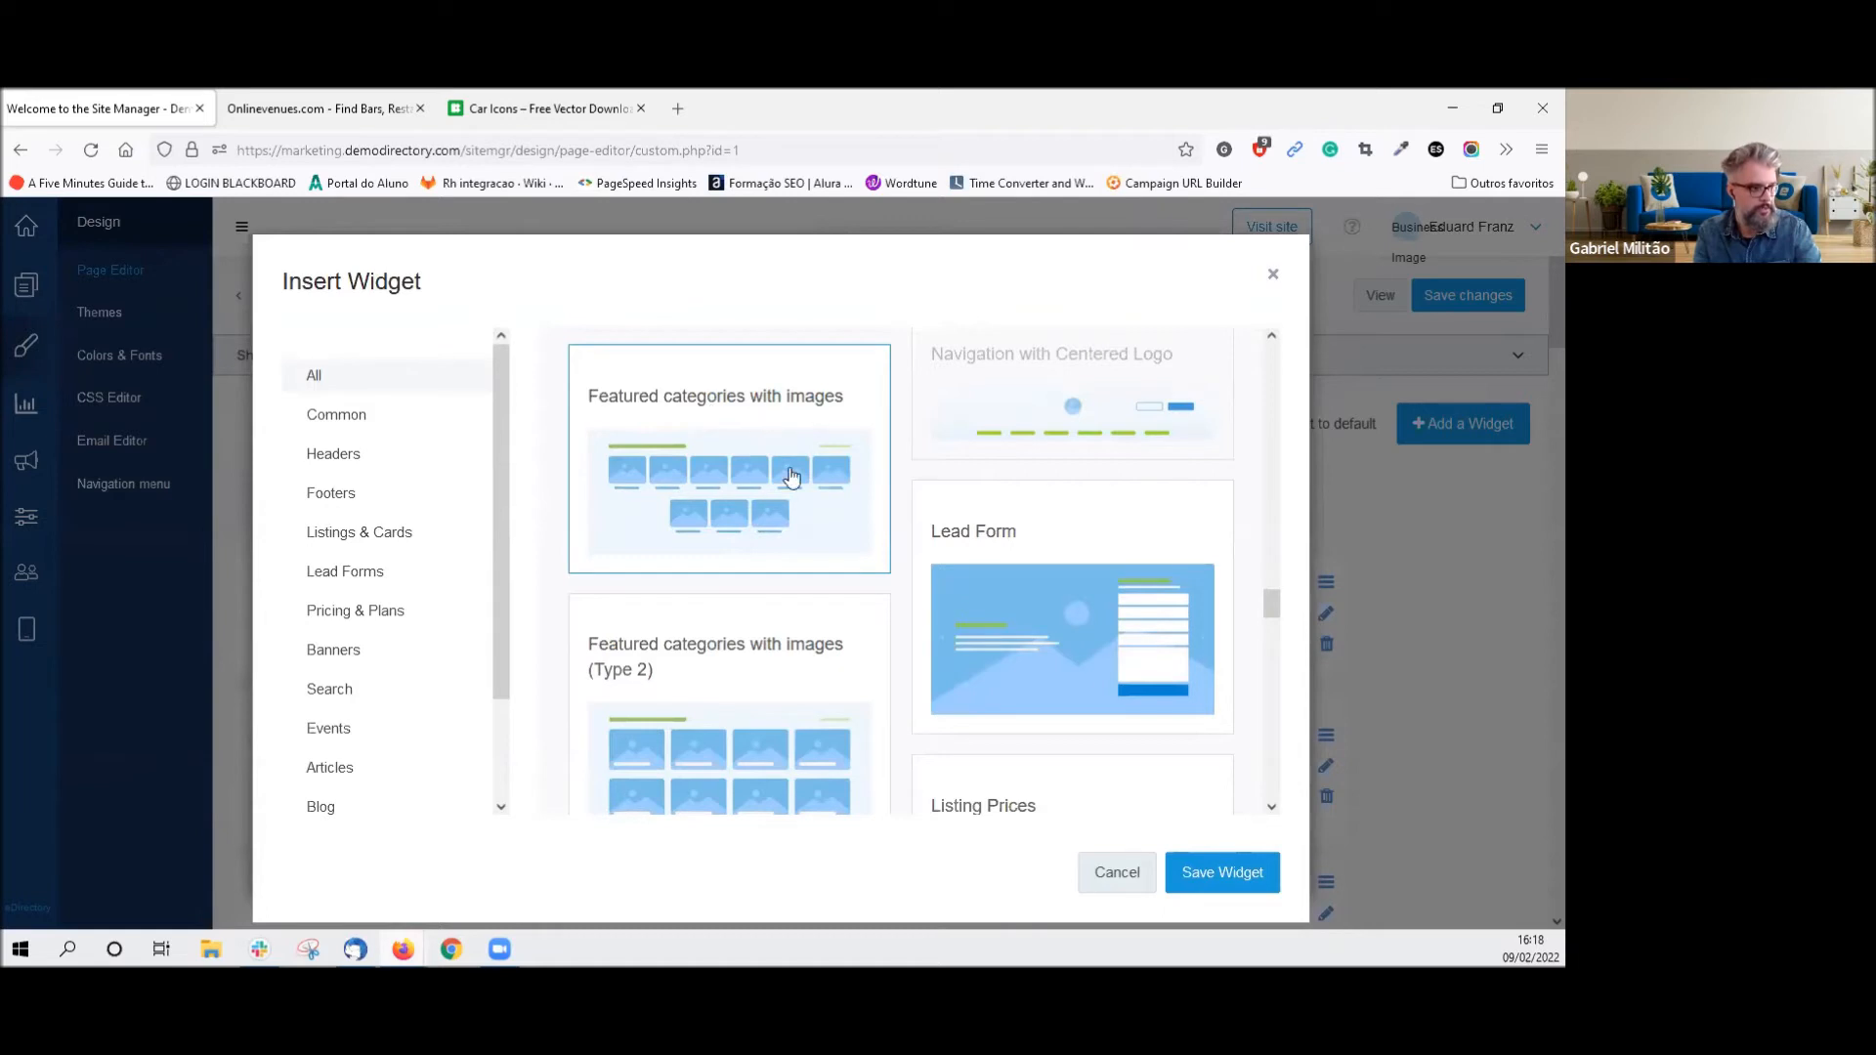
scroll(742, 547, "down", 1)
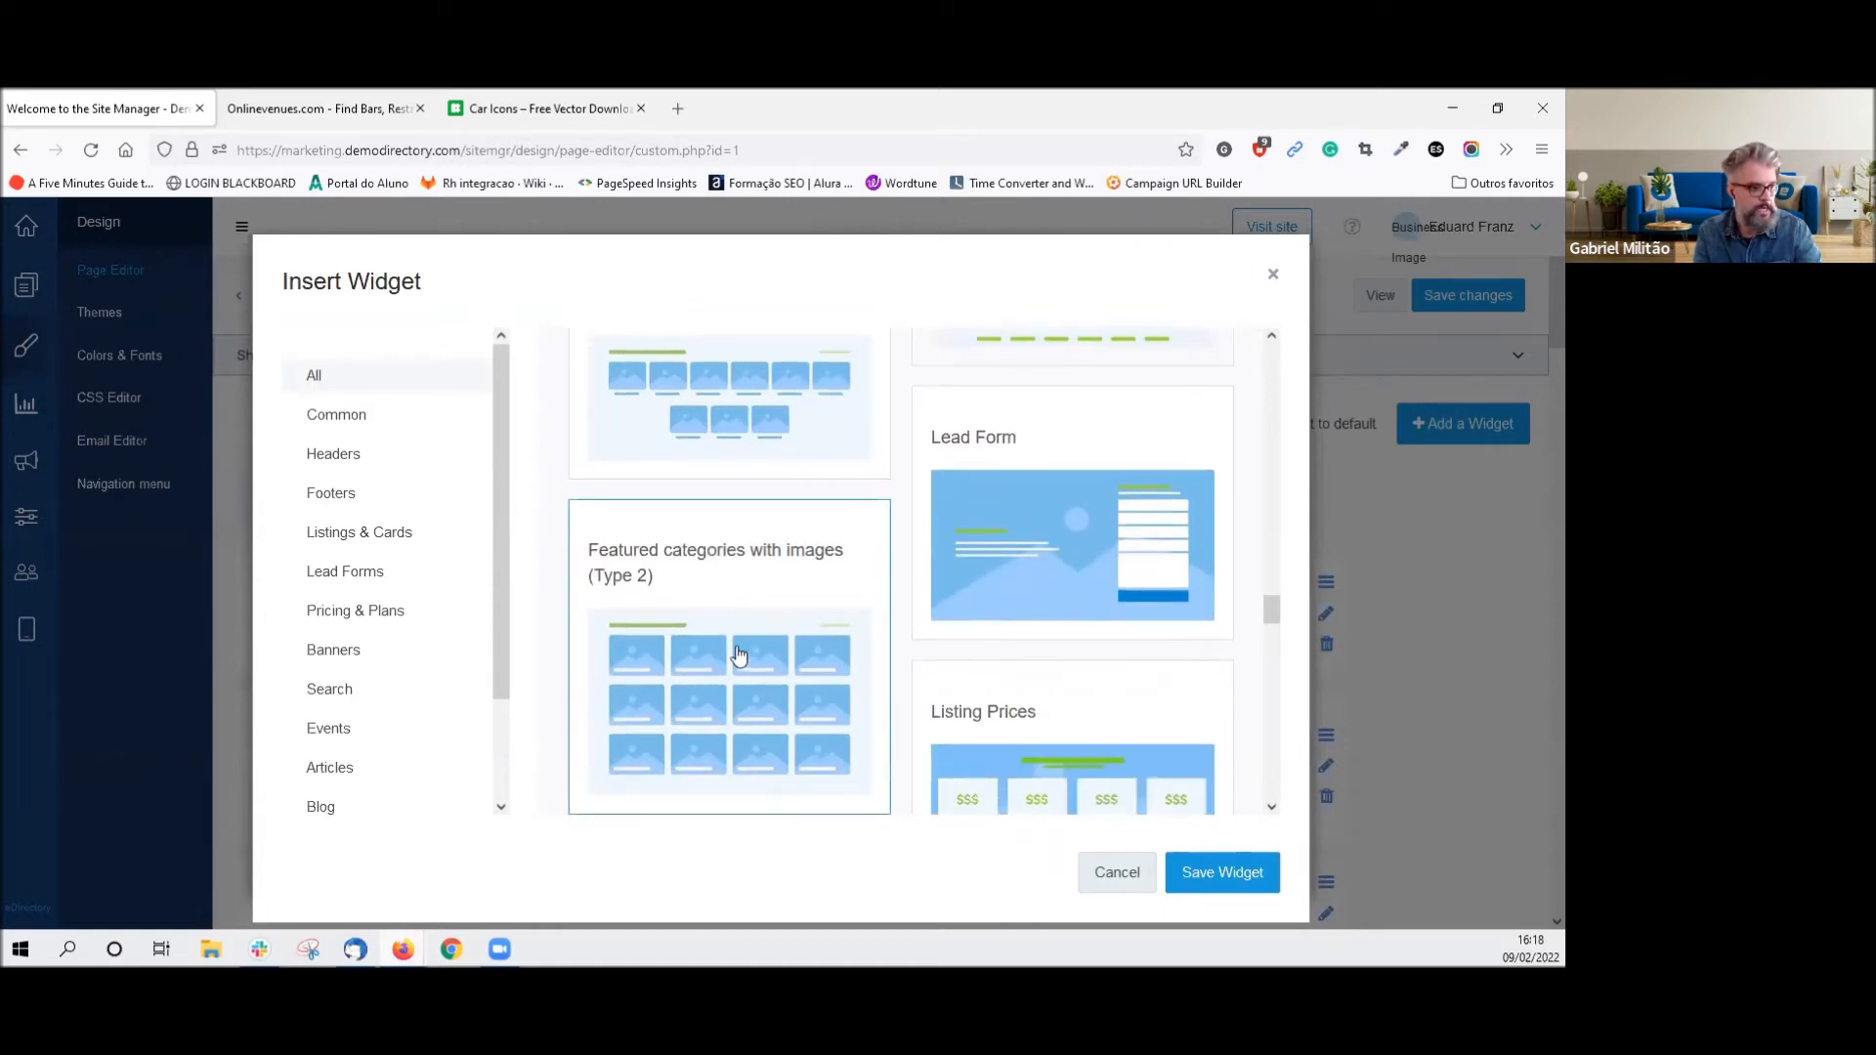
scroll(735, 647, "down", 1)
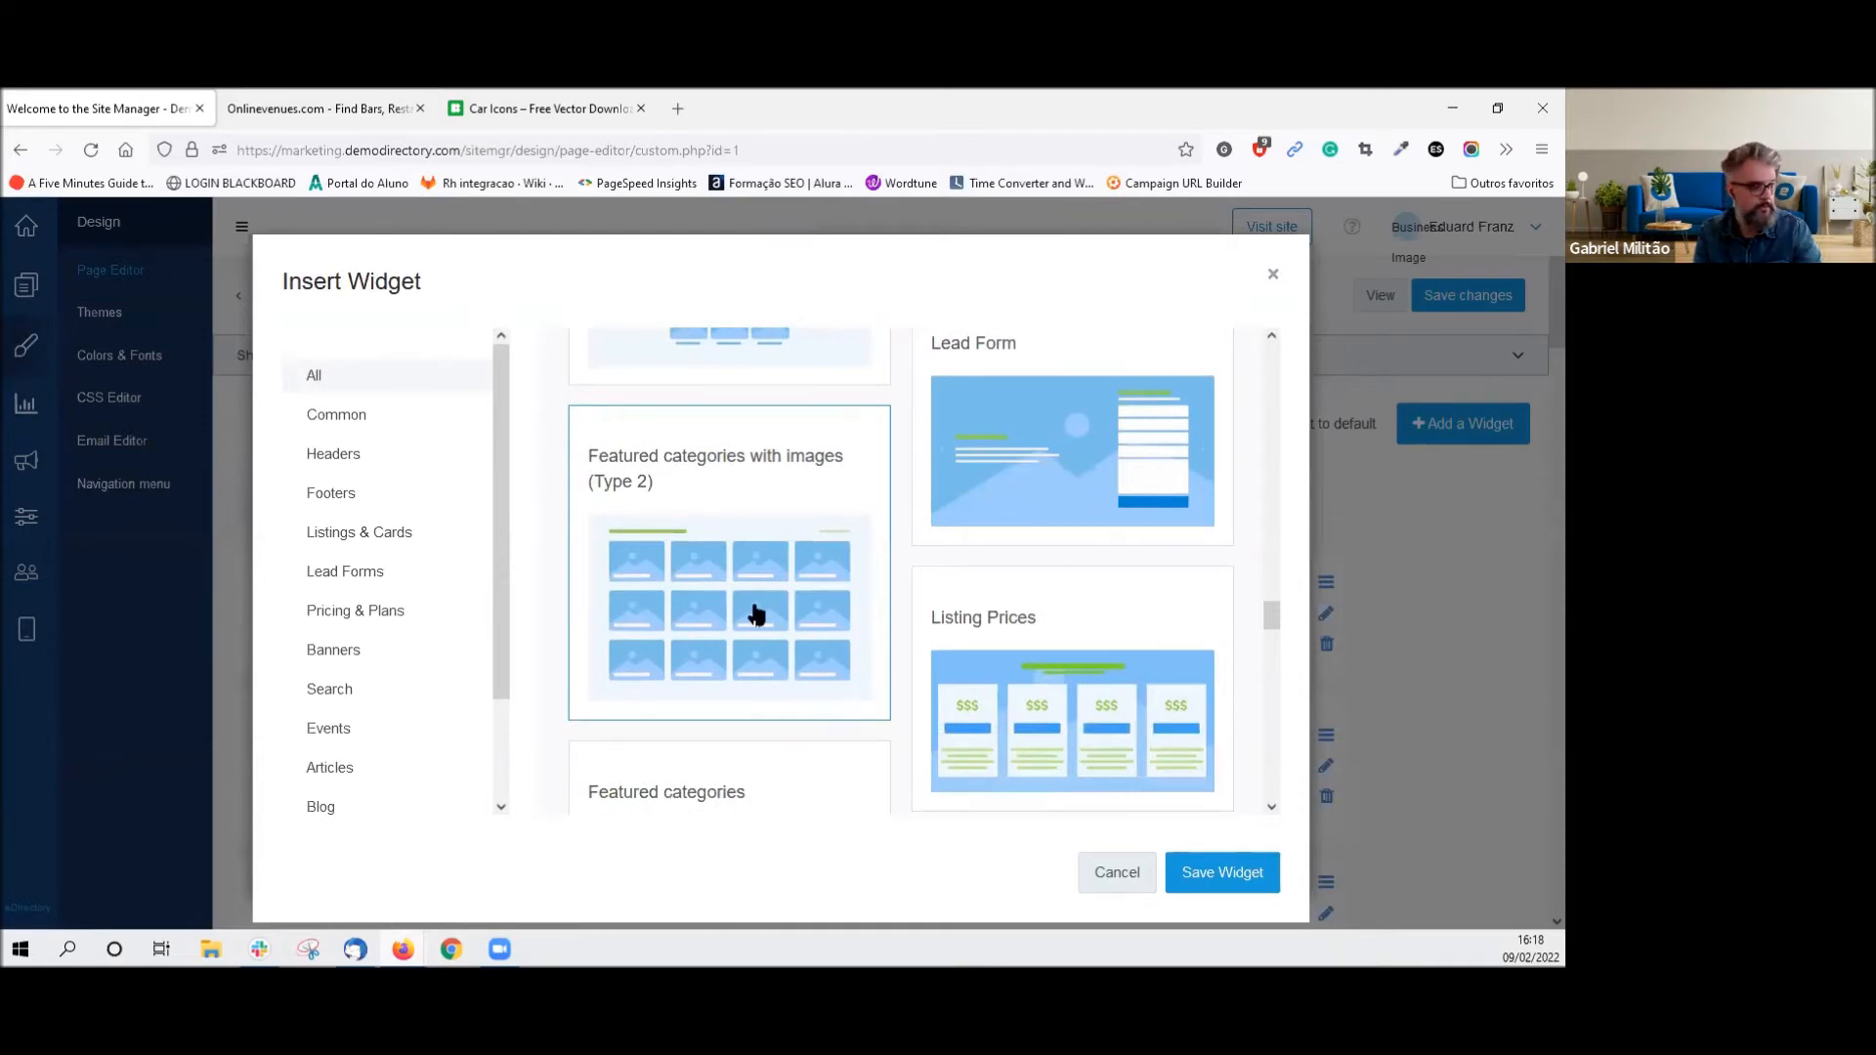
scroll(759, 614, "down", 3)
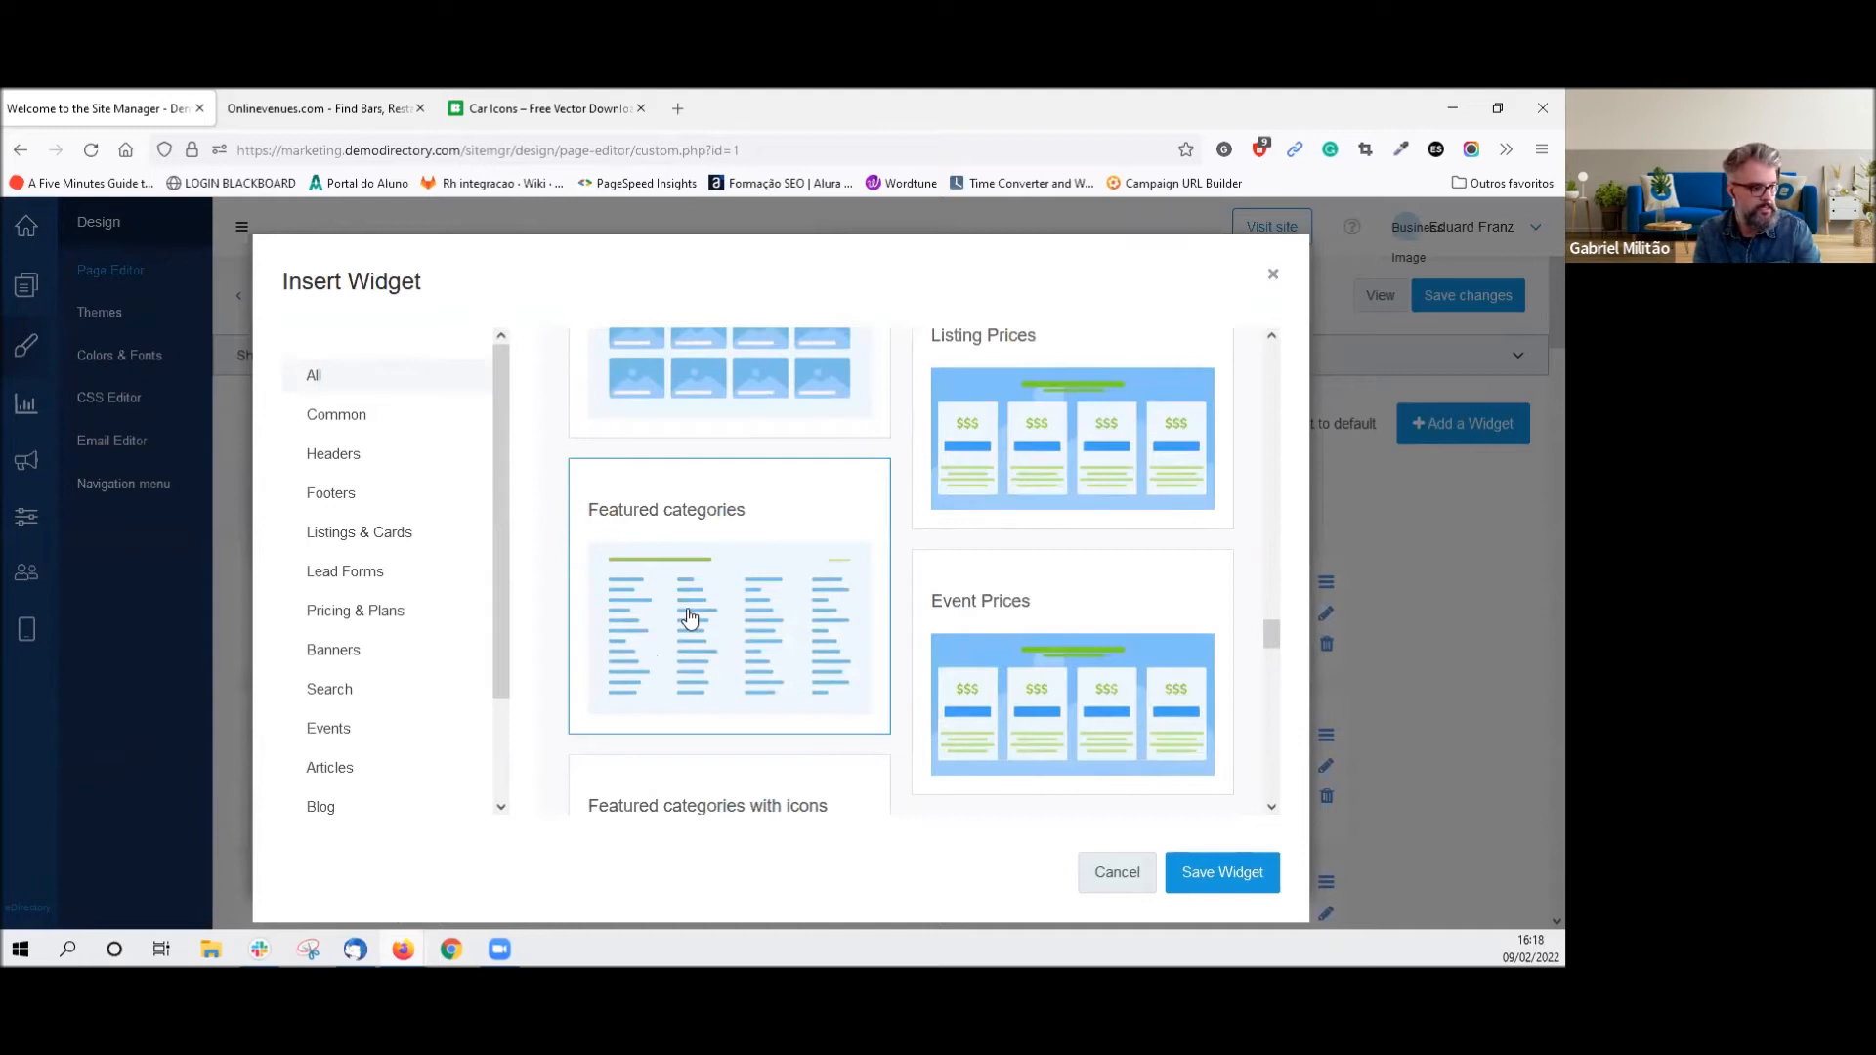
scroll(832, 637, "down", 3)
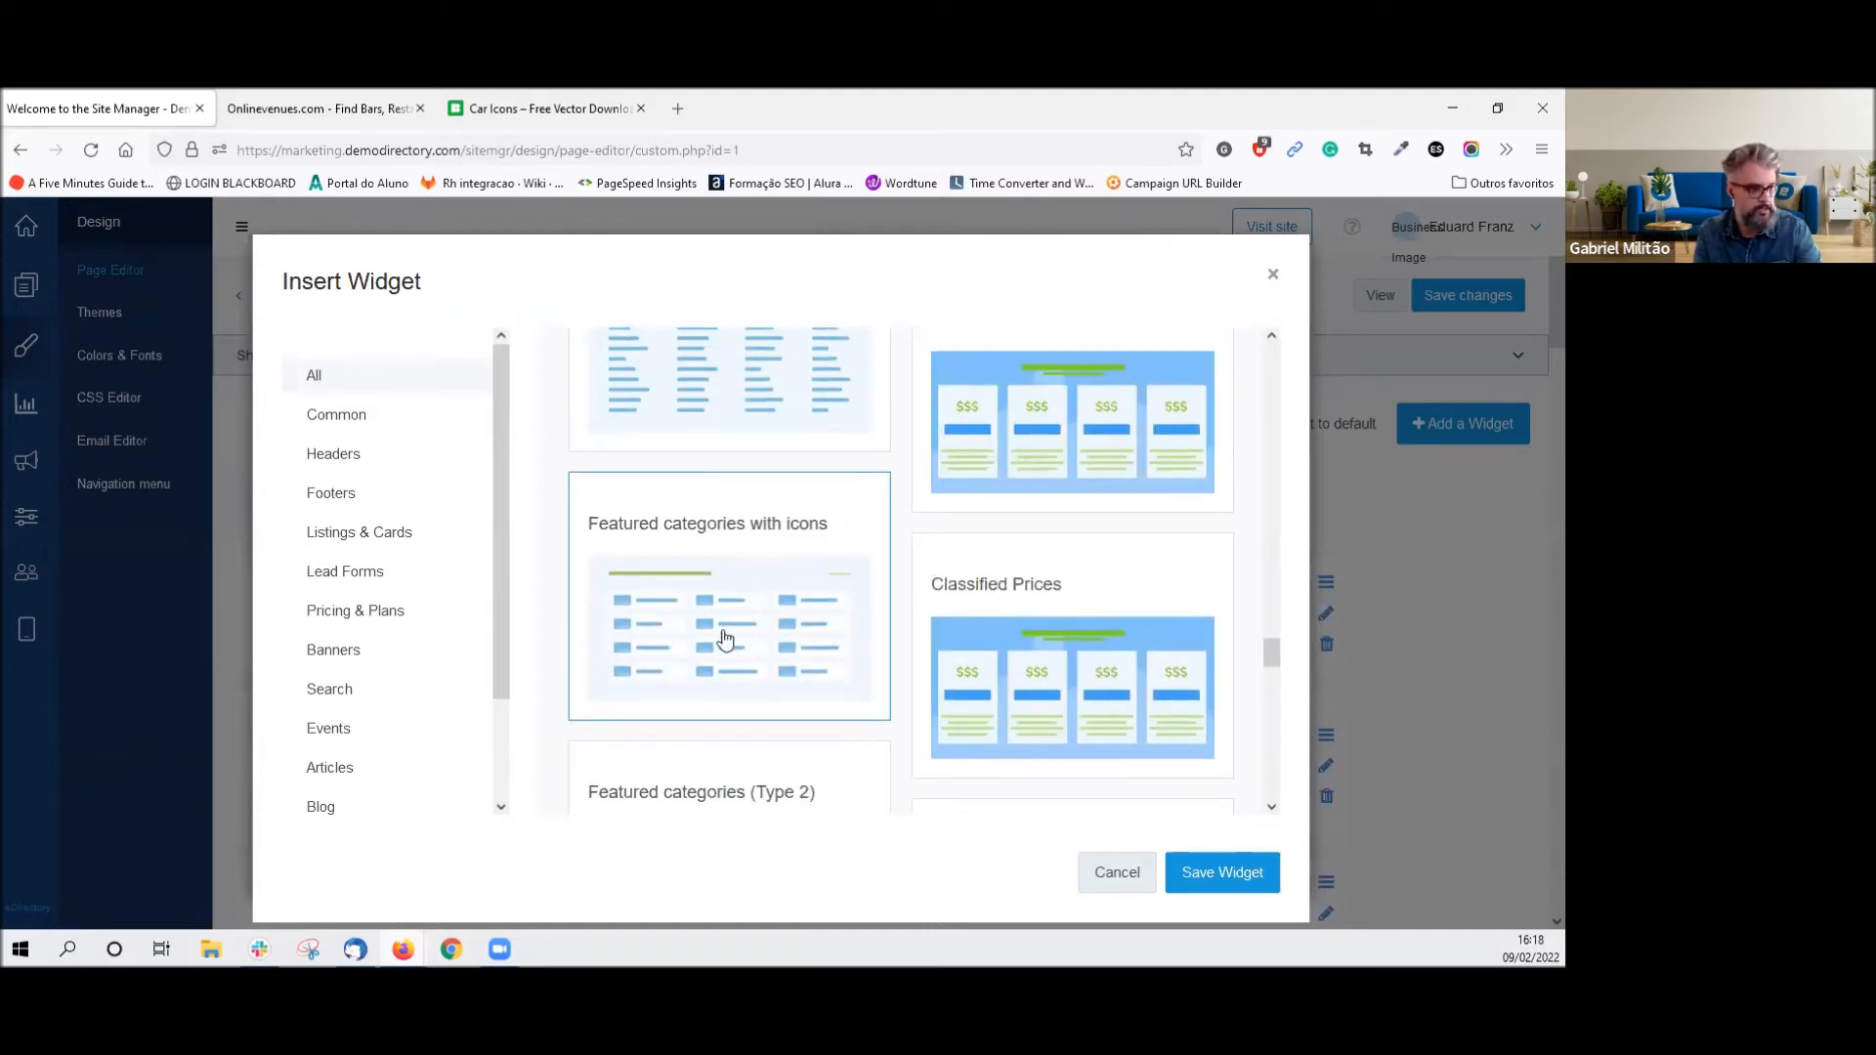
left_click(1134, 880)
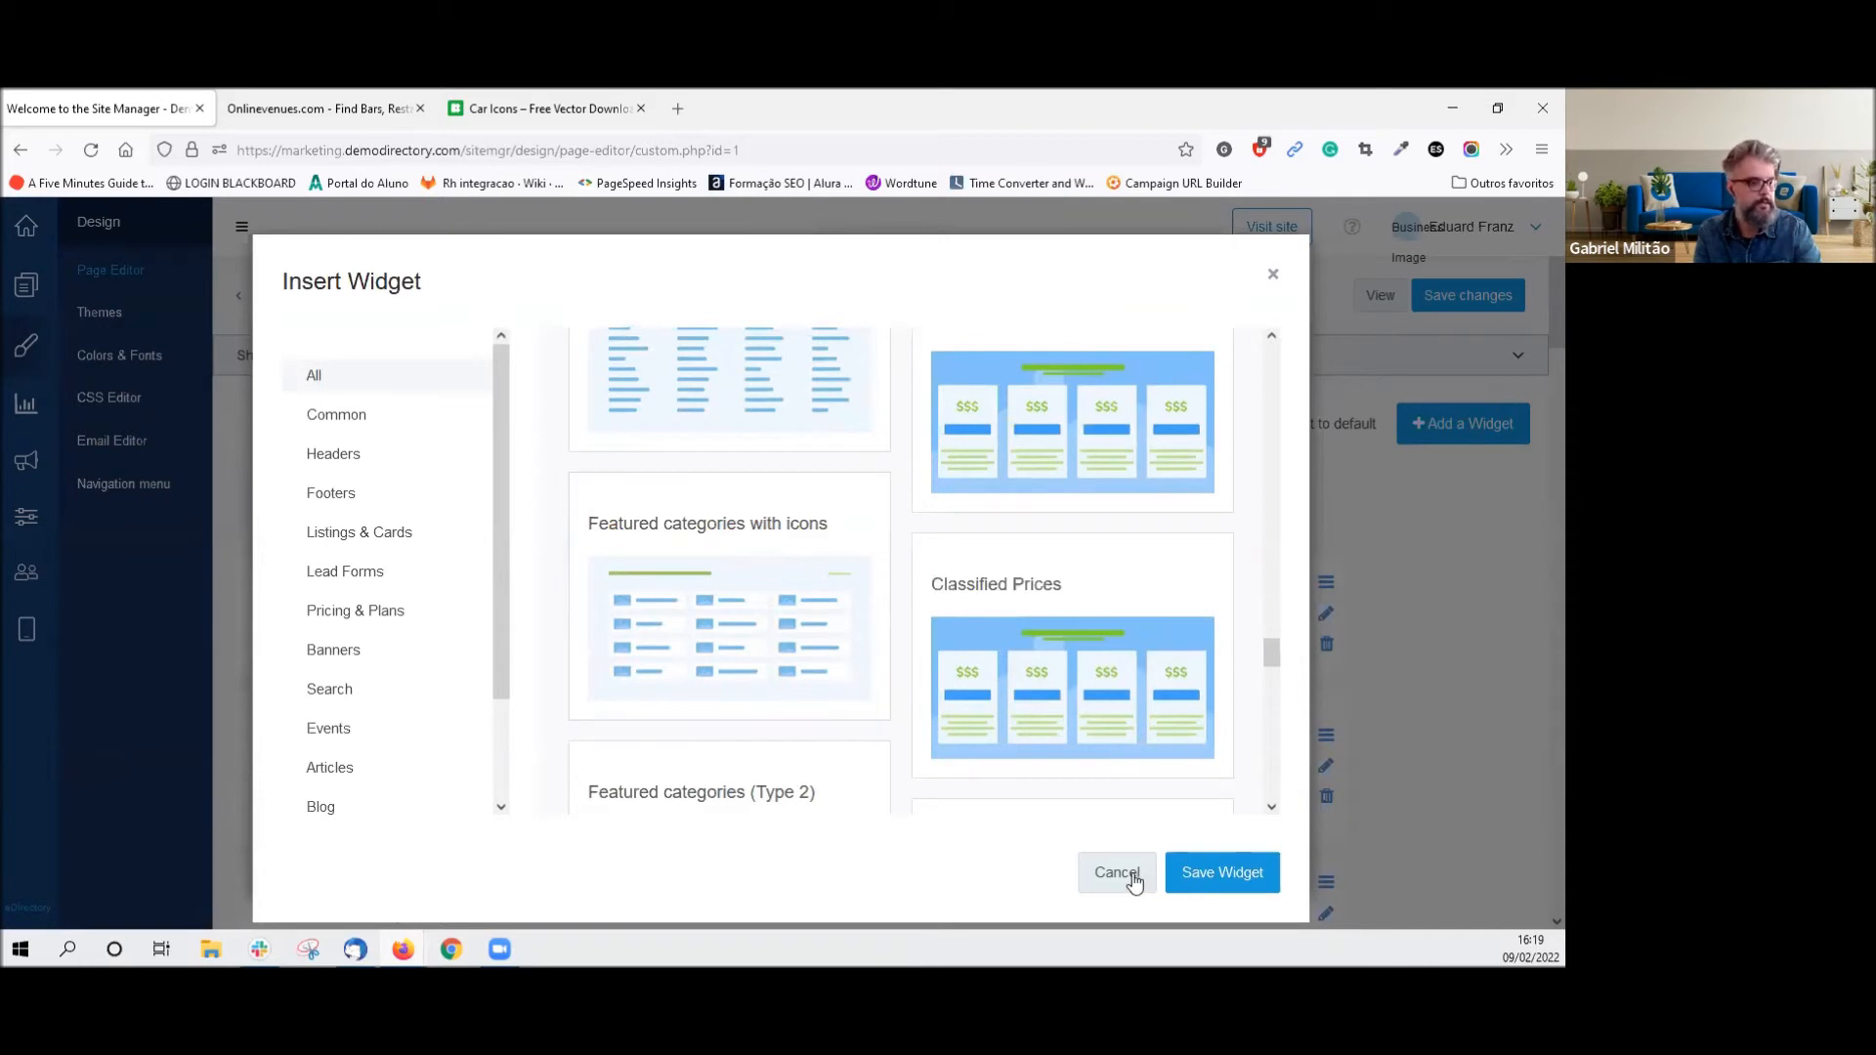
Try to reorder the Featured categories with icons widget above Upcoming Events in the page layout.
scroll(1006, 718, "down", 7)
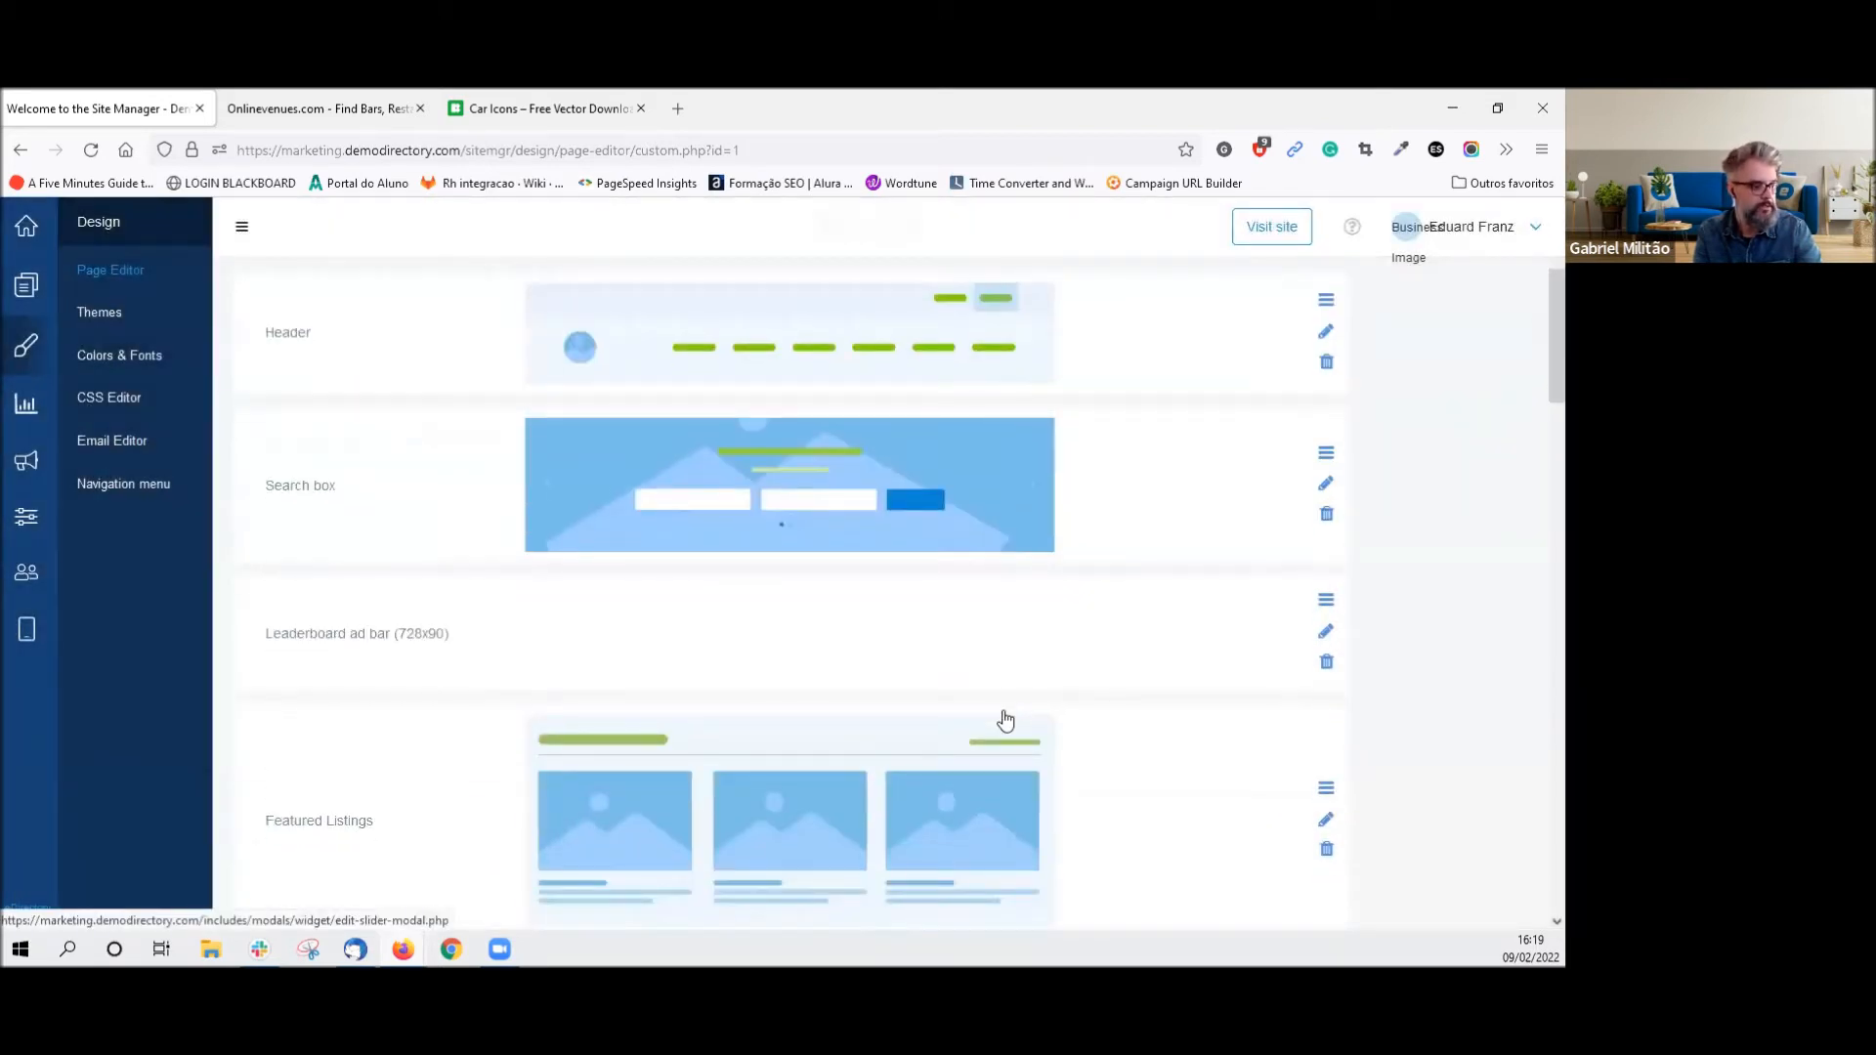
scroll(1006, 719, "down", 5)
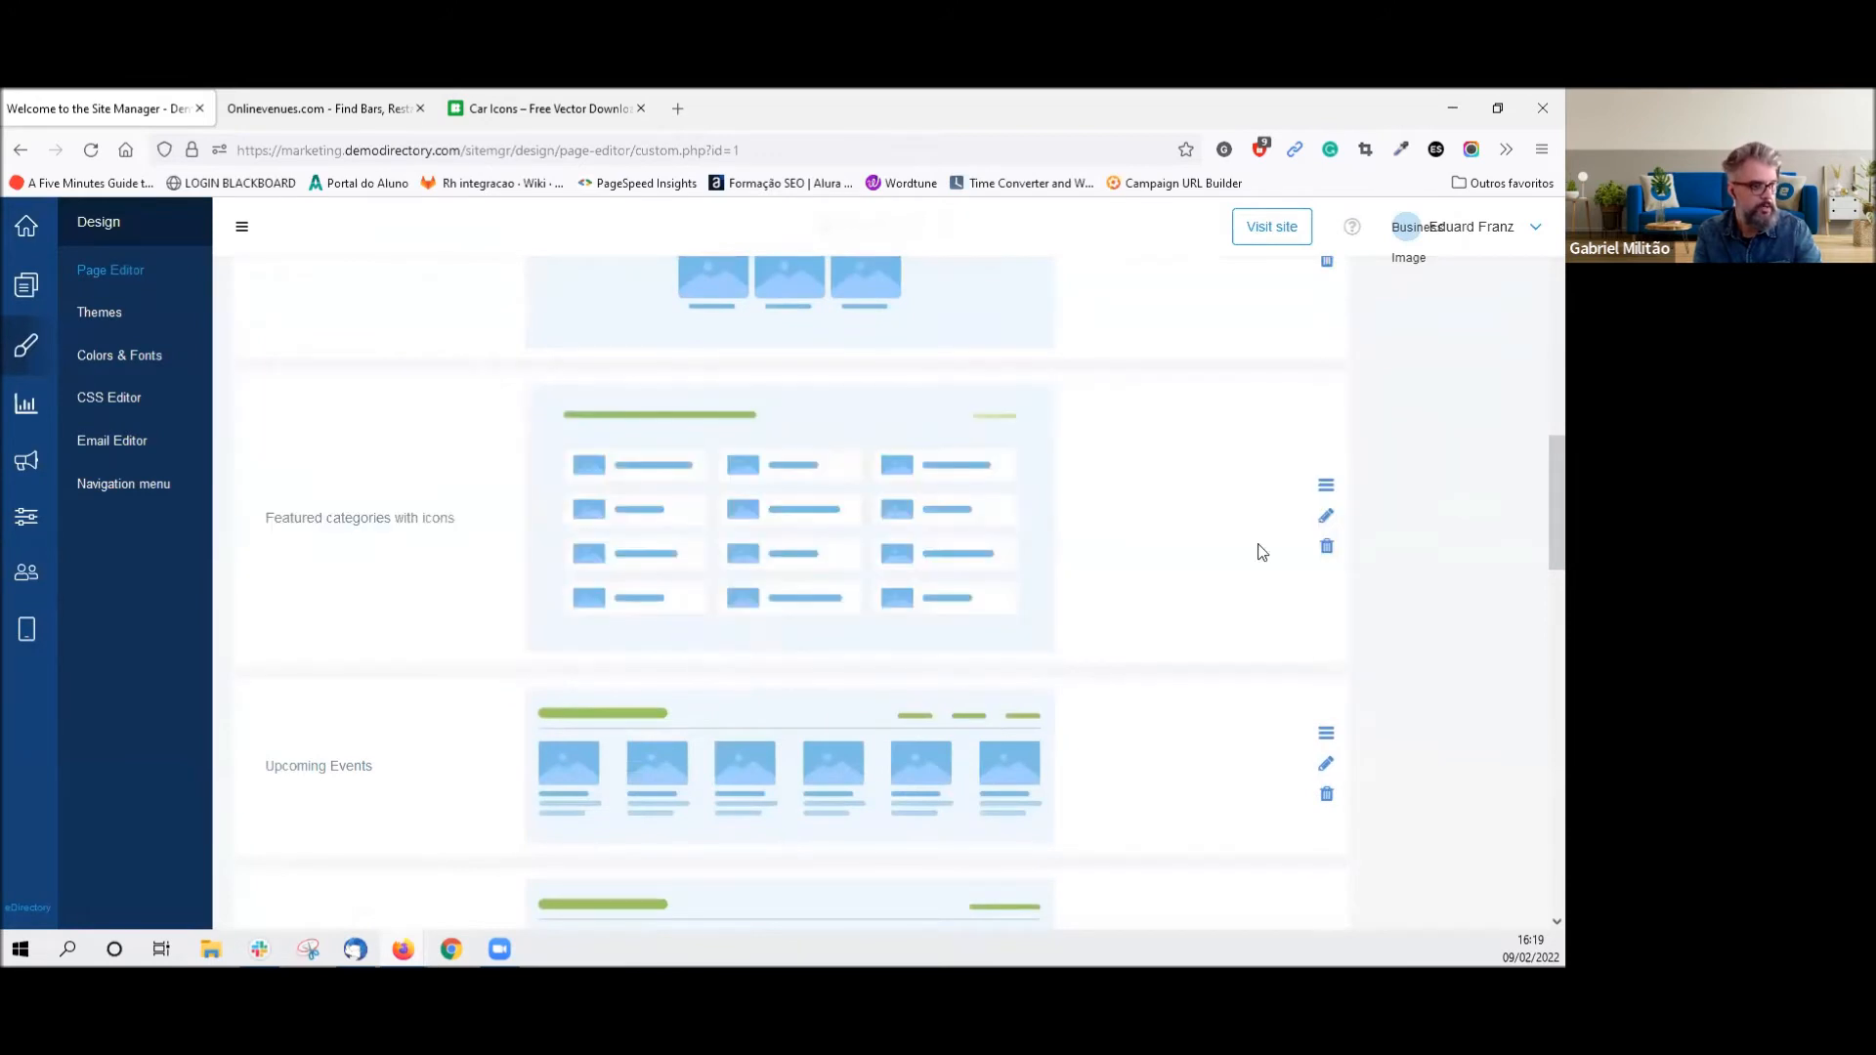
mouse_move(1326, 486)
left_mouse_down()
mouse_move(1349, 796)
mouse_move(1331, 584)
mouse_move(1365, 708)
mouse_move(1311, 431)
mouse_move(1382, 762)
mouse_move(1294, 473)
mouse_move(1358, 781)
mouse_move(1319, 498)
left_mouse_up()
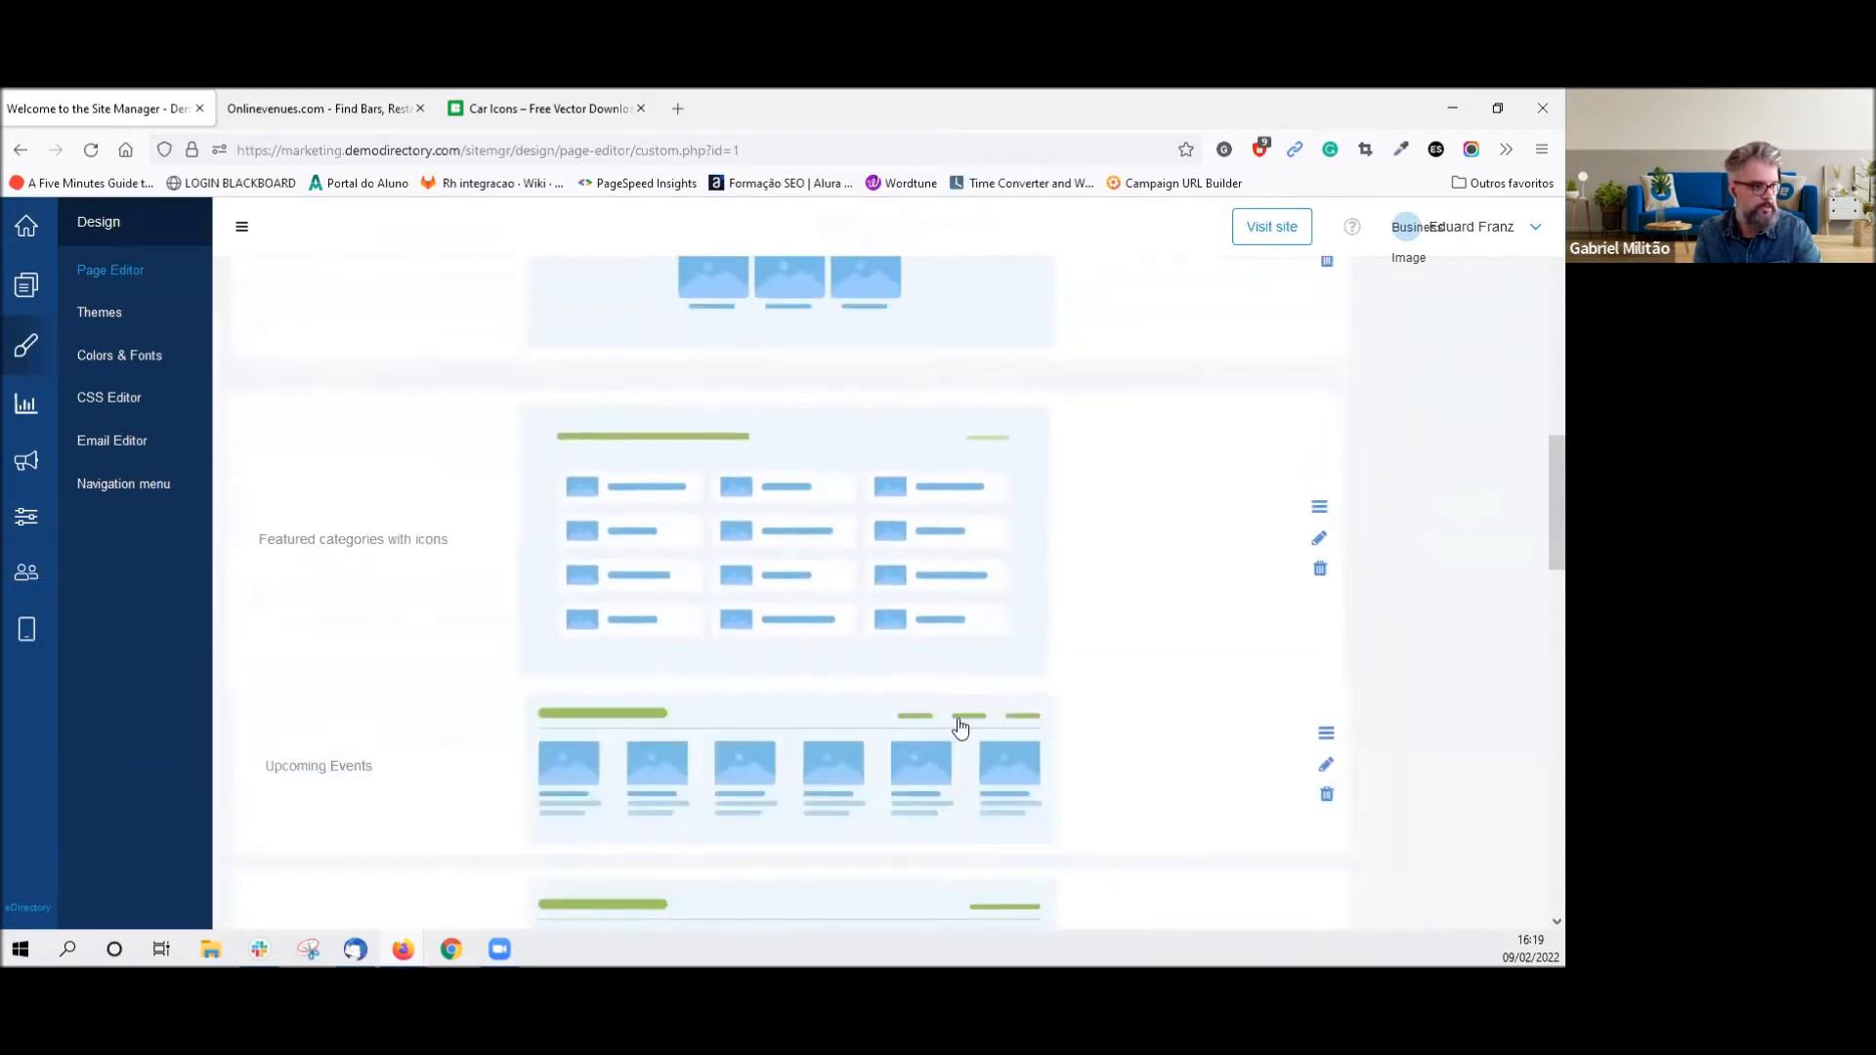
Open the Featured categories with icons widget's settings, compare its title and link labels with the public homepage, and save it.
left_click(1326, 521)
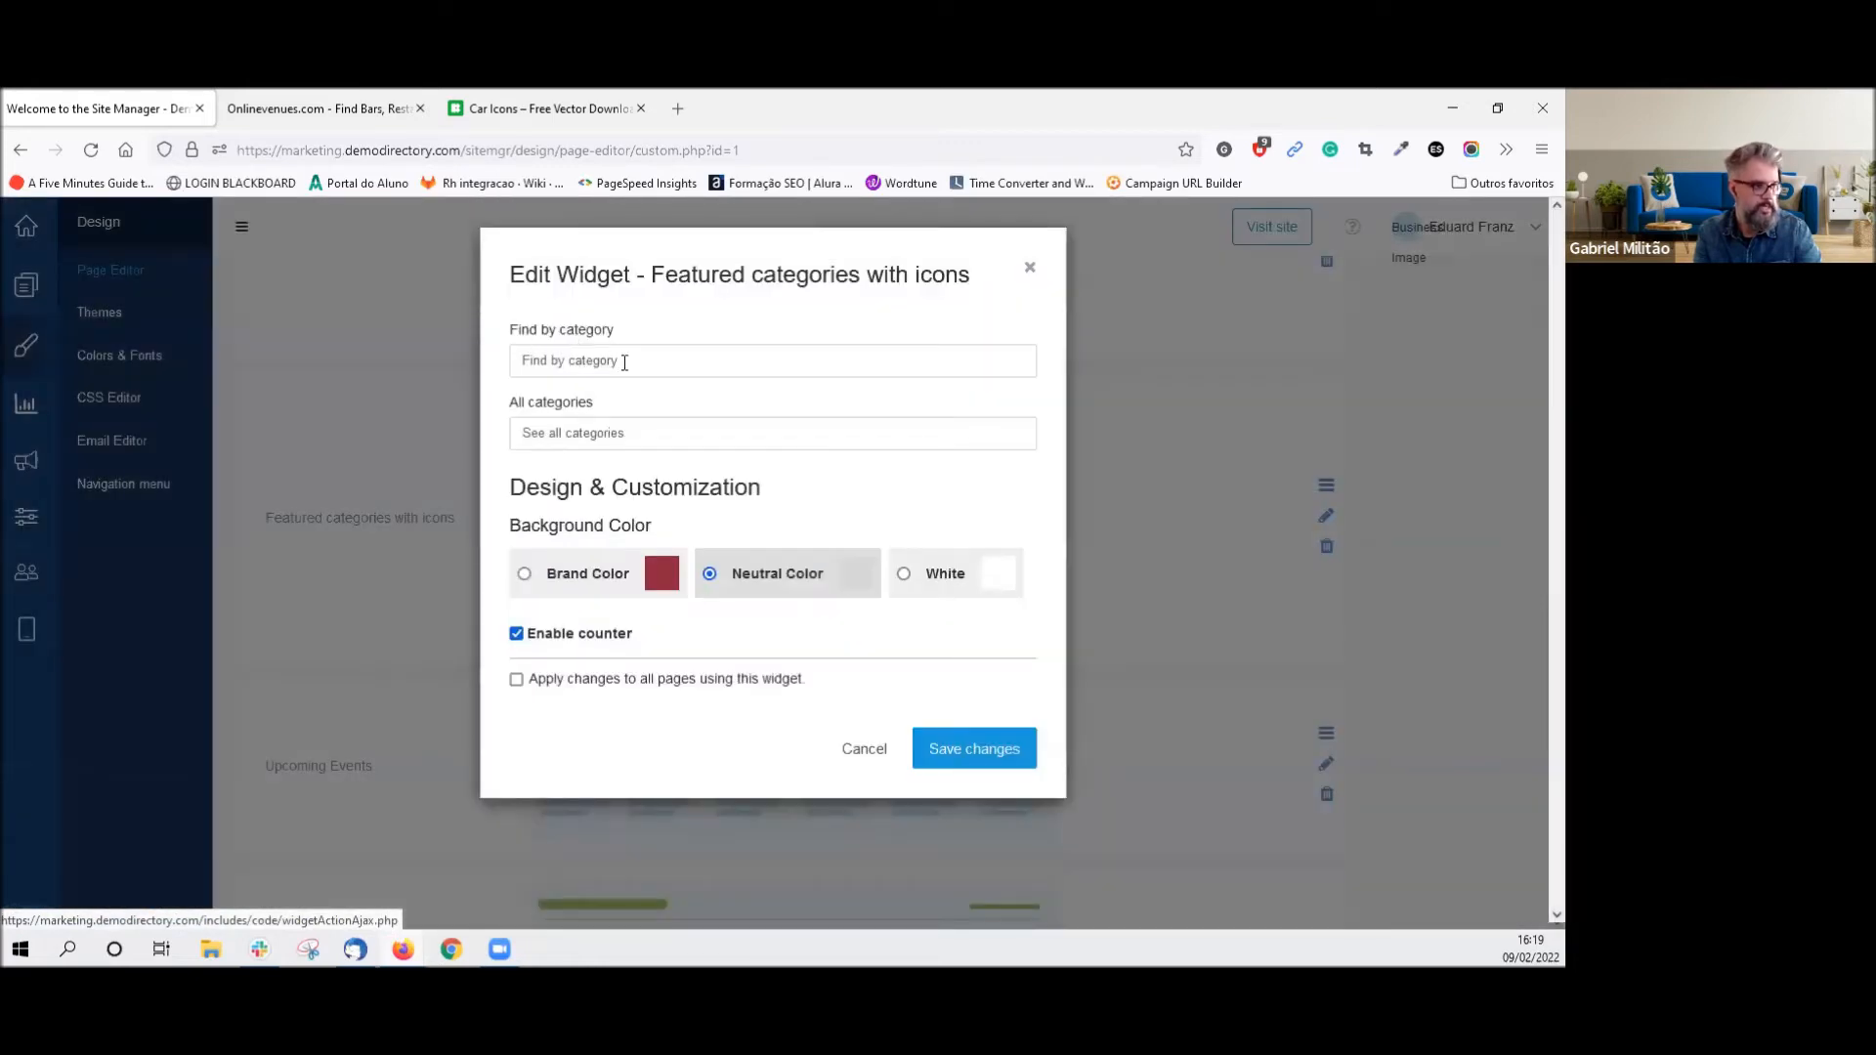
left_click_drag(624, 363, 530, 375)
left_click(336, 111)
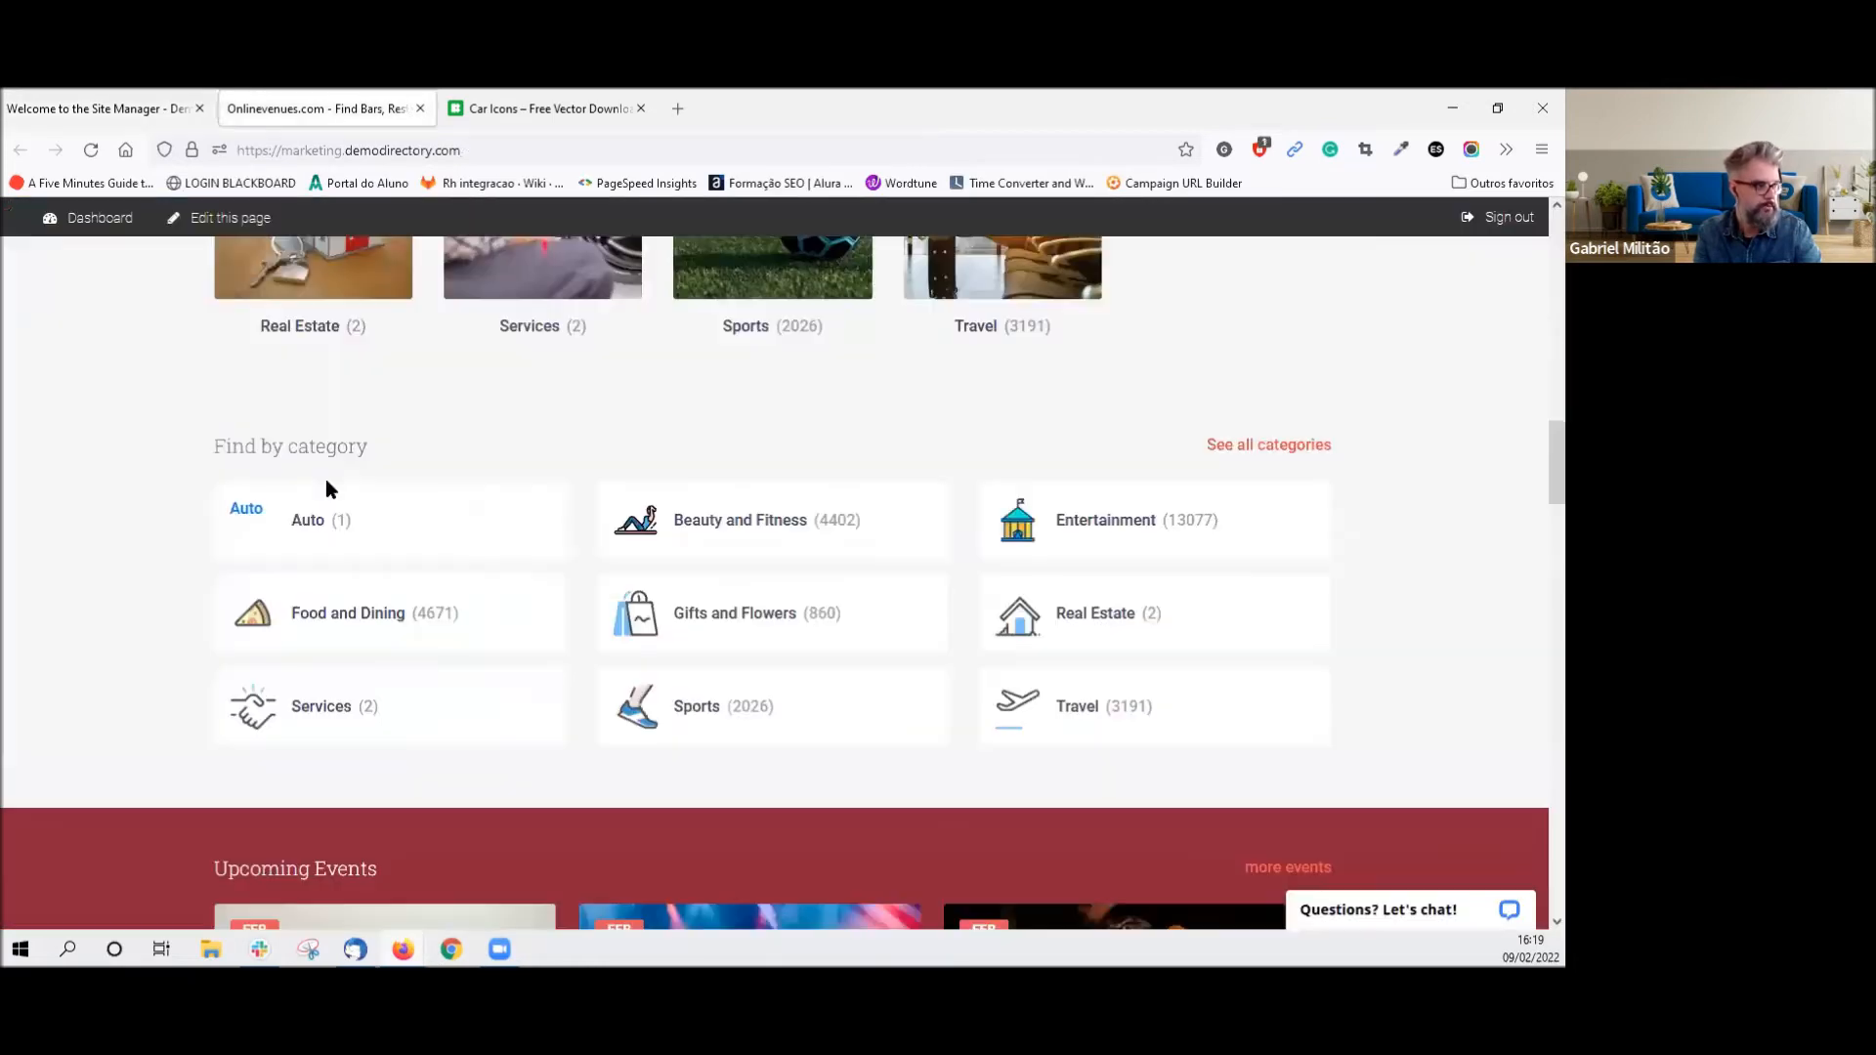
left_click_drag(374, 450, 231, 449)
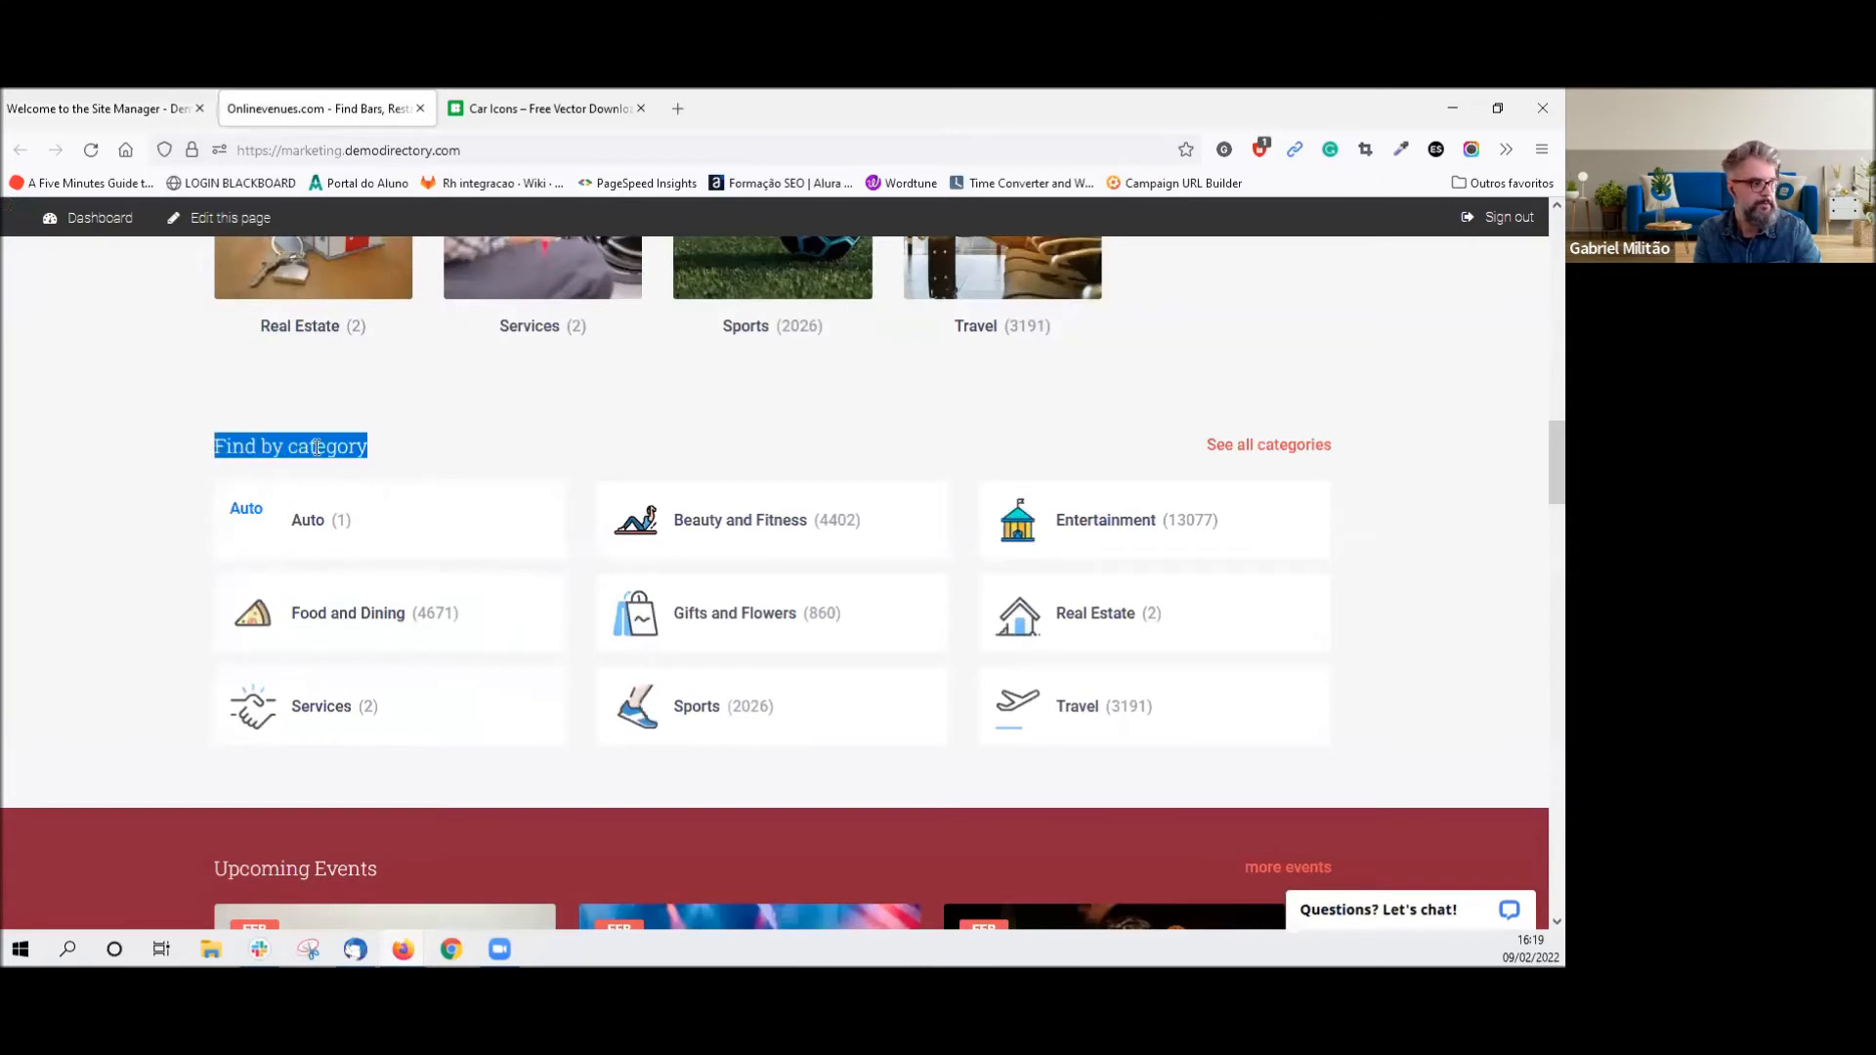
left_click(127, 109)
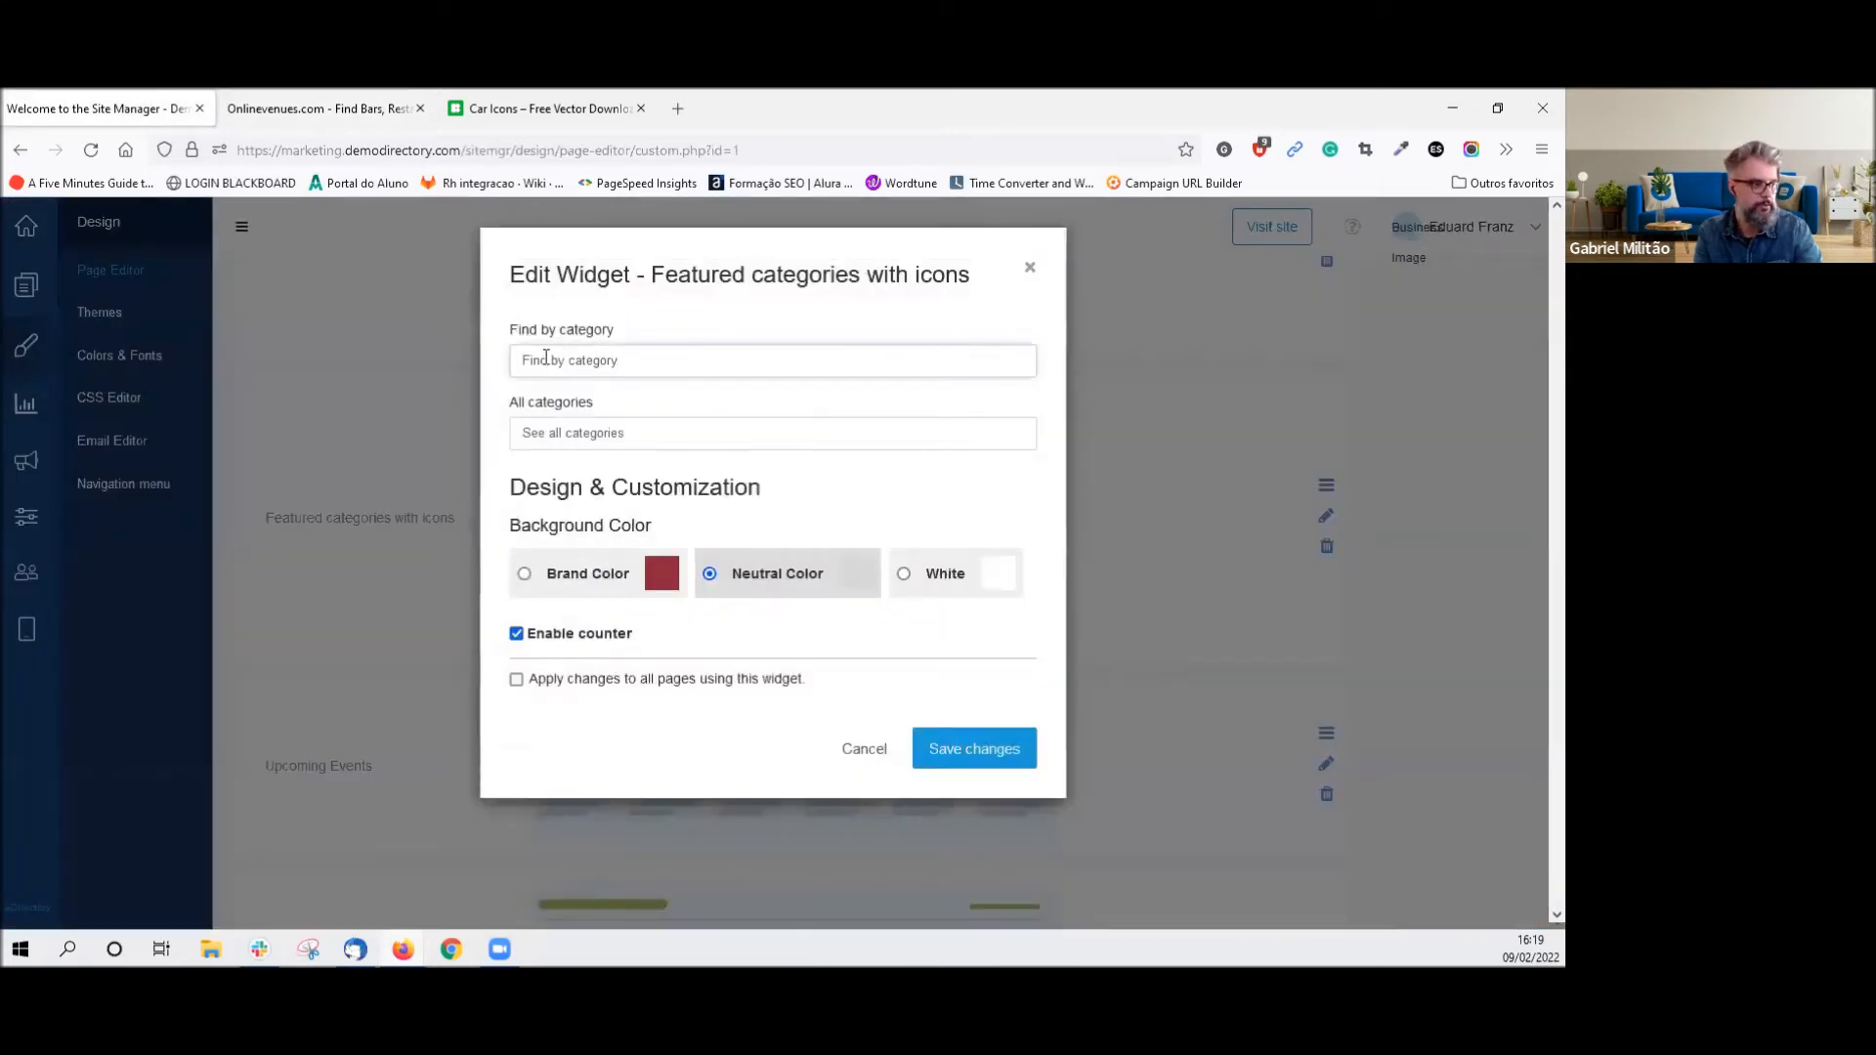
left_click(300, 107)
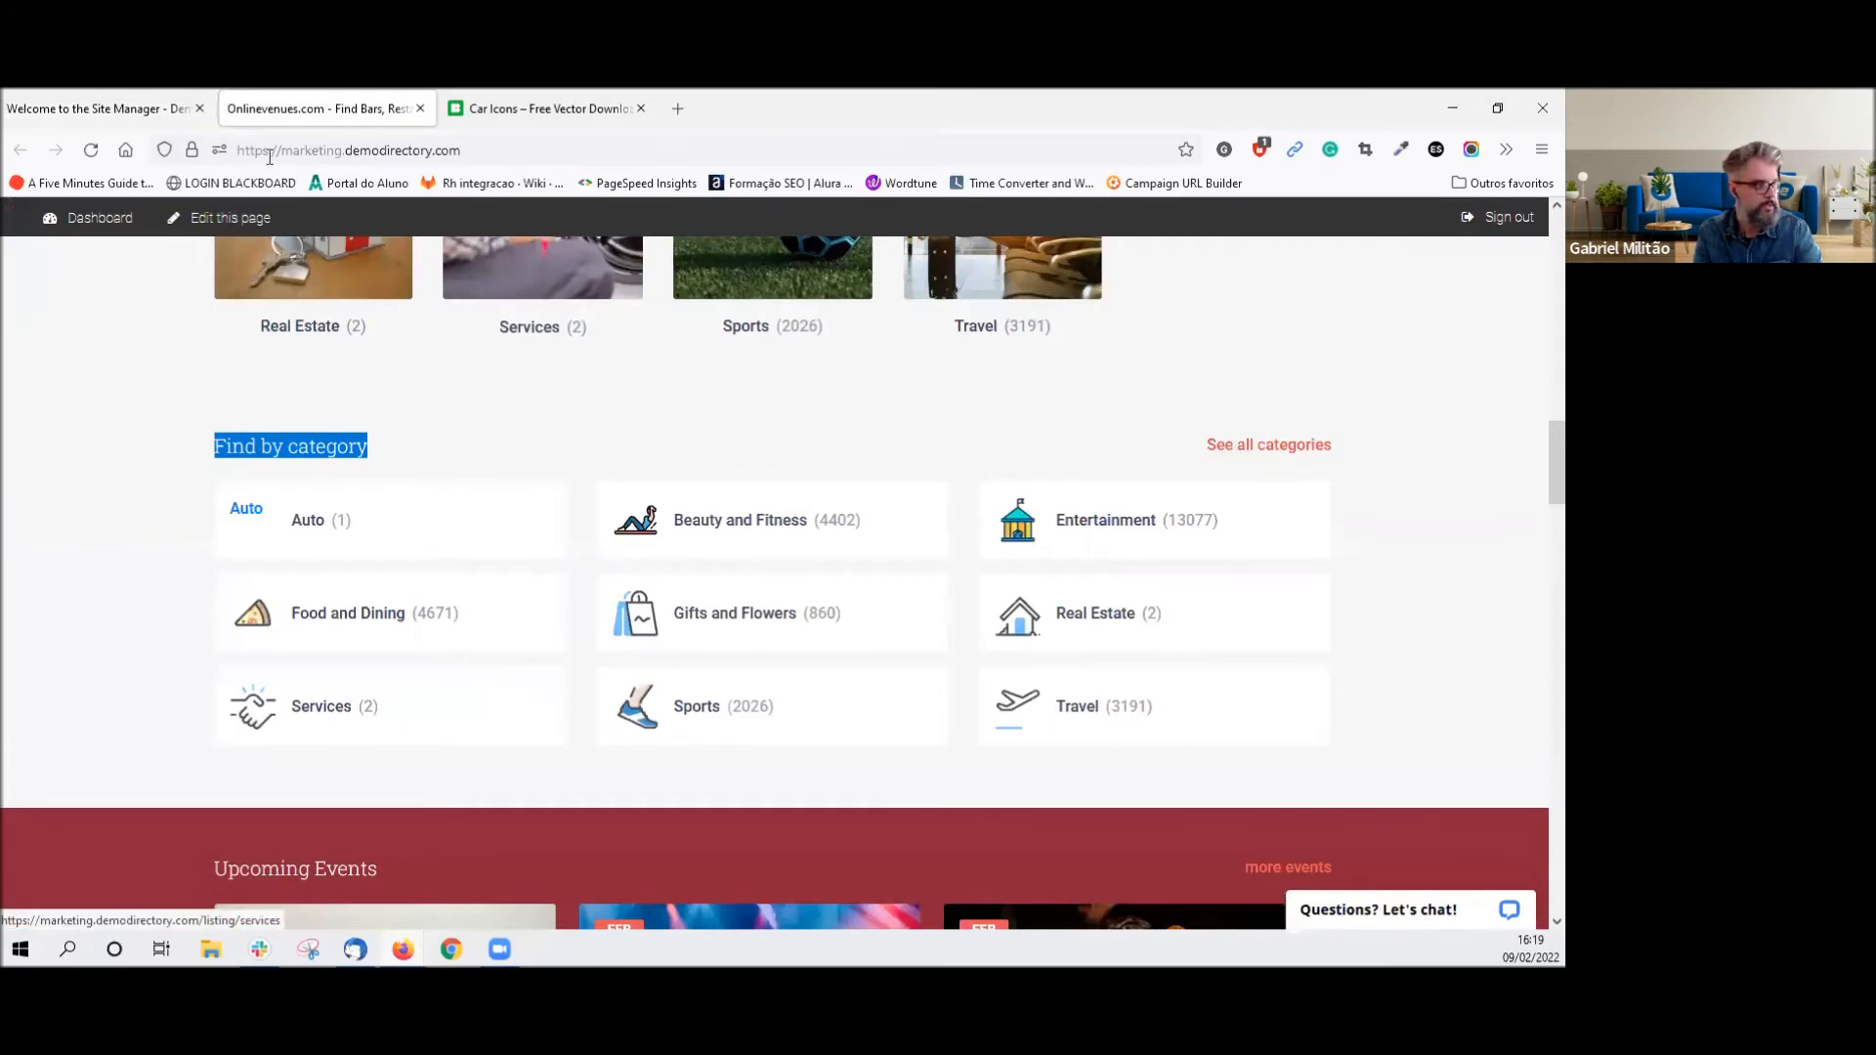
left_click(108, 108)
left_click_drag(658, 434, 432, 423)
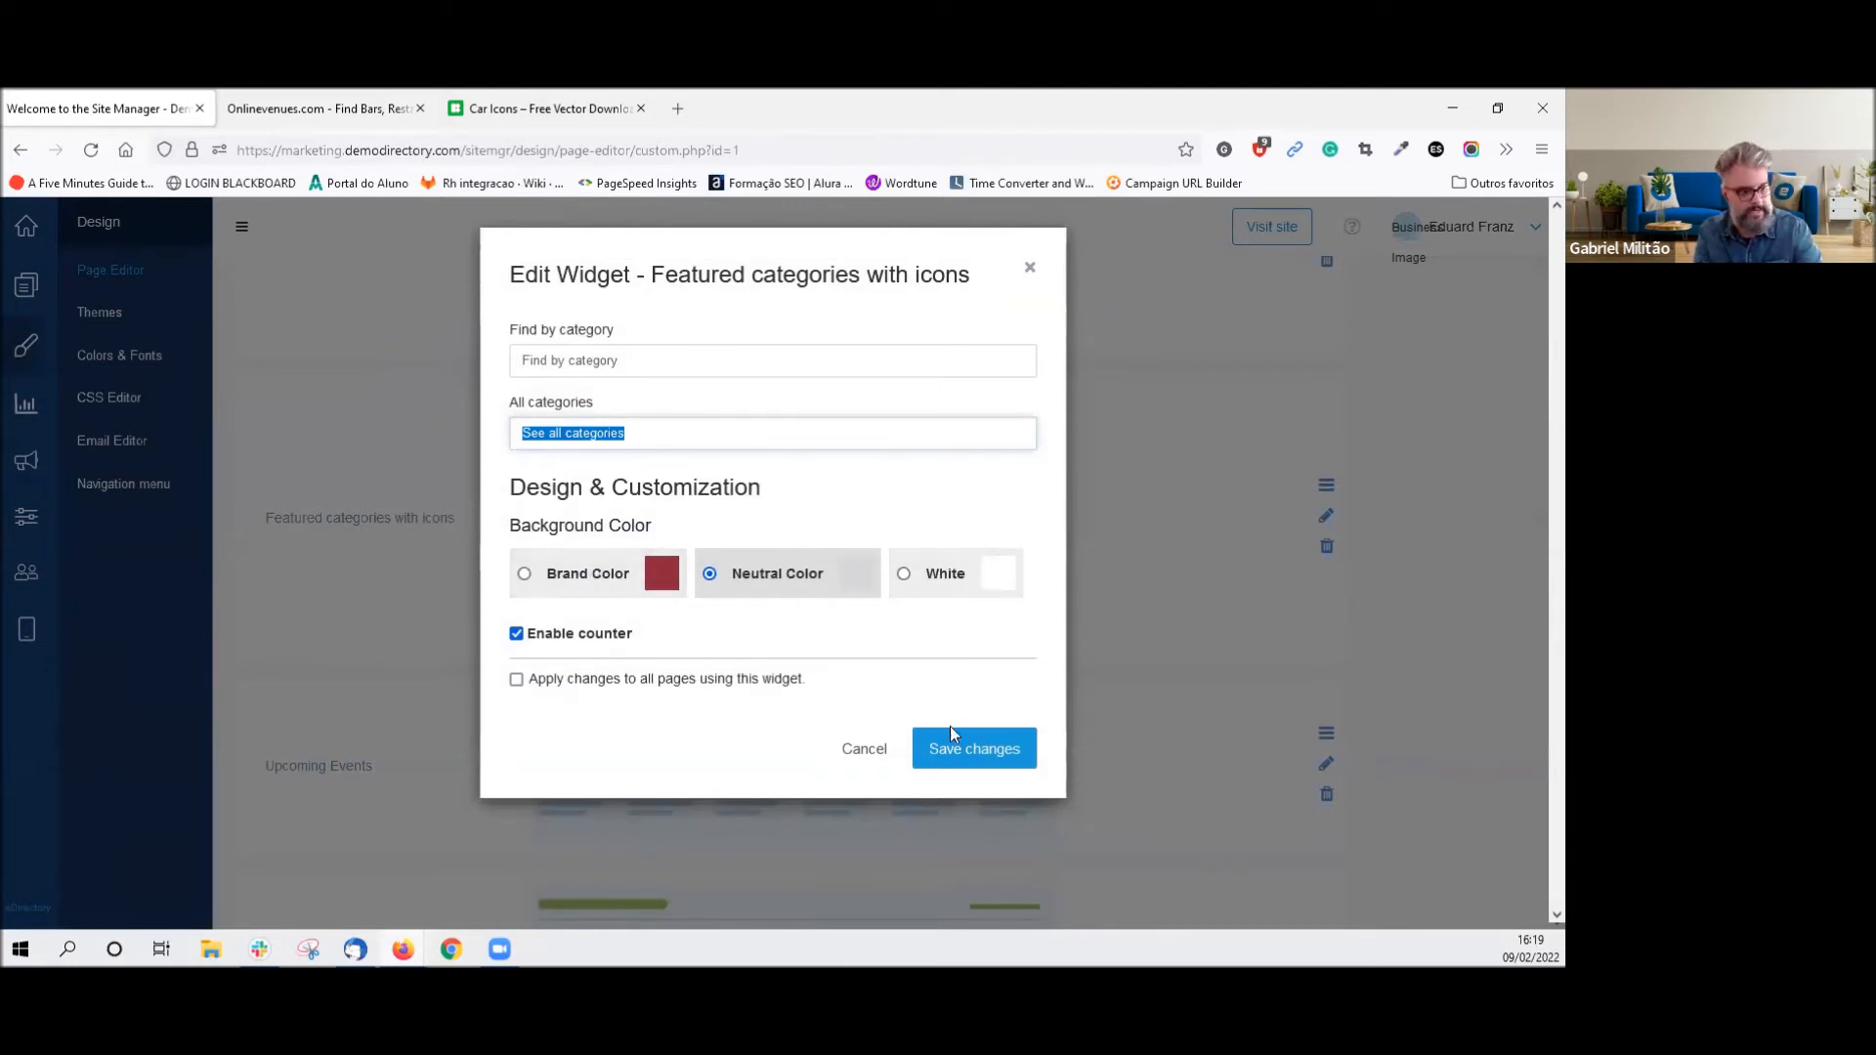
left_click(959, 754)
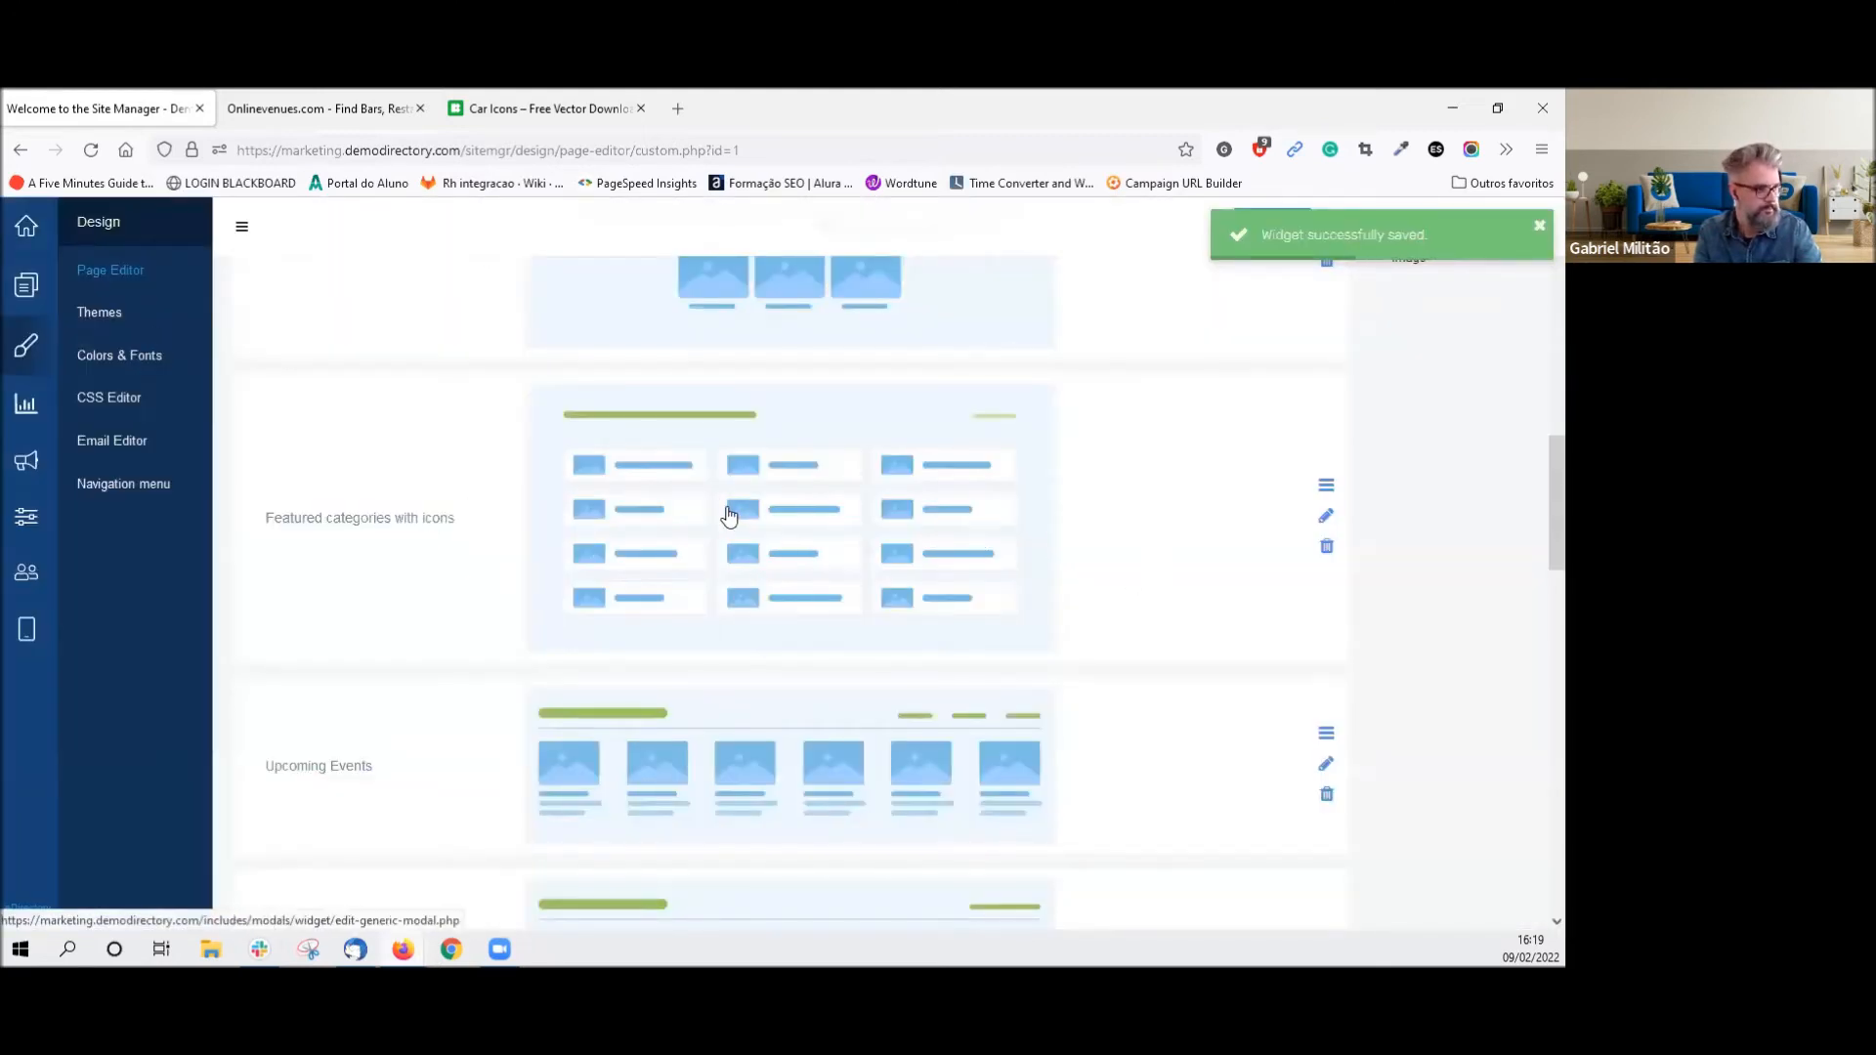
Open the listing categories list in the site manager and compare it with the public homepage's Find by category section.
left_click(333, 110)
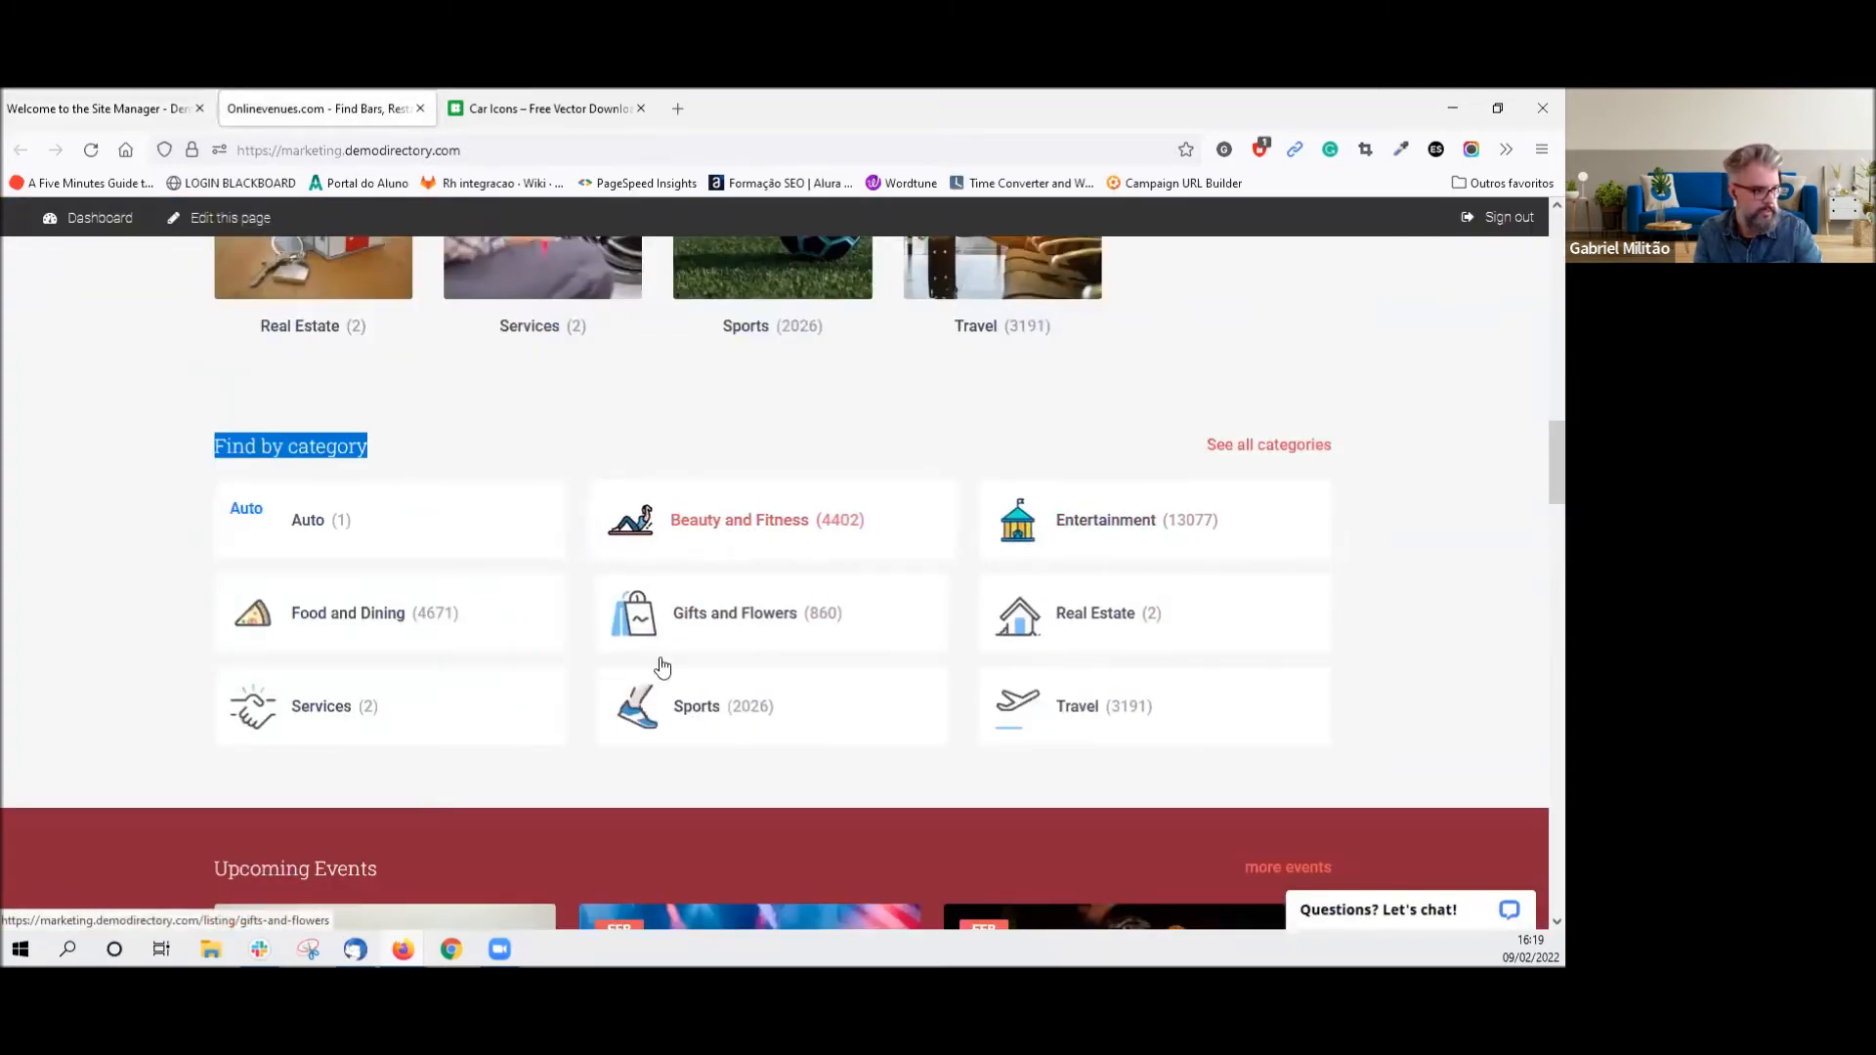
left_click(112, 115)
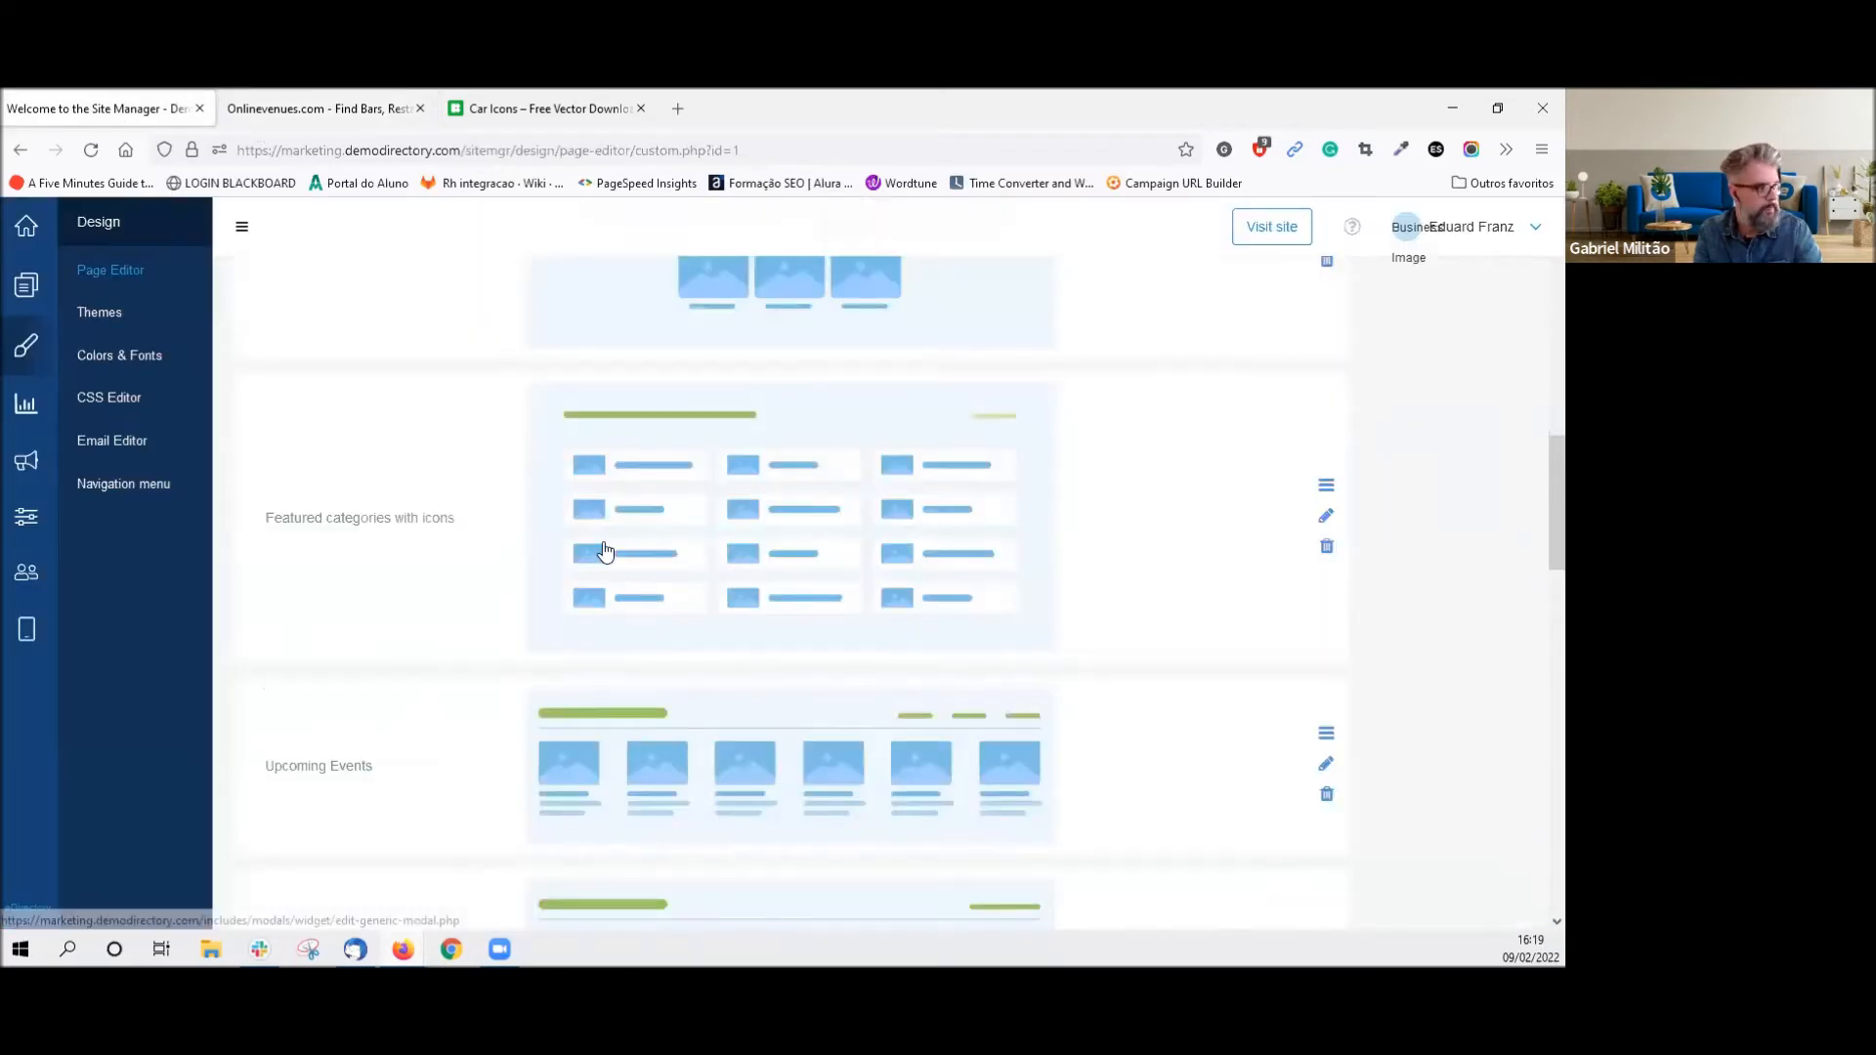
scroll(606, 553, "up", 5)
scroll(606, 553, "up", 5)
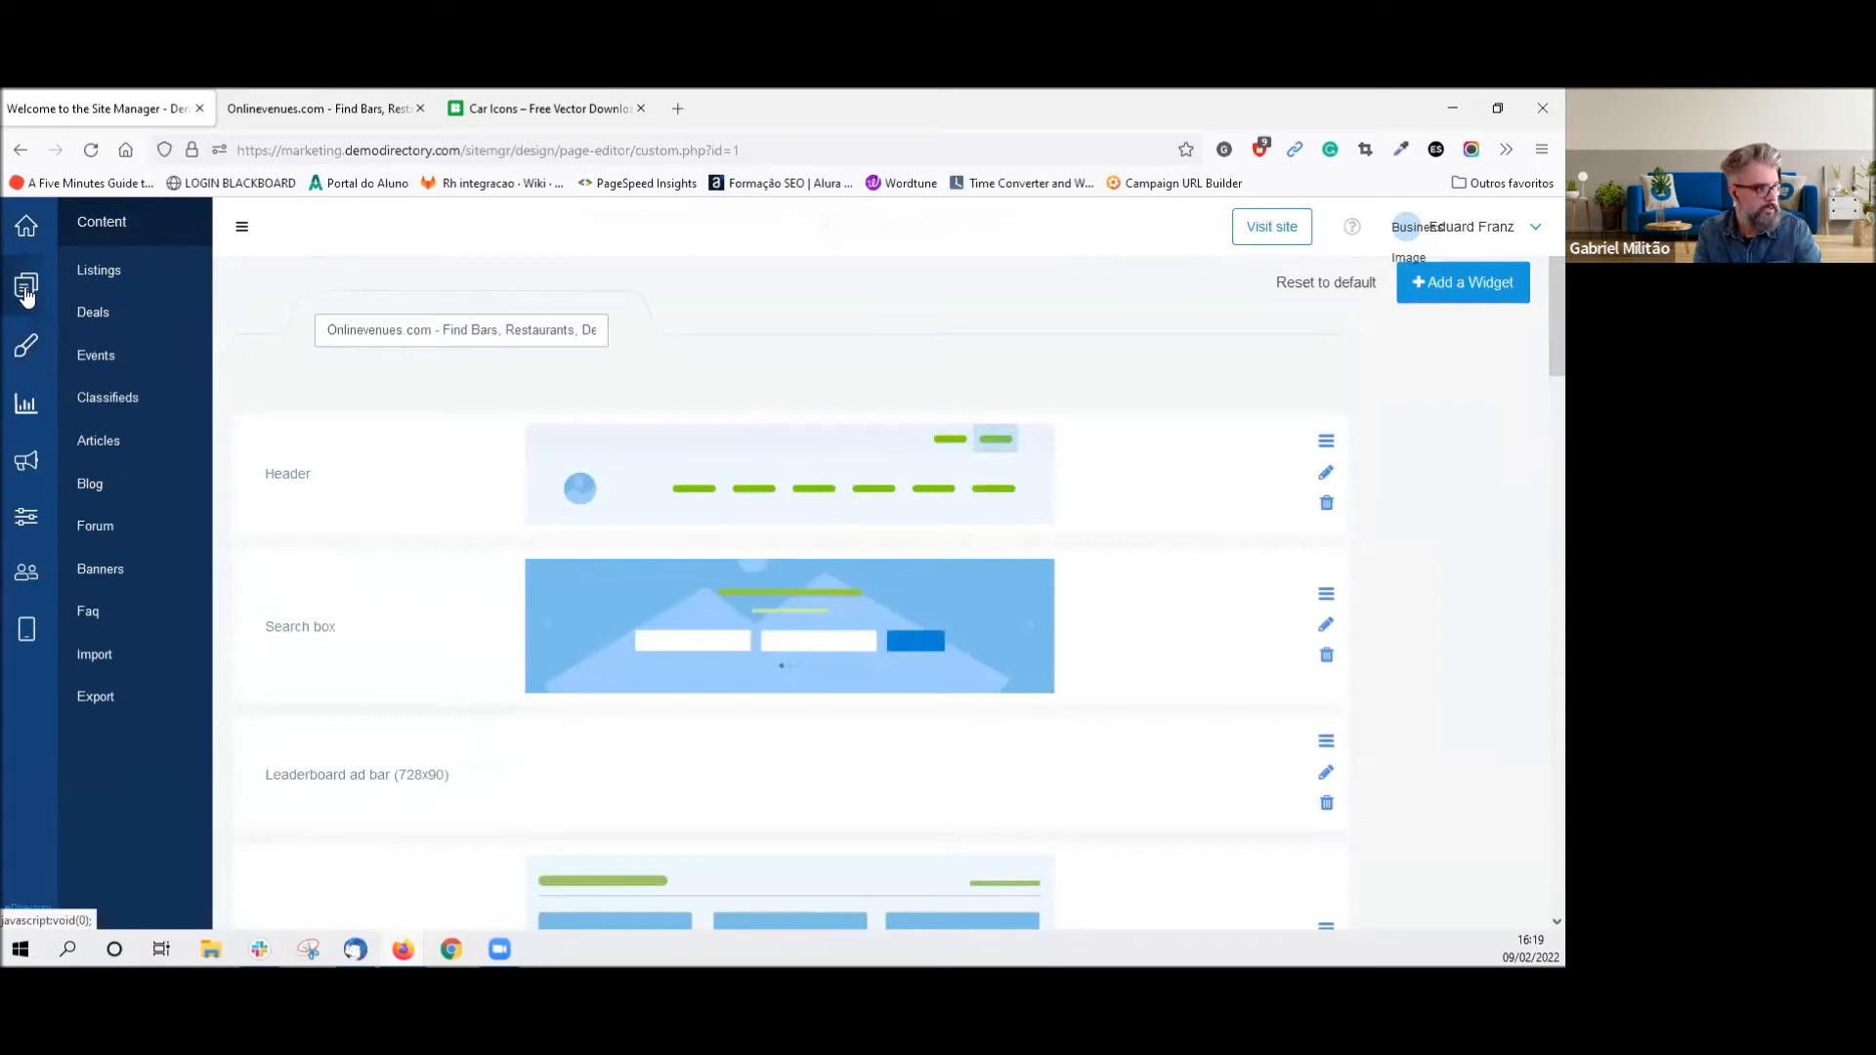
left_click(114, 279)
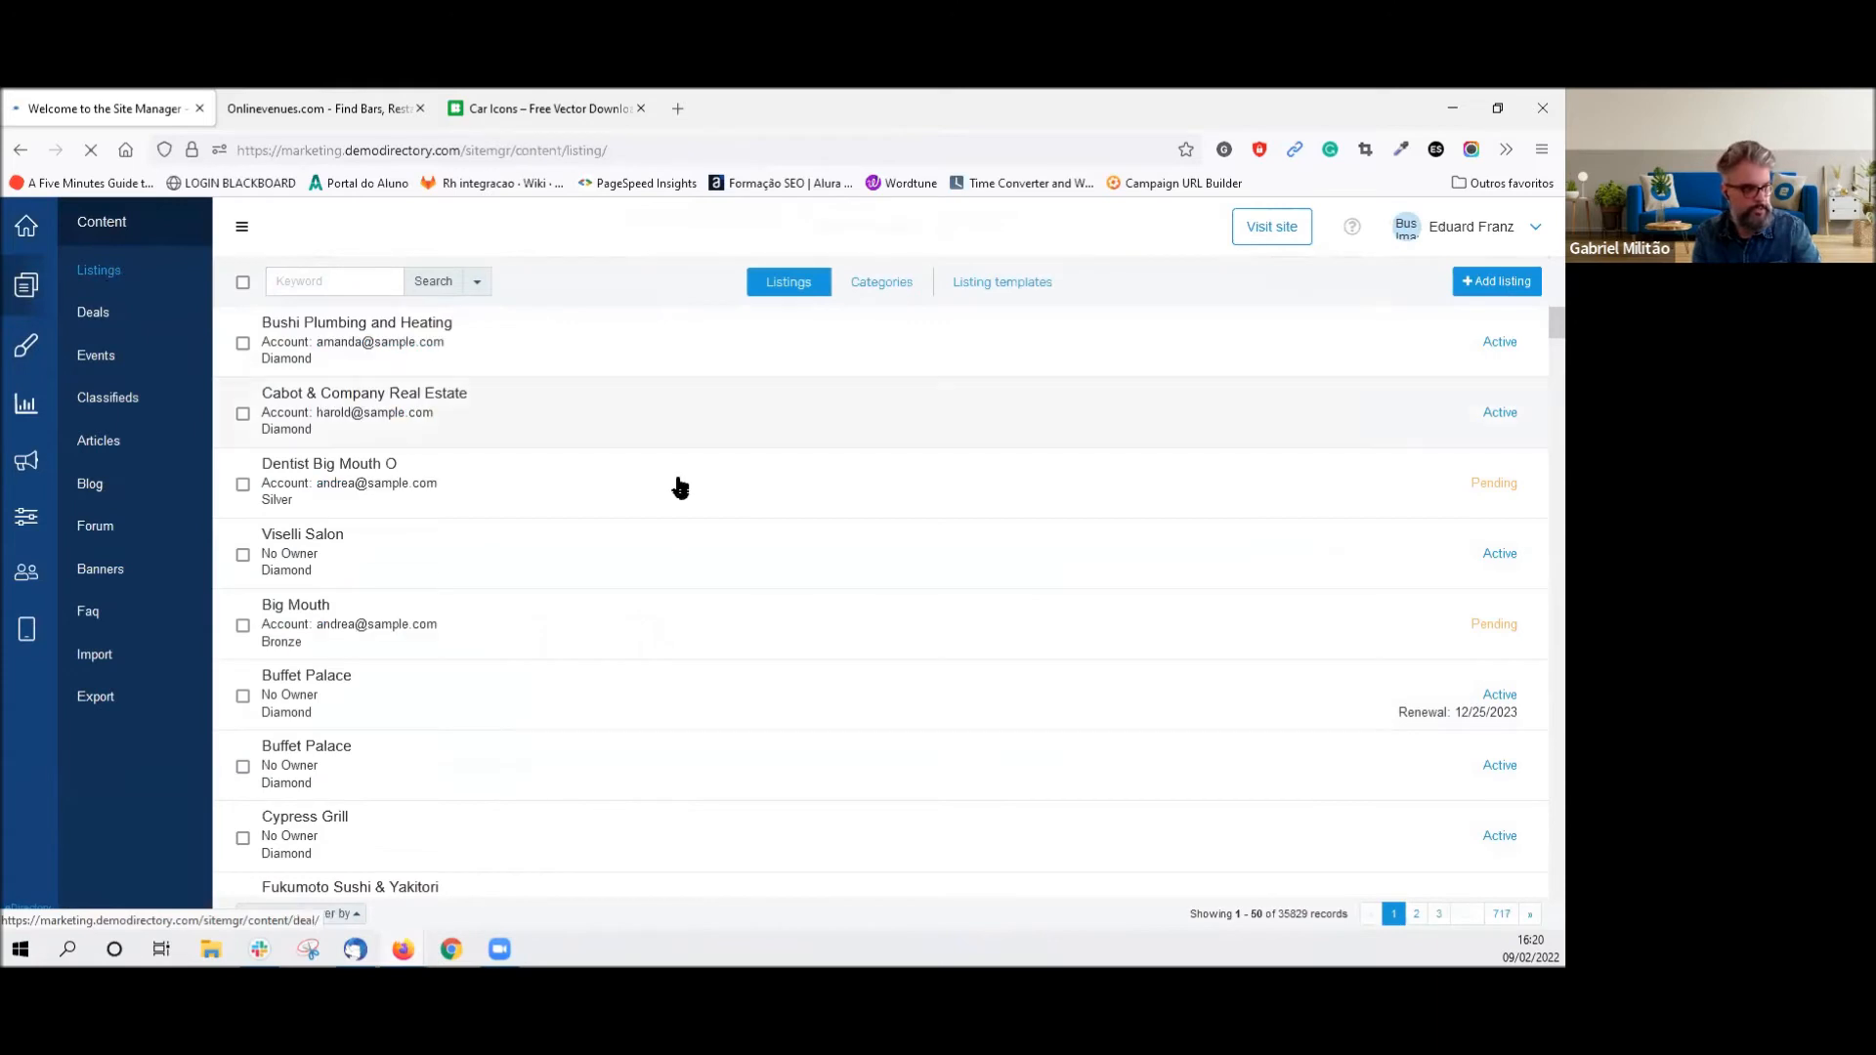
left_click(890, 292)
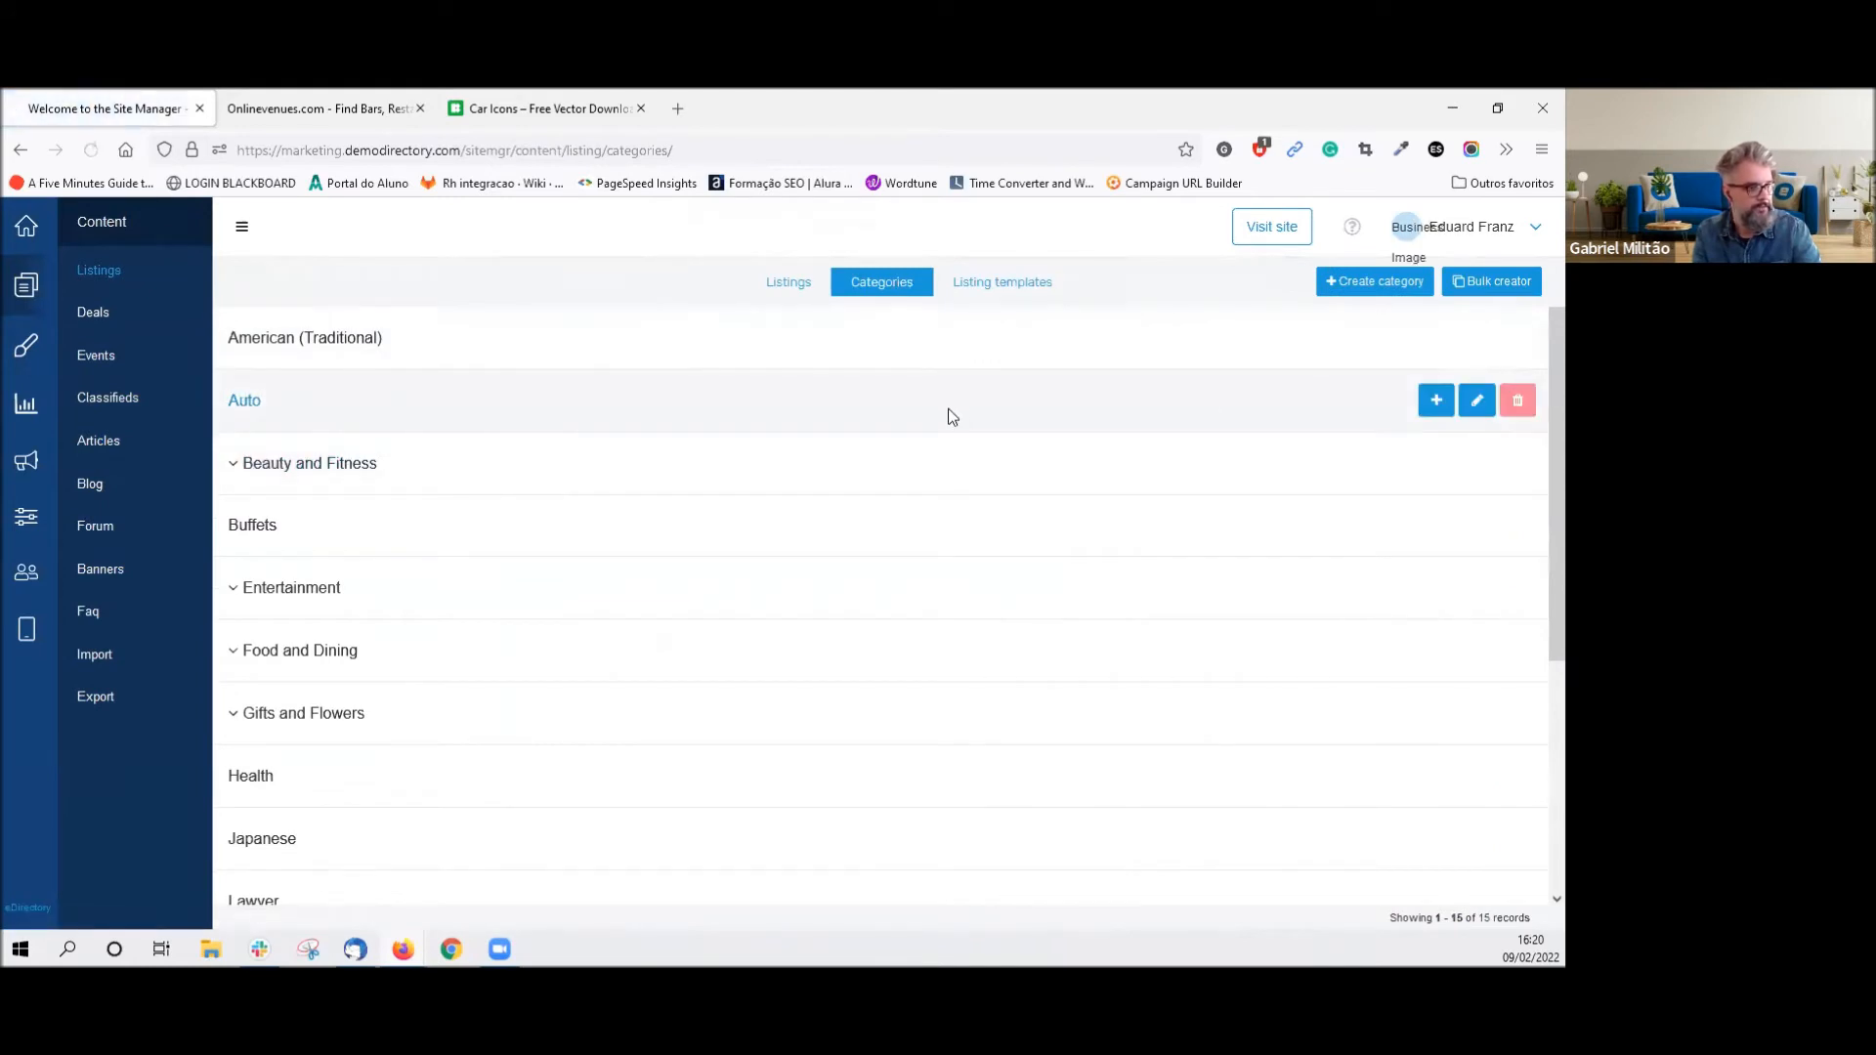
left_click(323, 109)
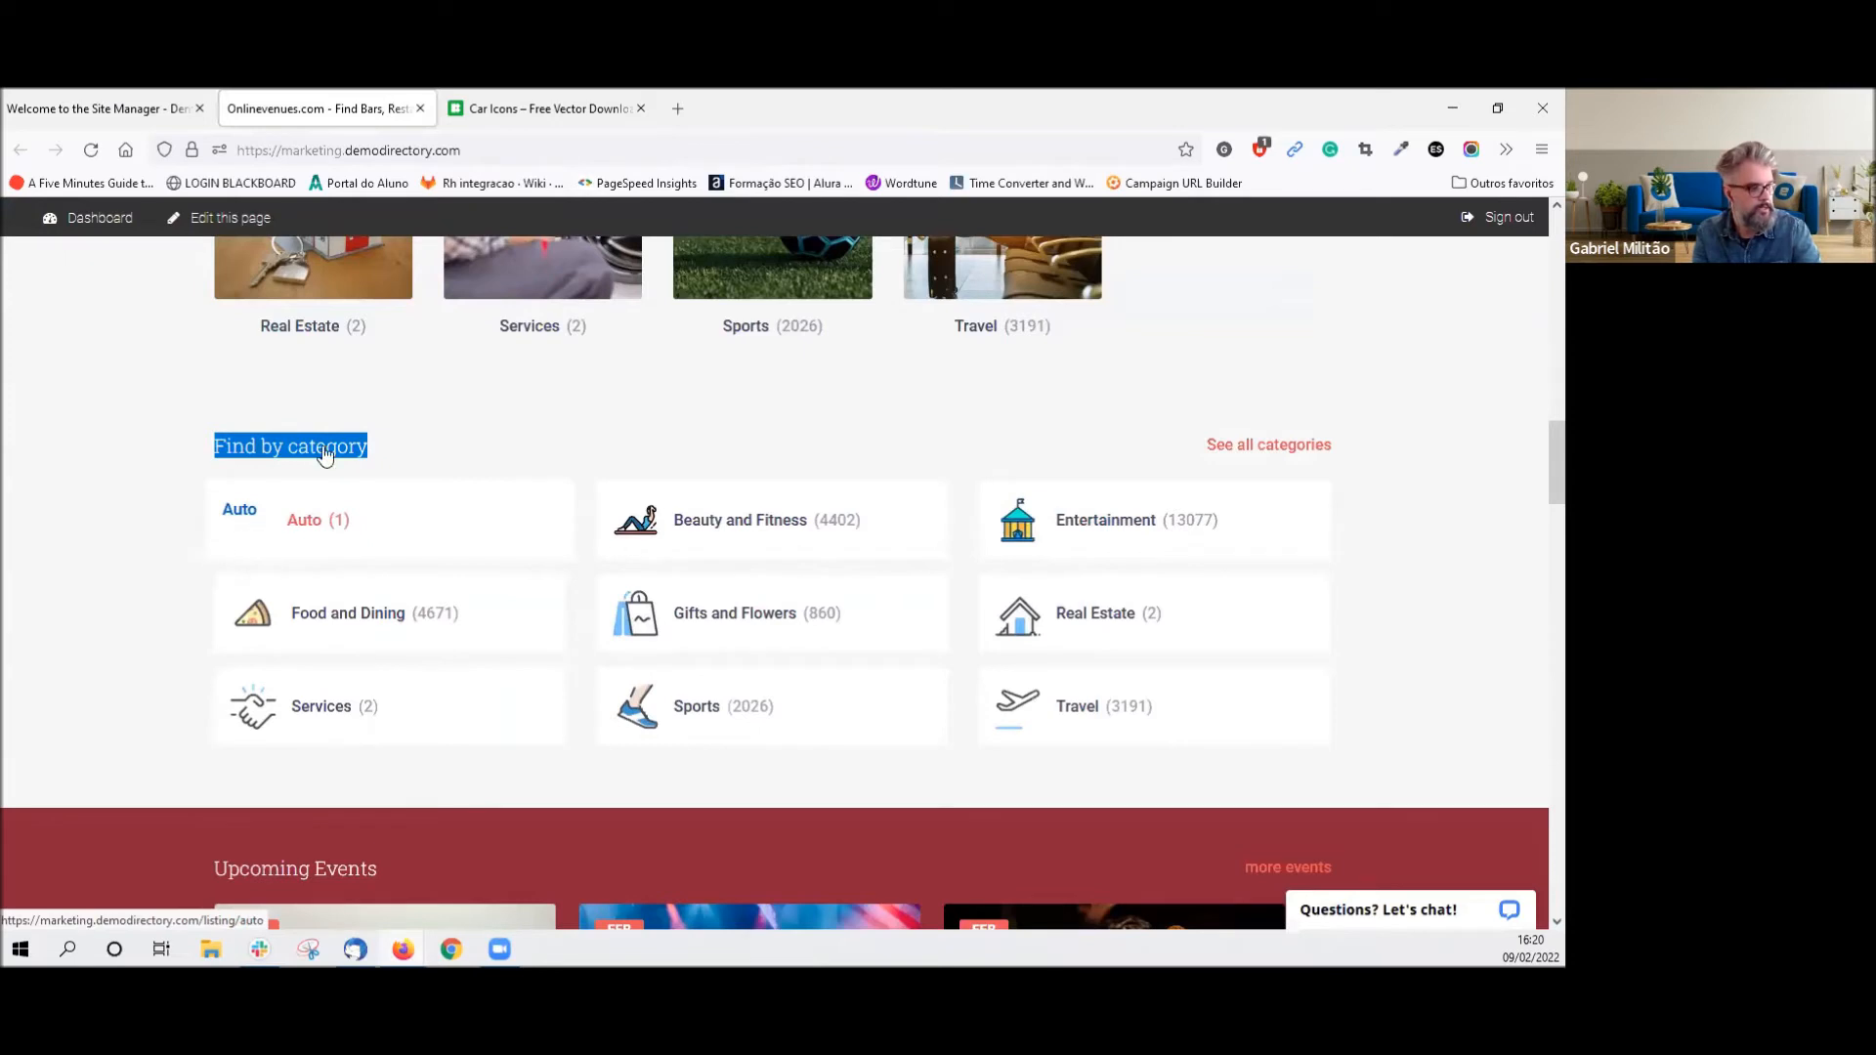
left_click(97, 108)
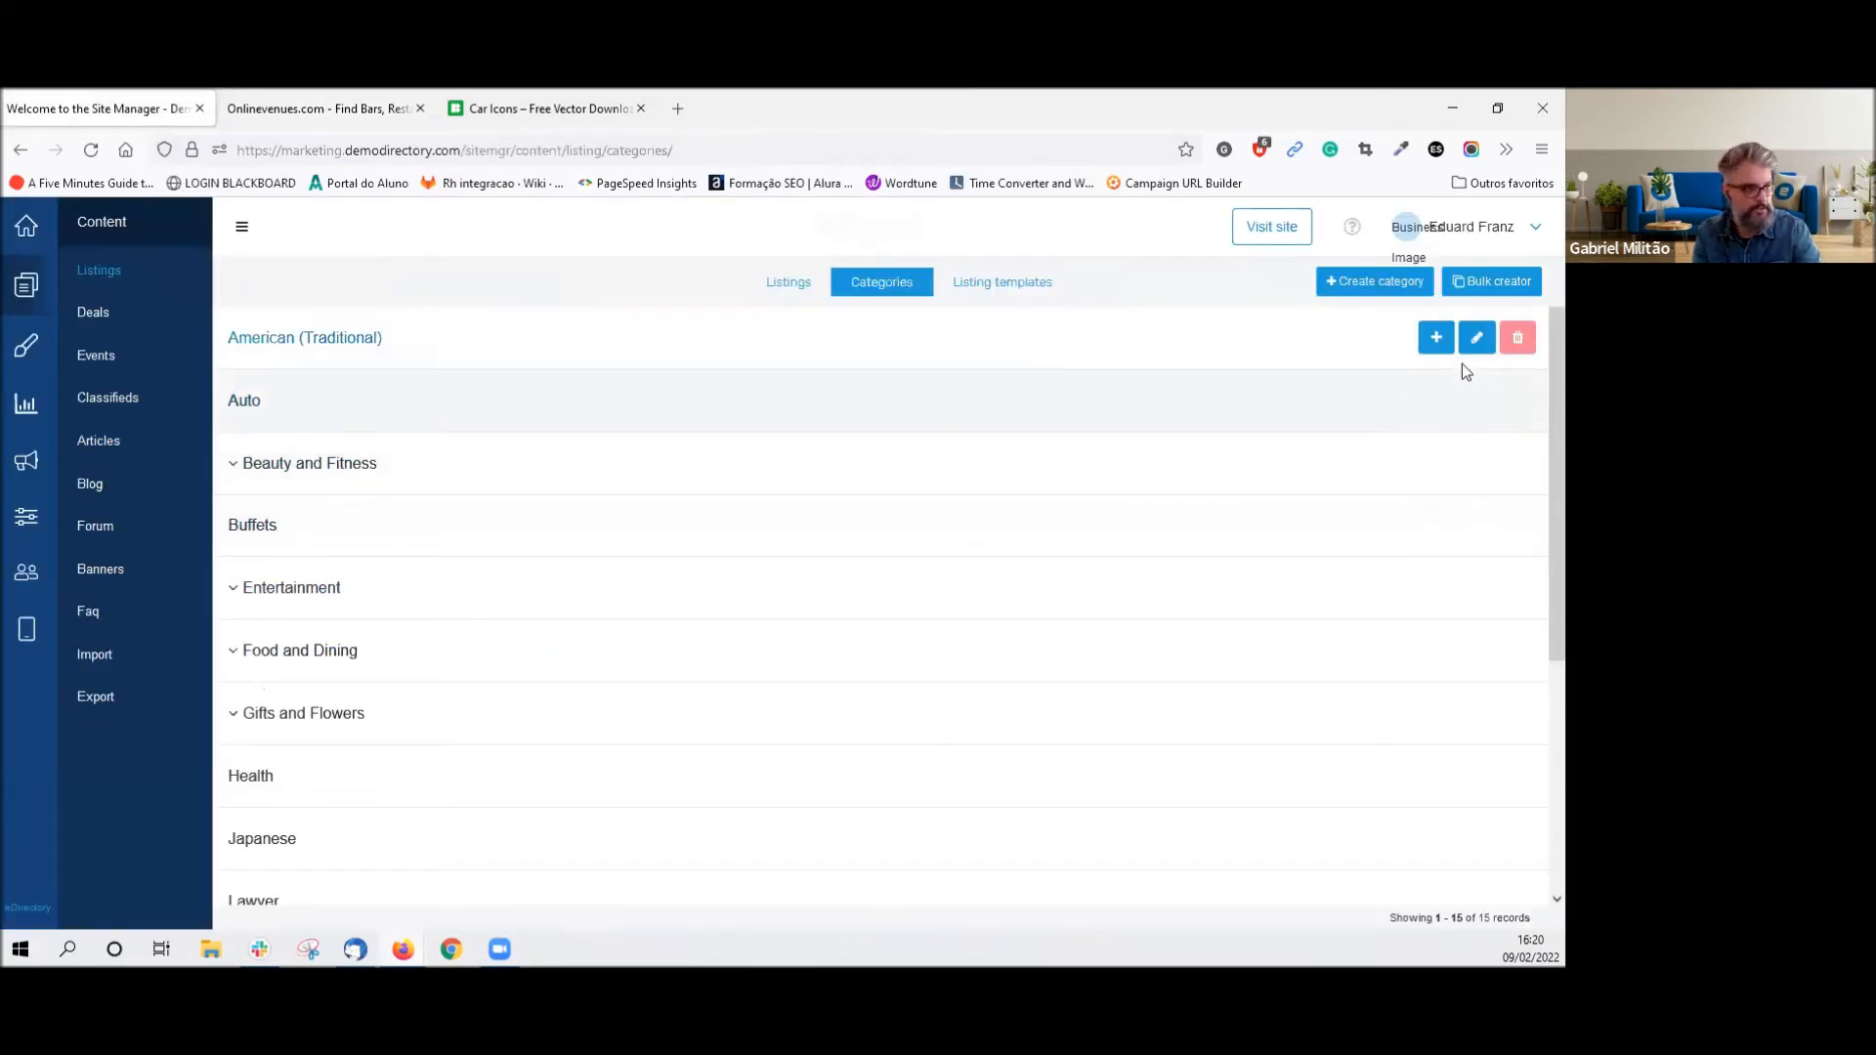
Open the Auto category for editing, expand its advanced options and mark it as Featured.
left_click(1476, 403)
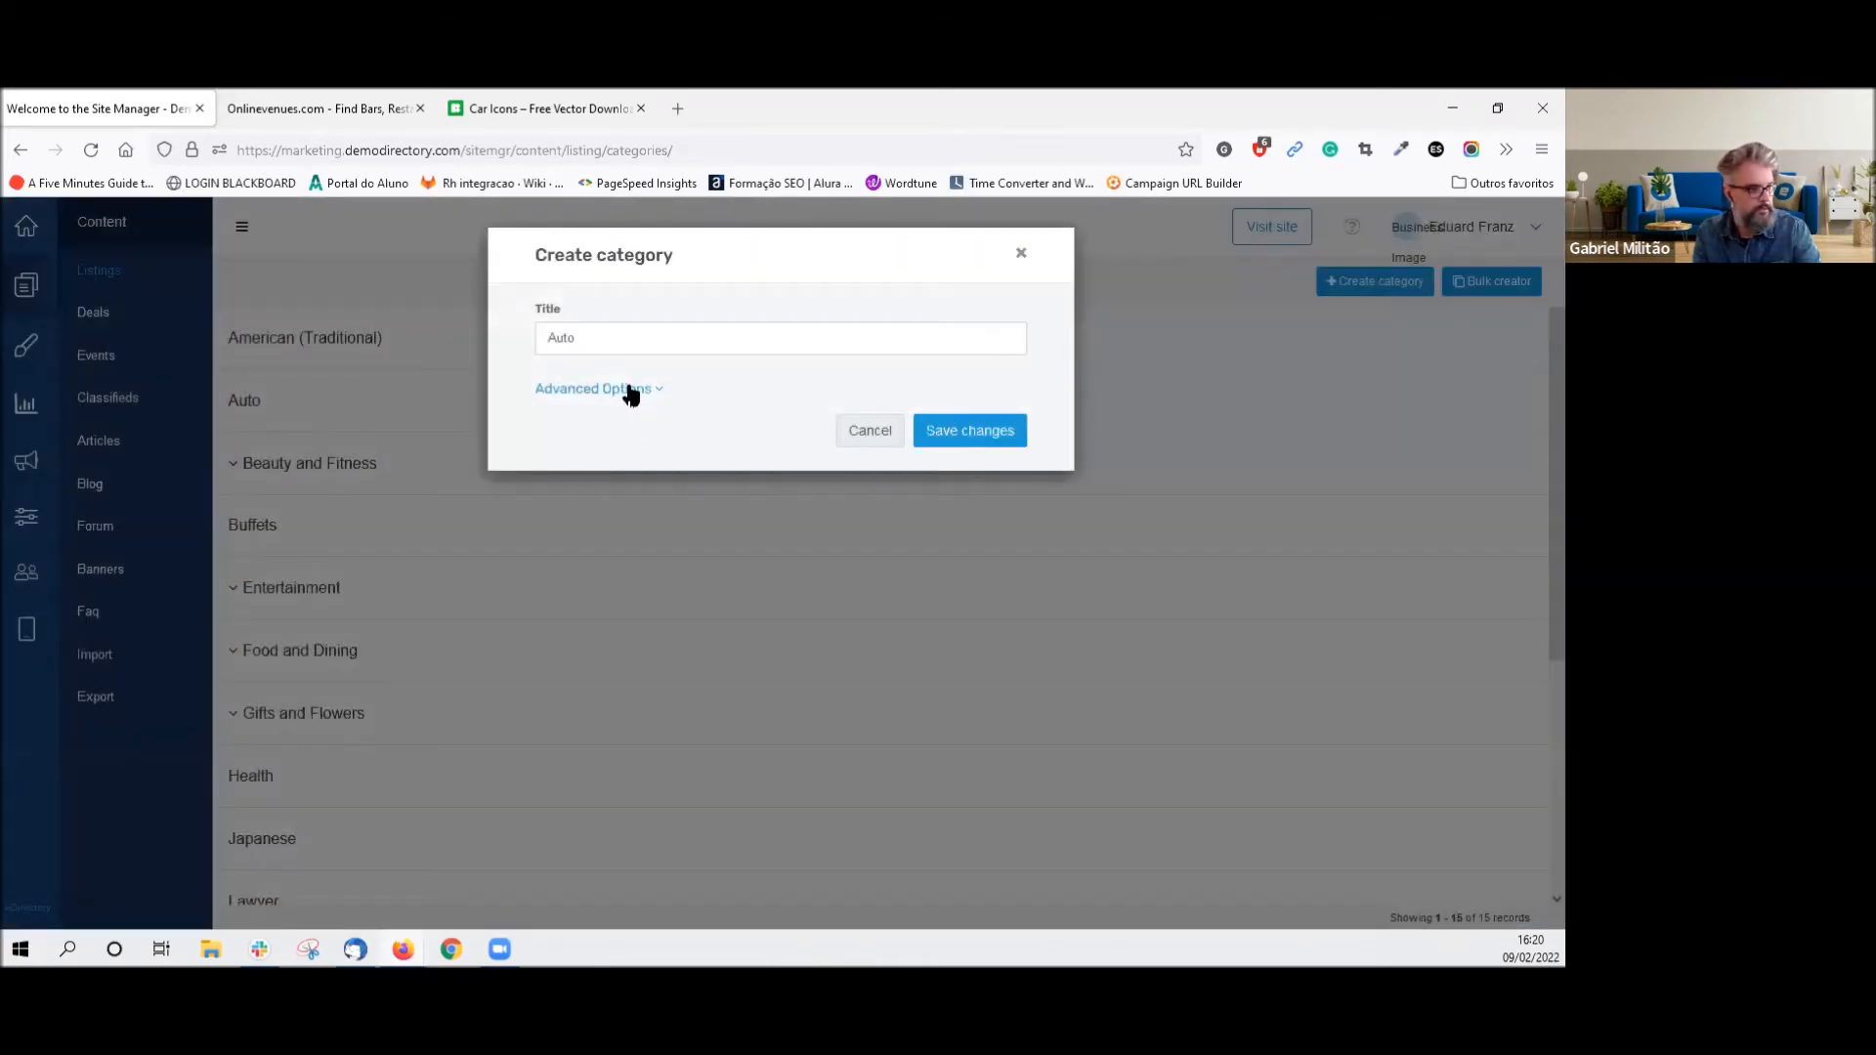
left_click(631, 390)
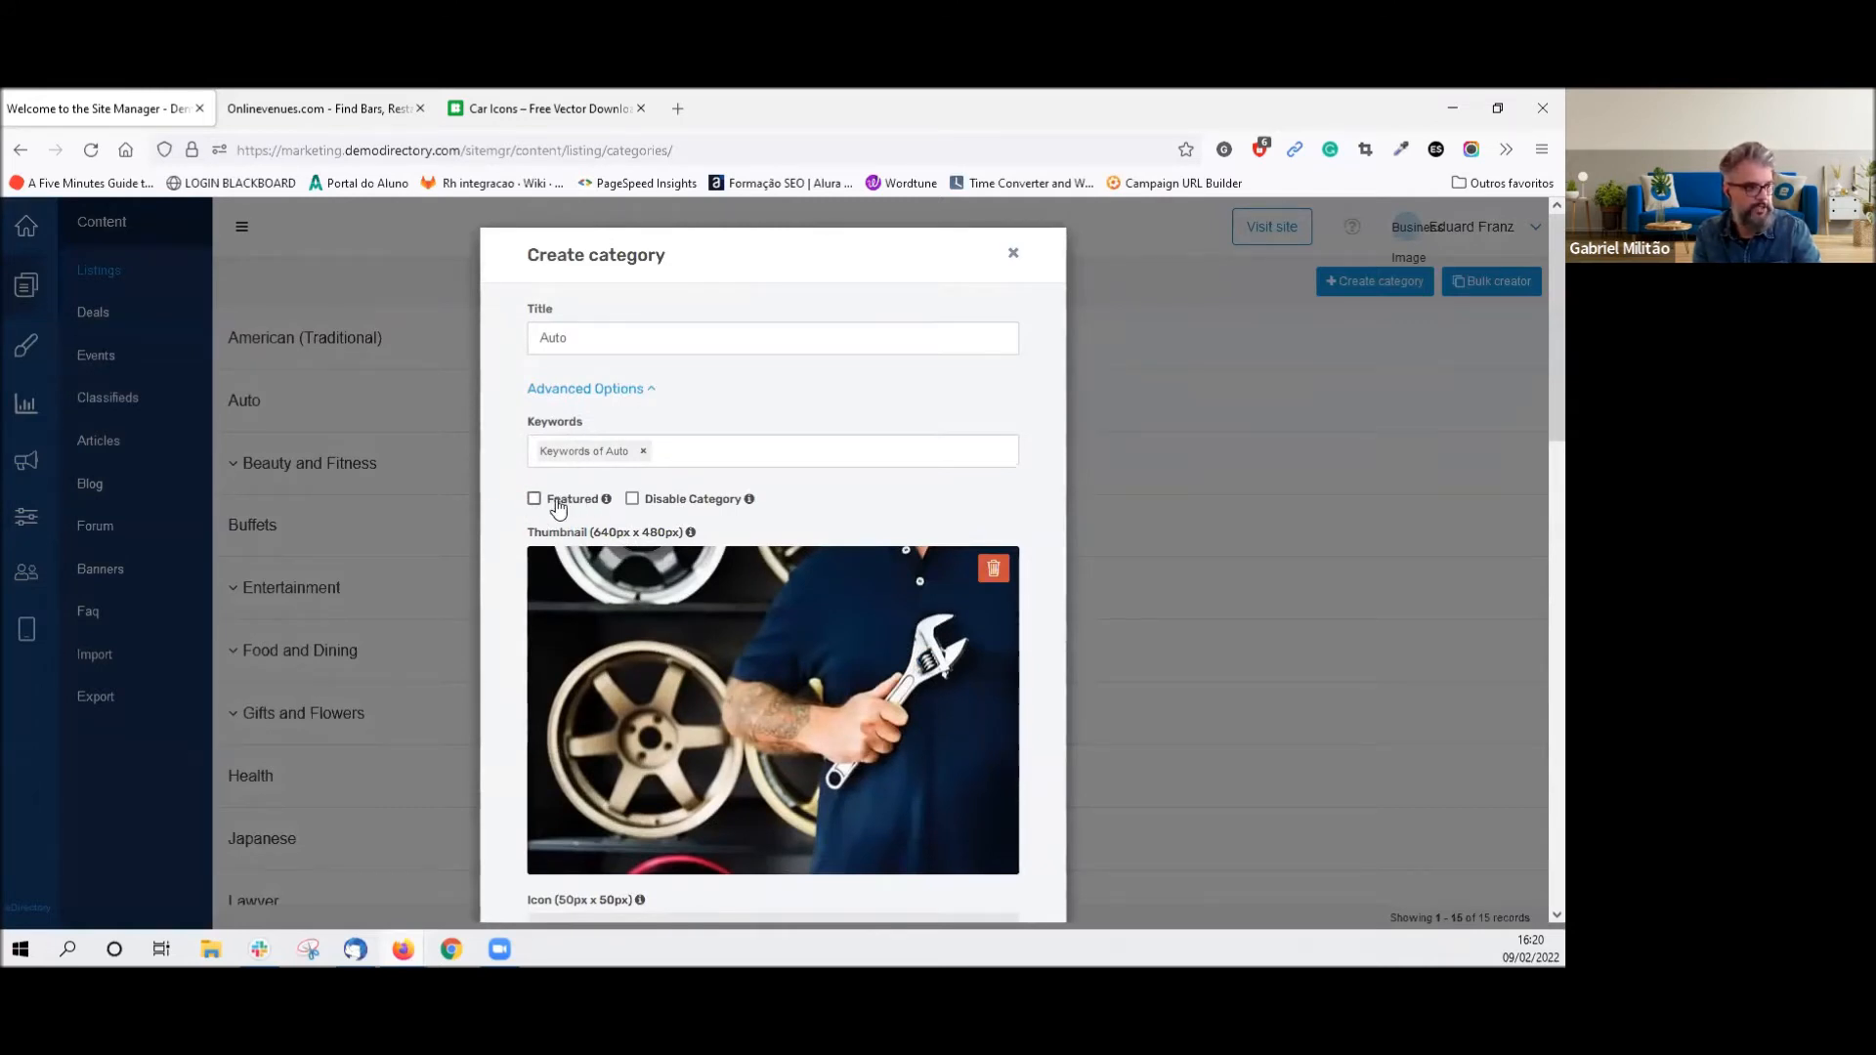
left_click(269, 102)
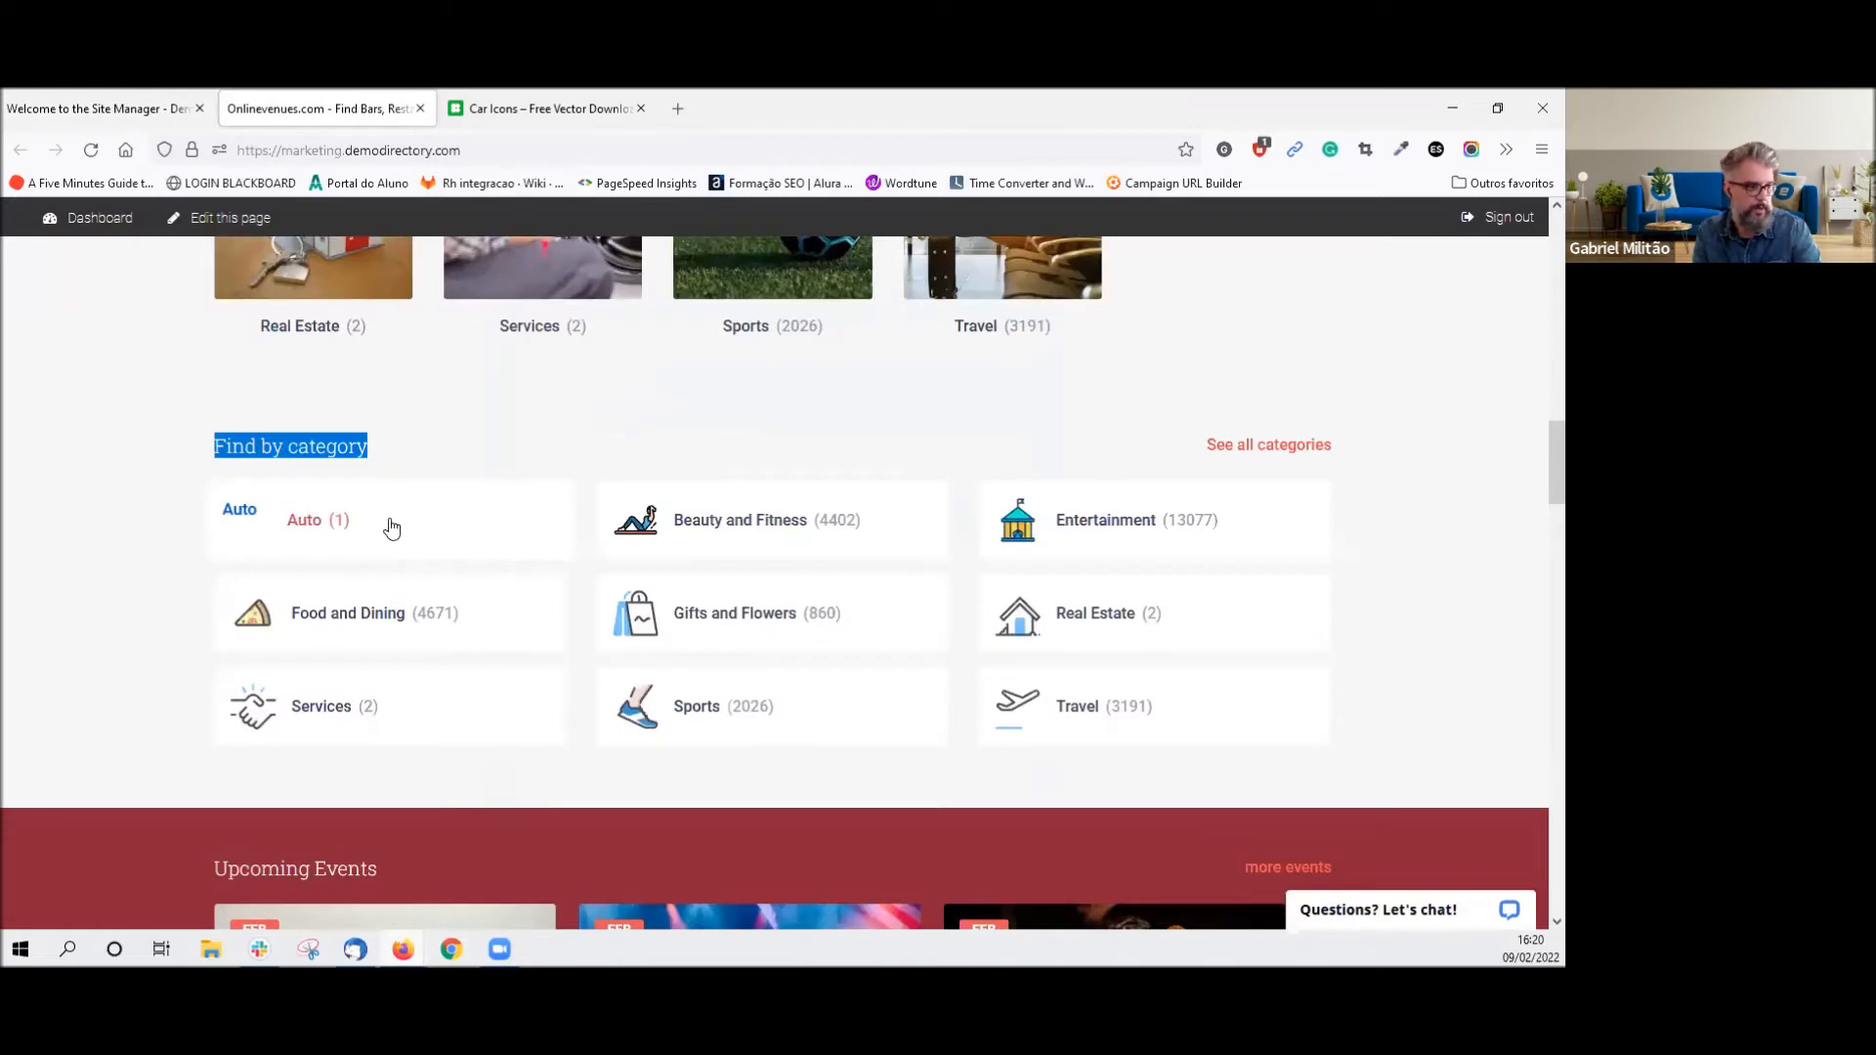
left_click(97, 108)
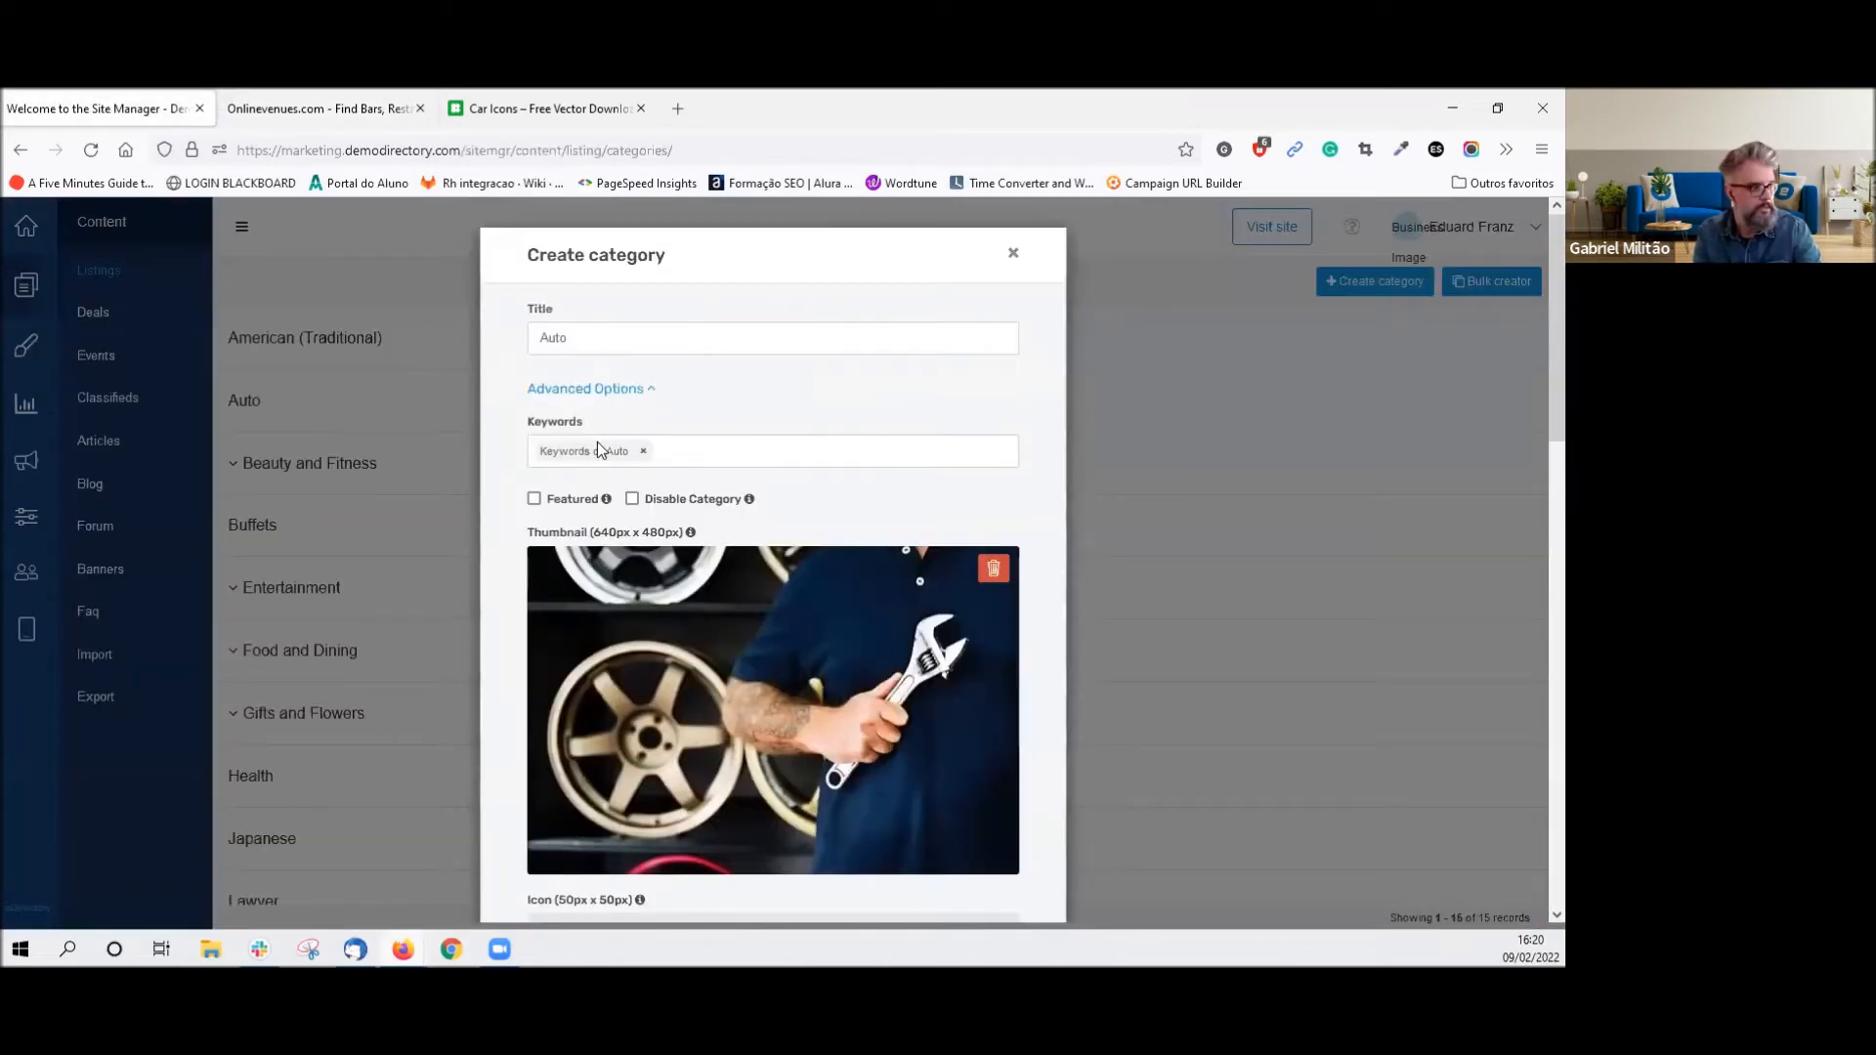
scroll(602, 523, "down", 3)
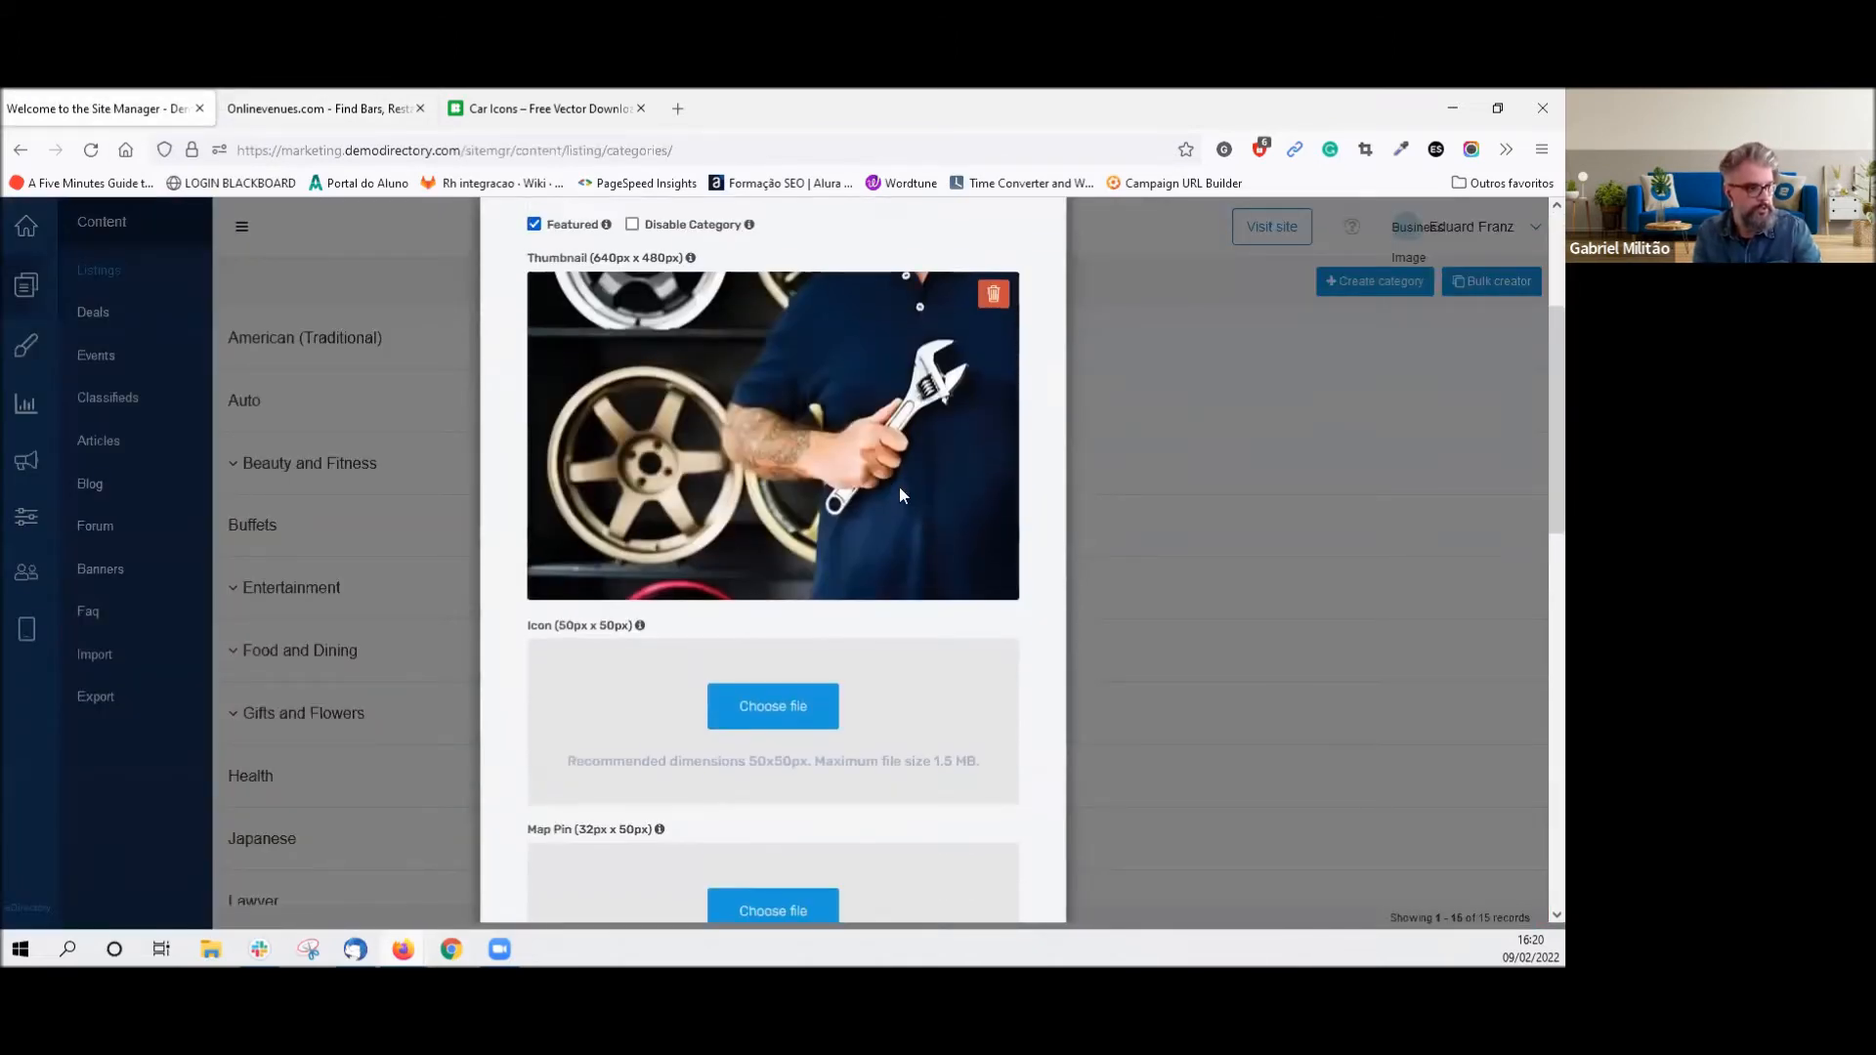
Compare the Auto category's thumbnail with the homepage's Browse by category section and review the form's icon upload area.
left_click(336, 113)
scroll(532, 452, "up", 5)
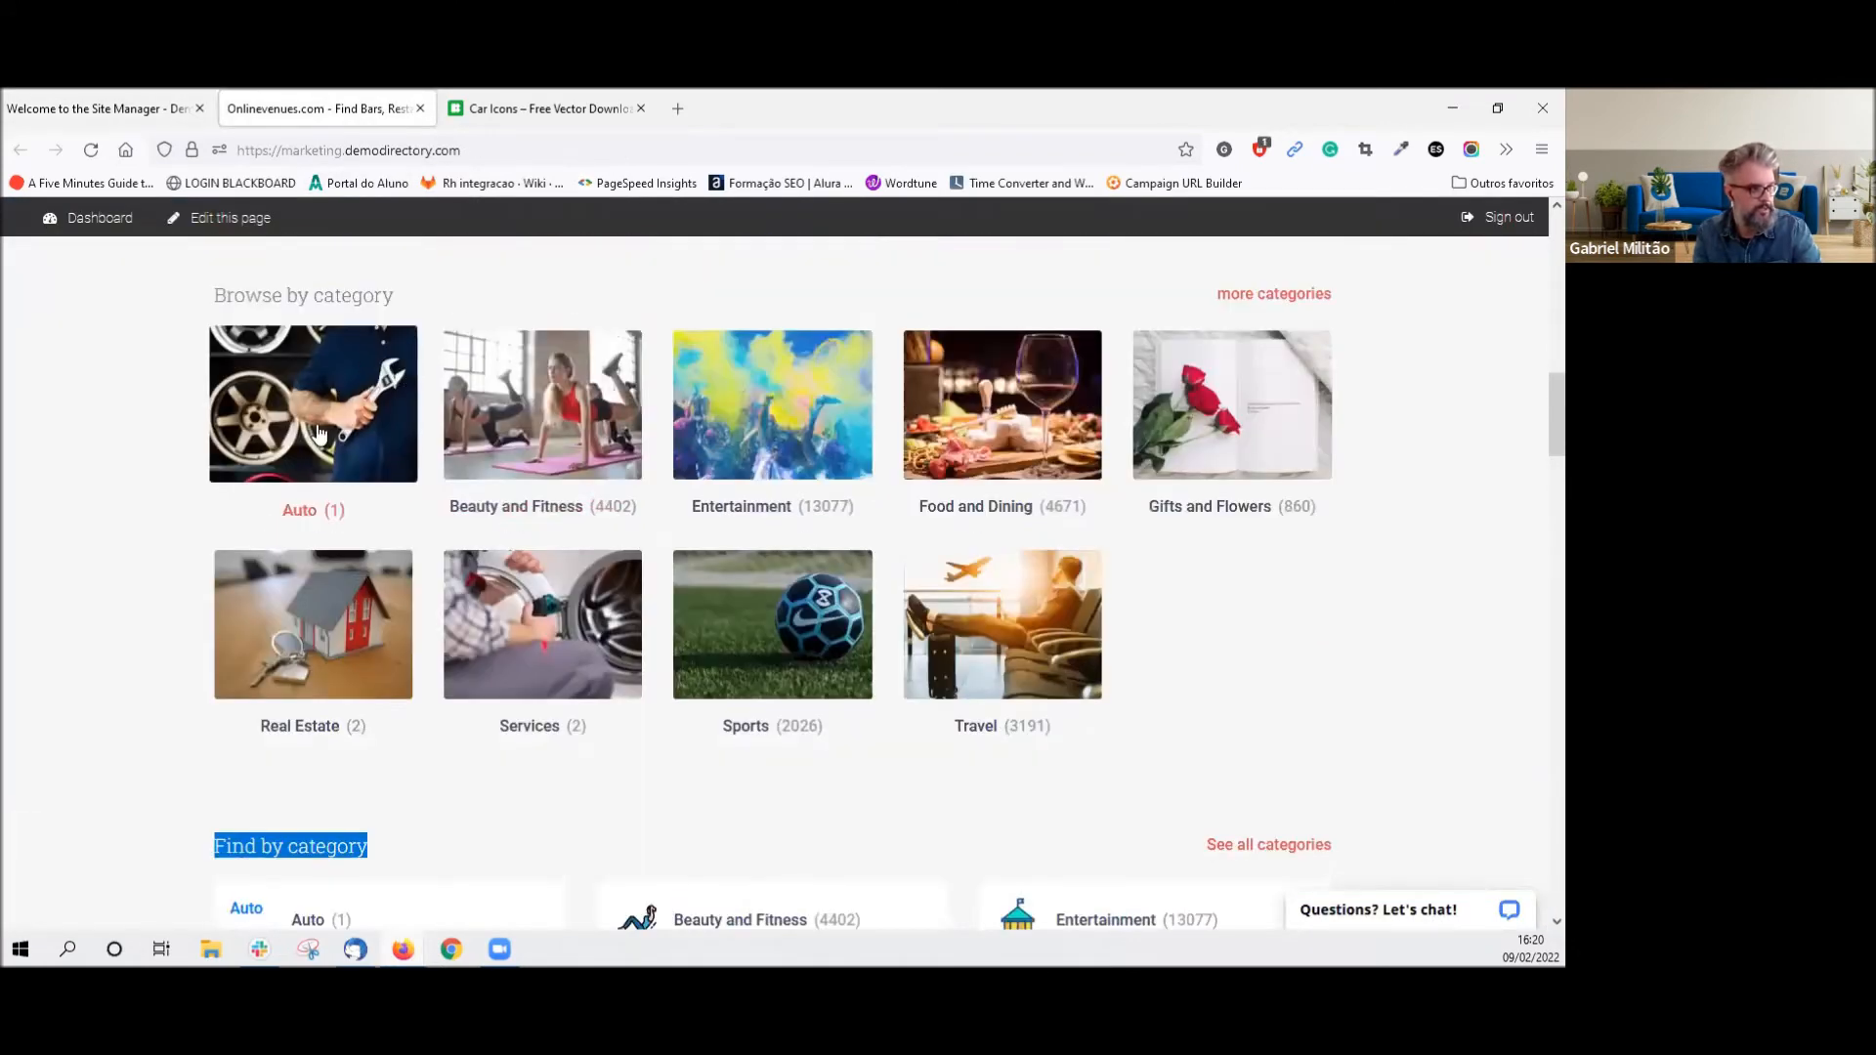
left_click(100, 106)
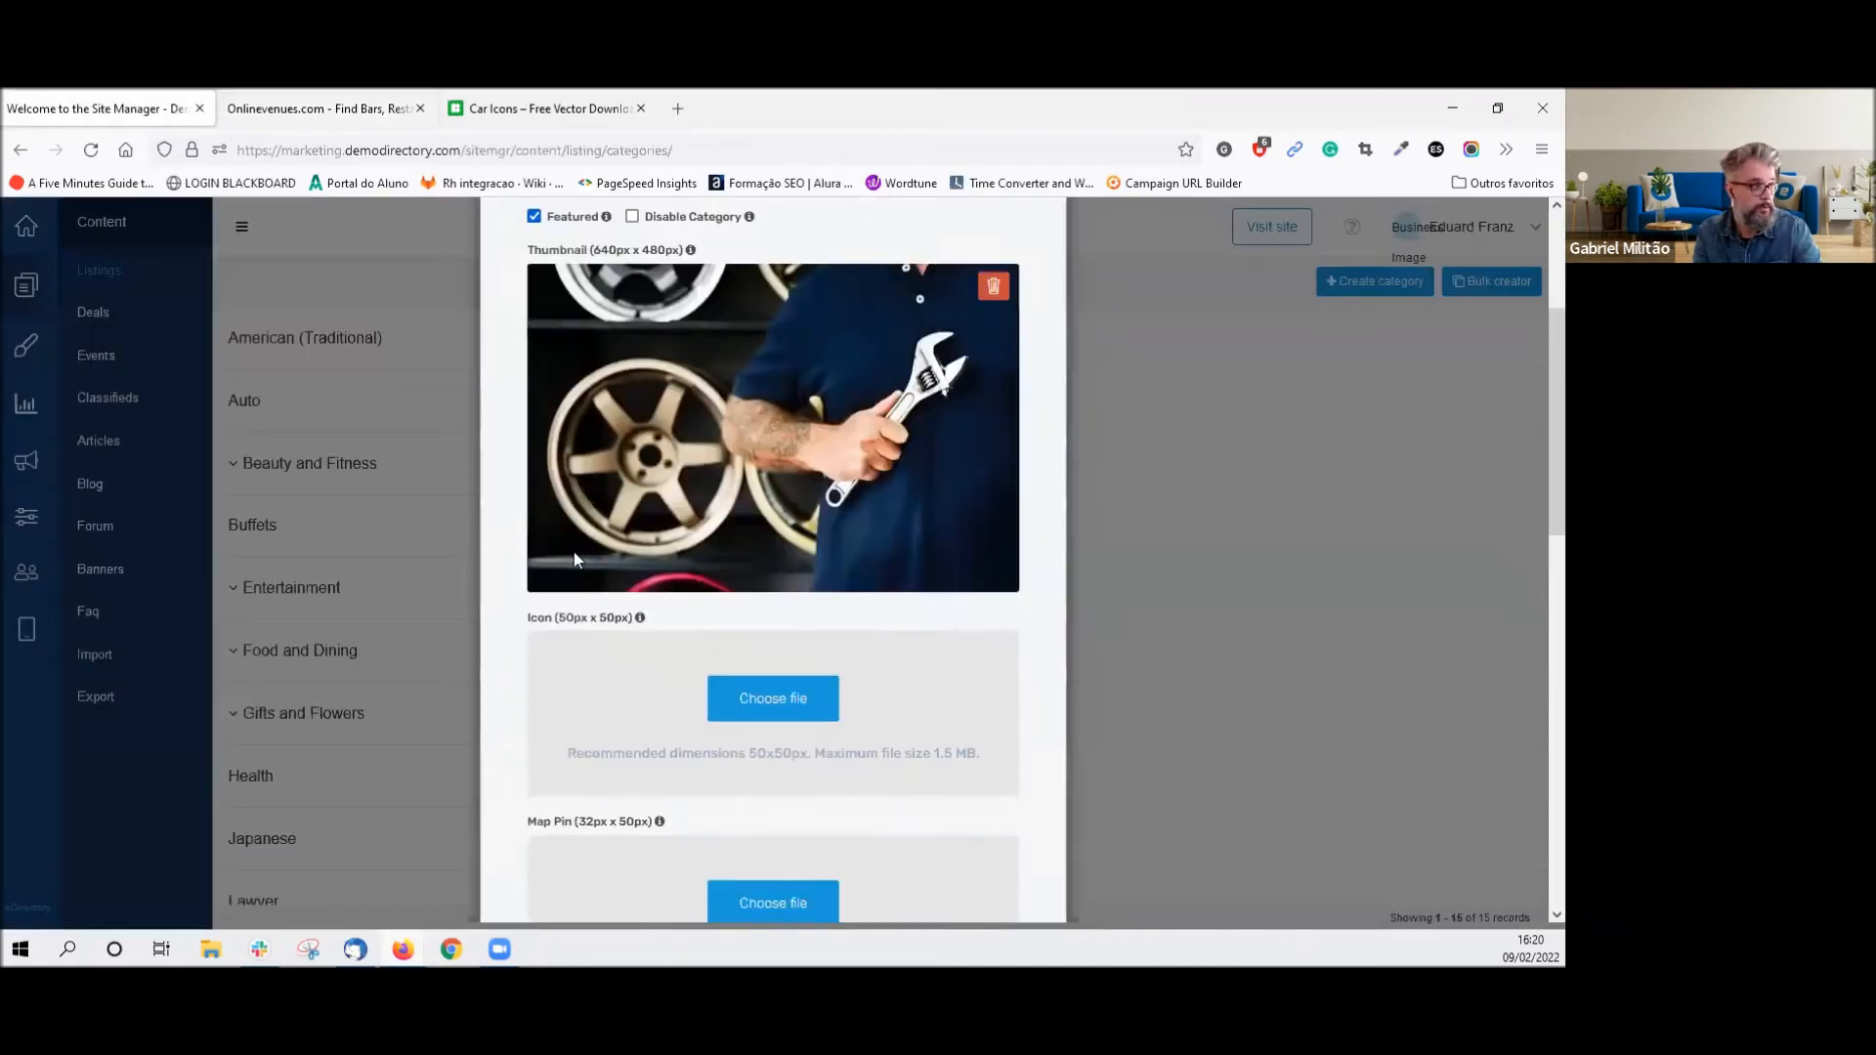
scroll(605, 483, "up", 2)
scroll(720, 710, "down", 2)
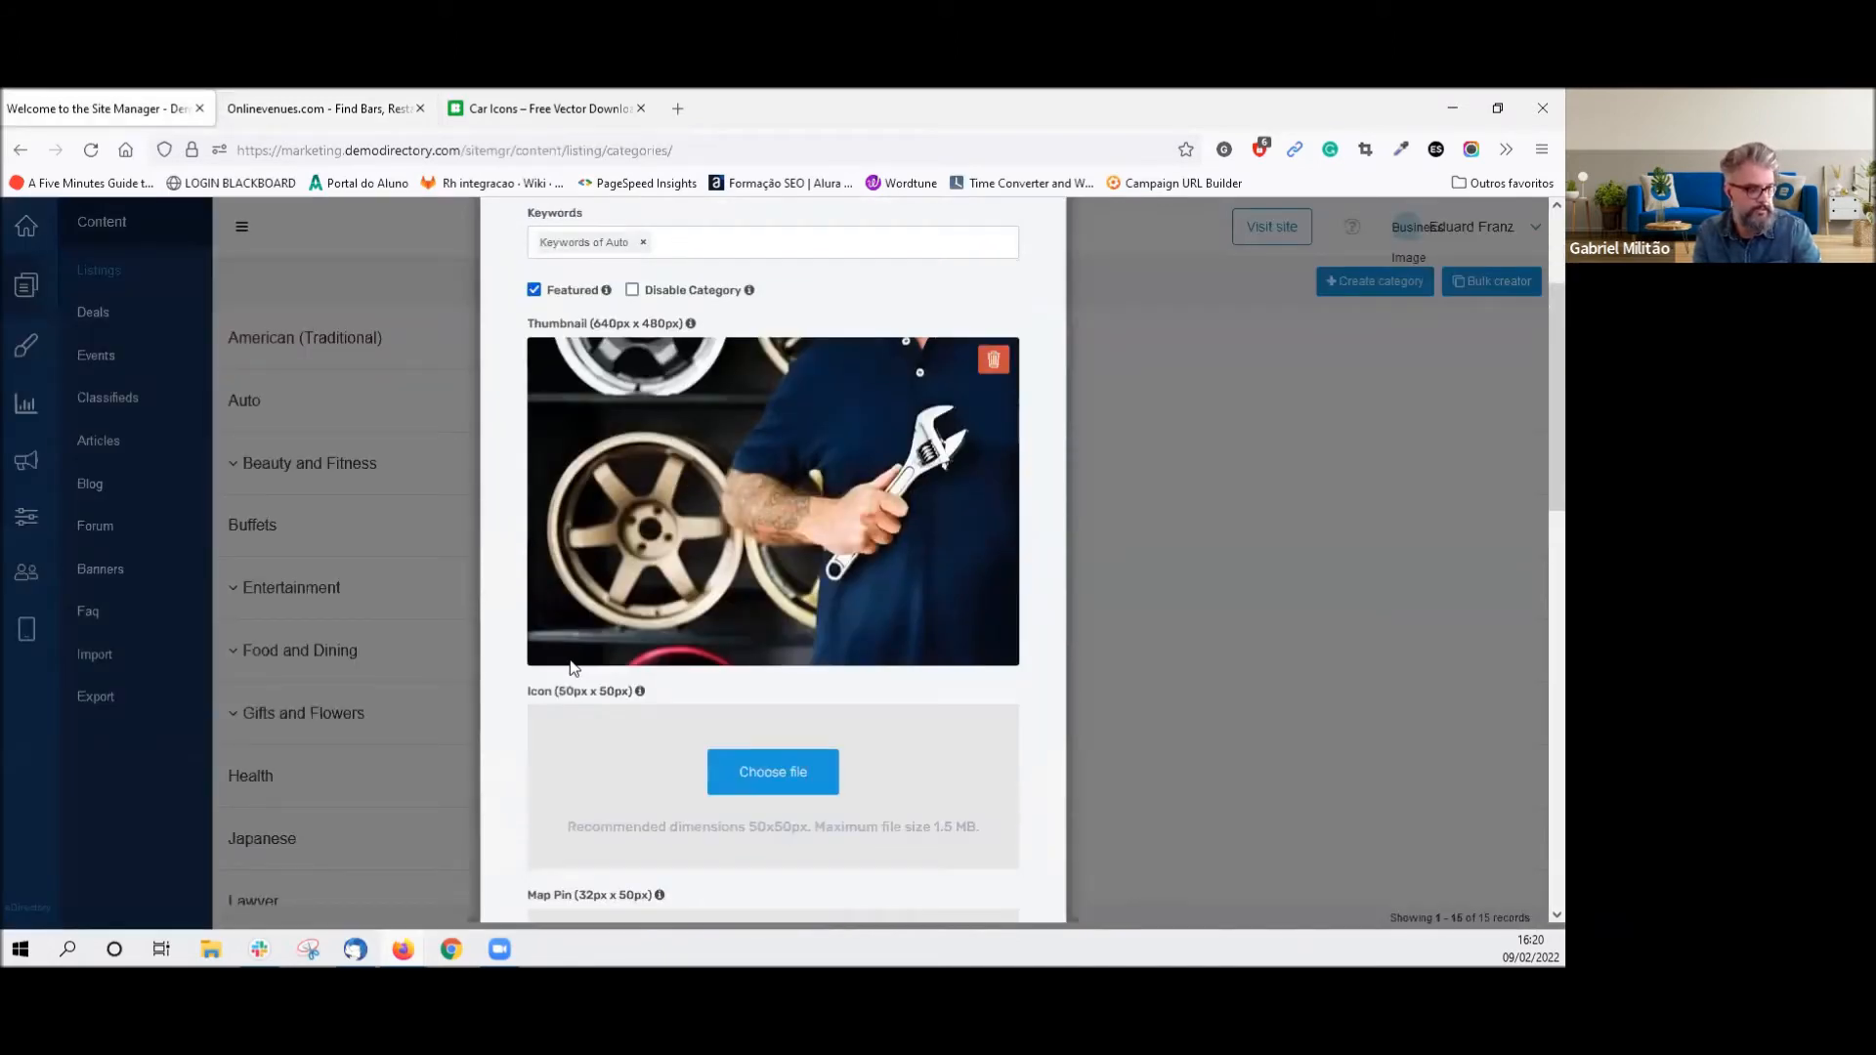
scroll(664, 665, "down", 1)
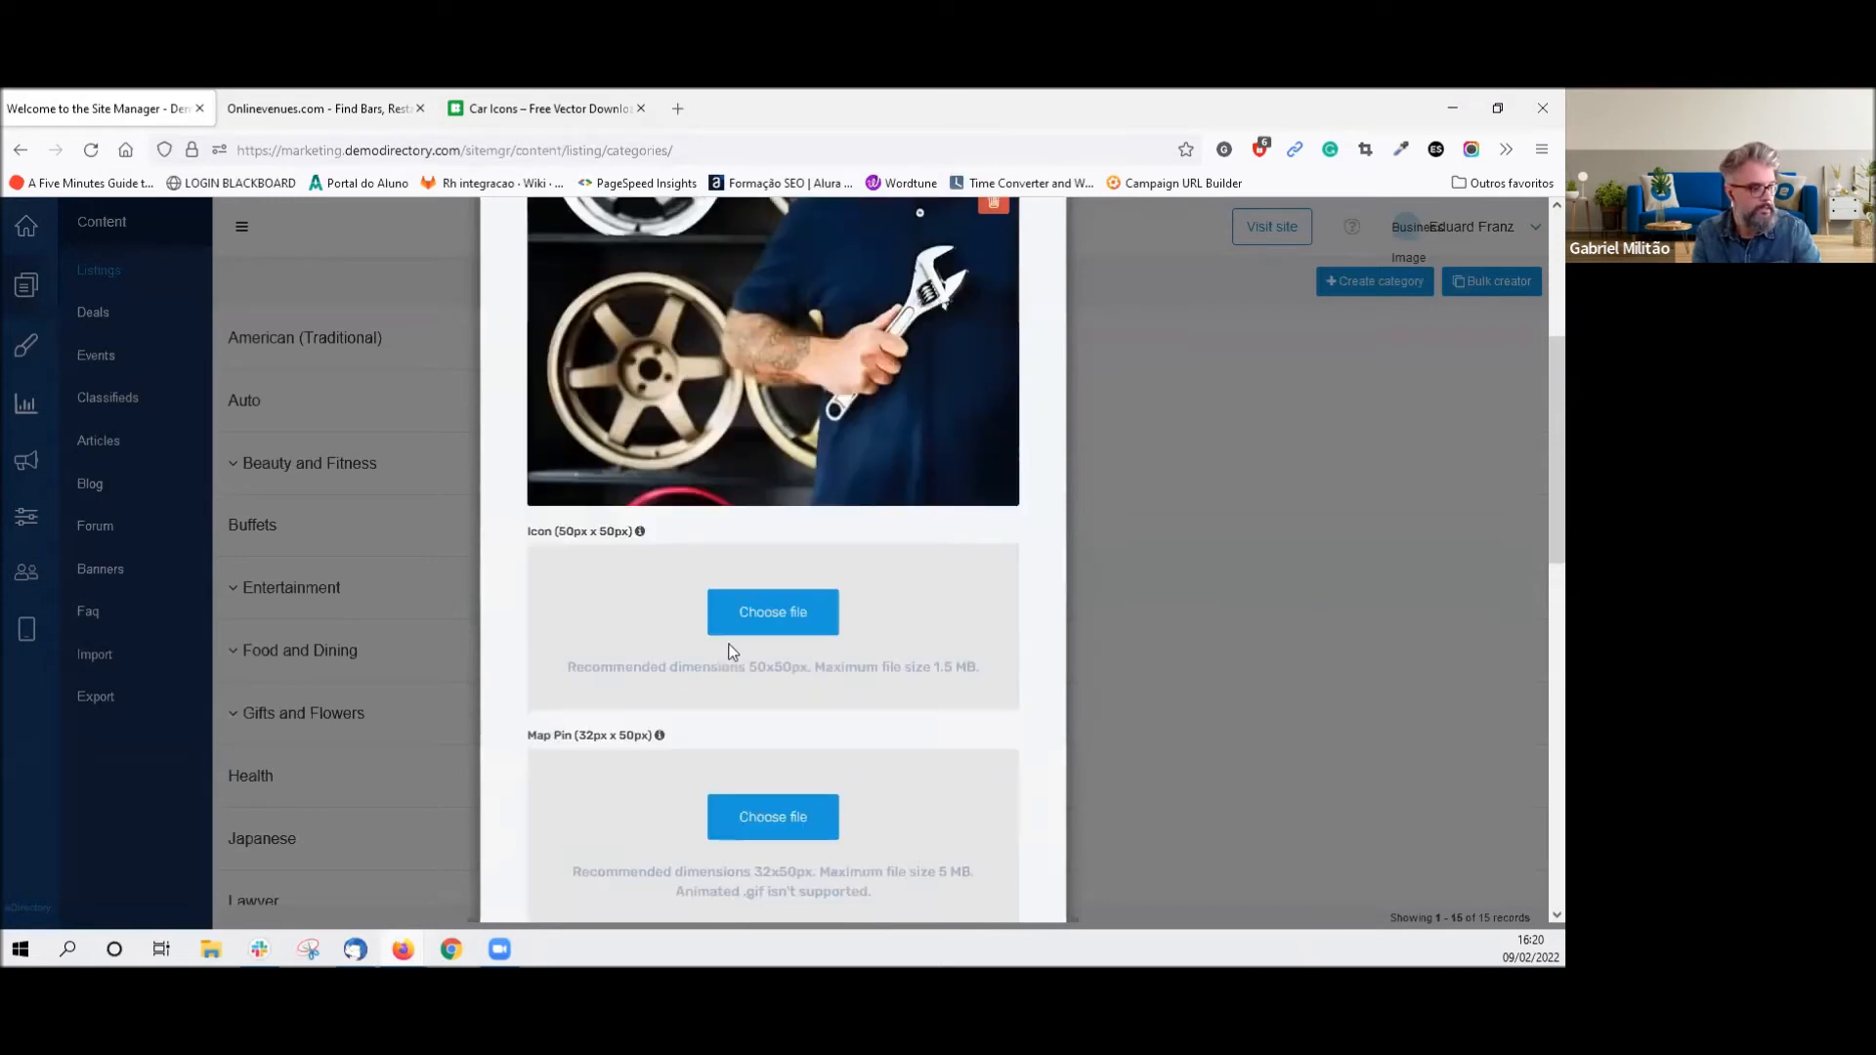
Switch to the Icons8 results for car and open the details of the blue Fluency car icon.
left_click(541, 120)
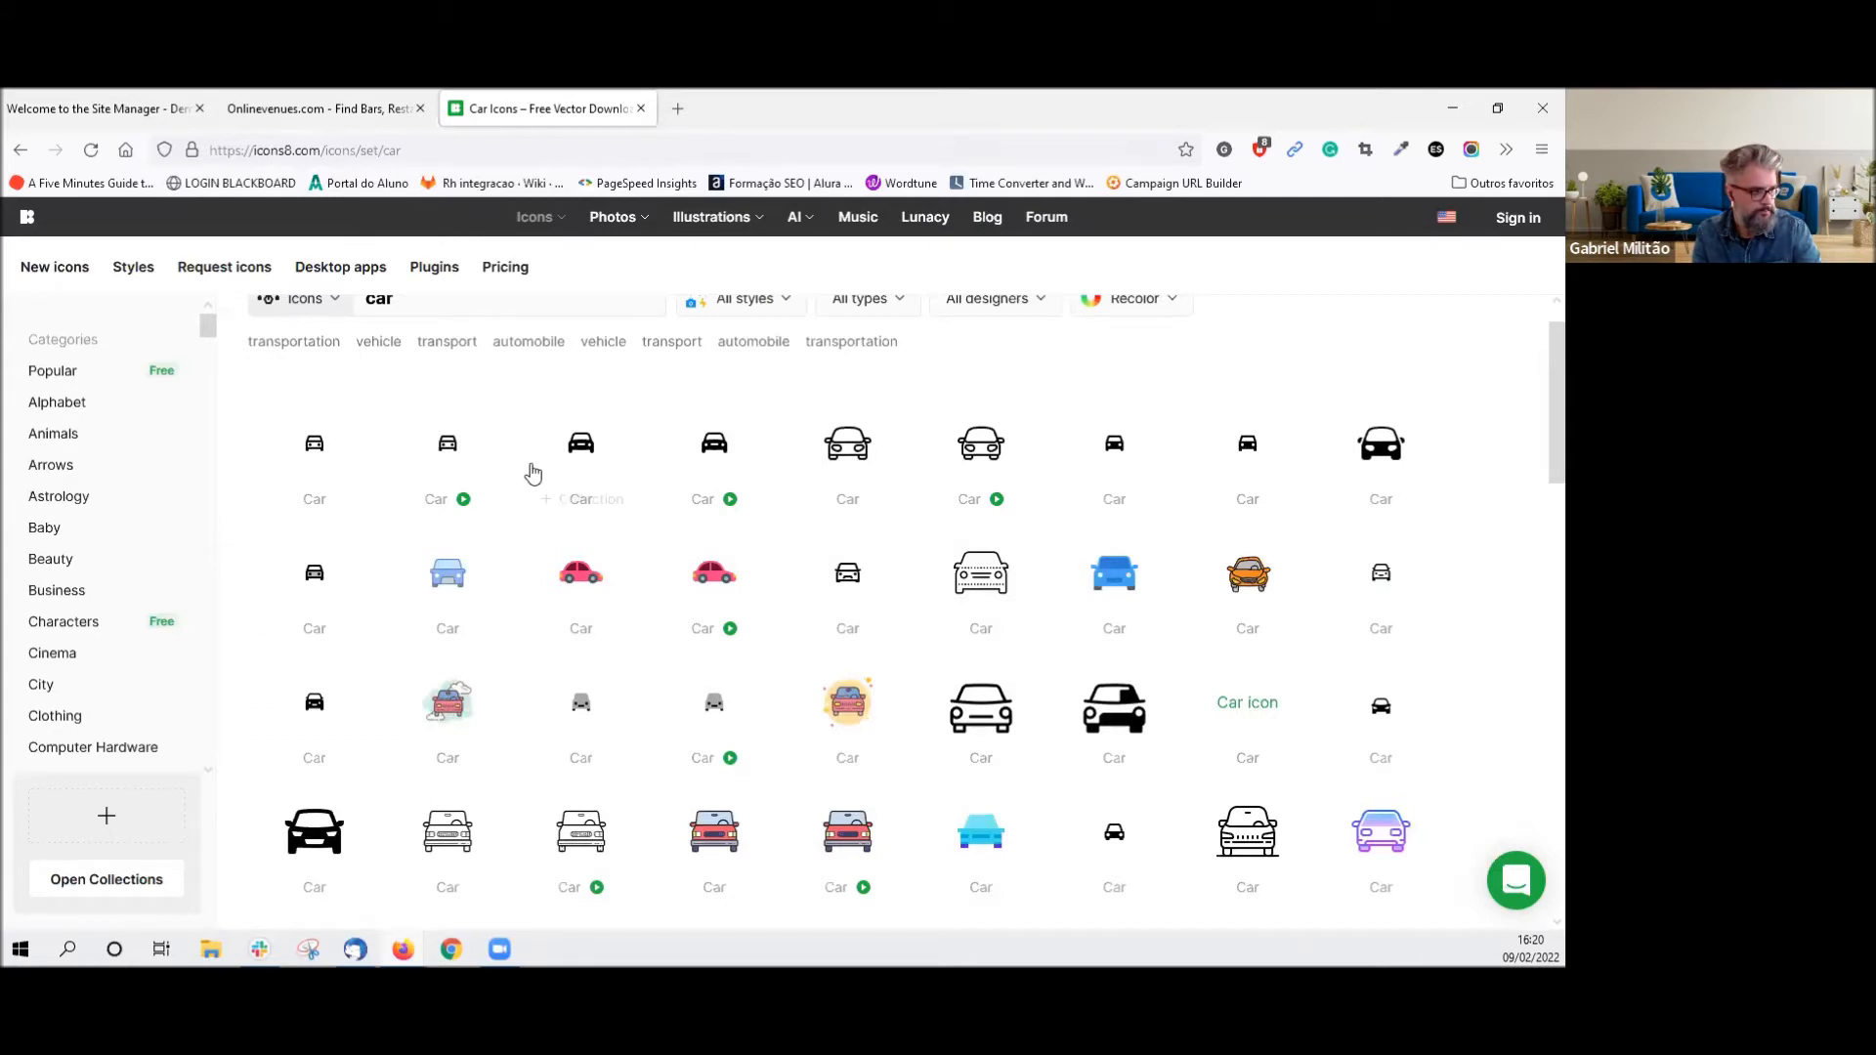
scroll(536, 528, "down", 2)
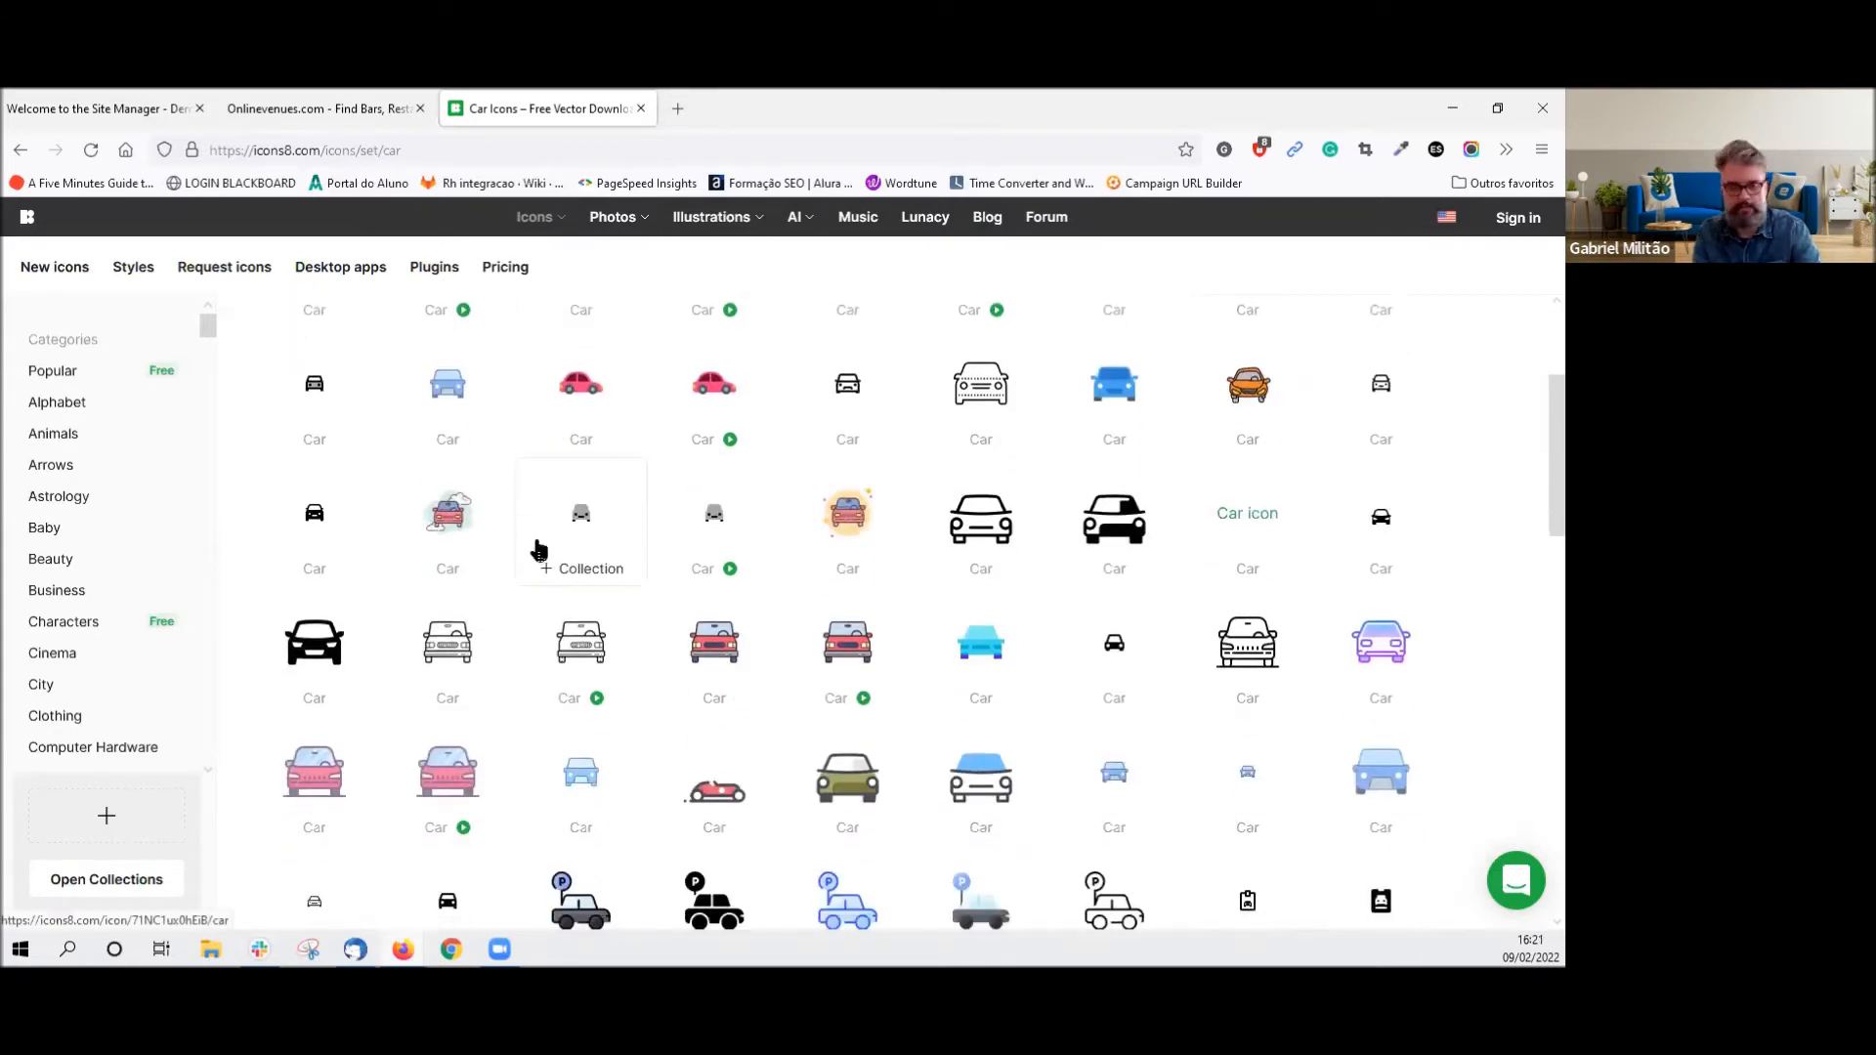
scroll(536, 547, "up", 3)
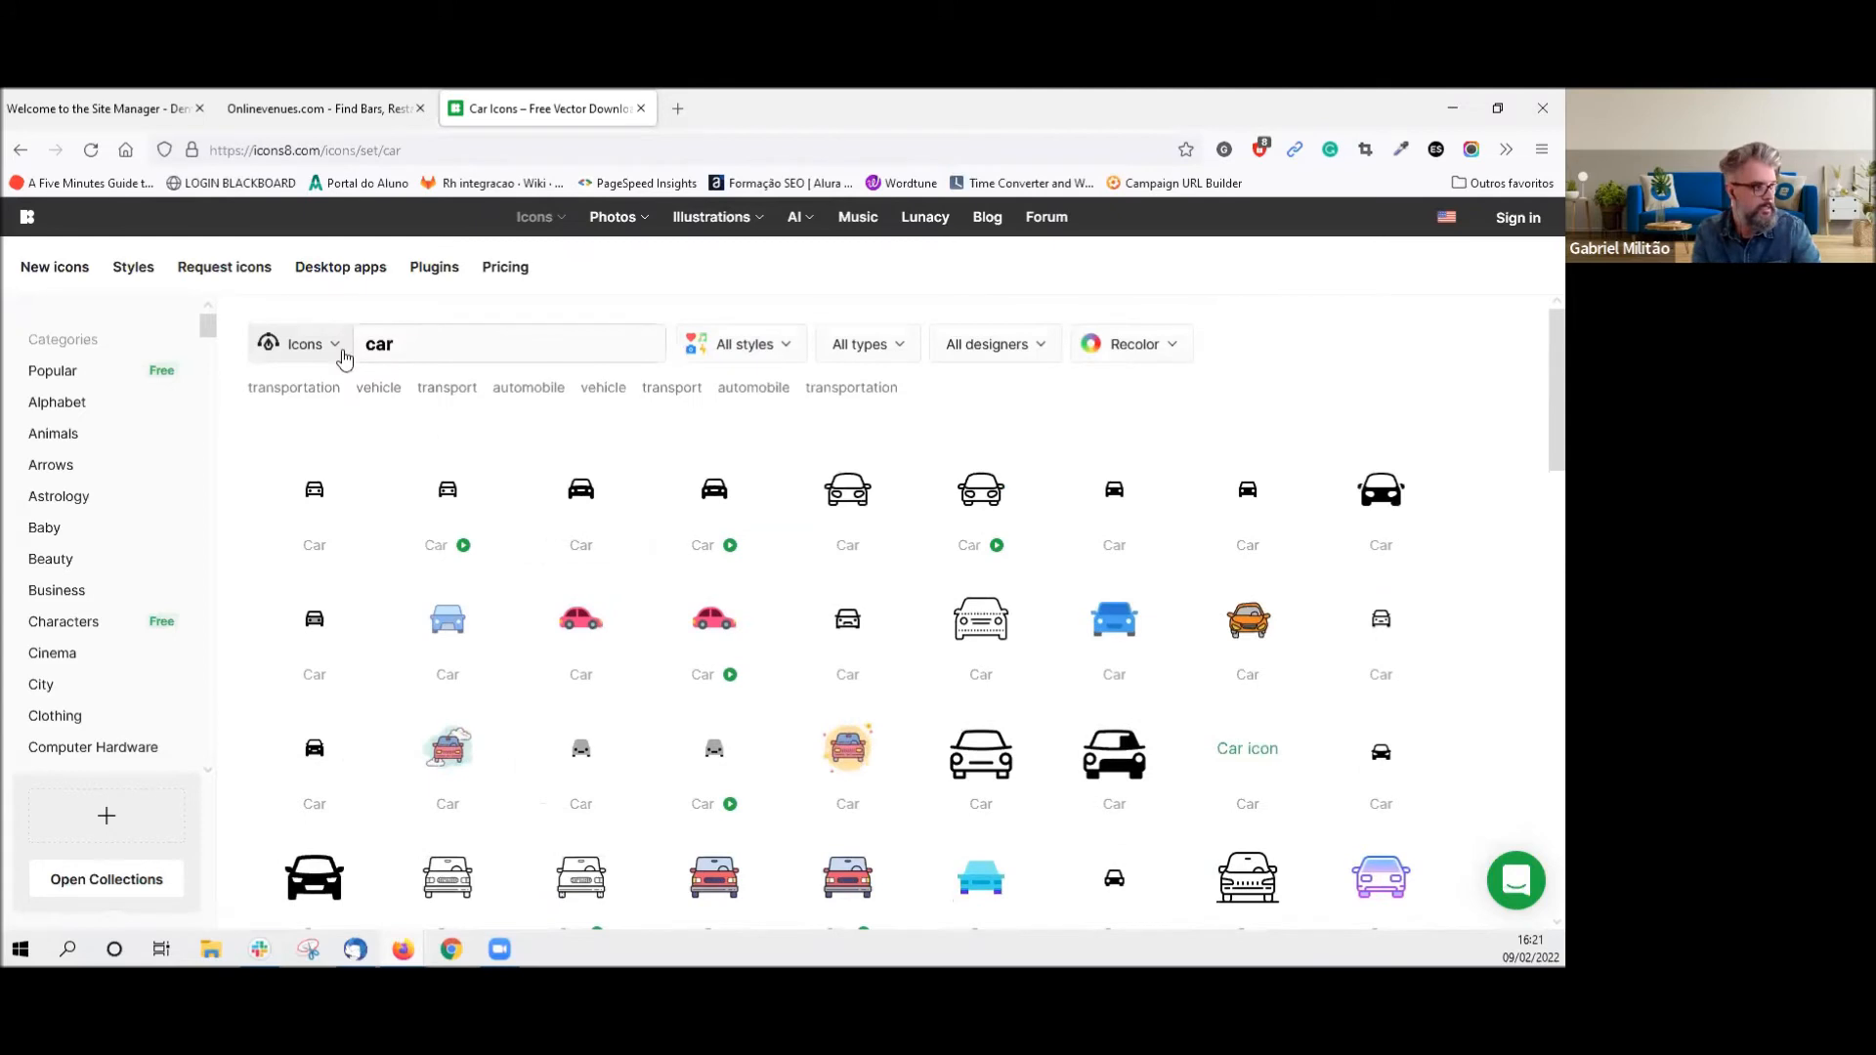
left_click(407, 343)
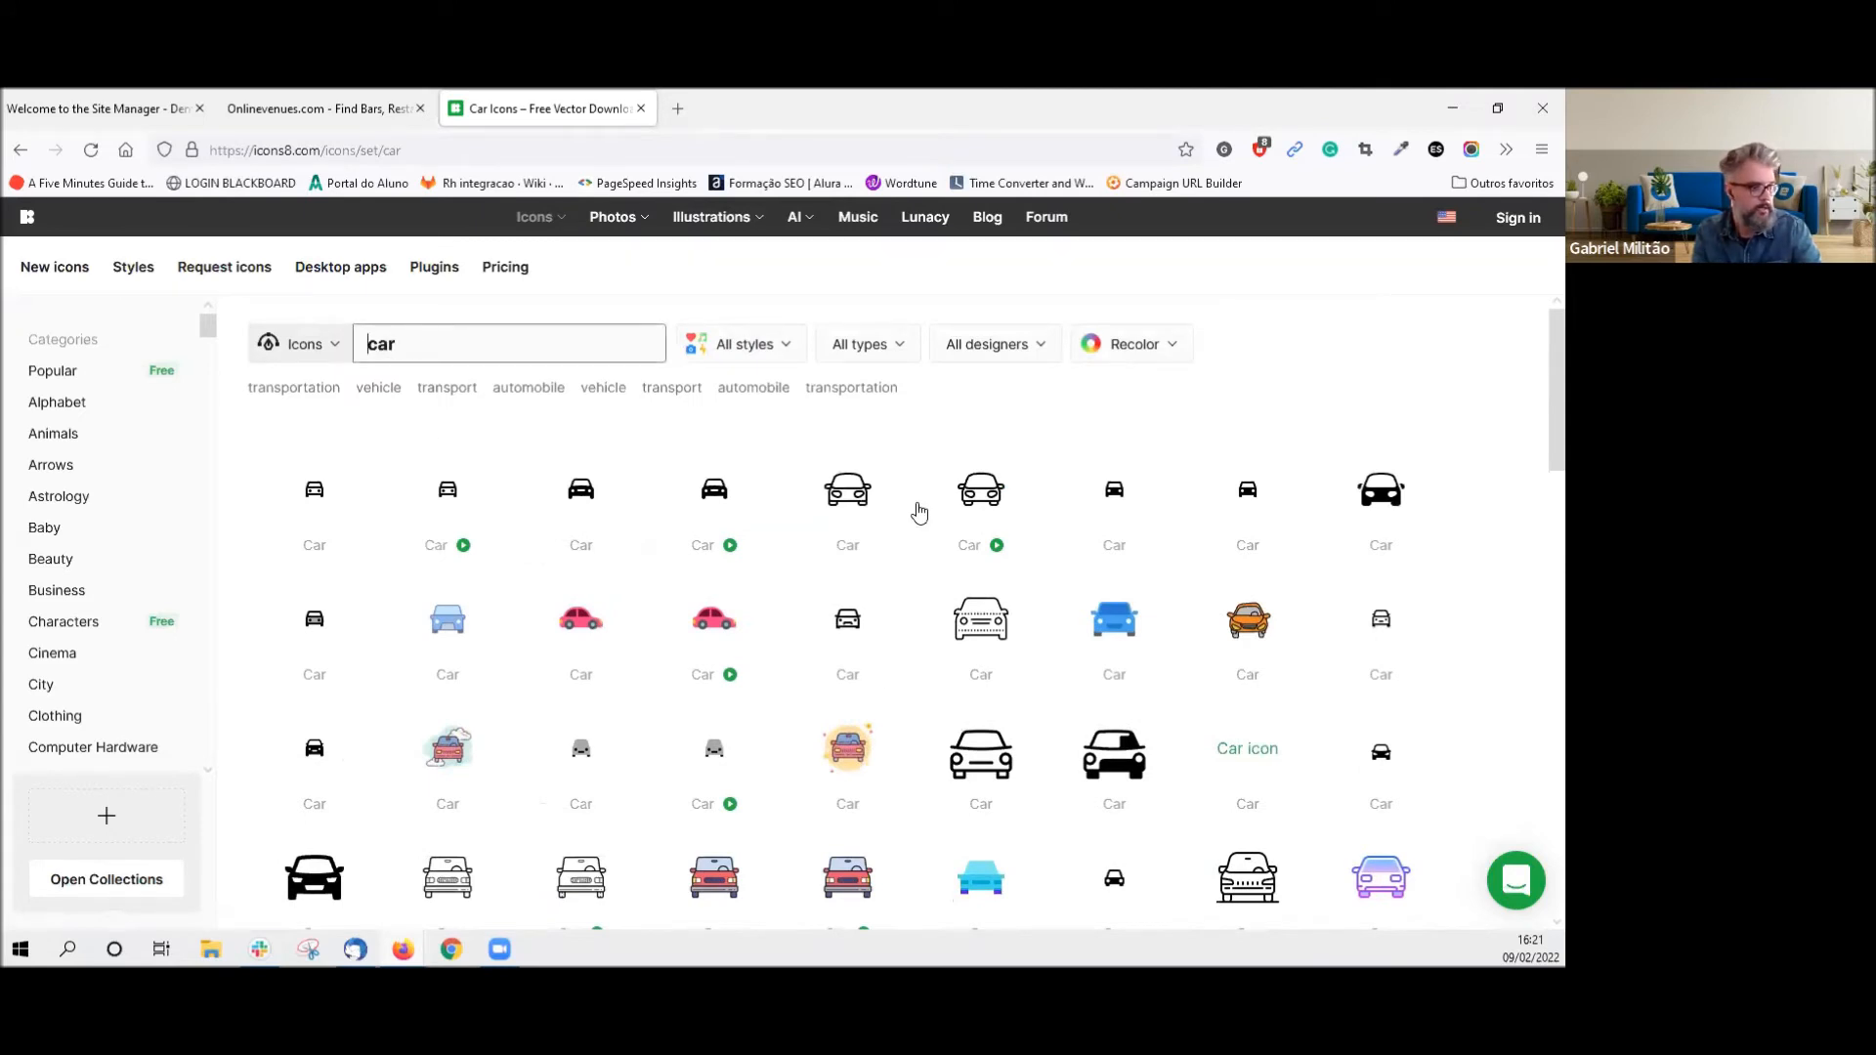
left_click(1112, 640)
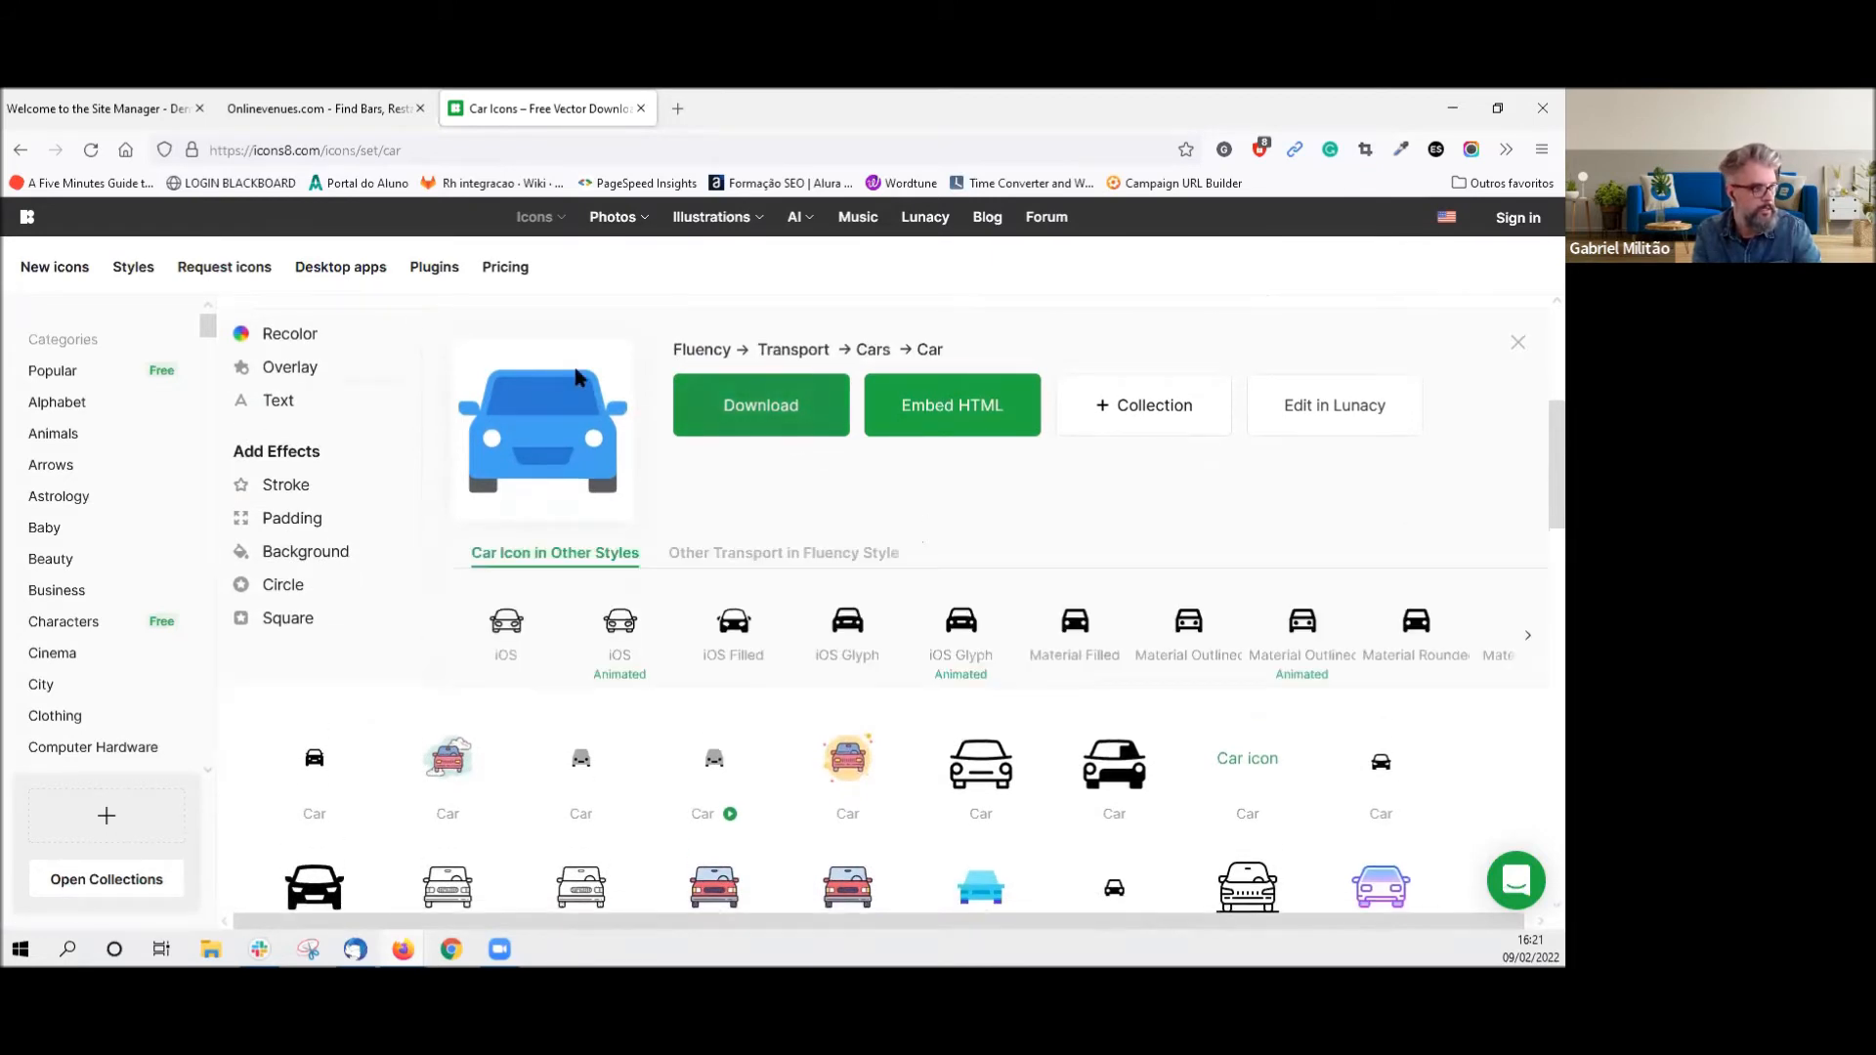
Check the recommended icon dimensions in the Auto category form and return to the selected car icon on Icons8.
left_click(115, 109)
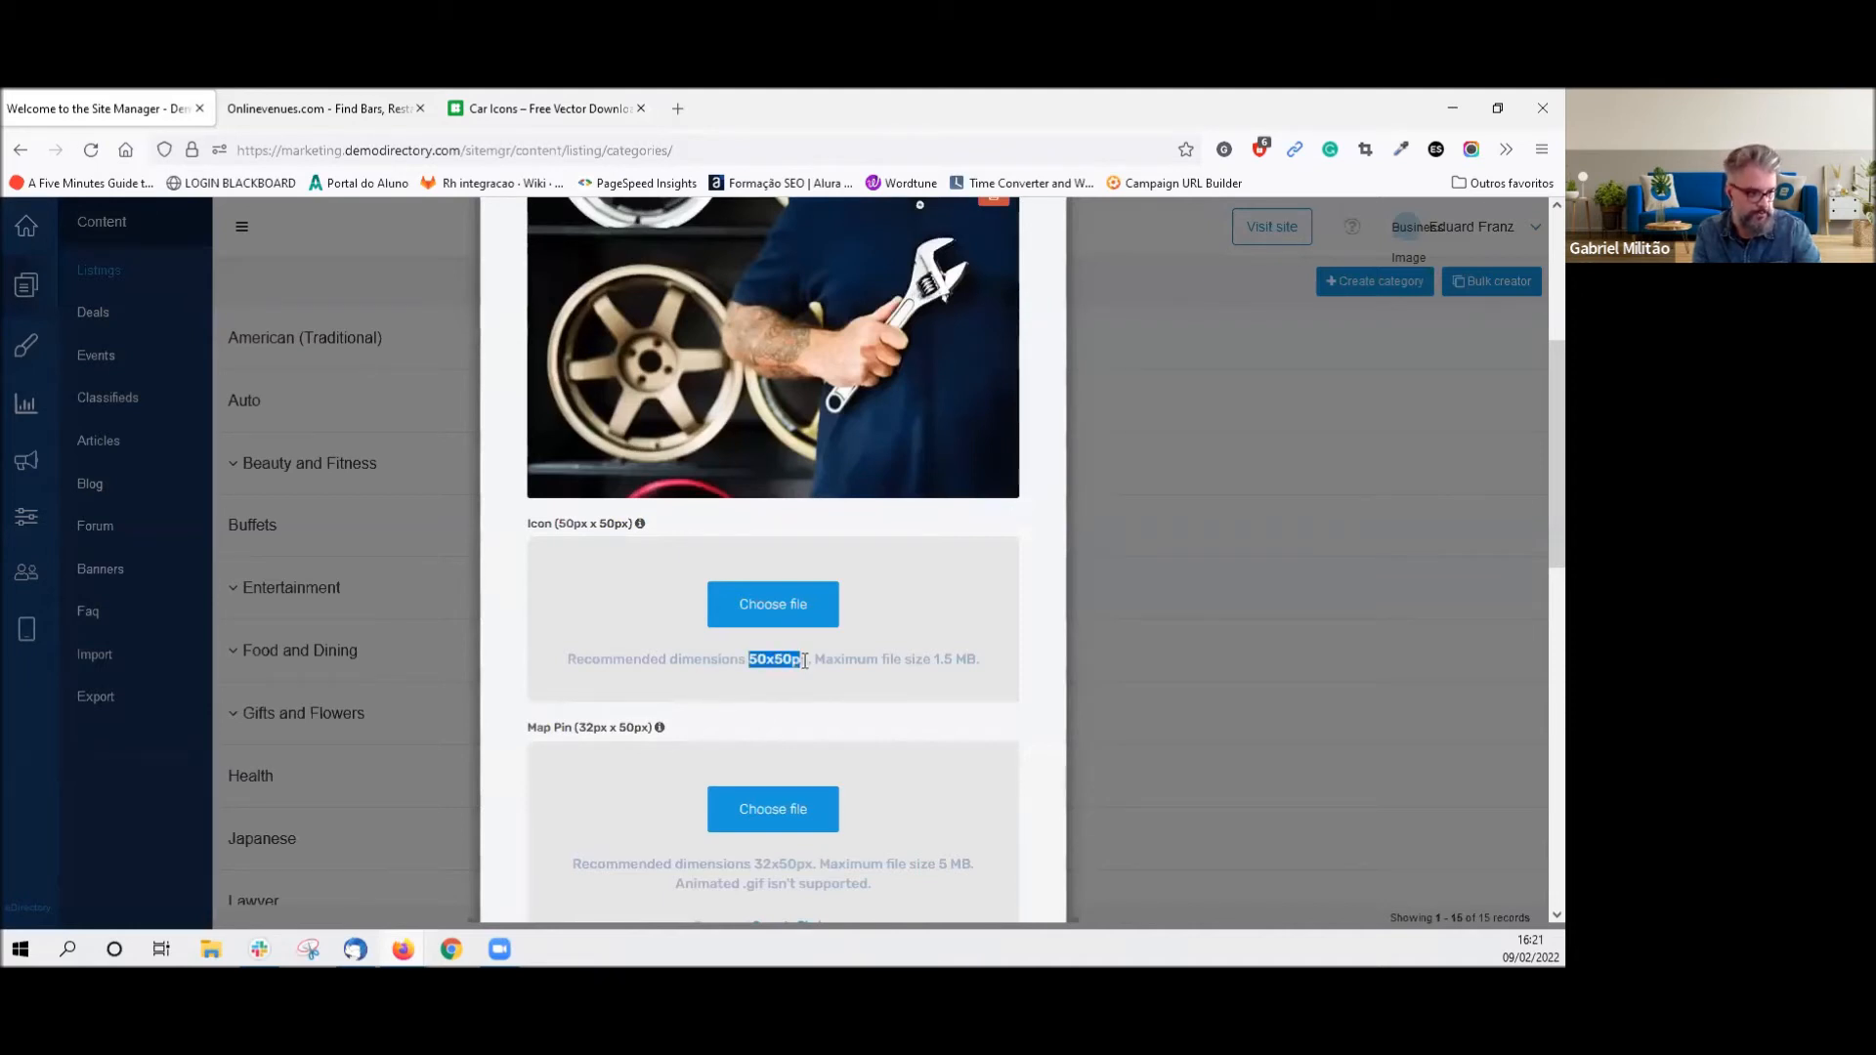
left_click(319, 108)
left_click(550, 105)
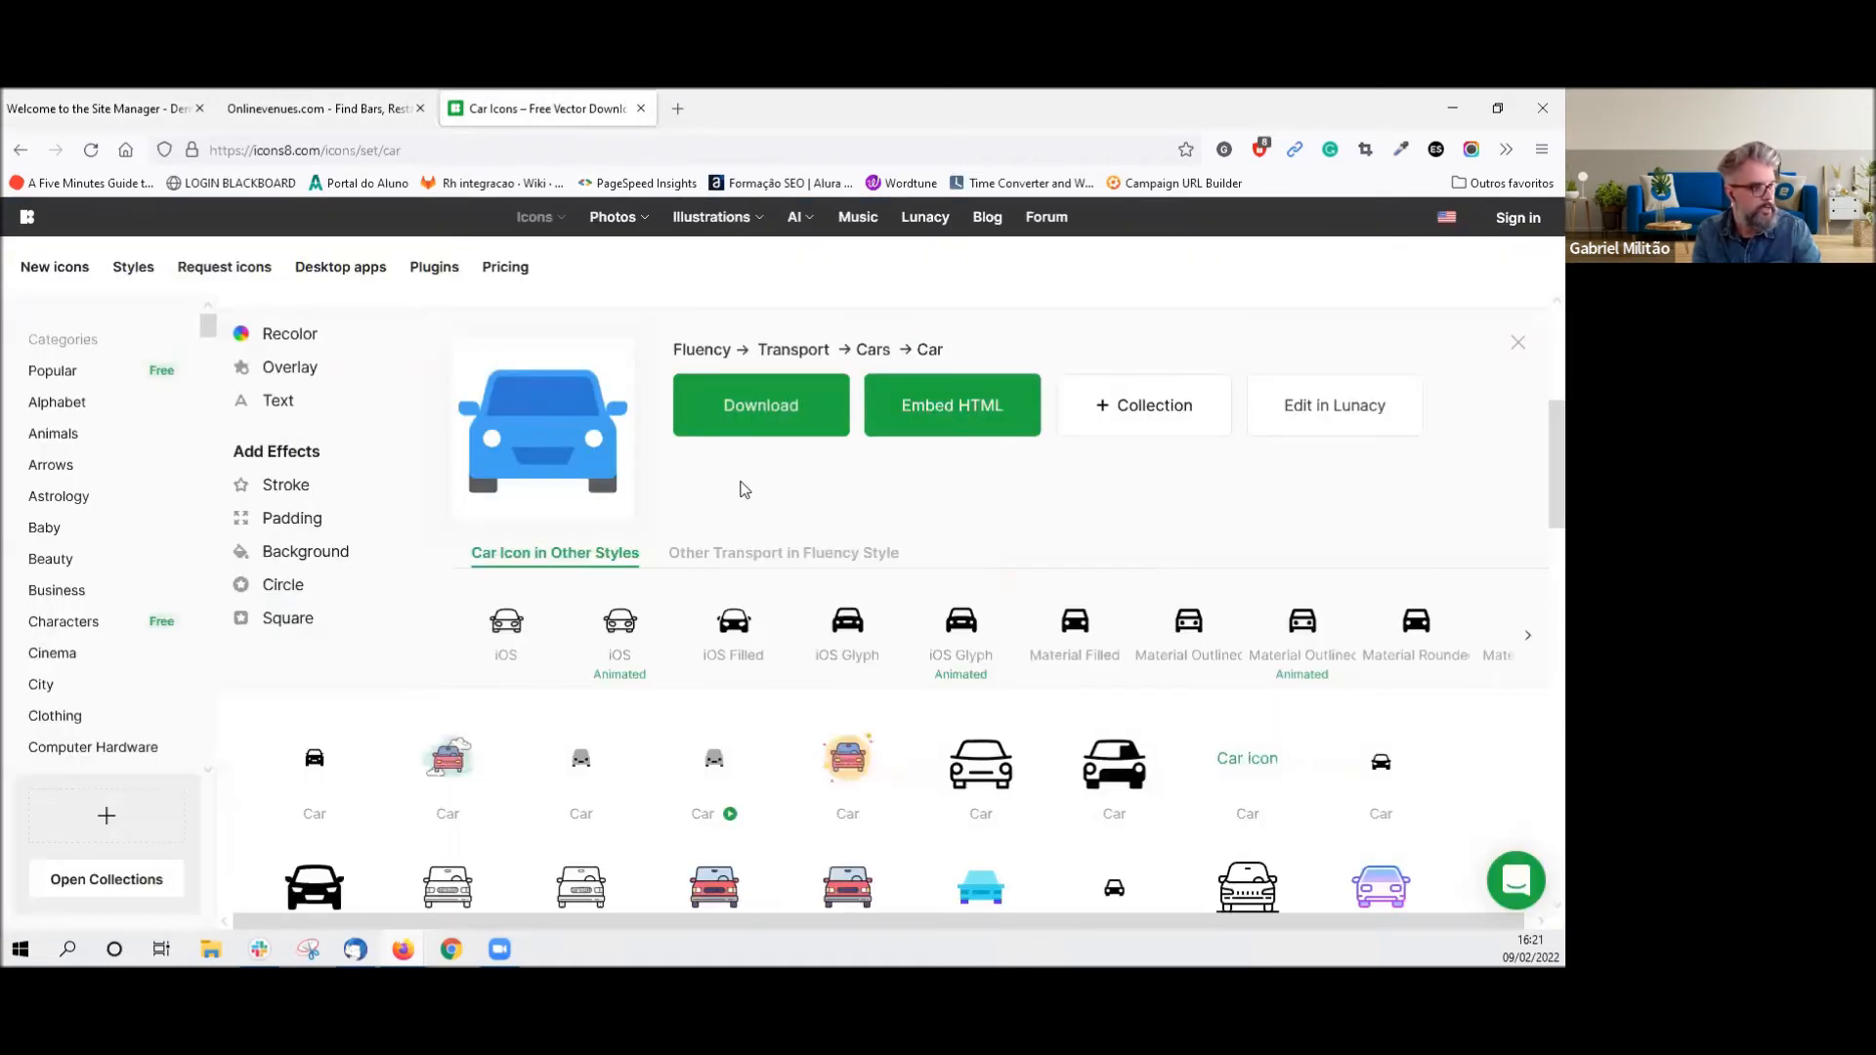
scroll(754, 536, "up", 2)
scroll(549, 717, "down", 1)
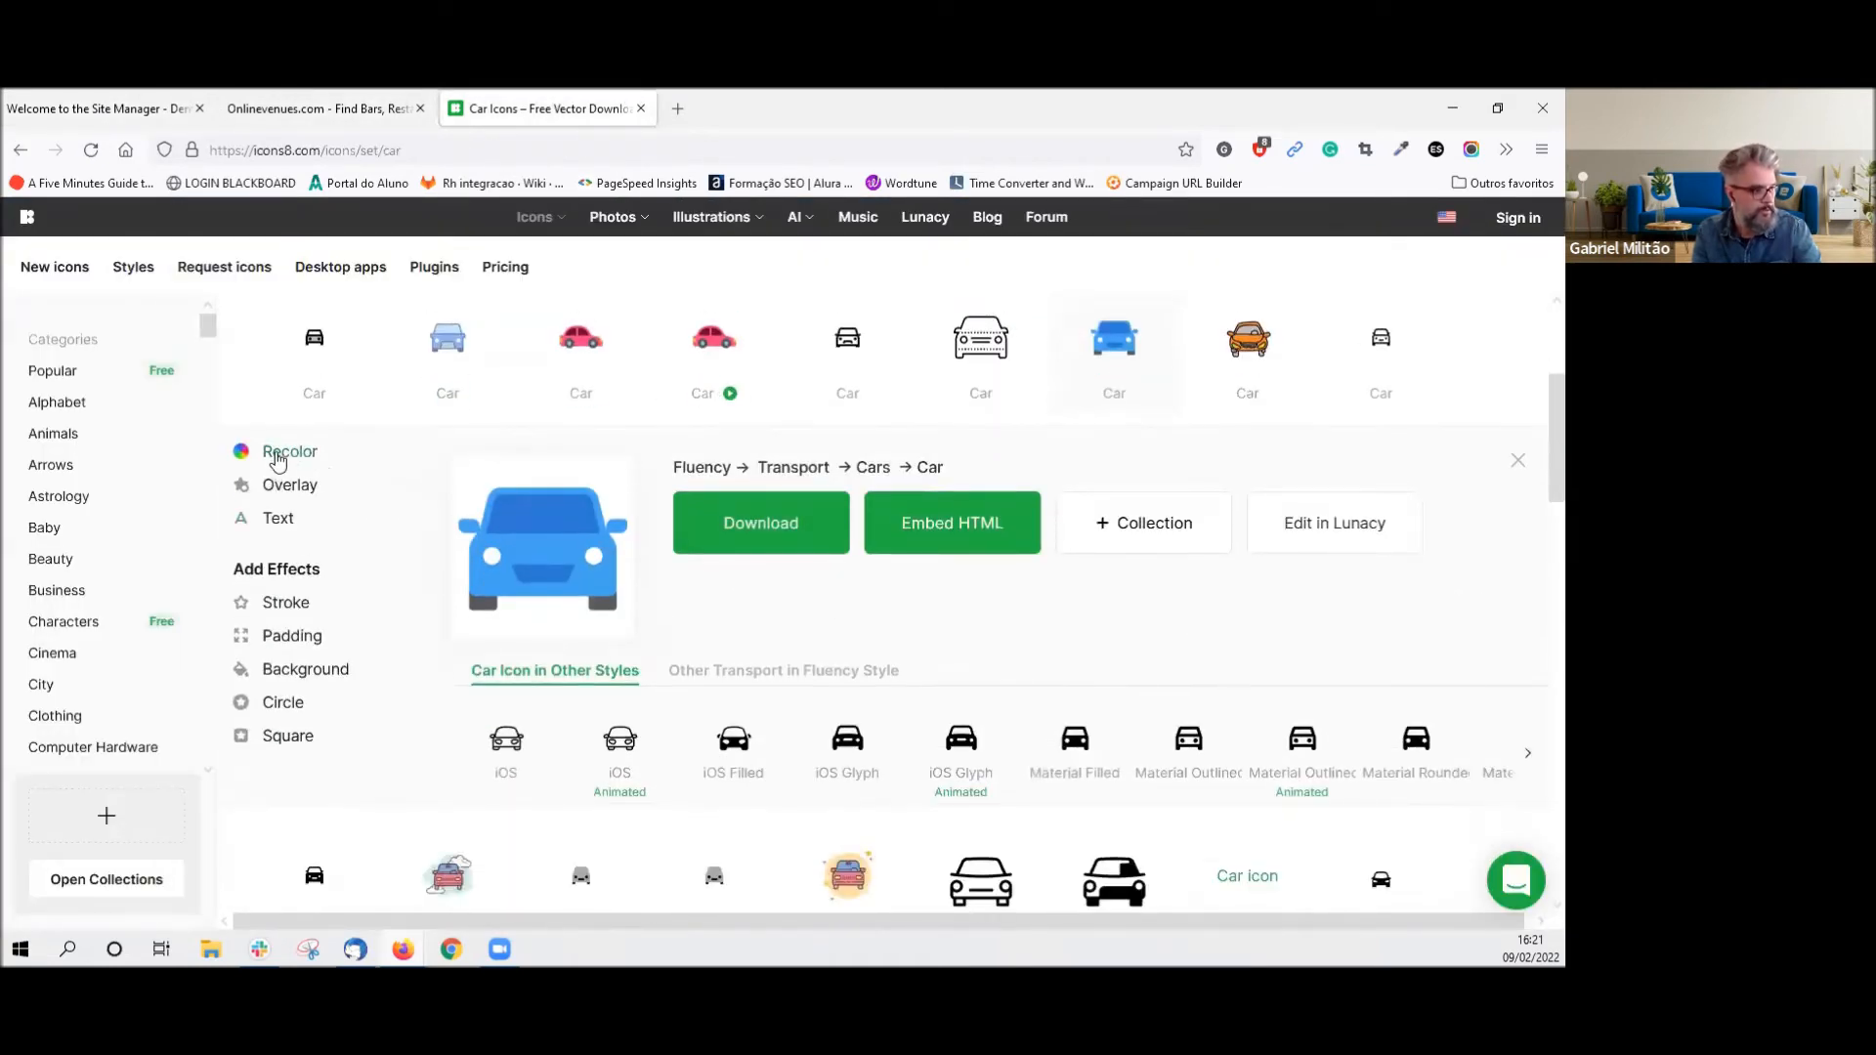
Recolor the blue car icon with red and orange #E67E22 on the body and light grey and #95A5A6 on the glass and grille.
left_click(280, 454)
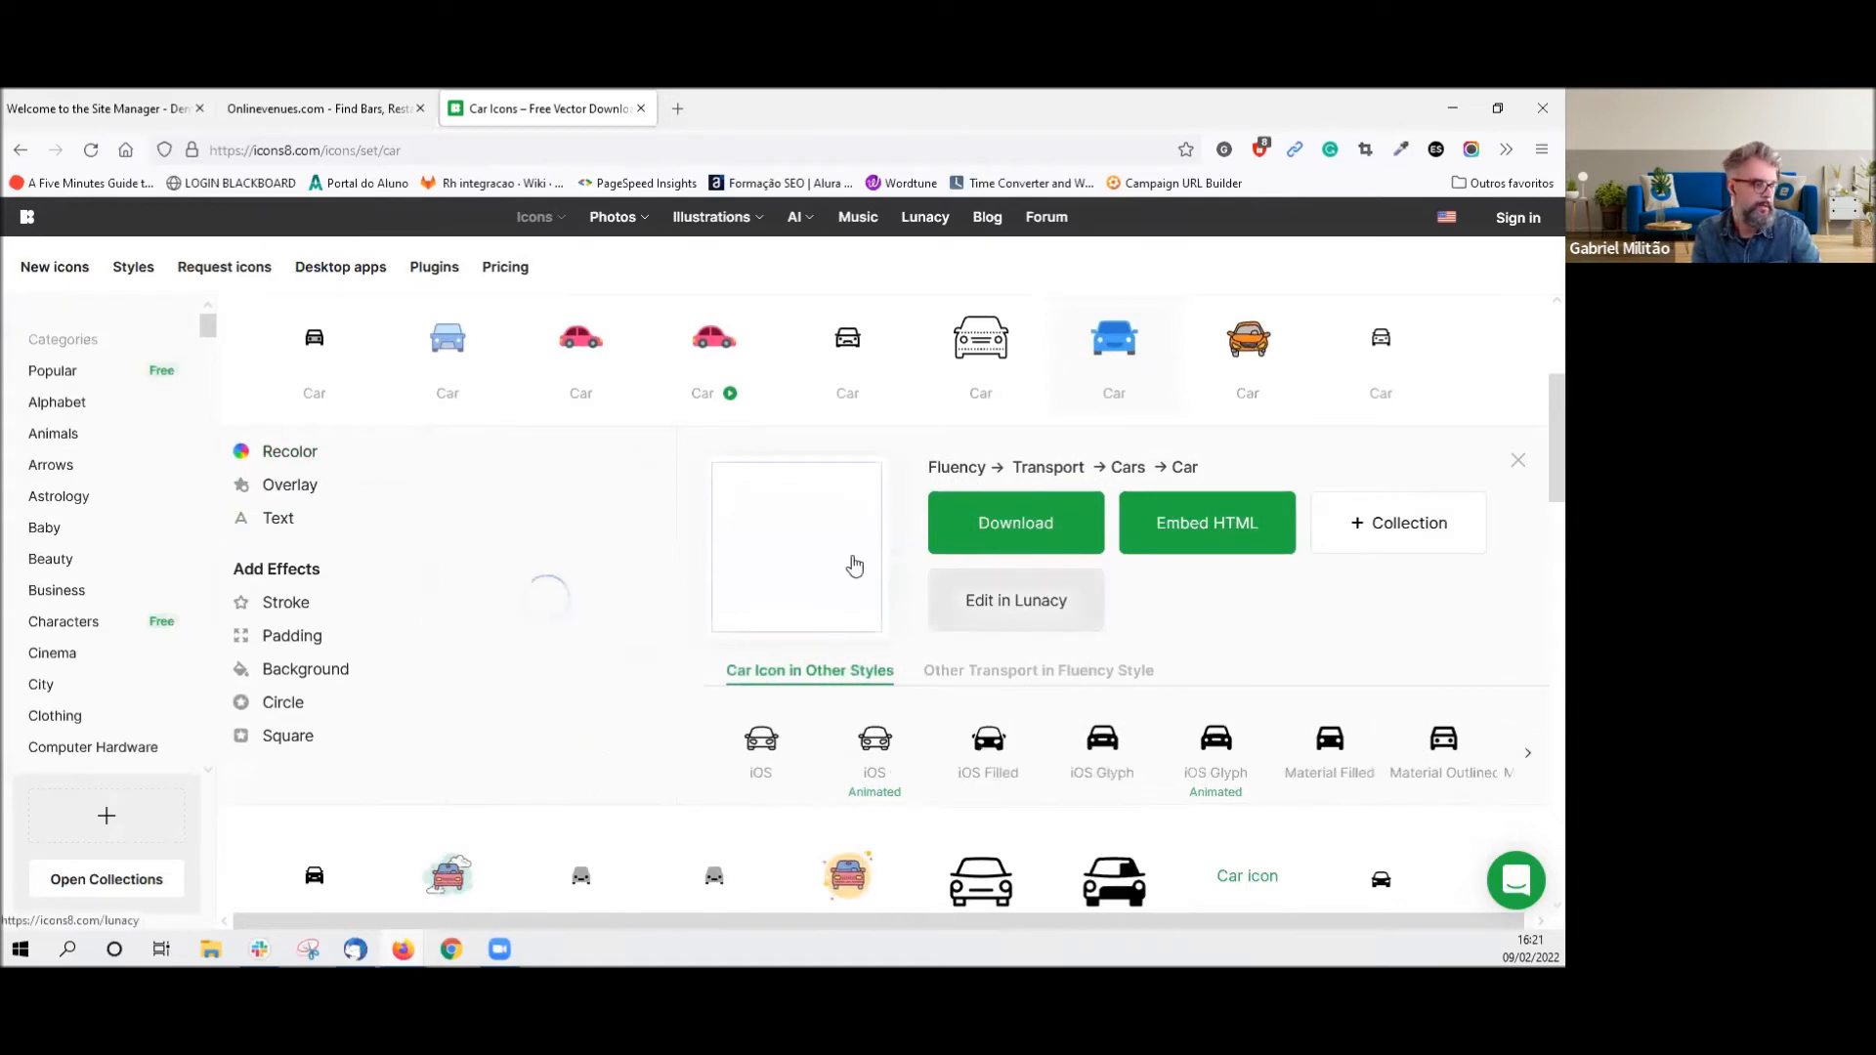
left_click(296, 110)
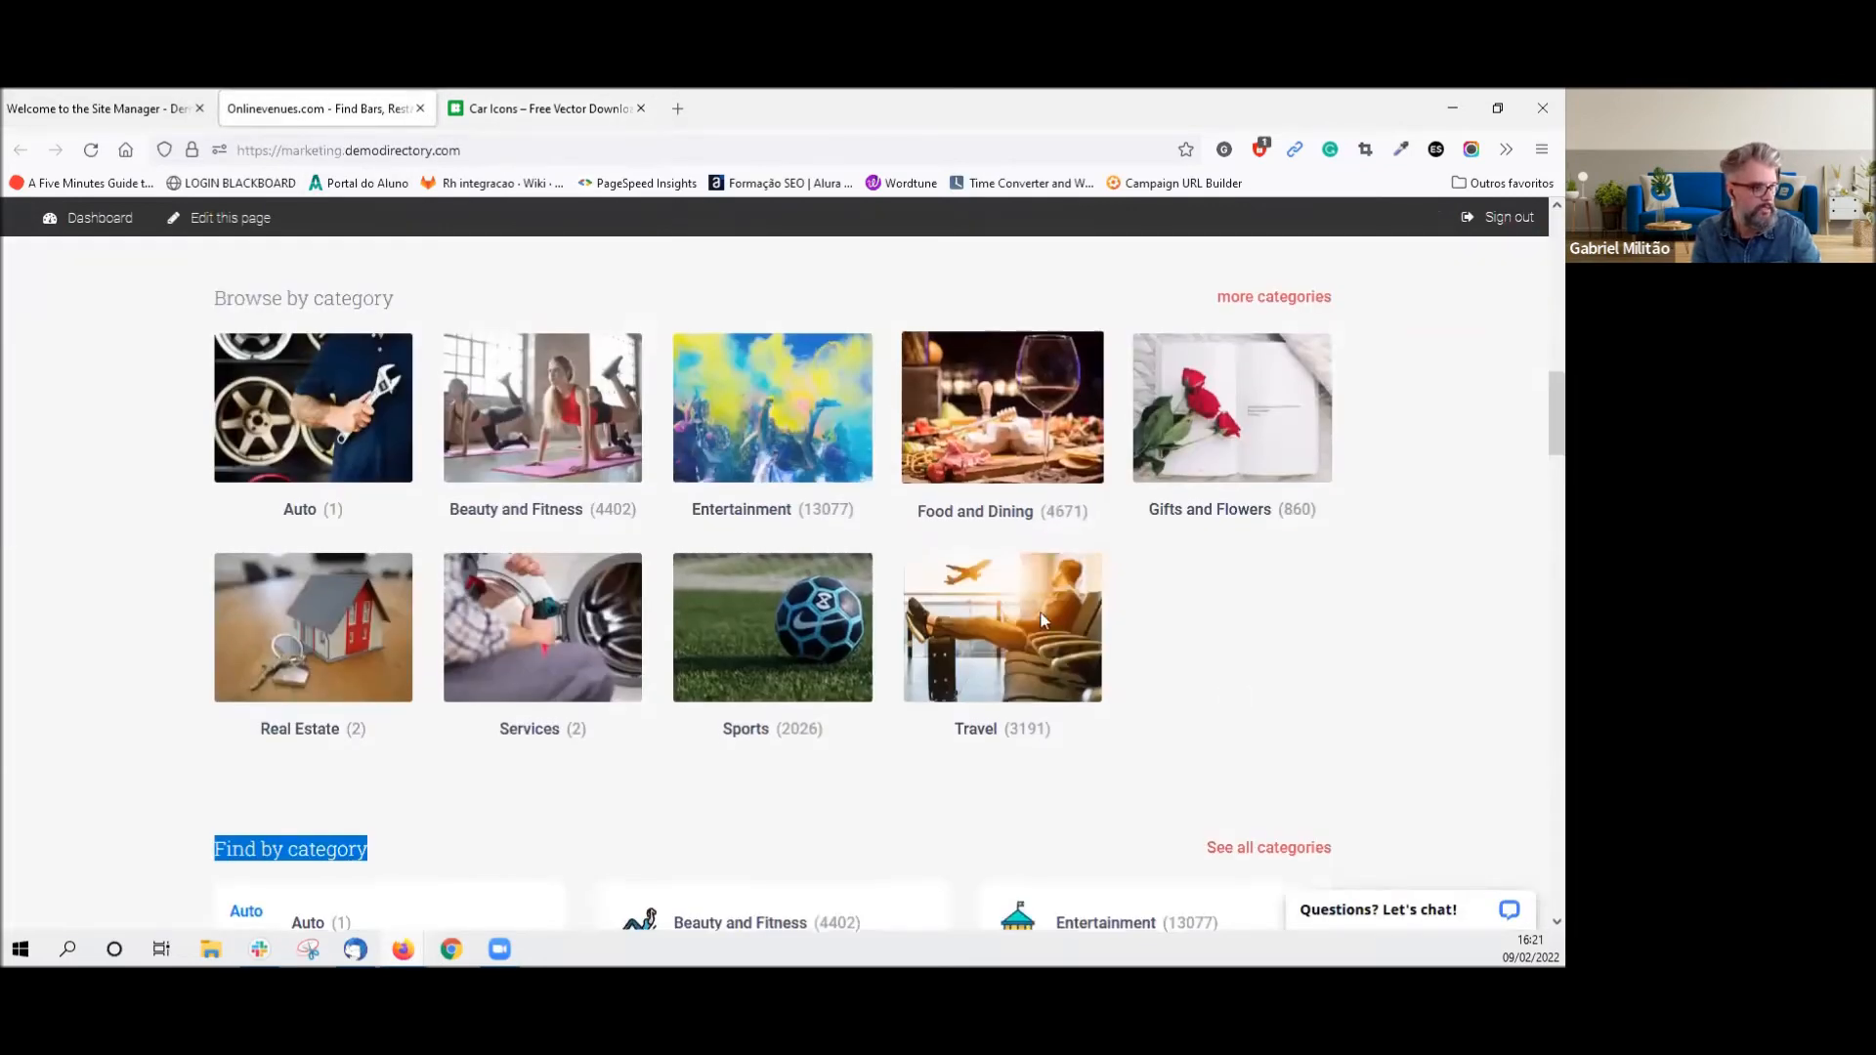
scroll(582, 585, "up", 4)
scroll(594, 577, "down", 9)
scroll(1085, 494, "up", 5)
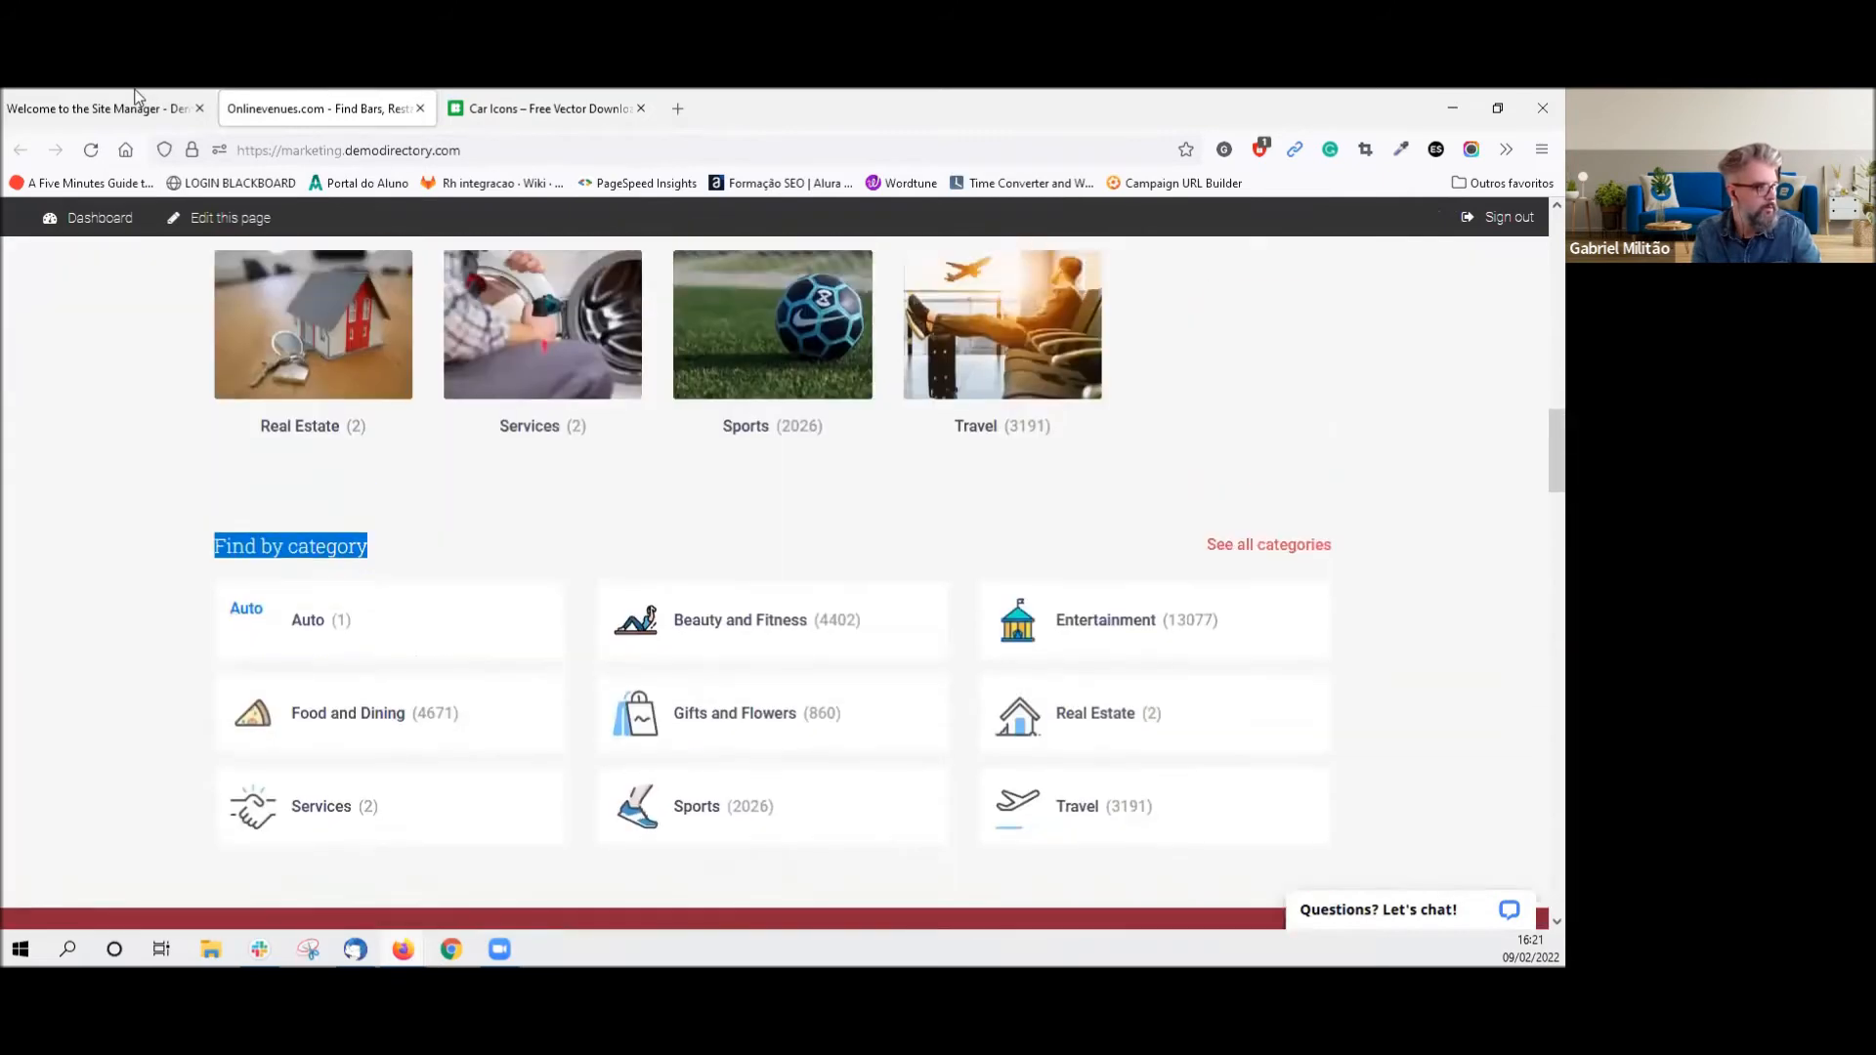
left_click(483, 100)
left_click(508, 480)
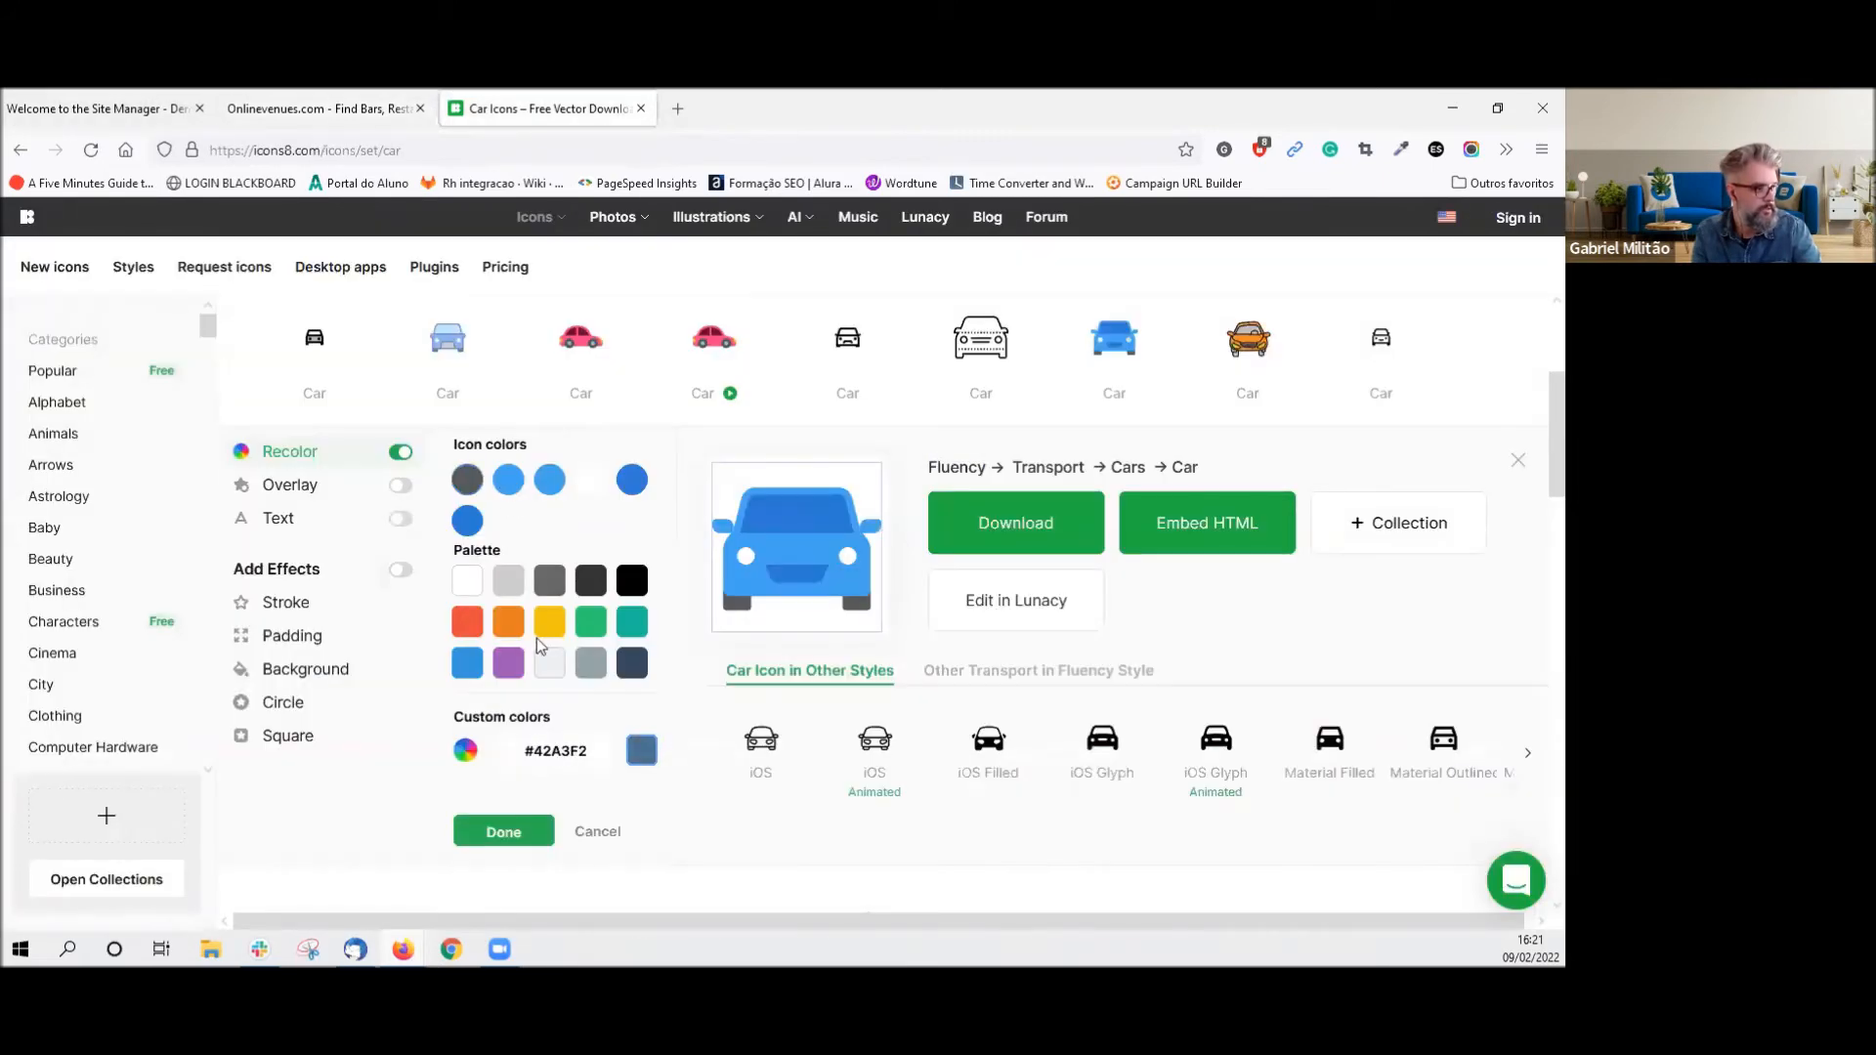
left_click(473, 623)
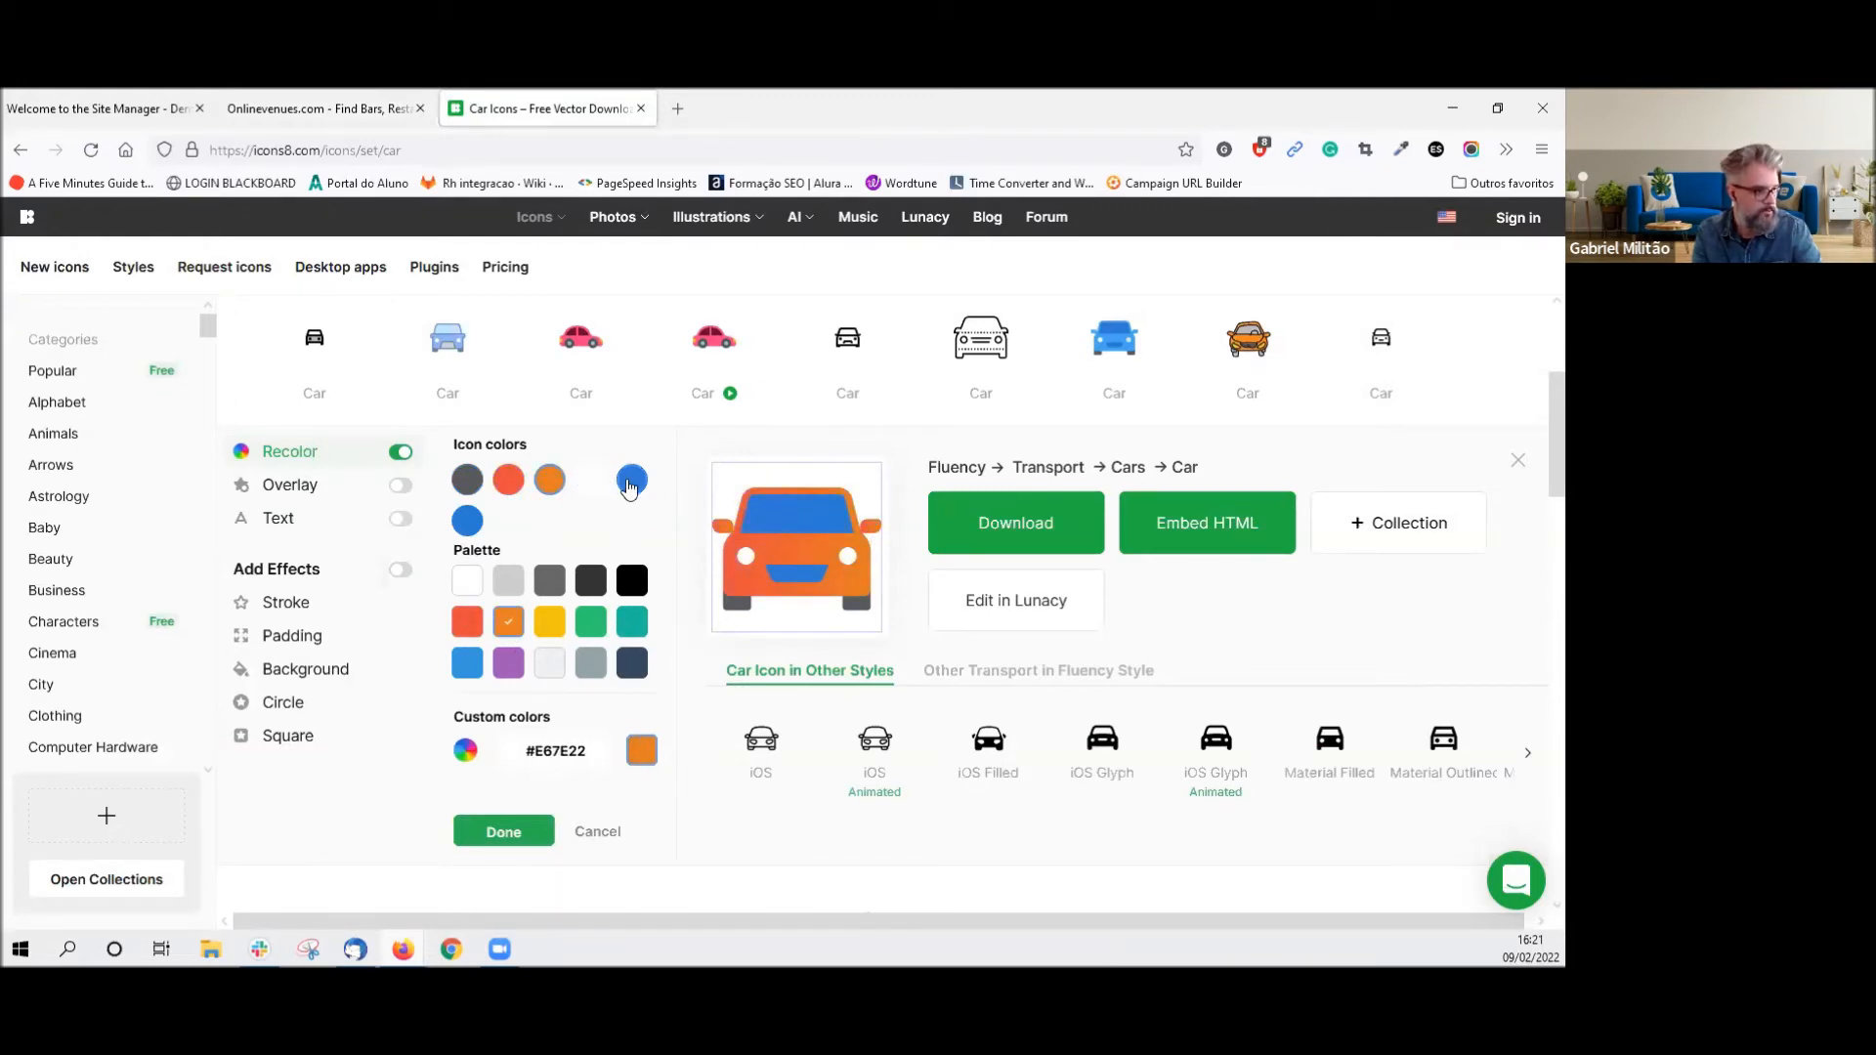
left_click(630, 482)
left_click(591, 662)
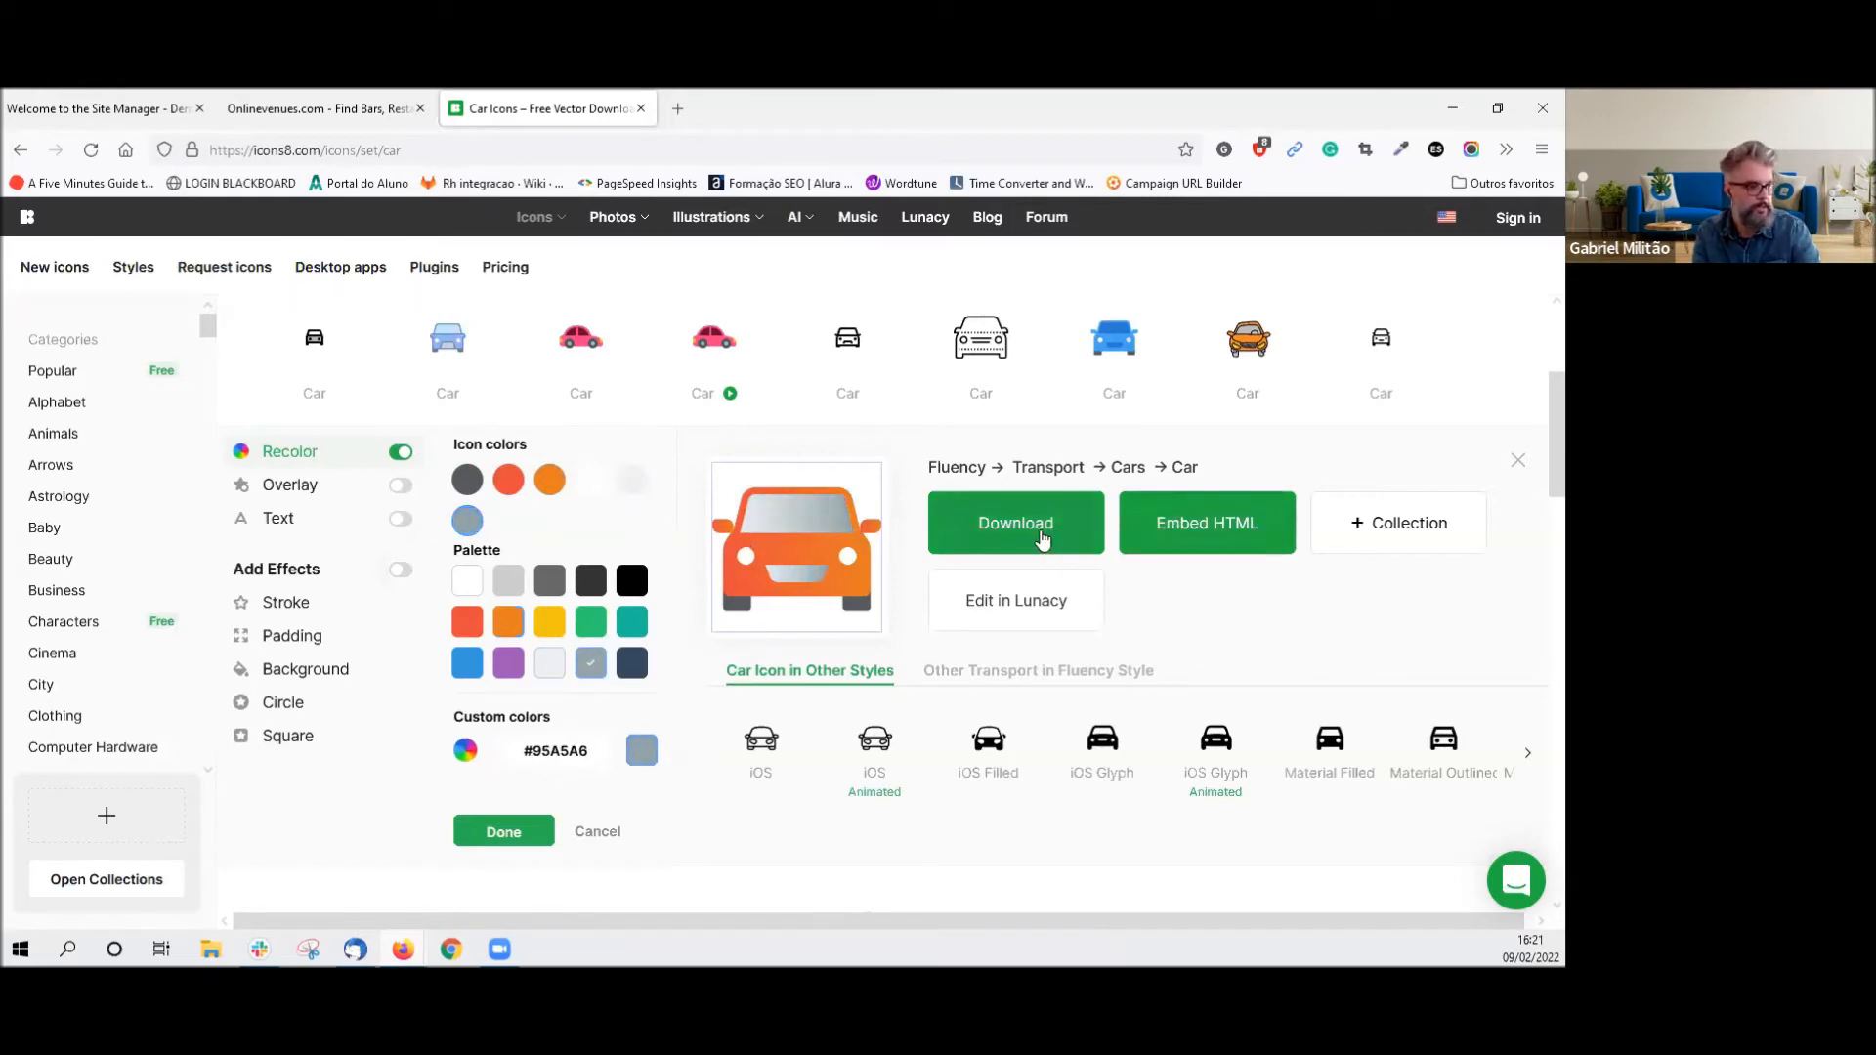
Download the recolored car icon for free as a 48px PNG, saving it in Downloads as icons8-car-48 over the existing file.
left_click(1043, 540)
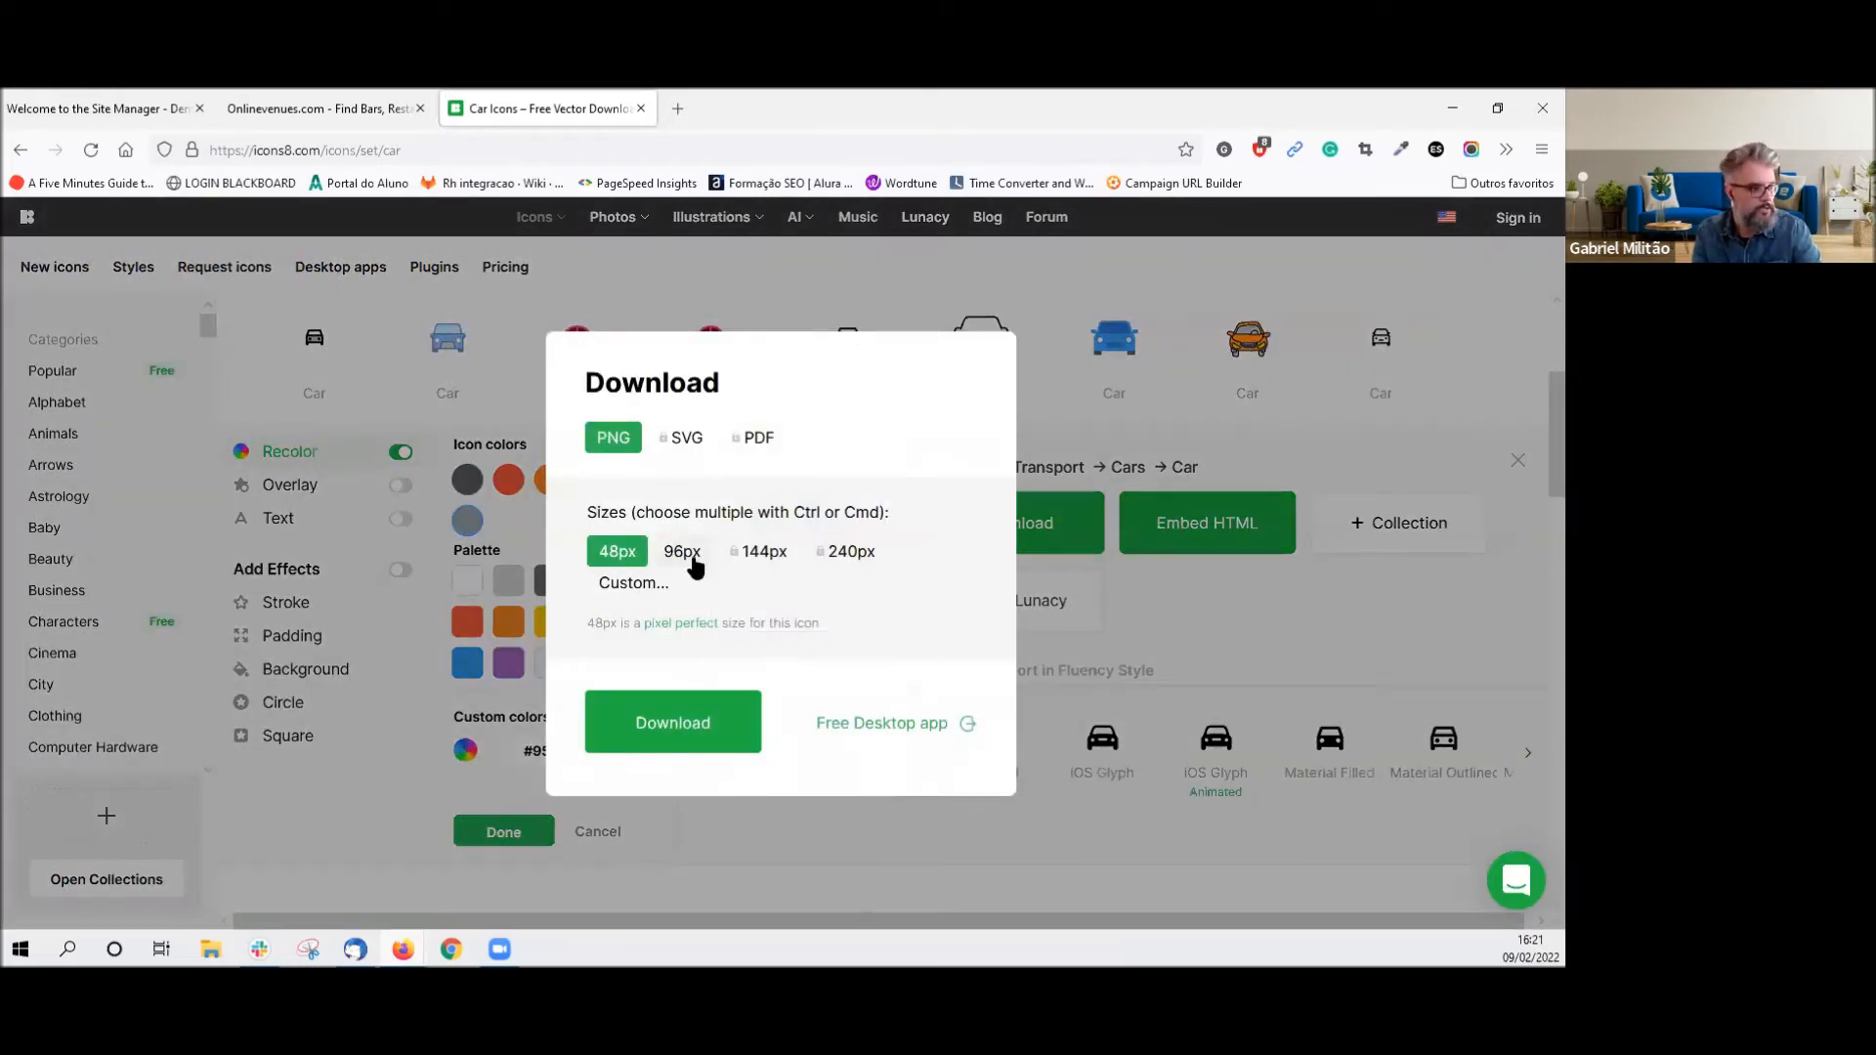
left_click(689, 555)
left_click(635, 561)
left_click(678, 559)
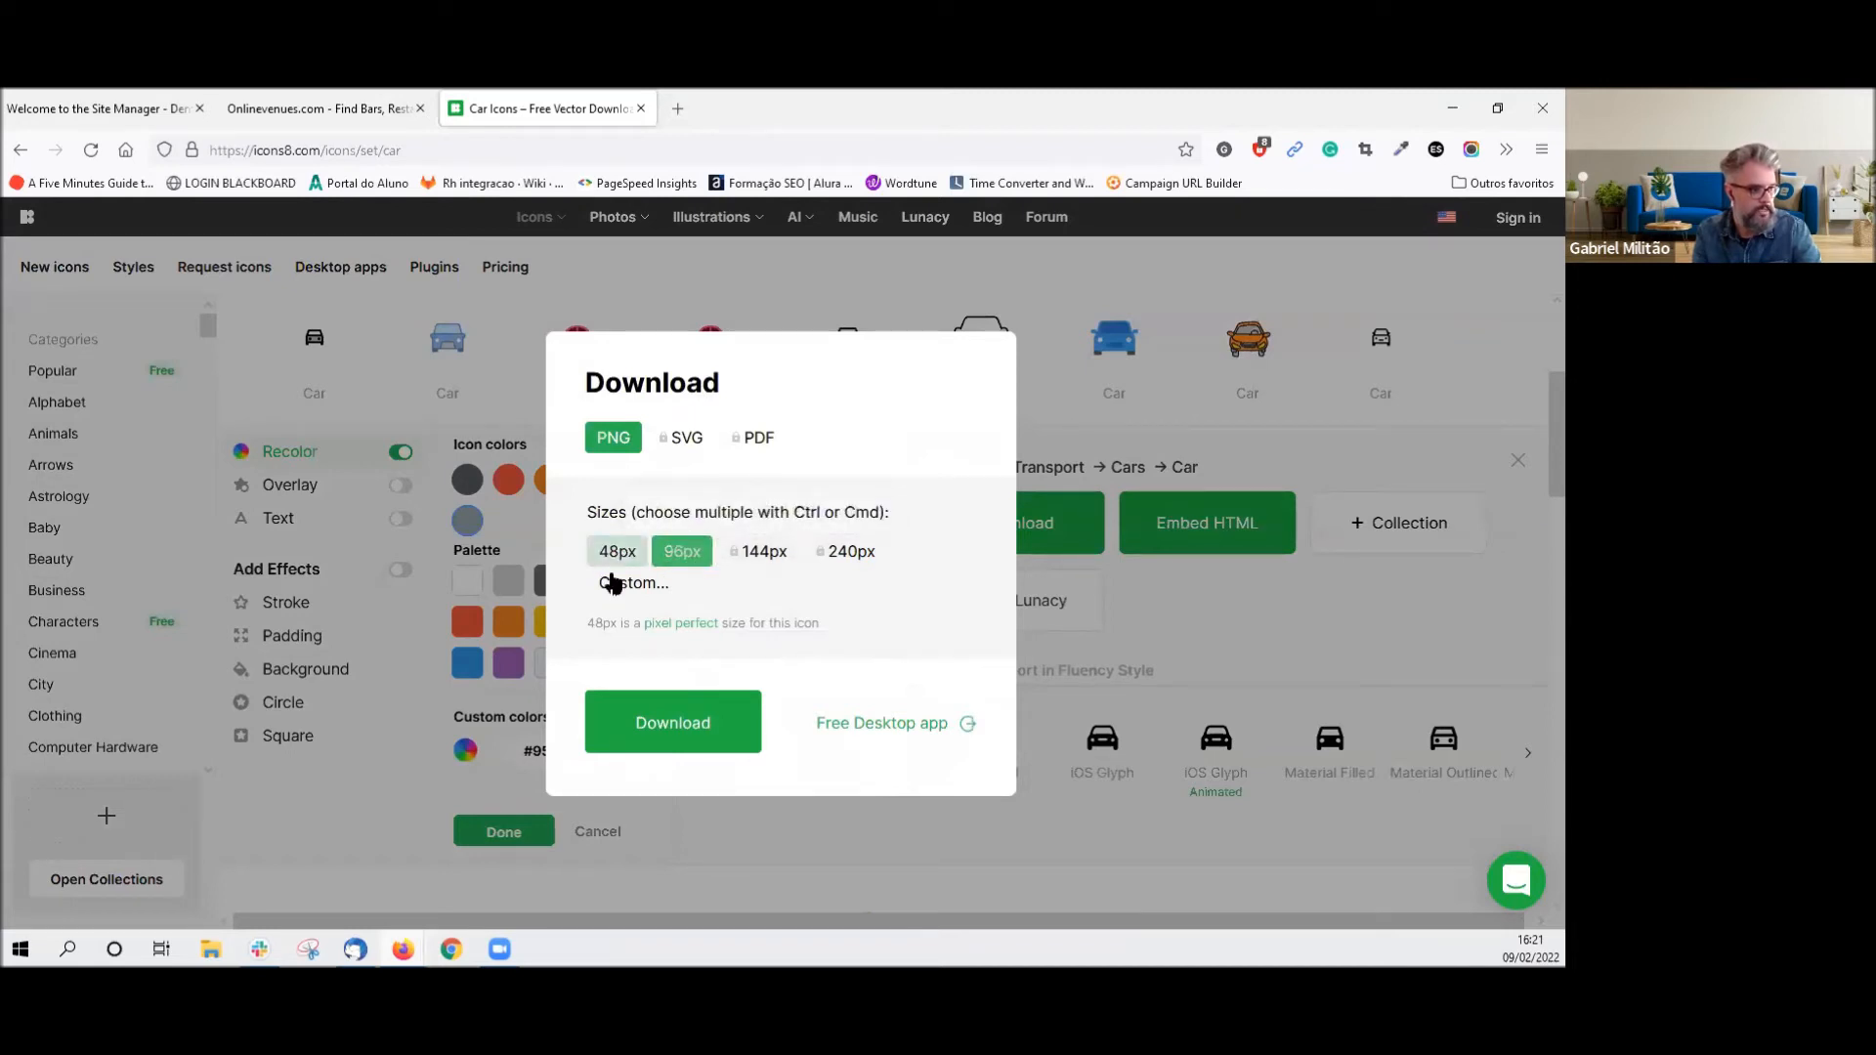
left_click(610, 567)
left_click(722, 735)
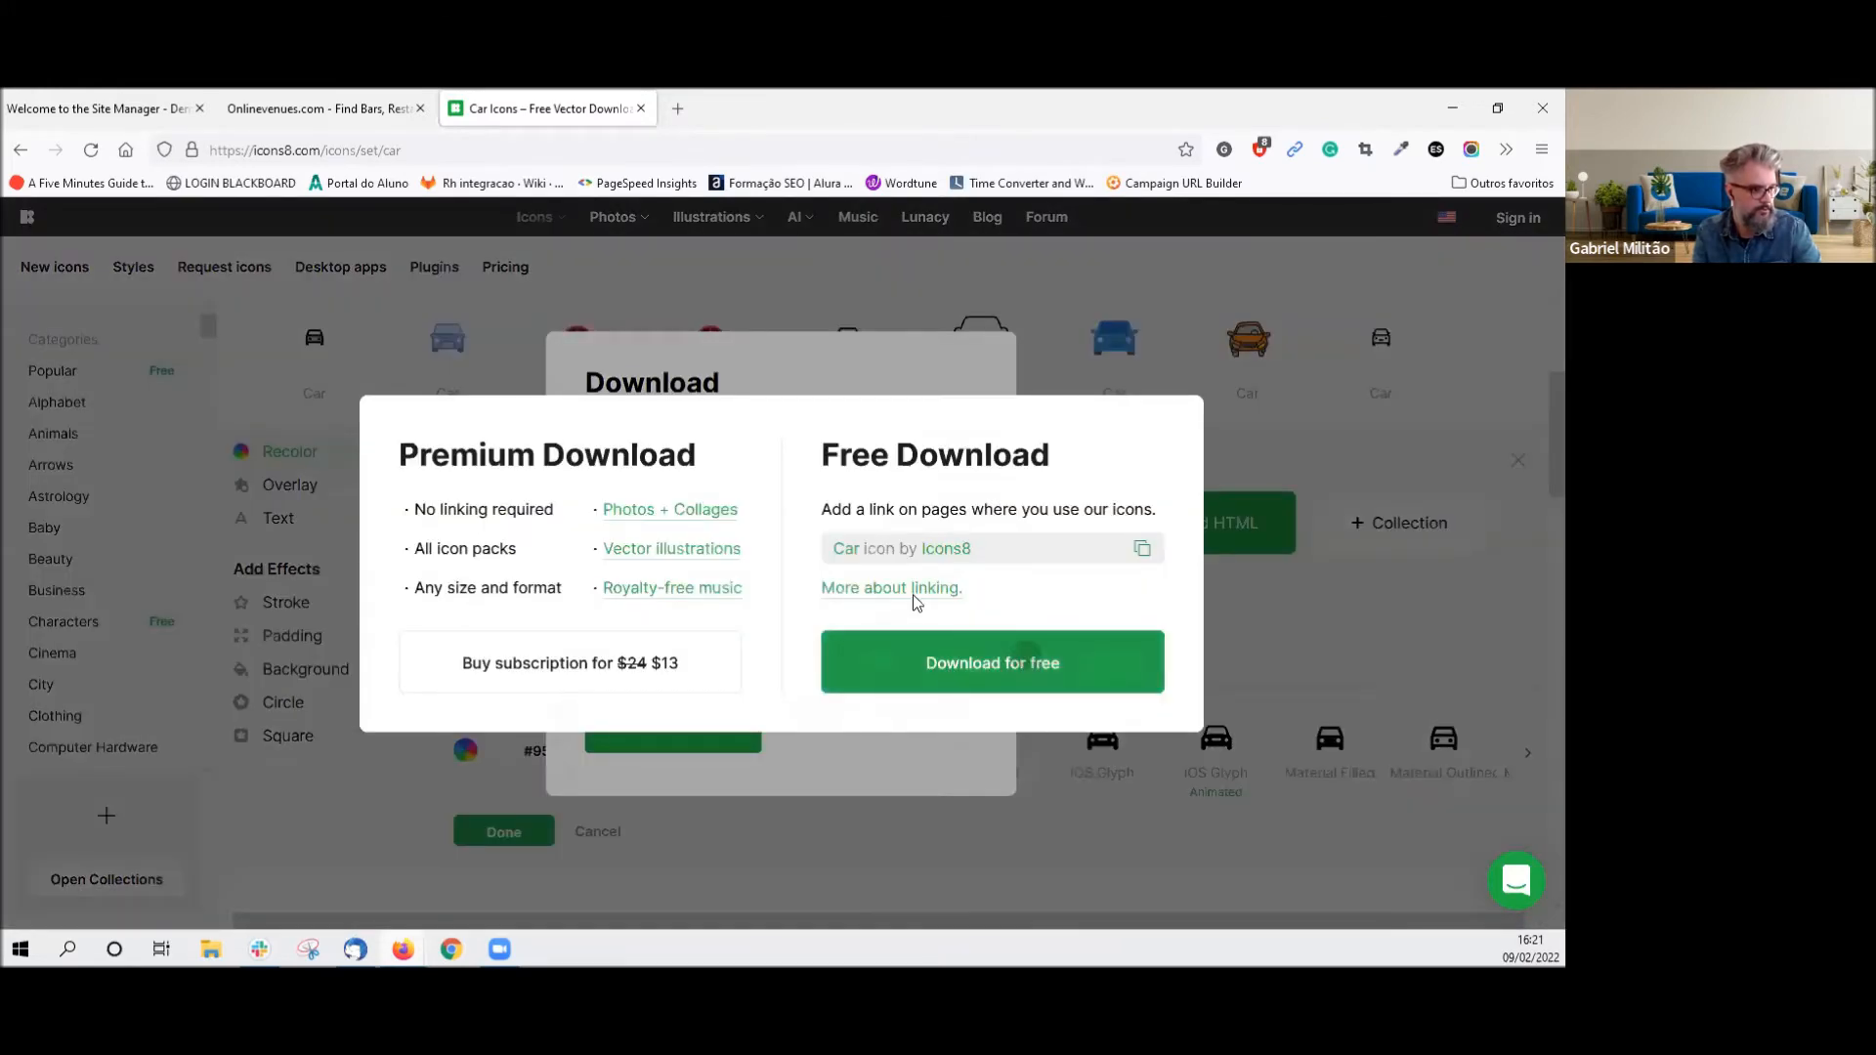
left_click(1003, 658)
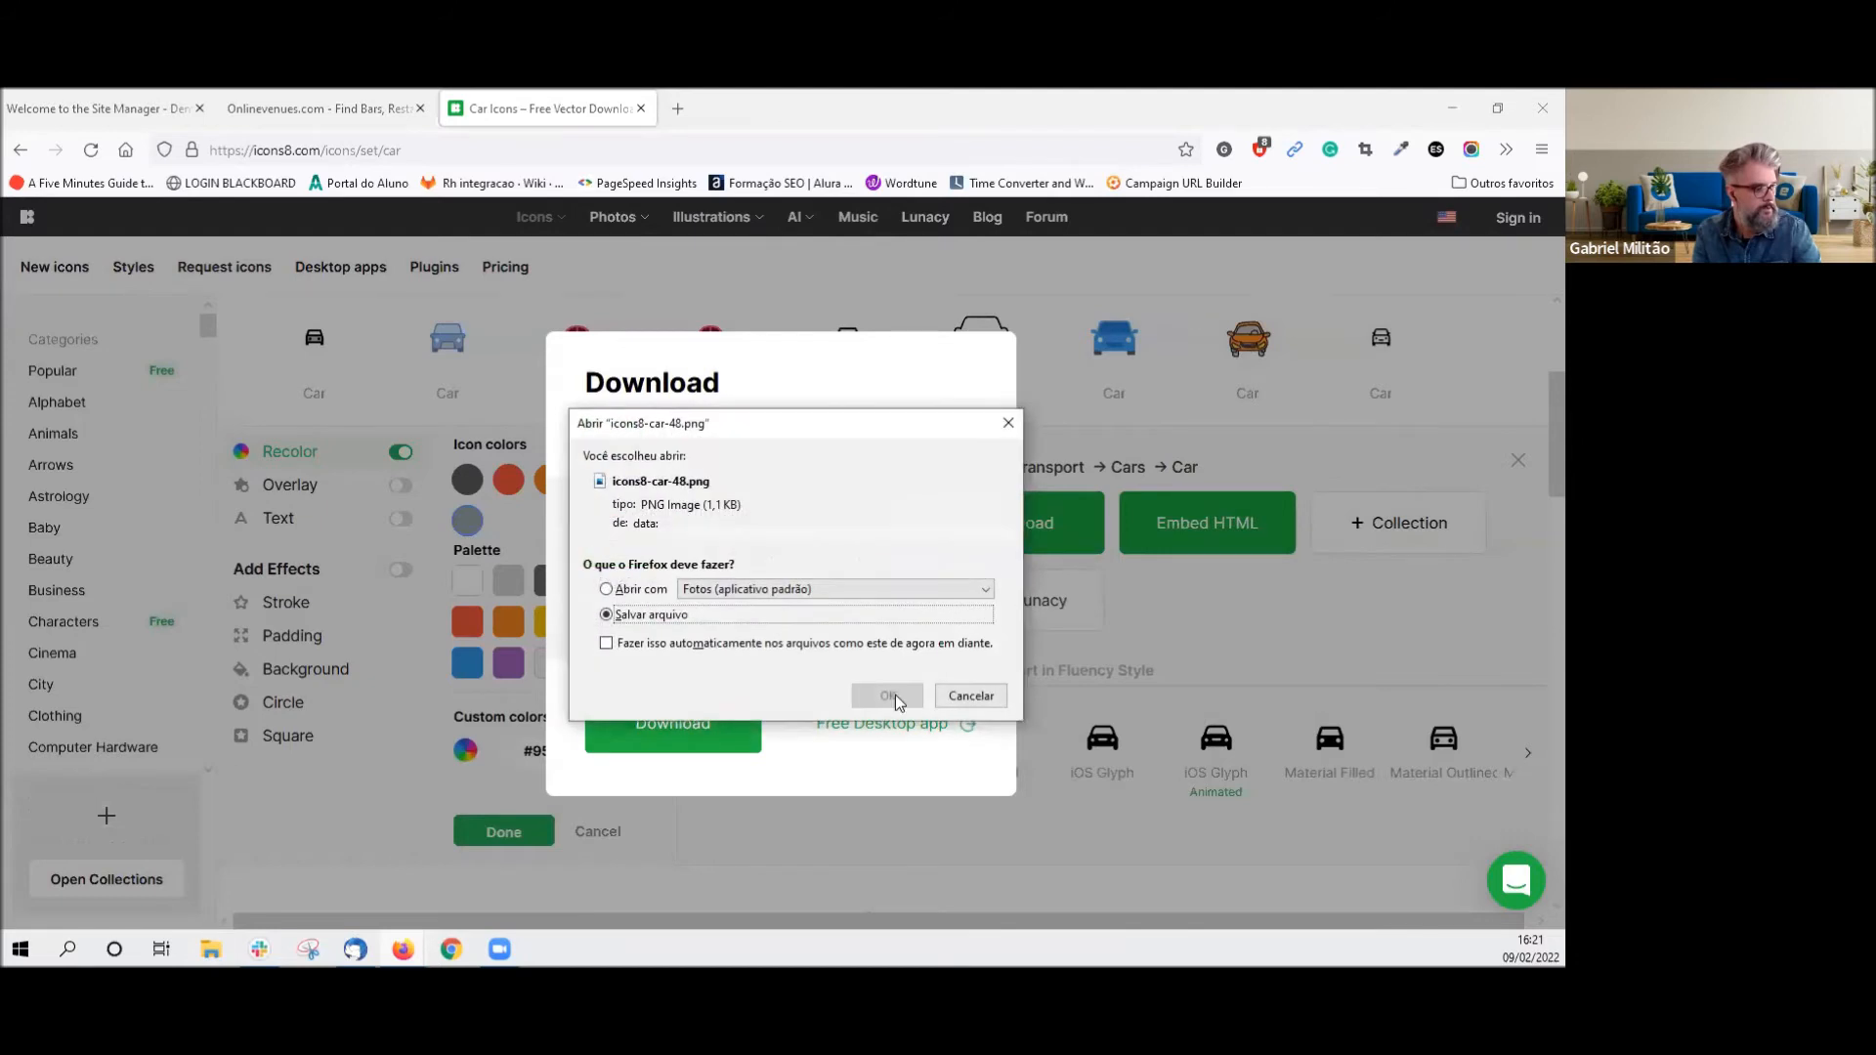
left_click(886, 694)
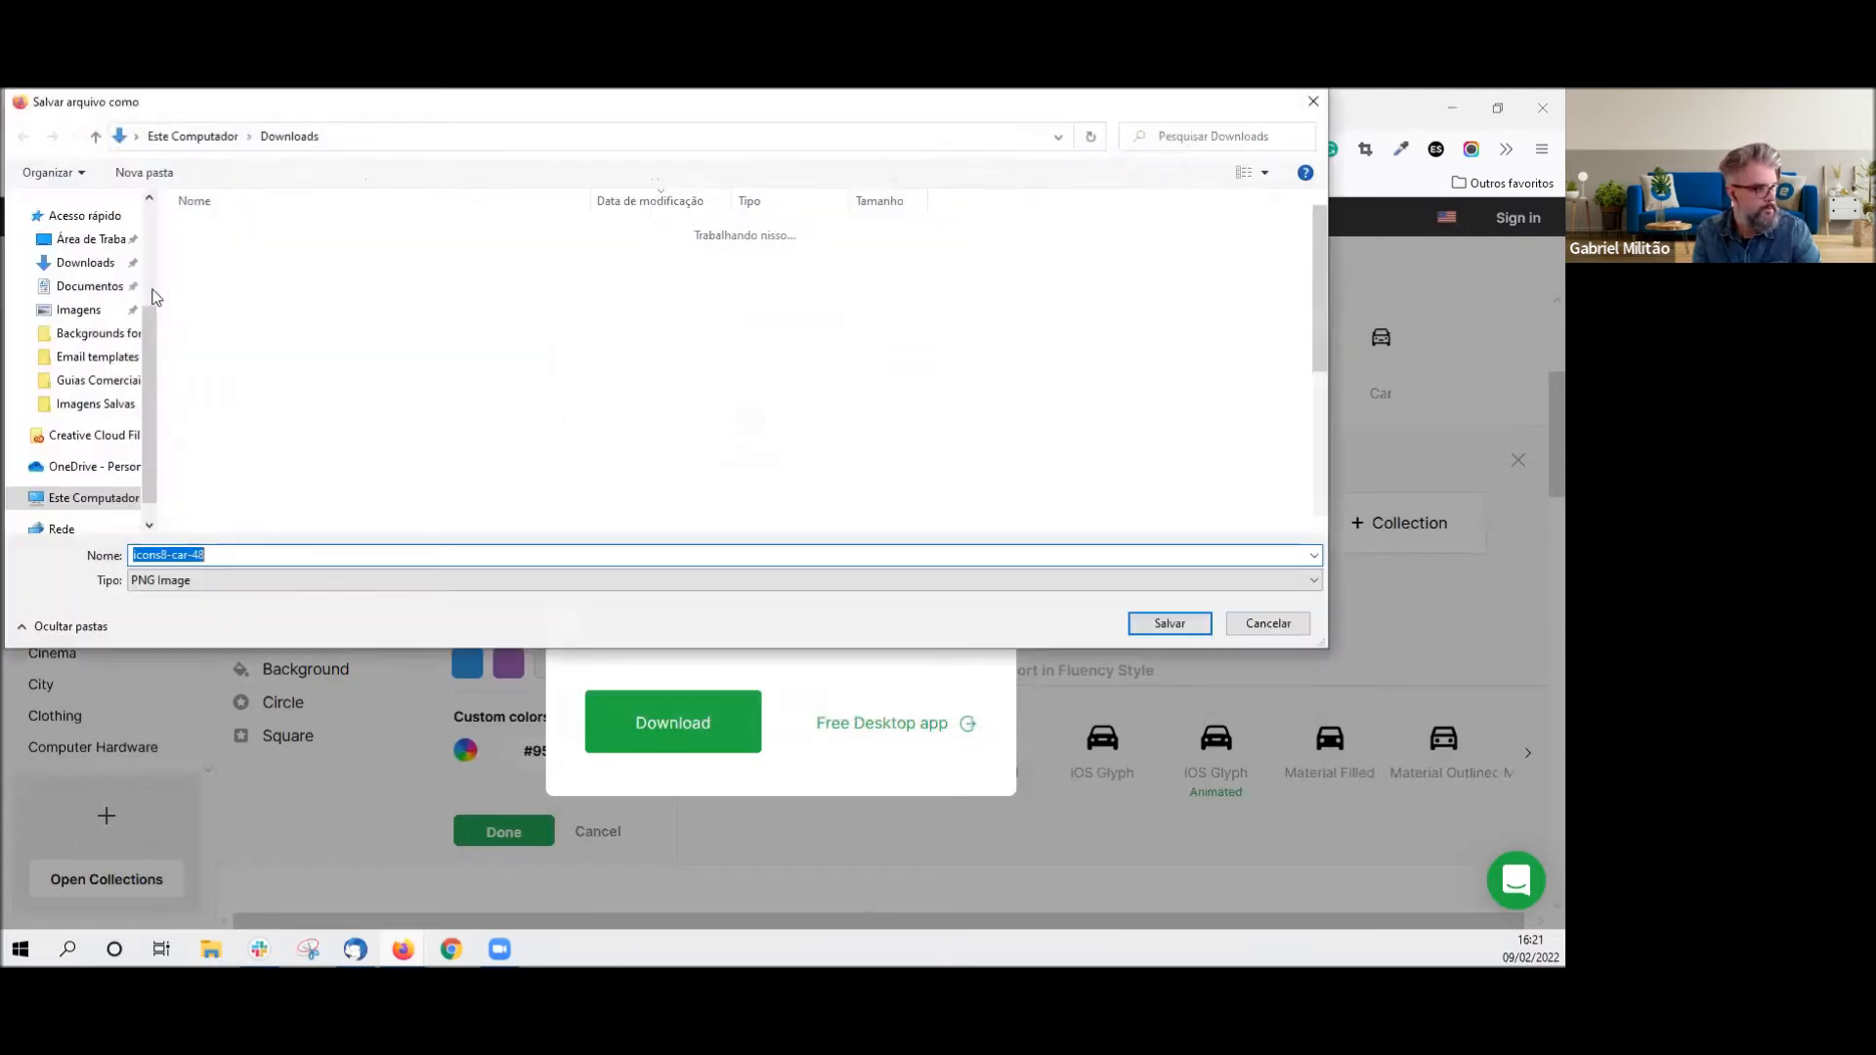
left_click(1169, 624)
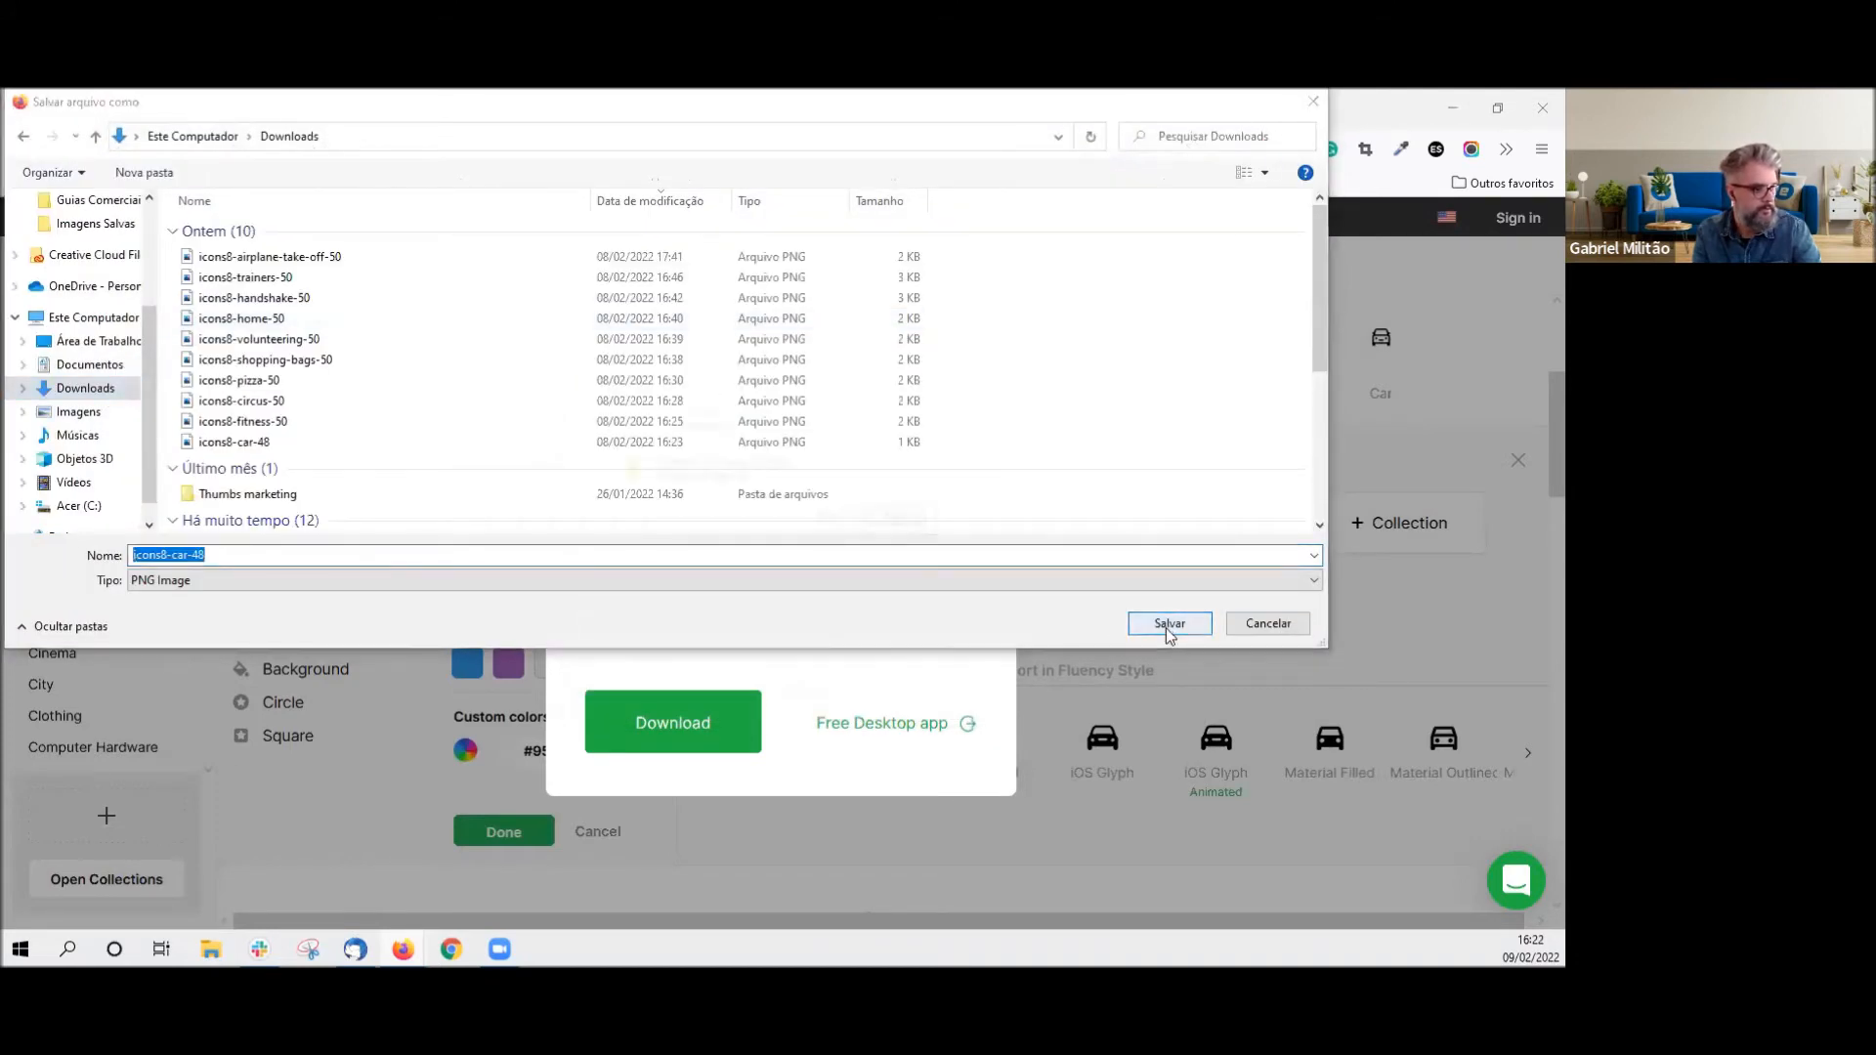
left_click(828, 519)
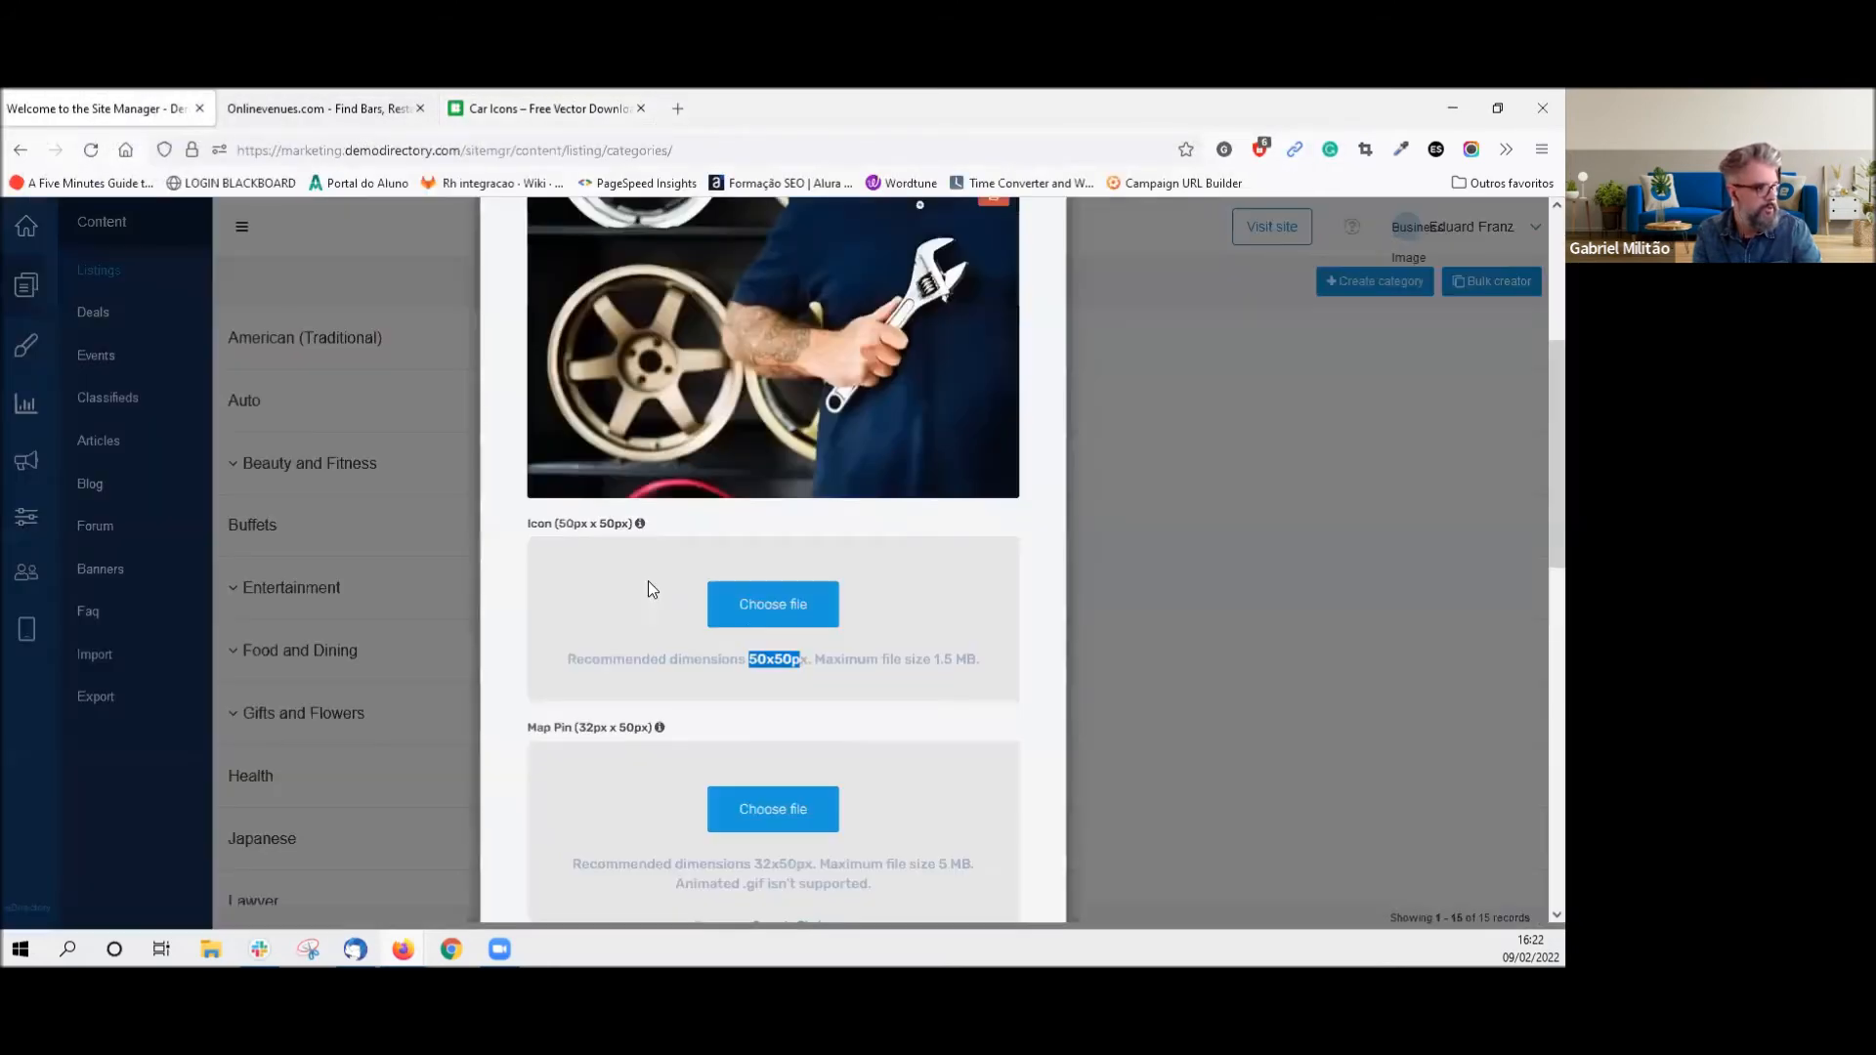
Upload the icons8-car-48 image from Downloads as the Auto category's icon in the site manager.
left_click(95, 109)
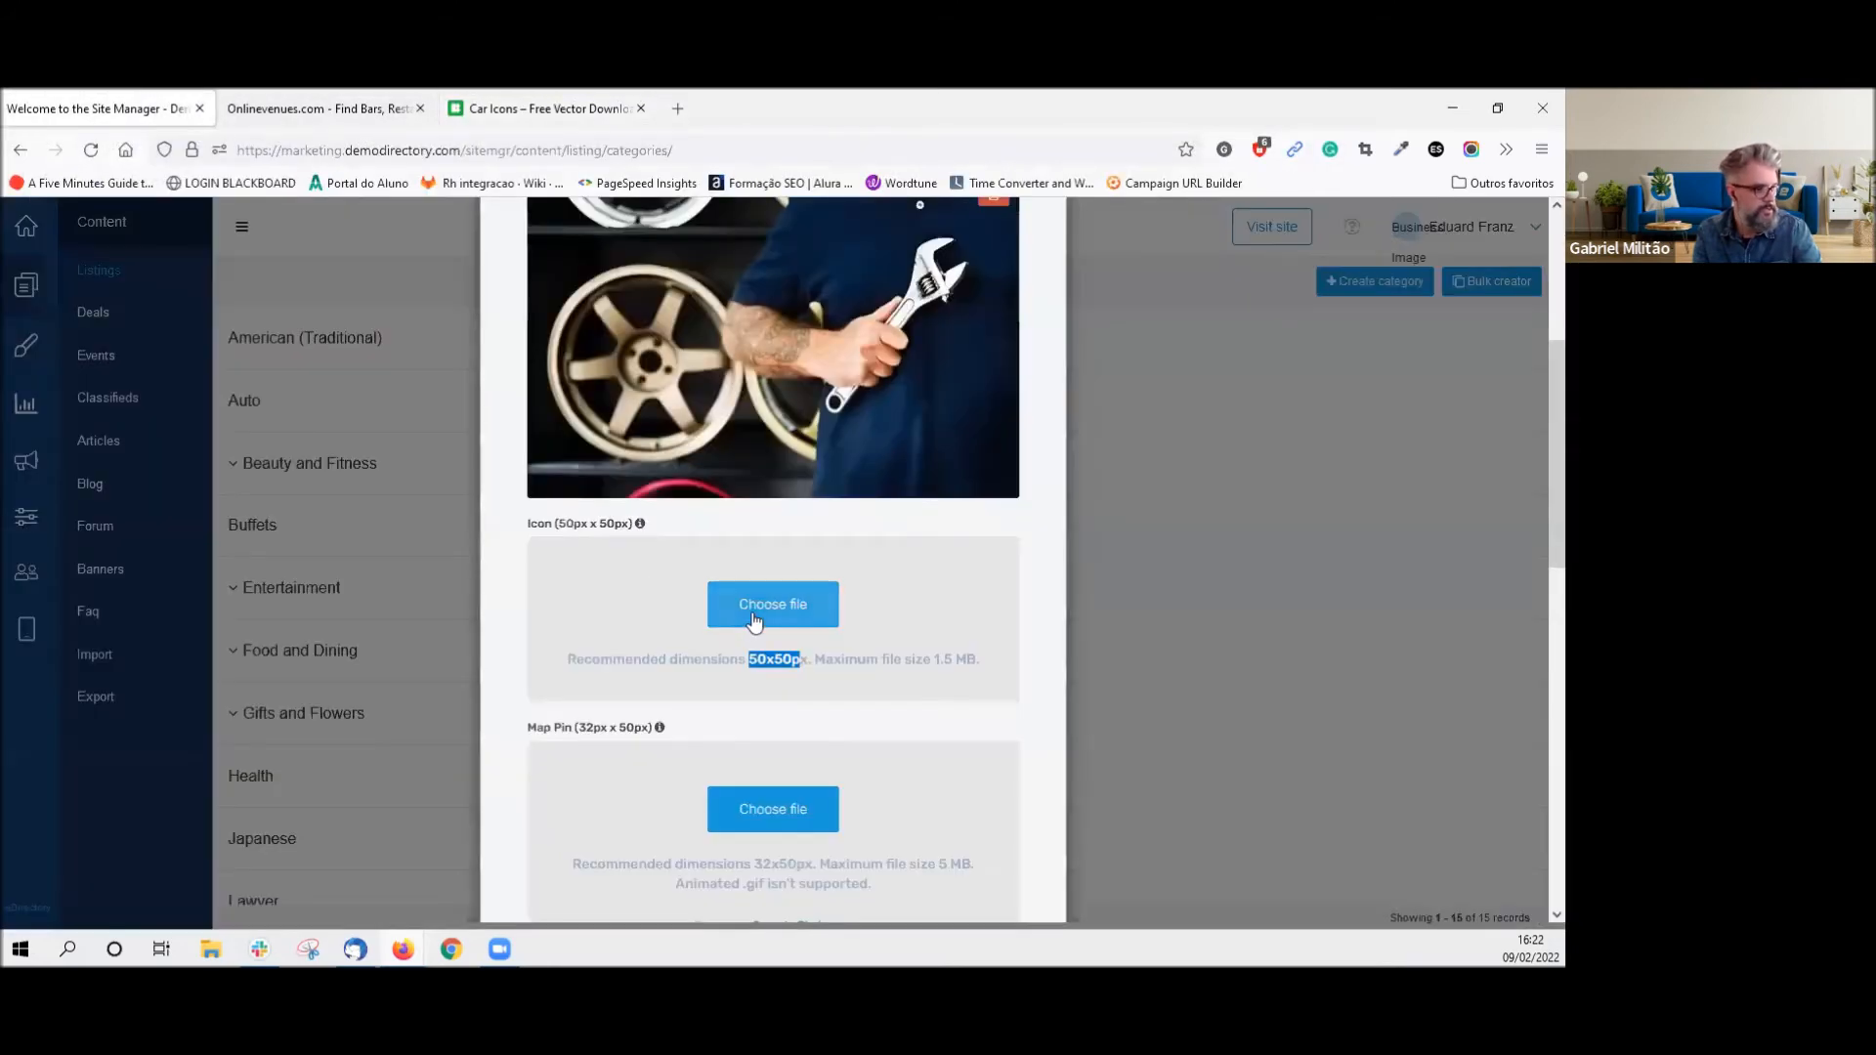
left_click(744, 610)
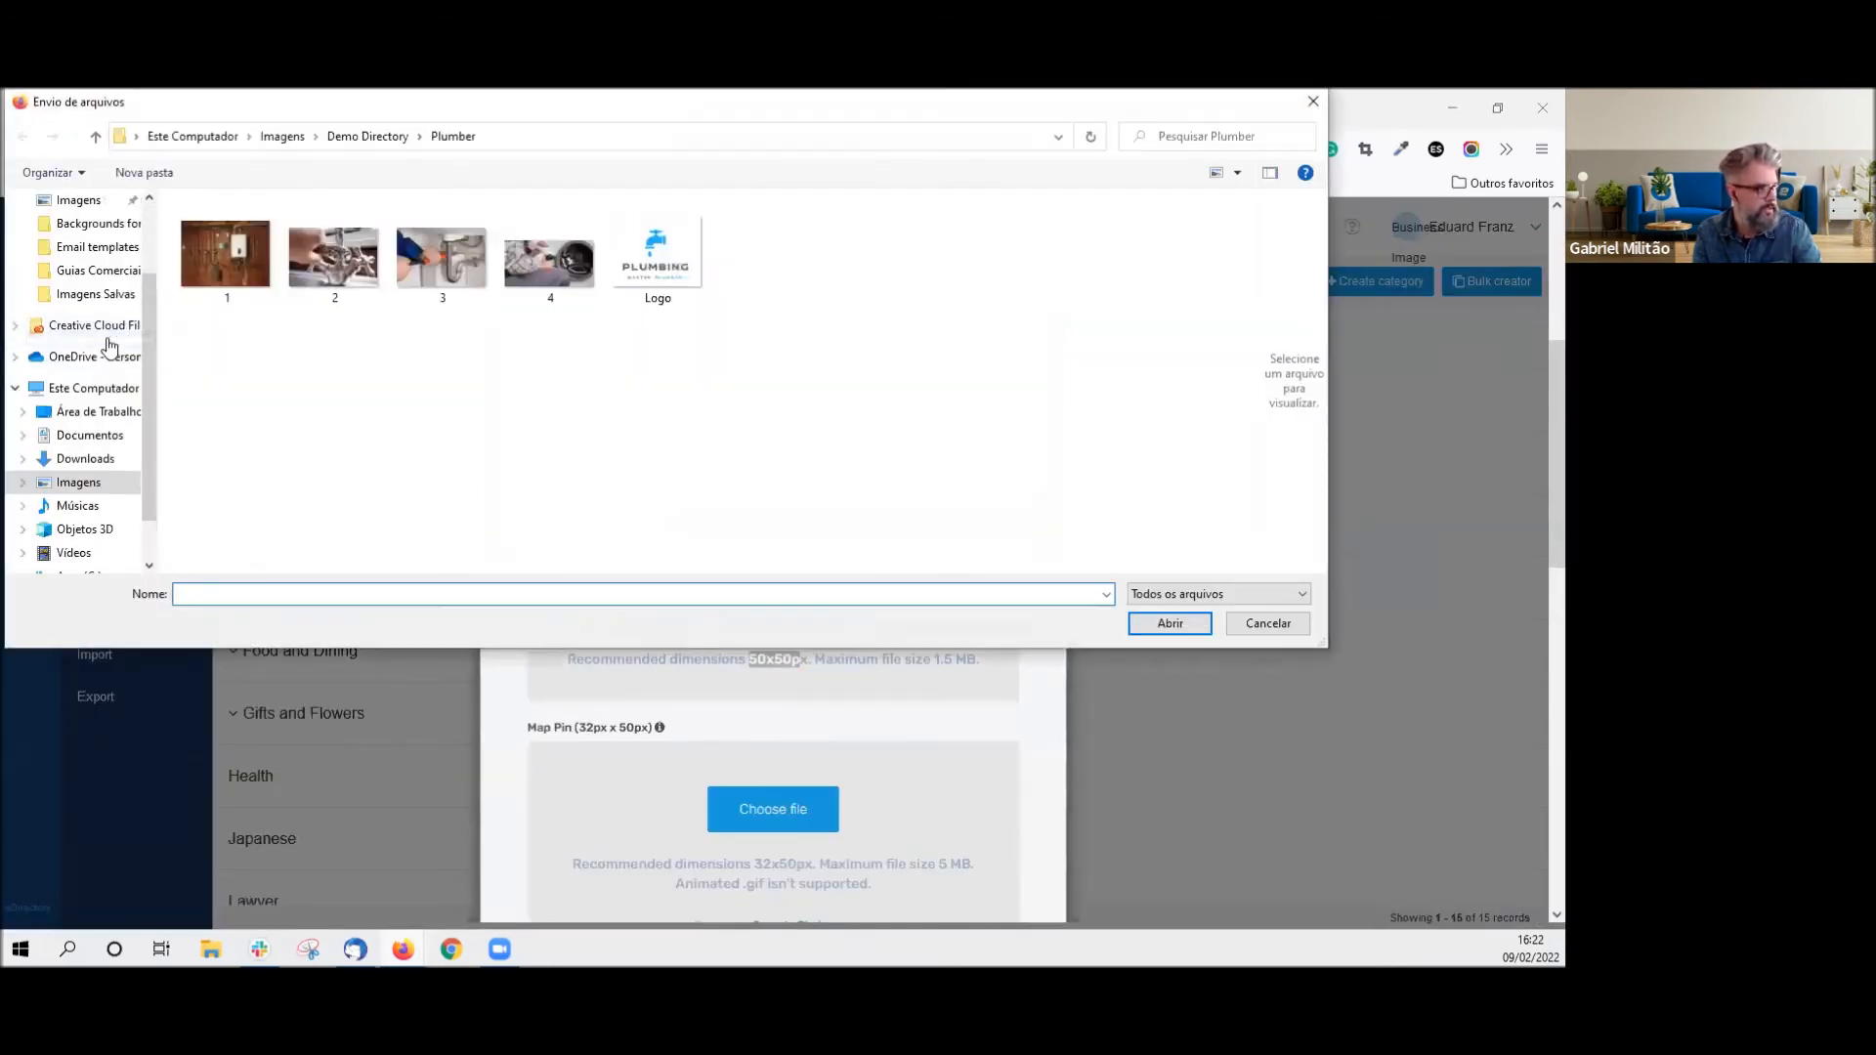
left_click(98, 506)
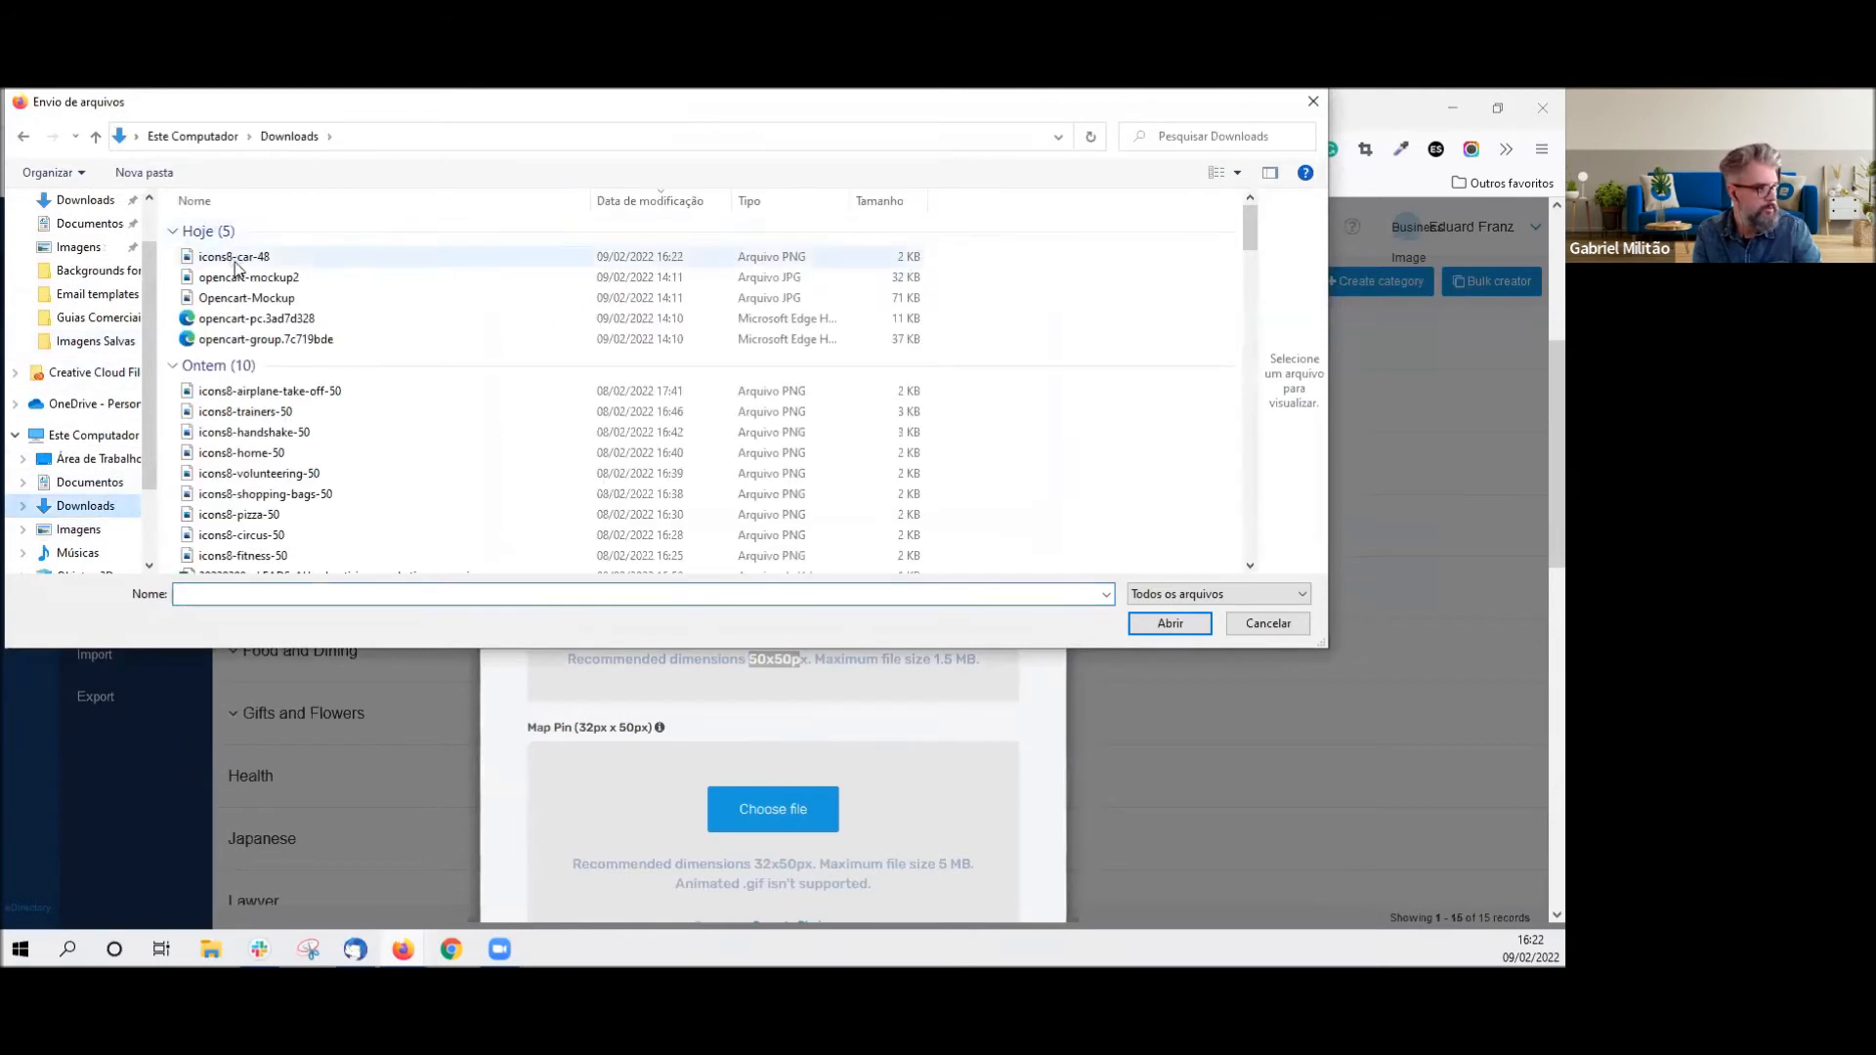
left_click(235, 256)
left_click(1200, 624)
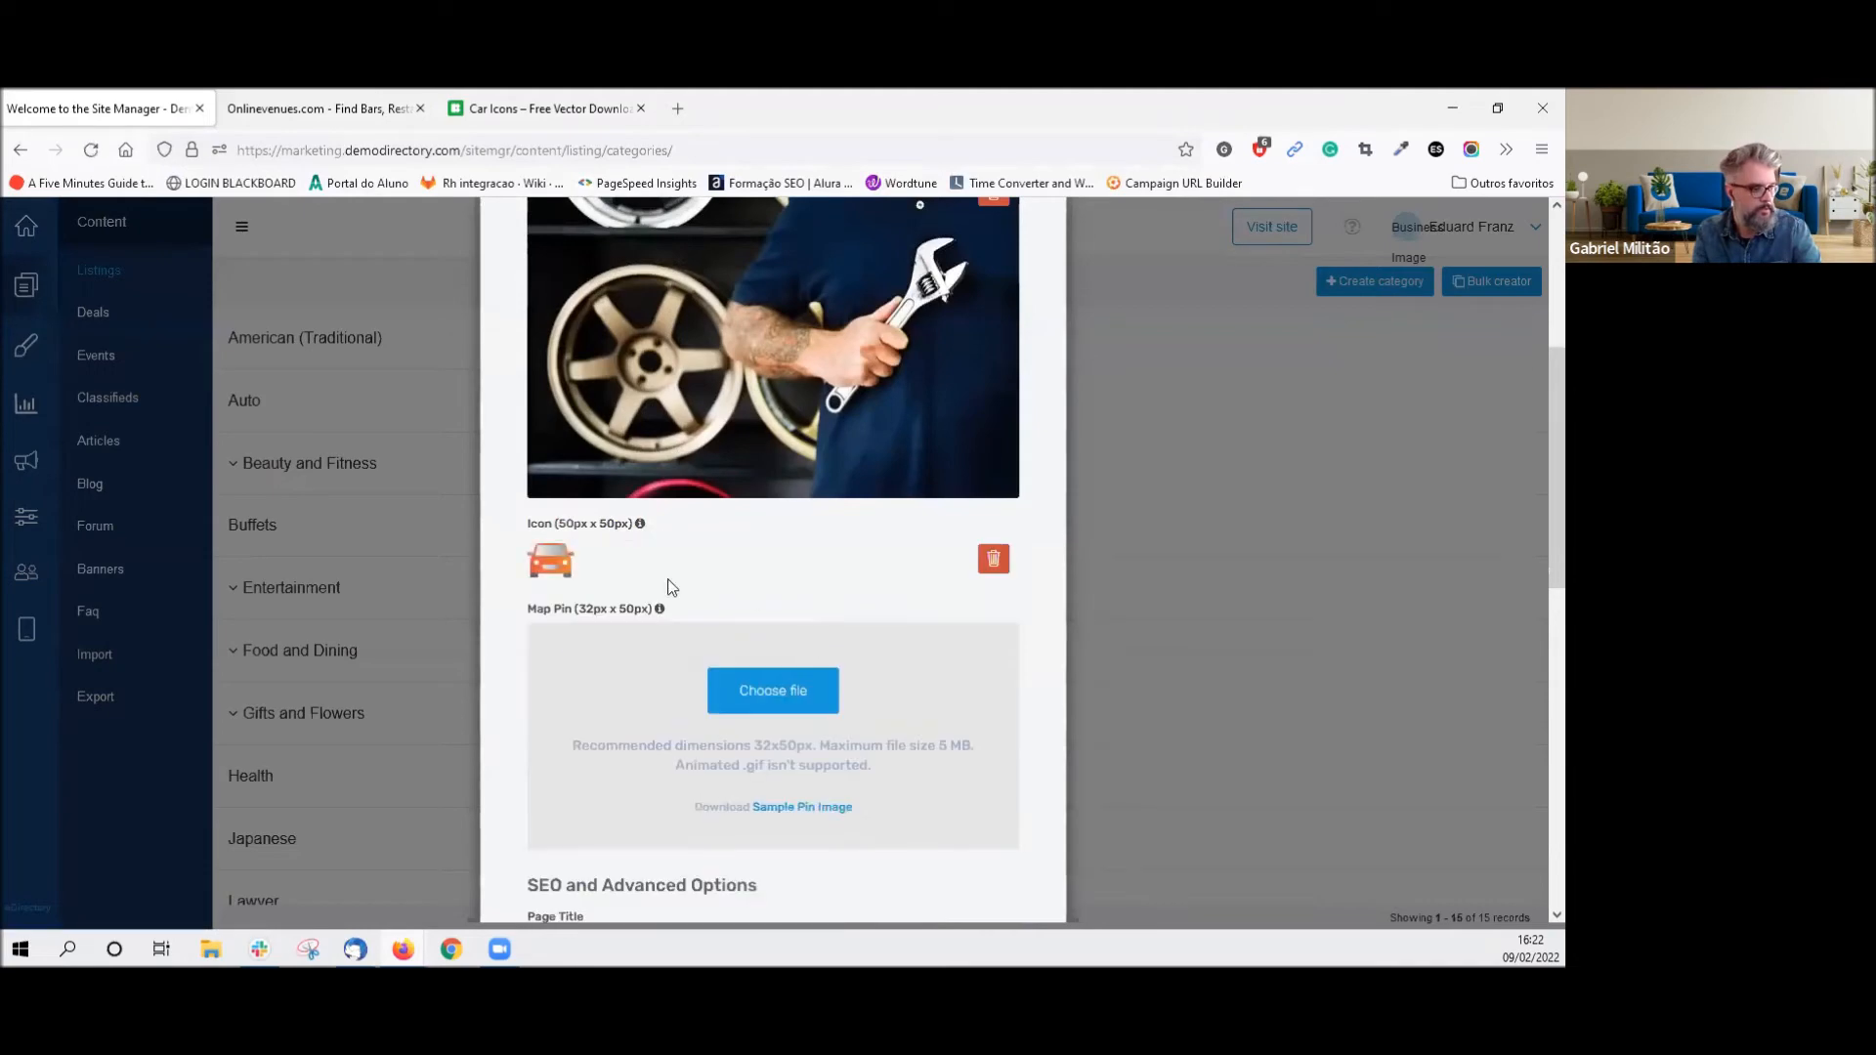
scroll(1006, 754, "down", 8)
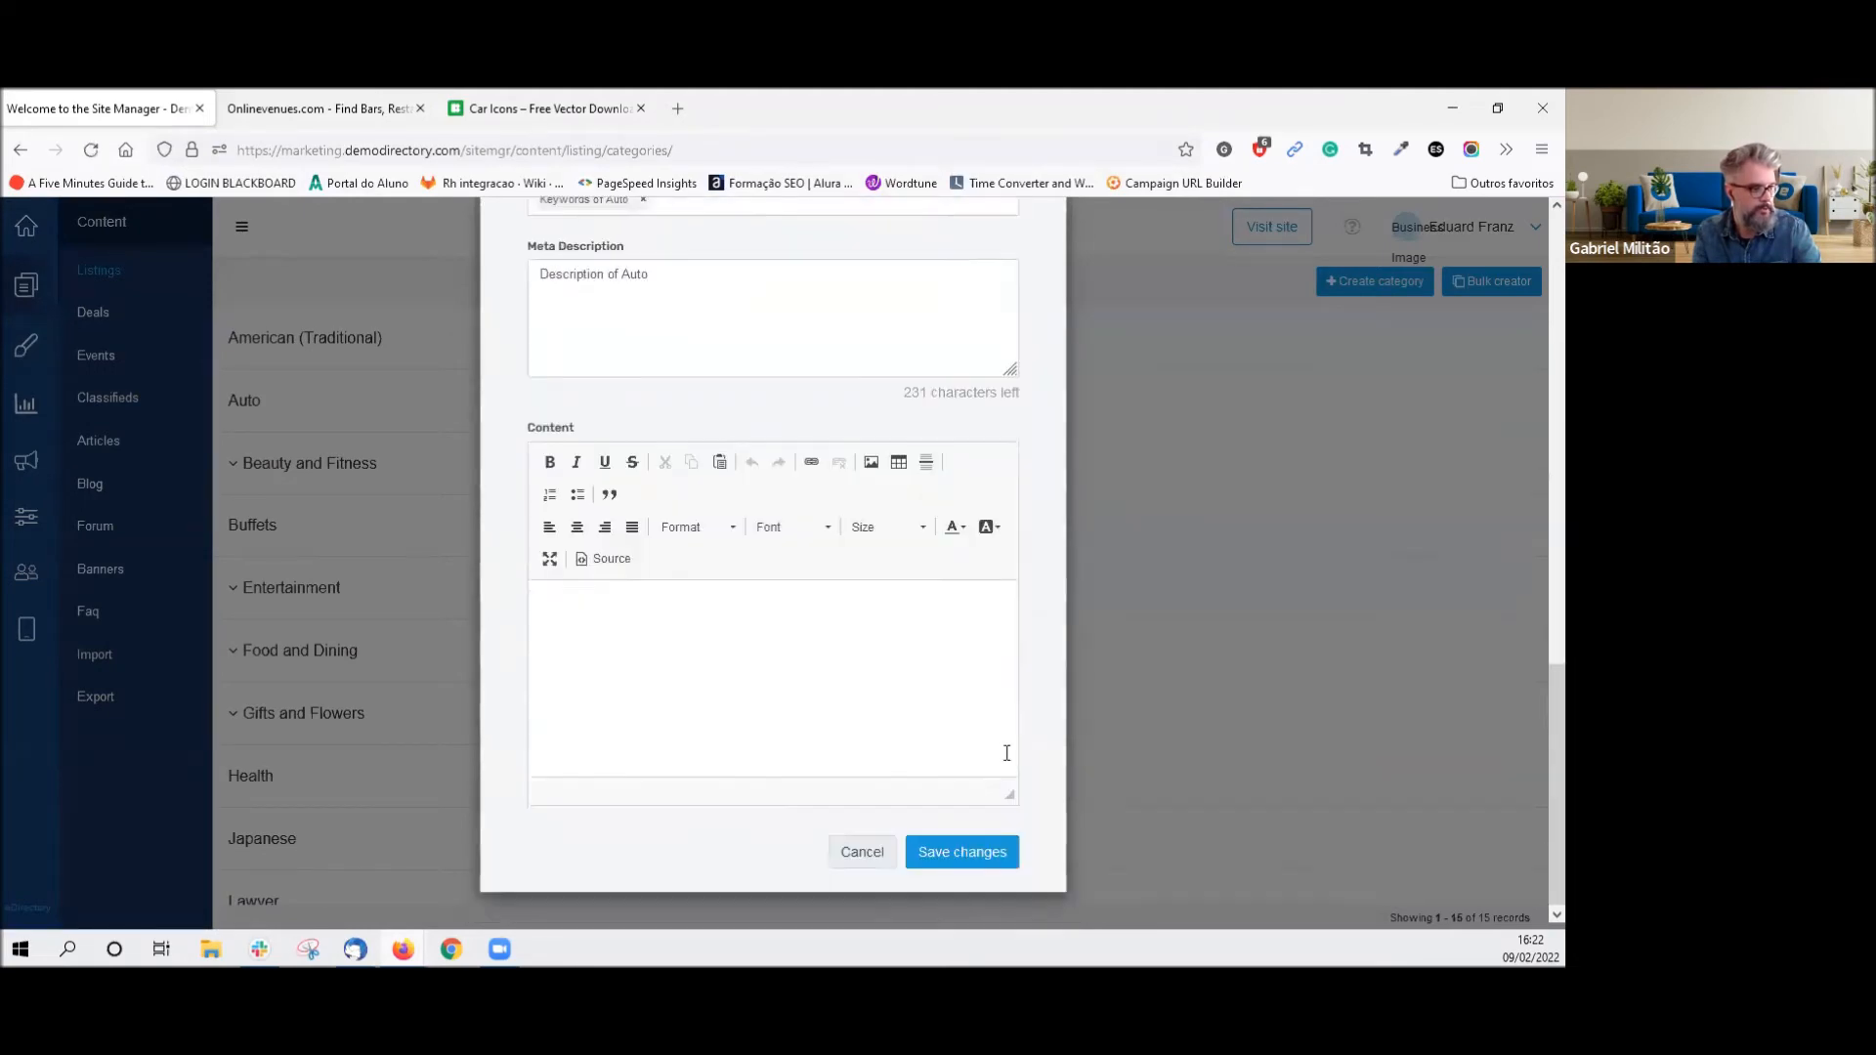
Save the Auto category and check its custom icon in the public homepage's Find by category section.
left_click(979, 873)
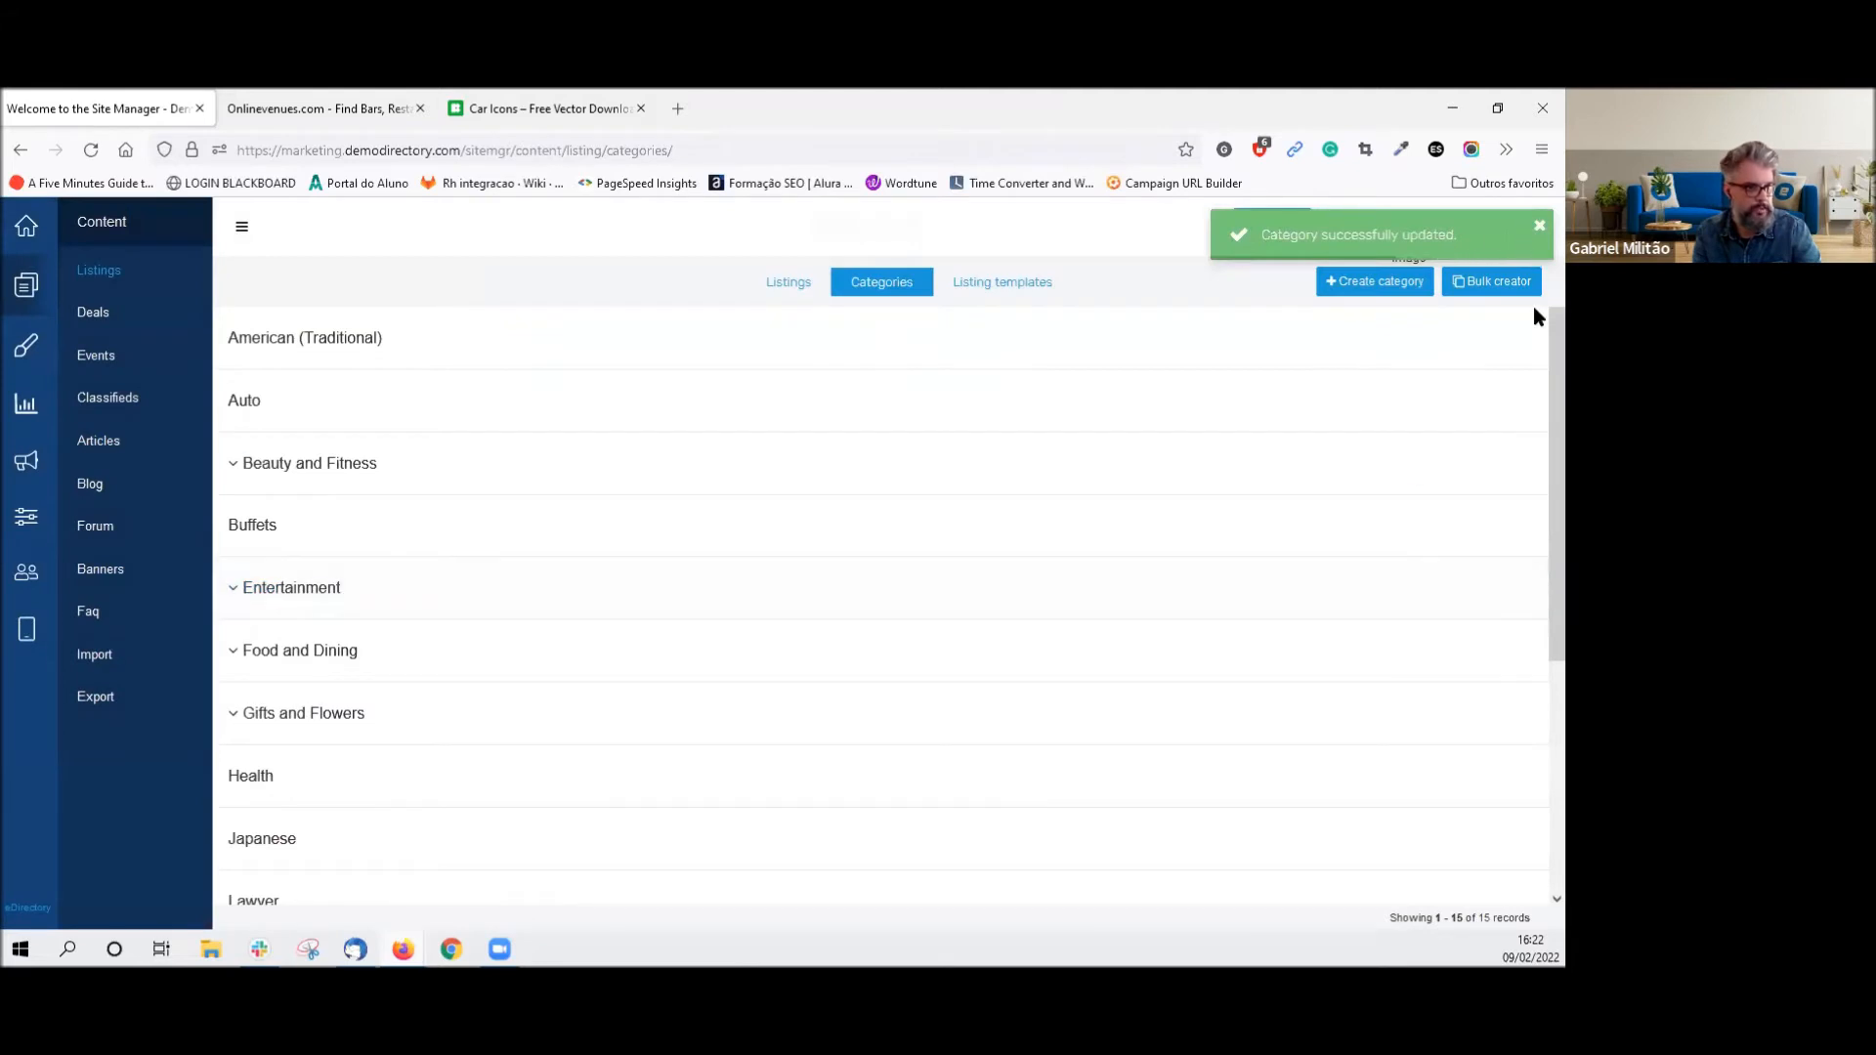
left_click(1243, 237)
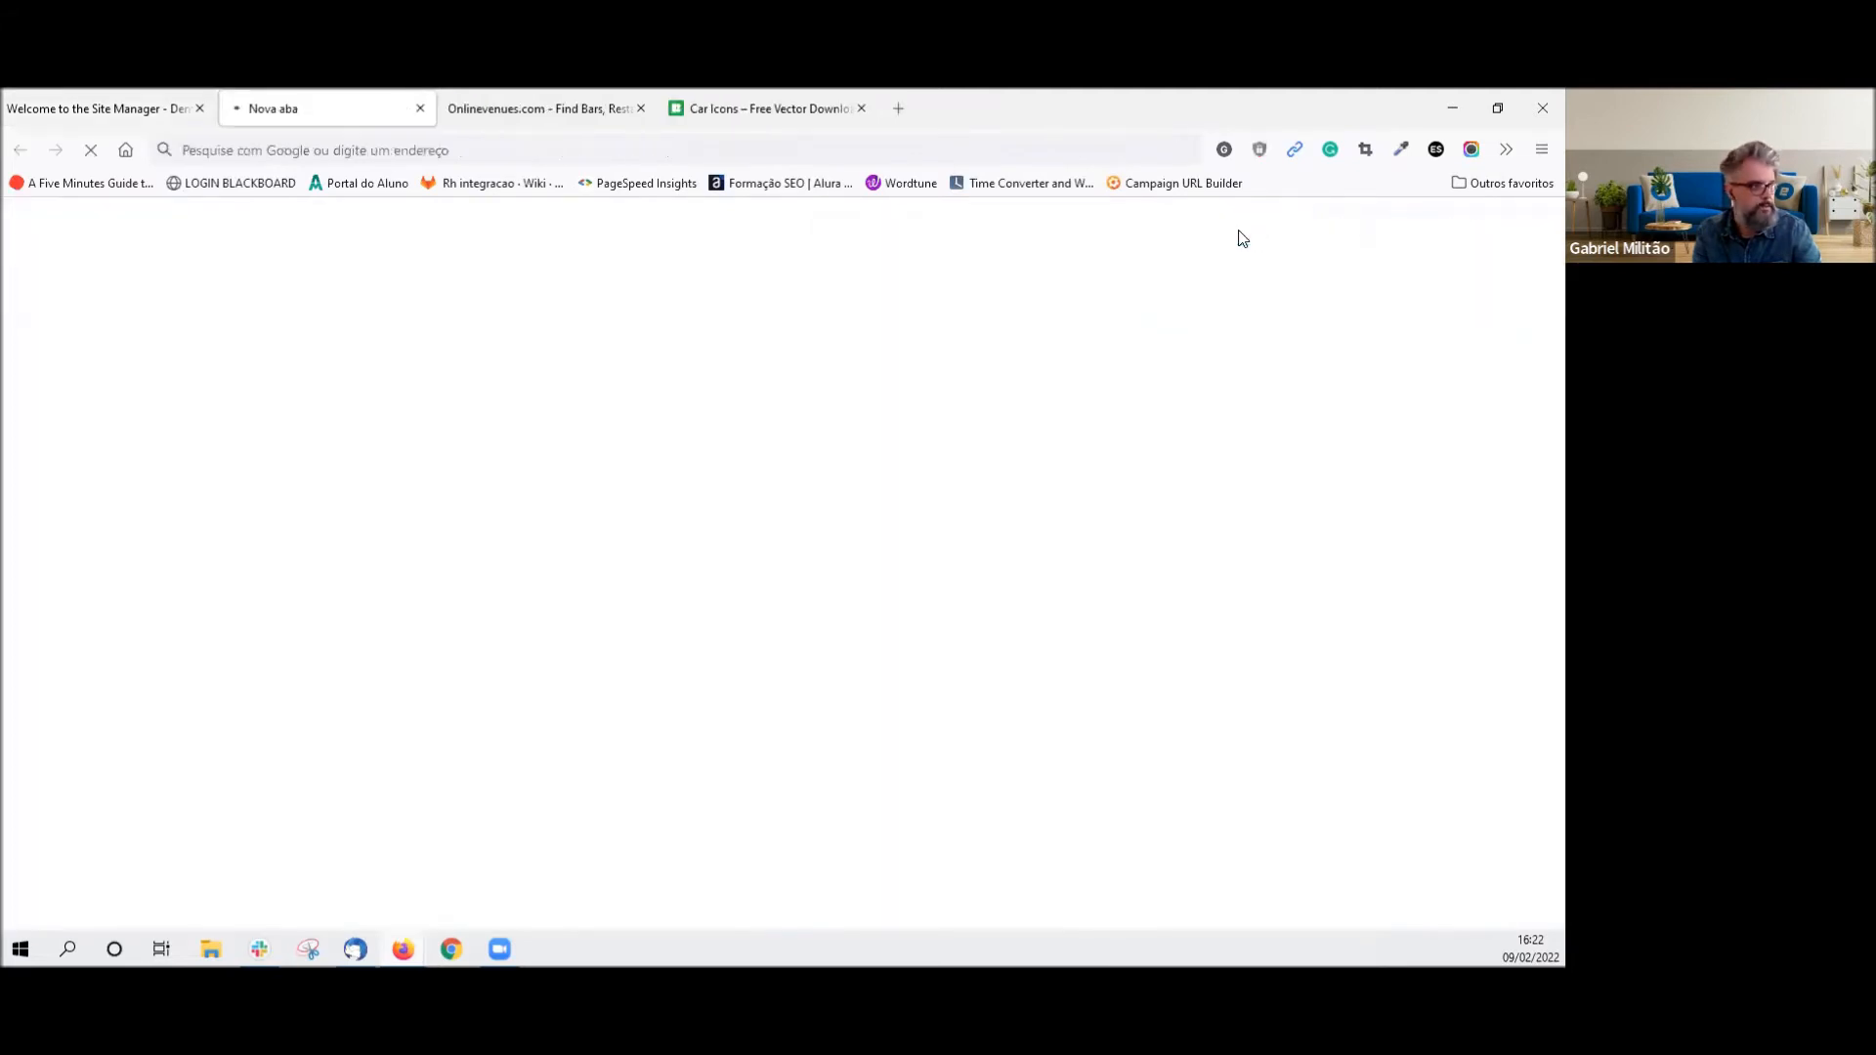
scroll(596, 371, "down", 5)
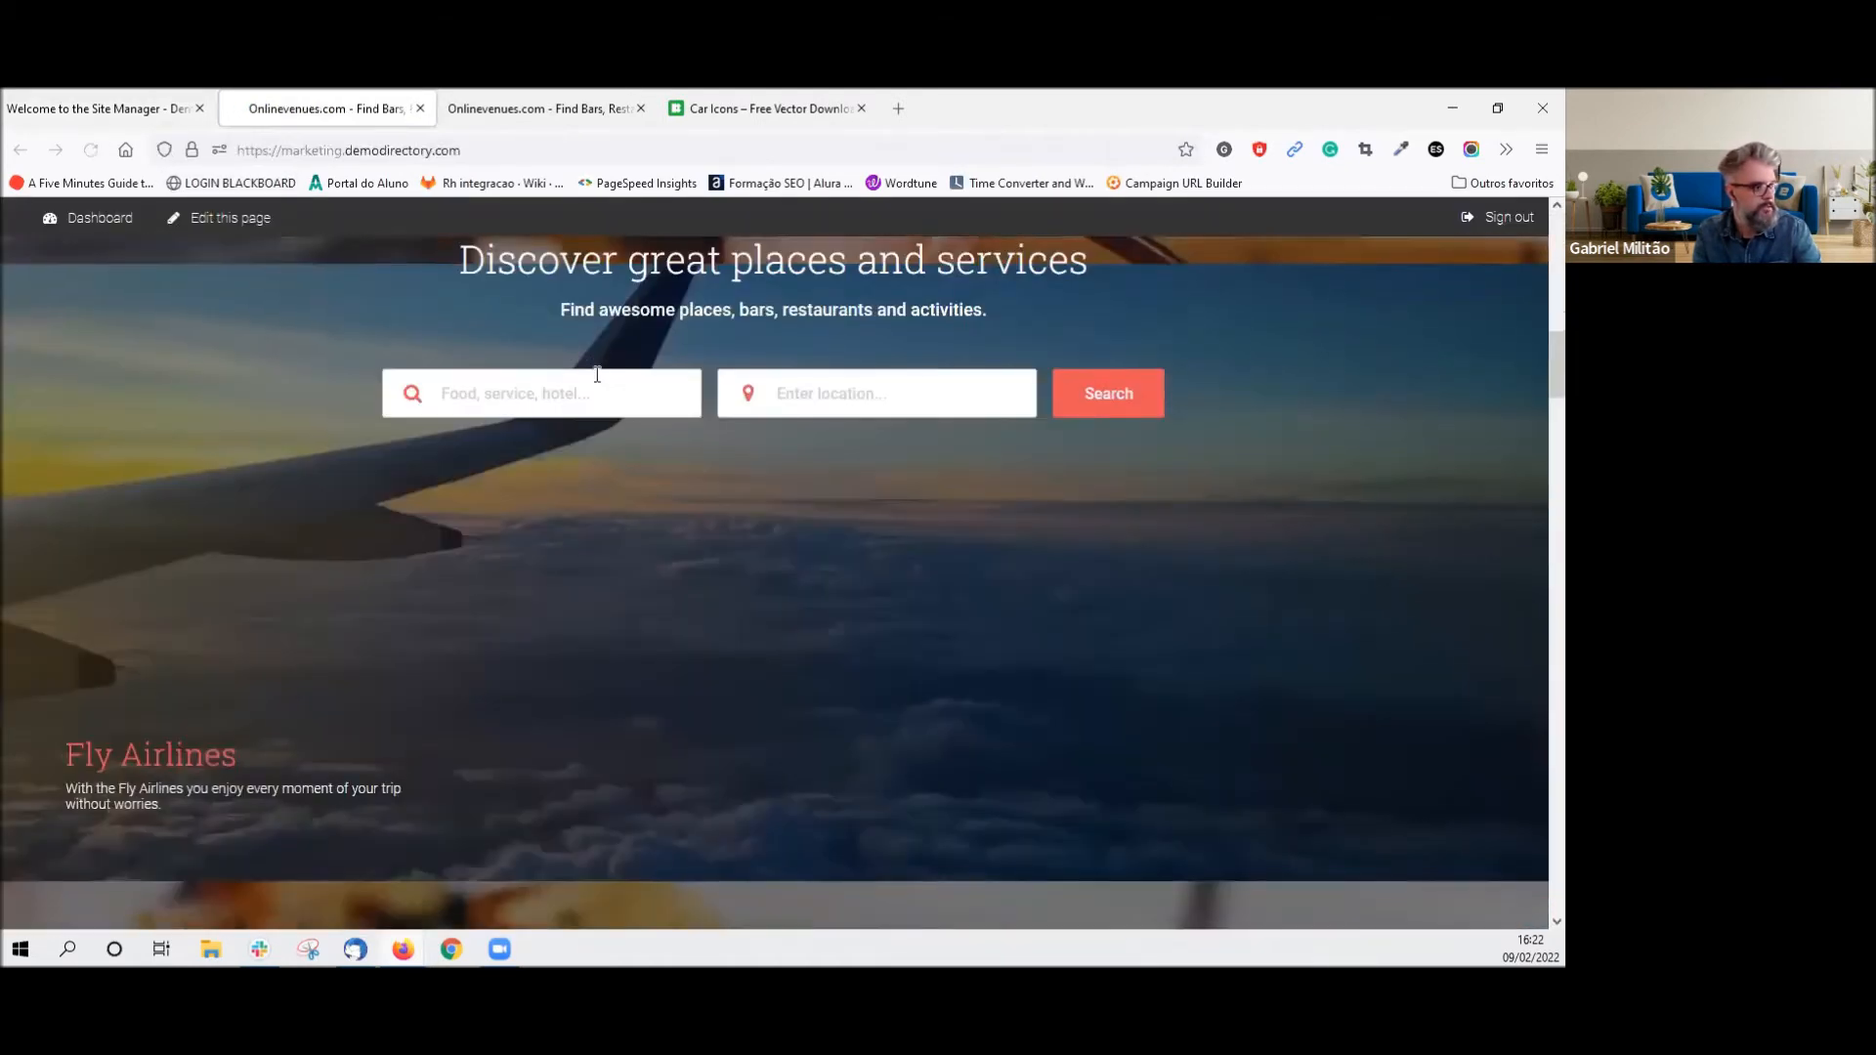
scroll(597, 374, "down", 15)
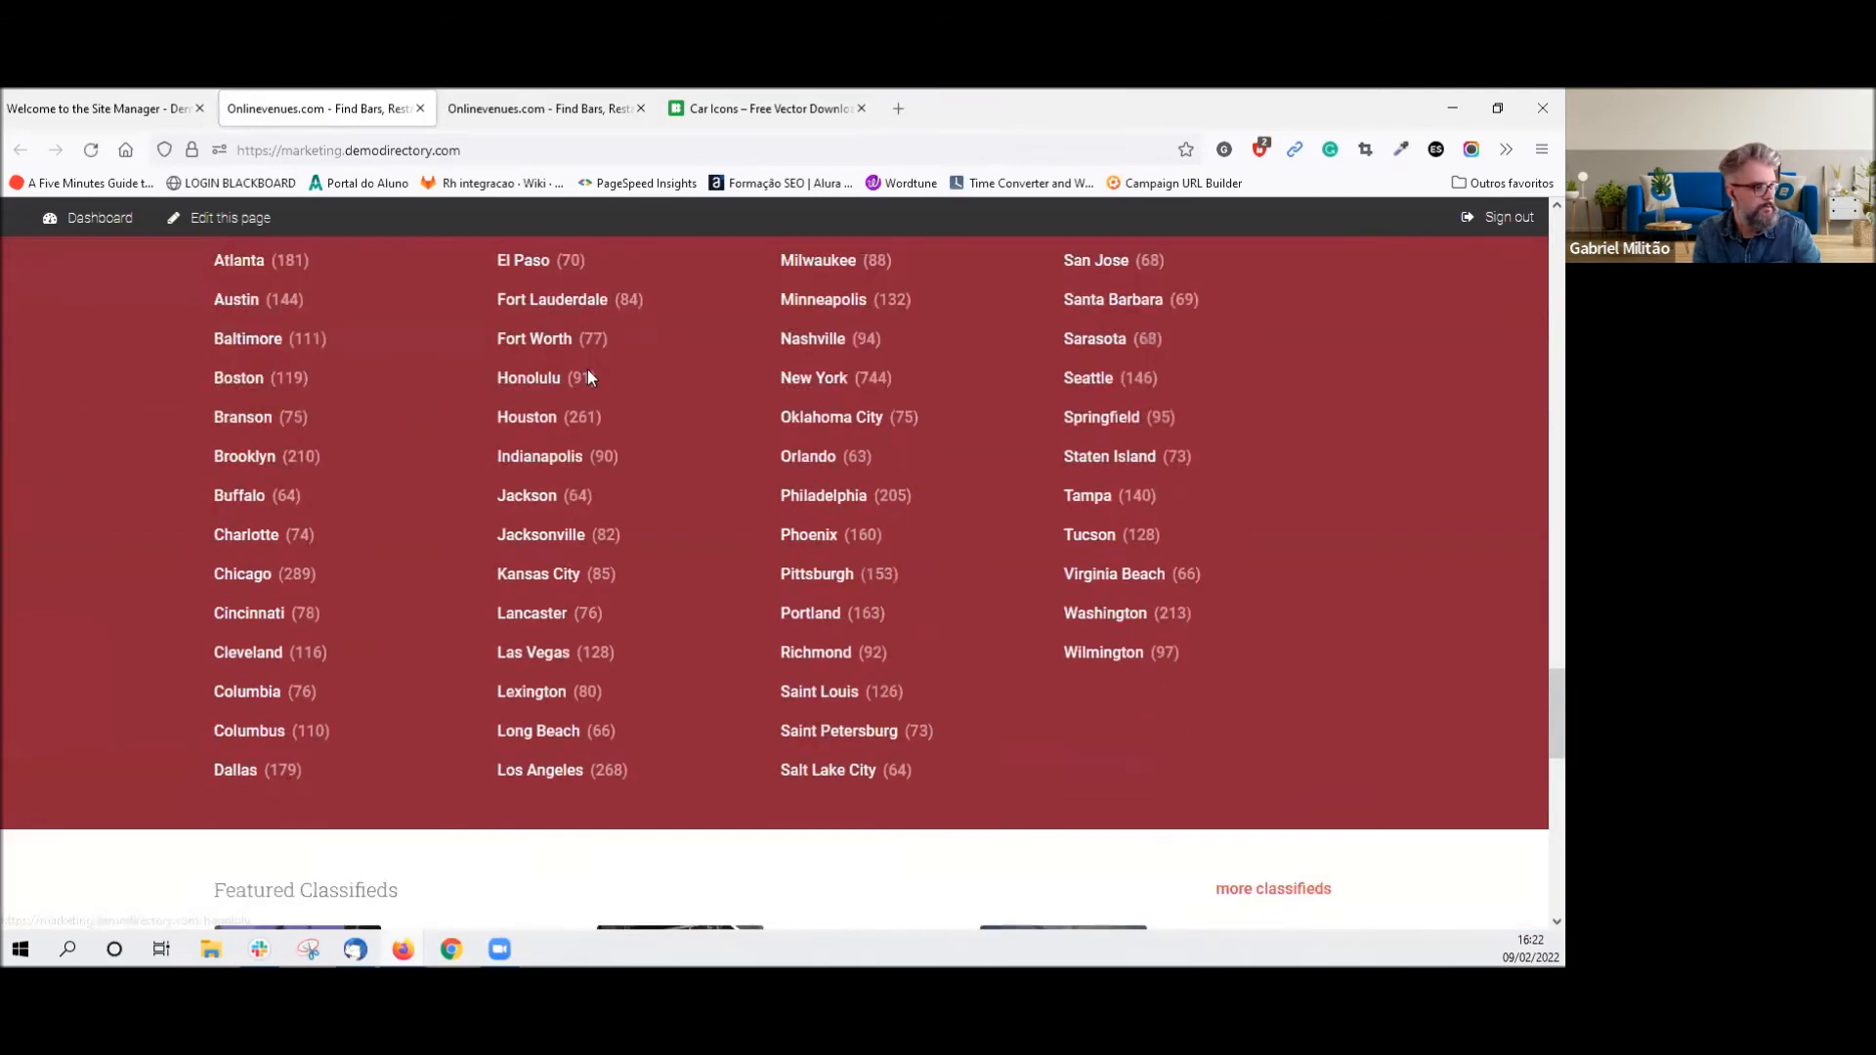
scroll(588, 372, "down", 10)
scroll(586, 380, "up", 7)
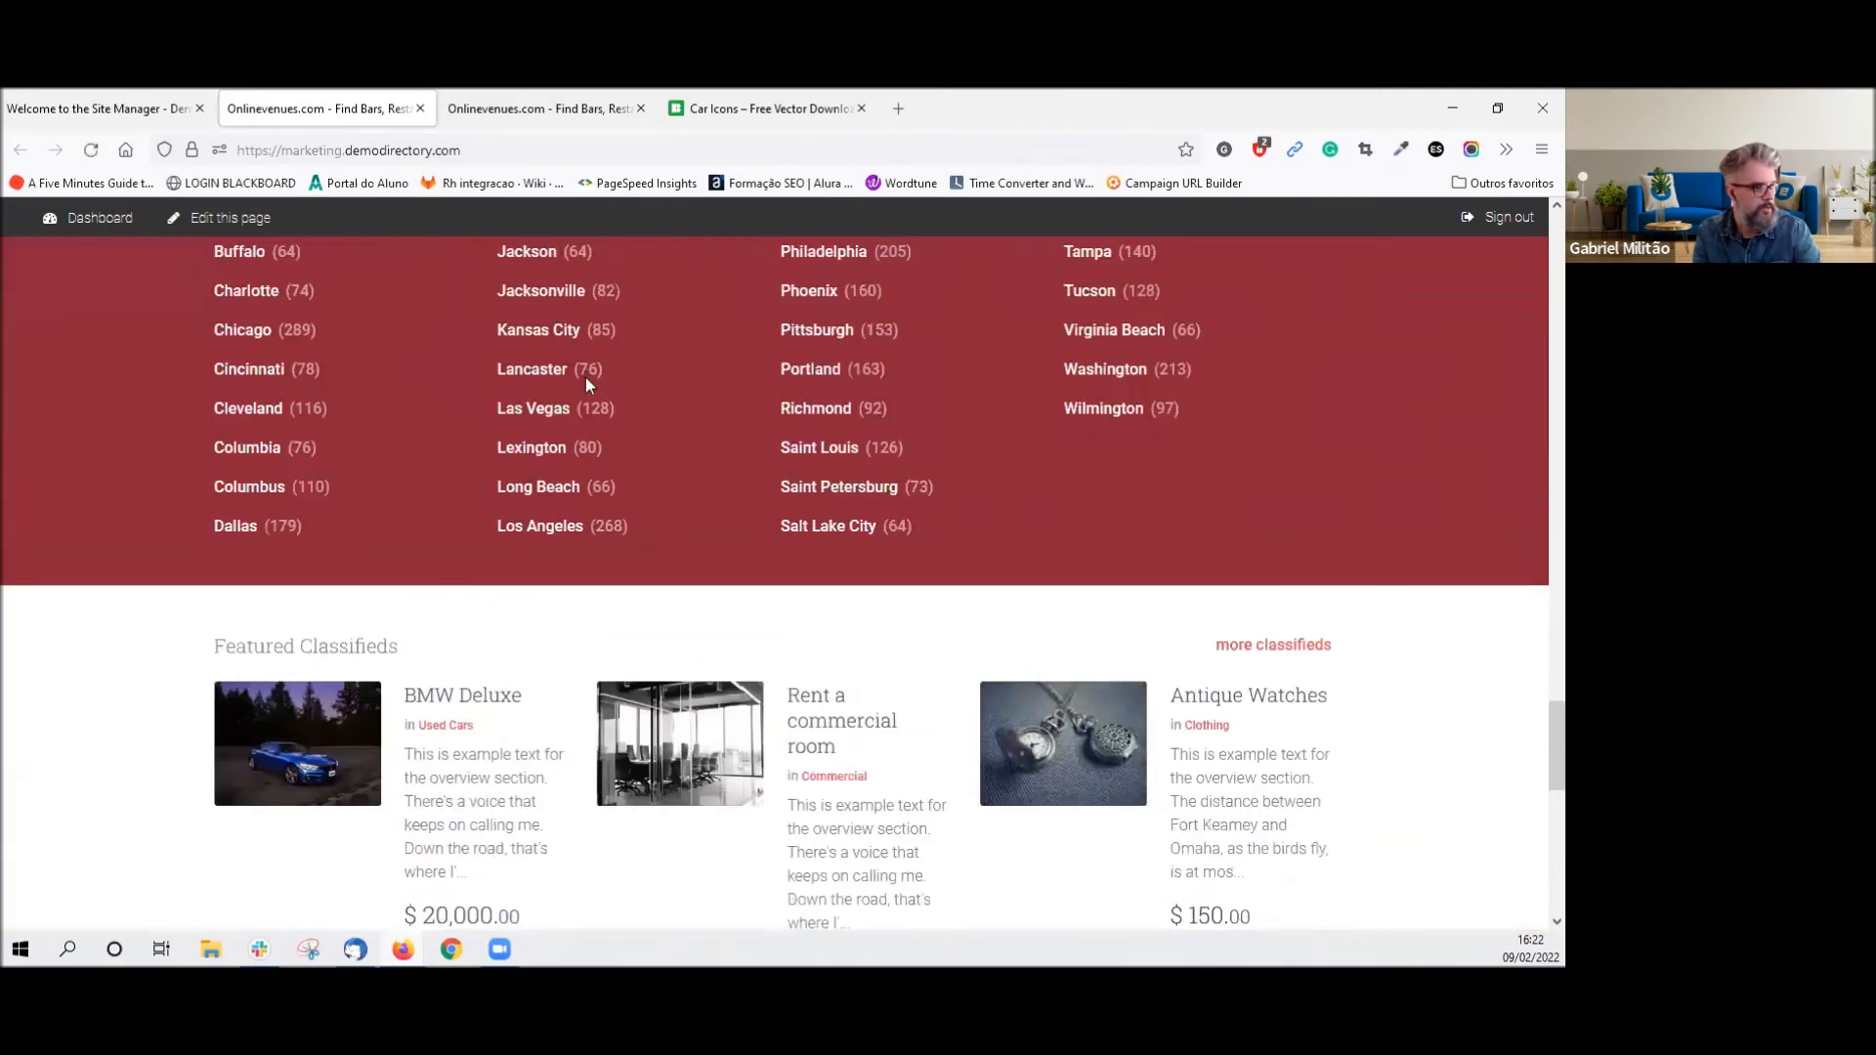
scroll(586, 381, "up", 15)
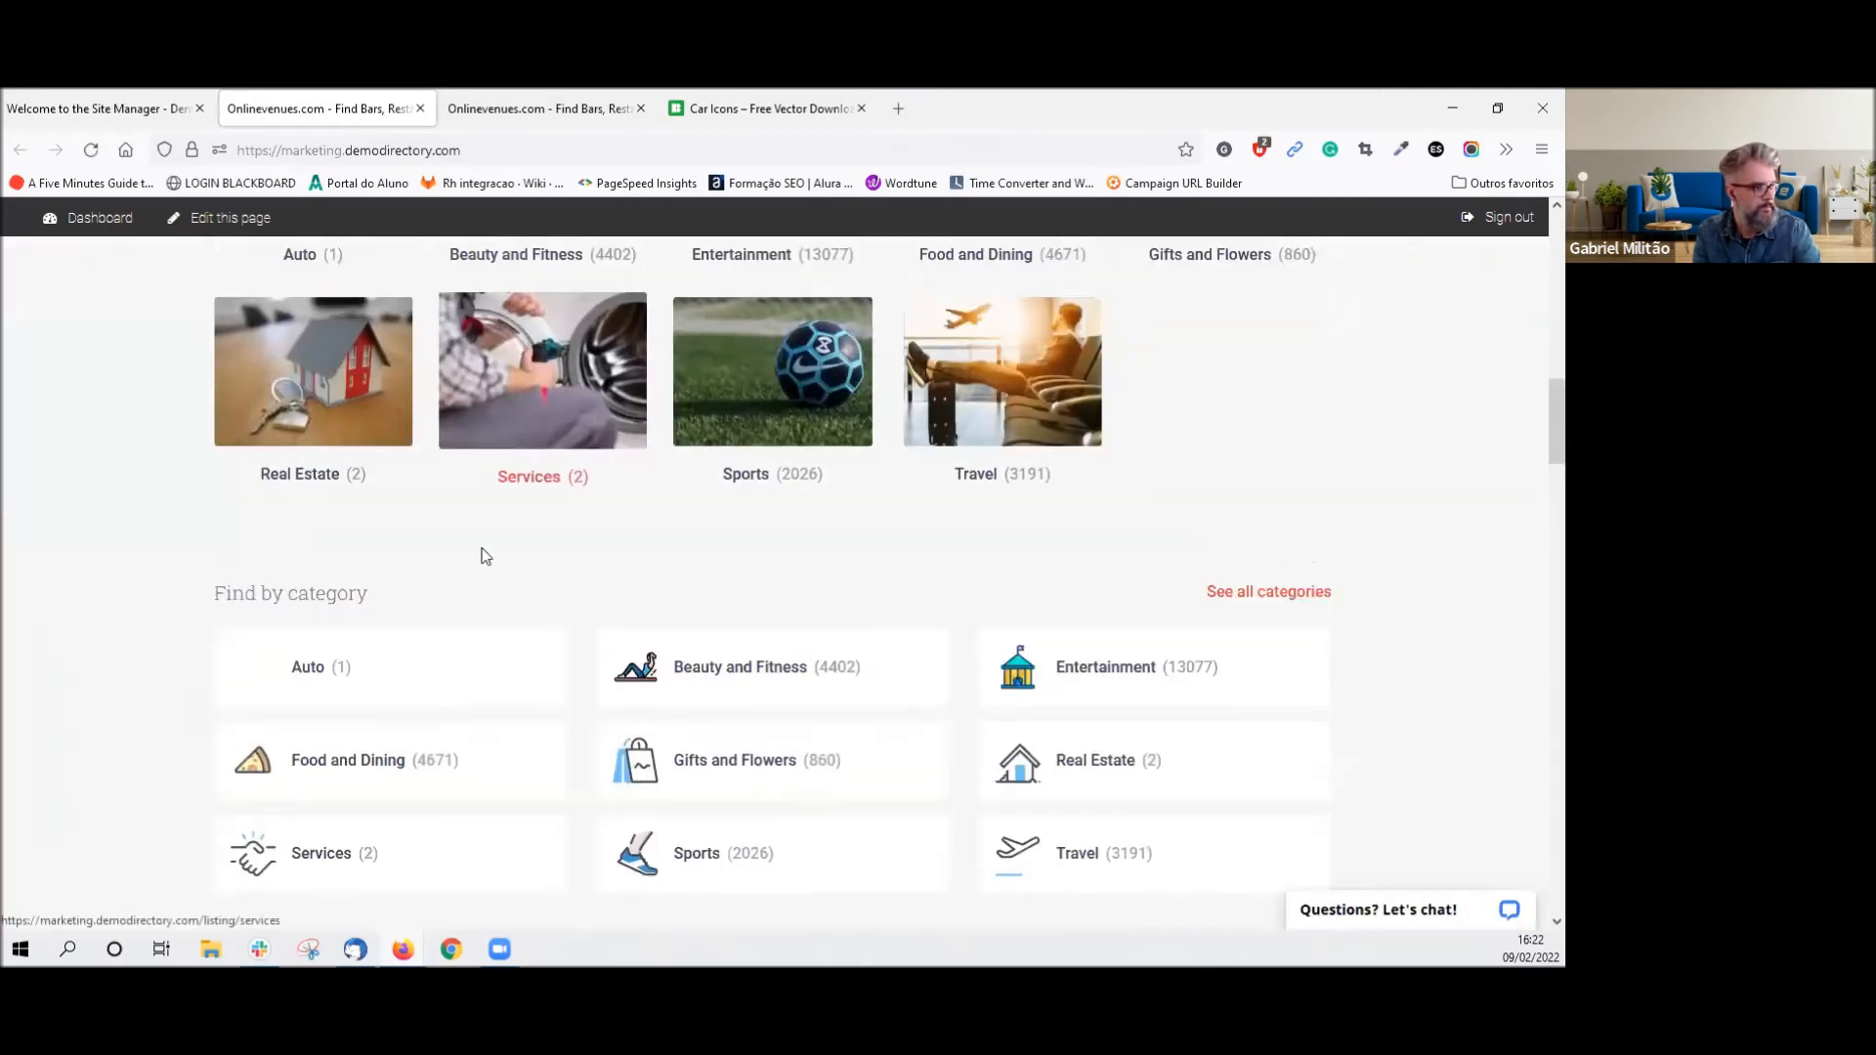
scroll(439, 508, "down", 3)
scroll(366, 448, "up", 1)
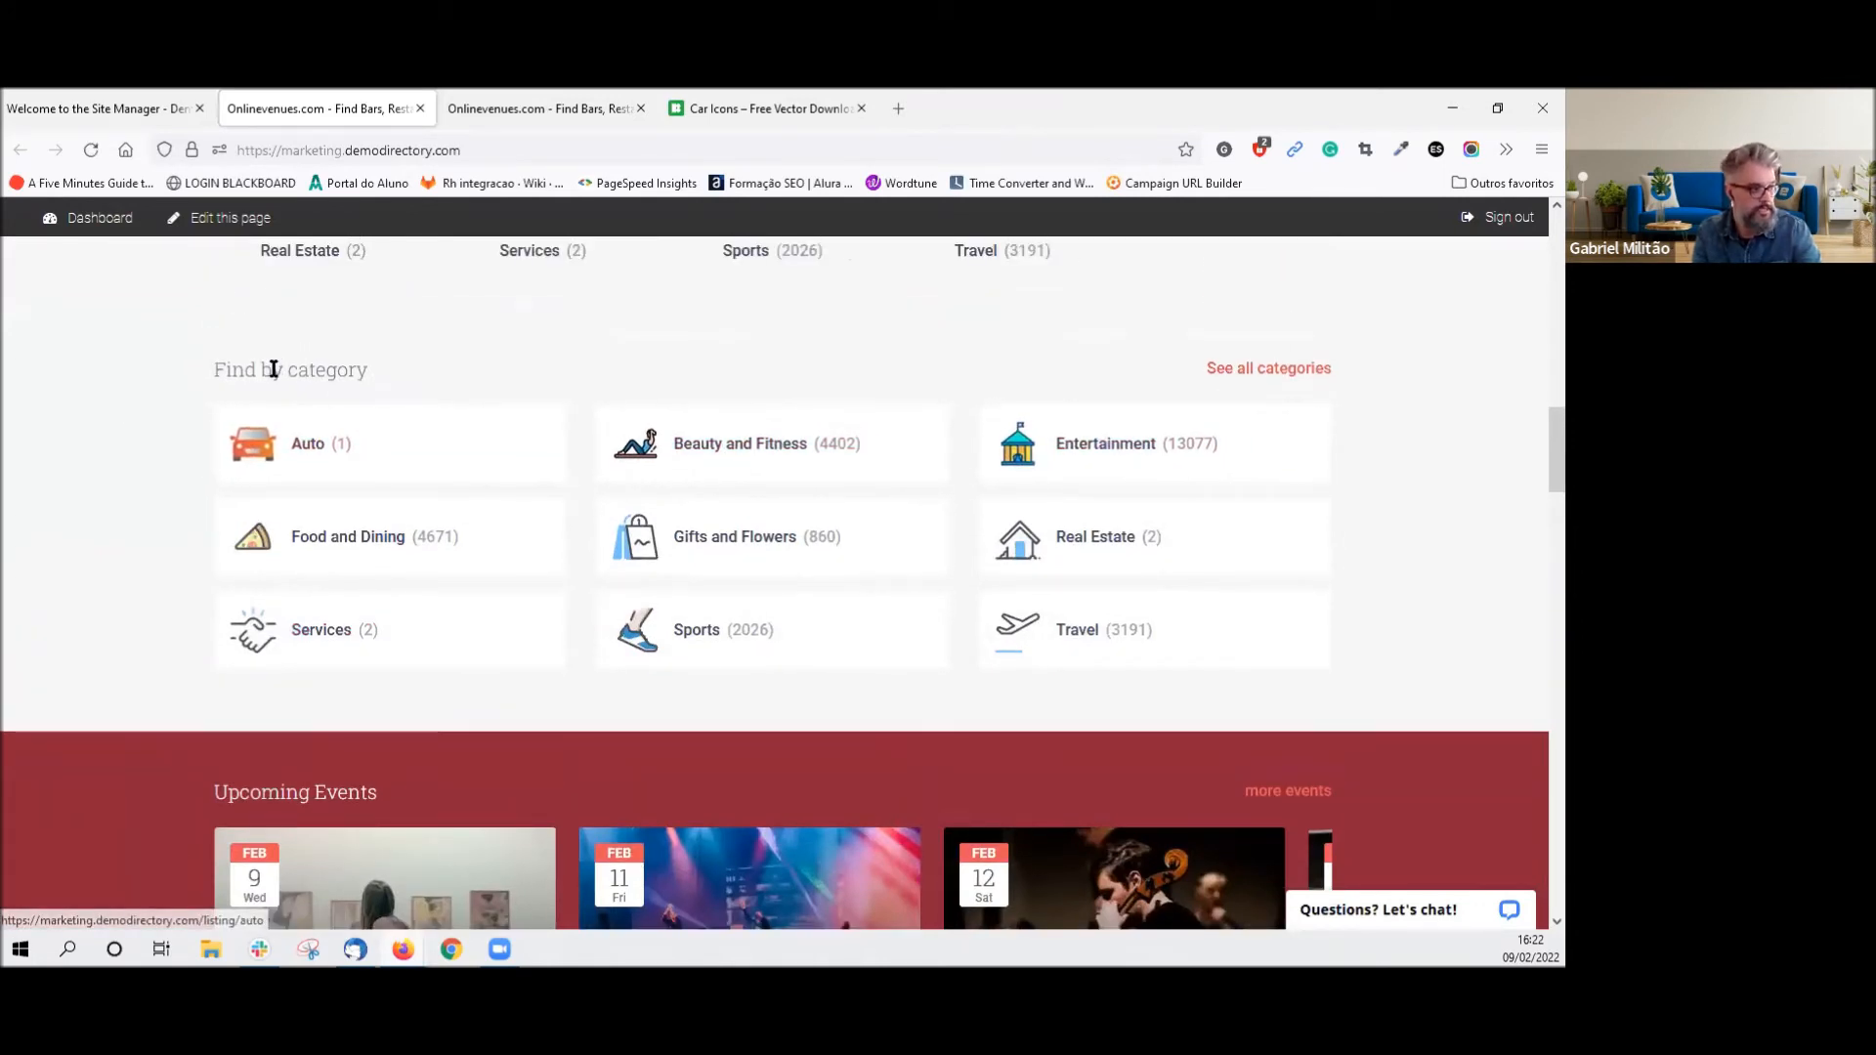
scroll(880, 618, "up", 1)
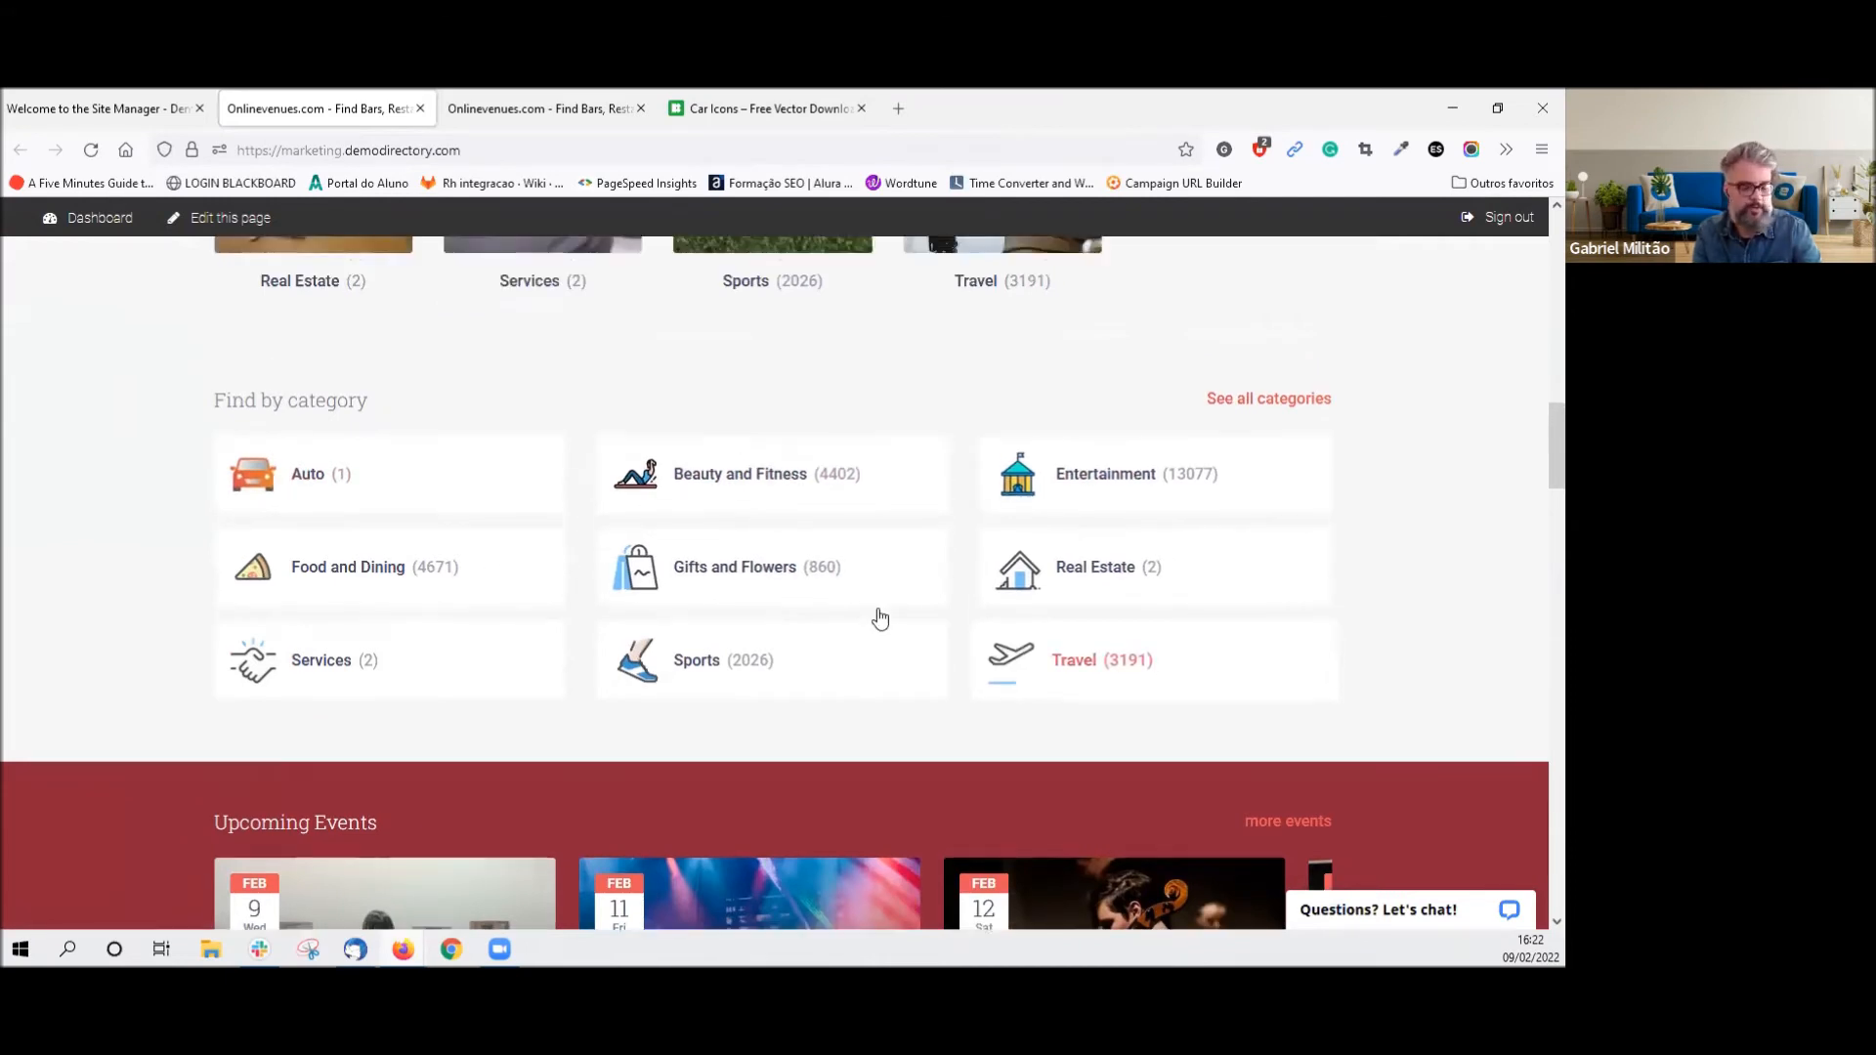
scroll(879, 617, "up", 2)
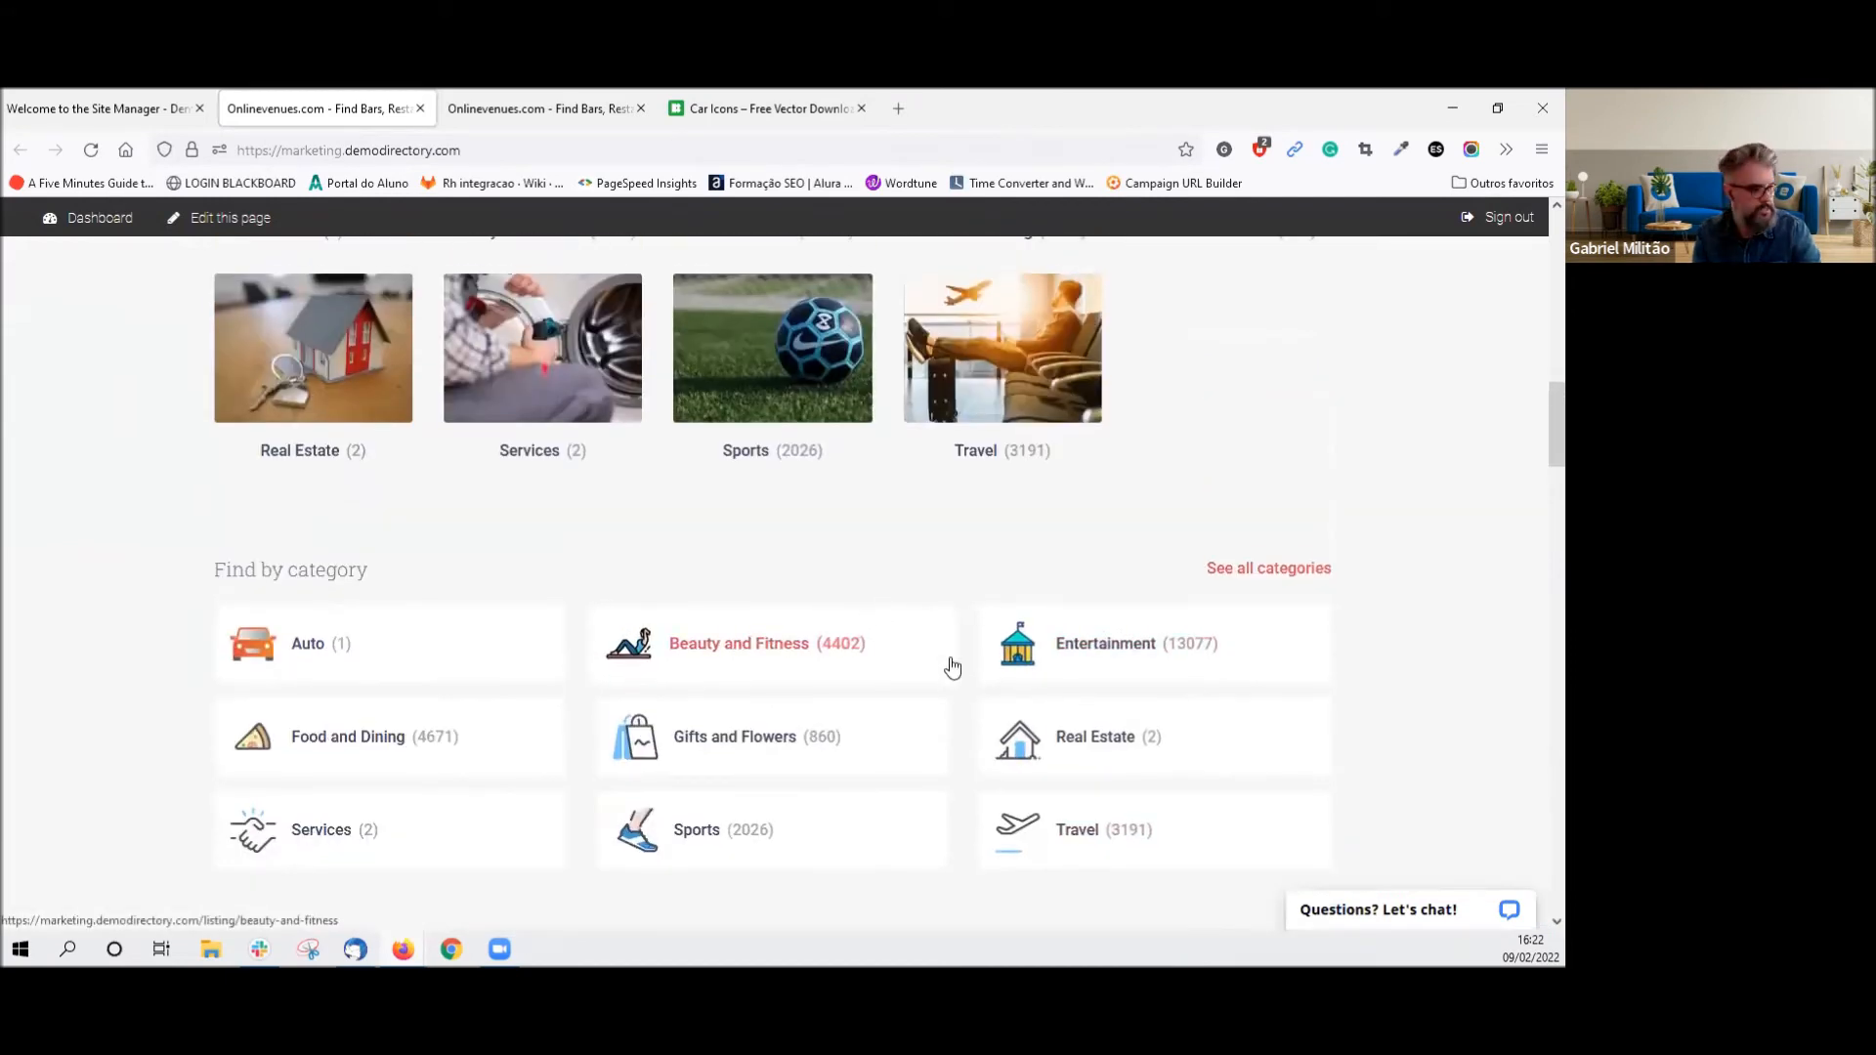
scroll(1001, 665, "down", 1)
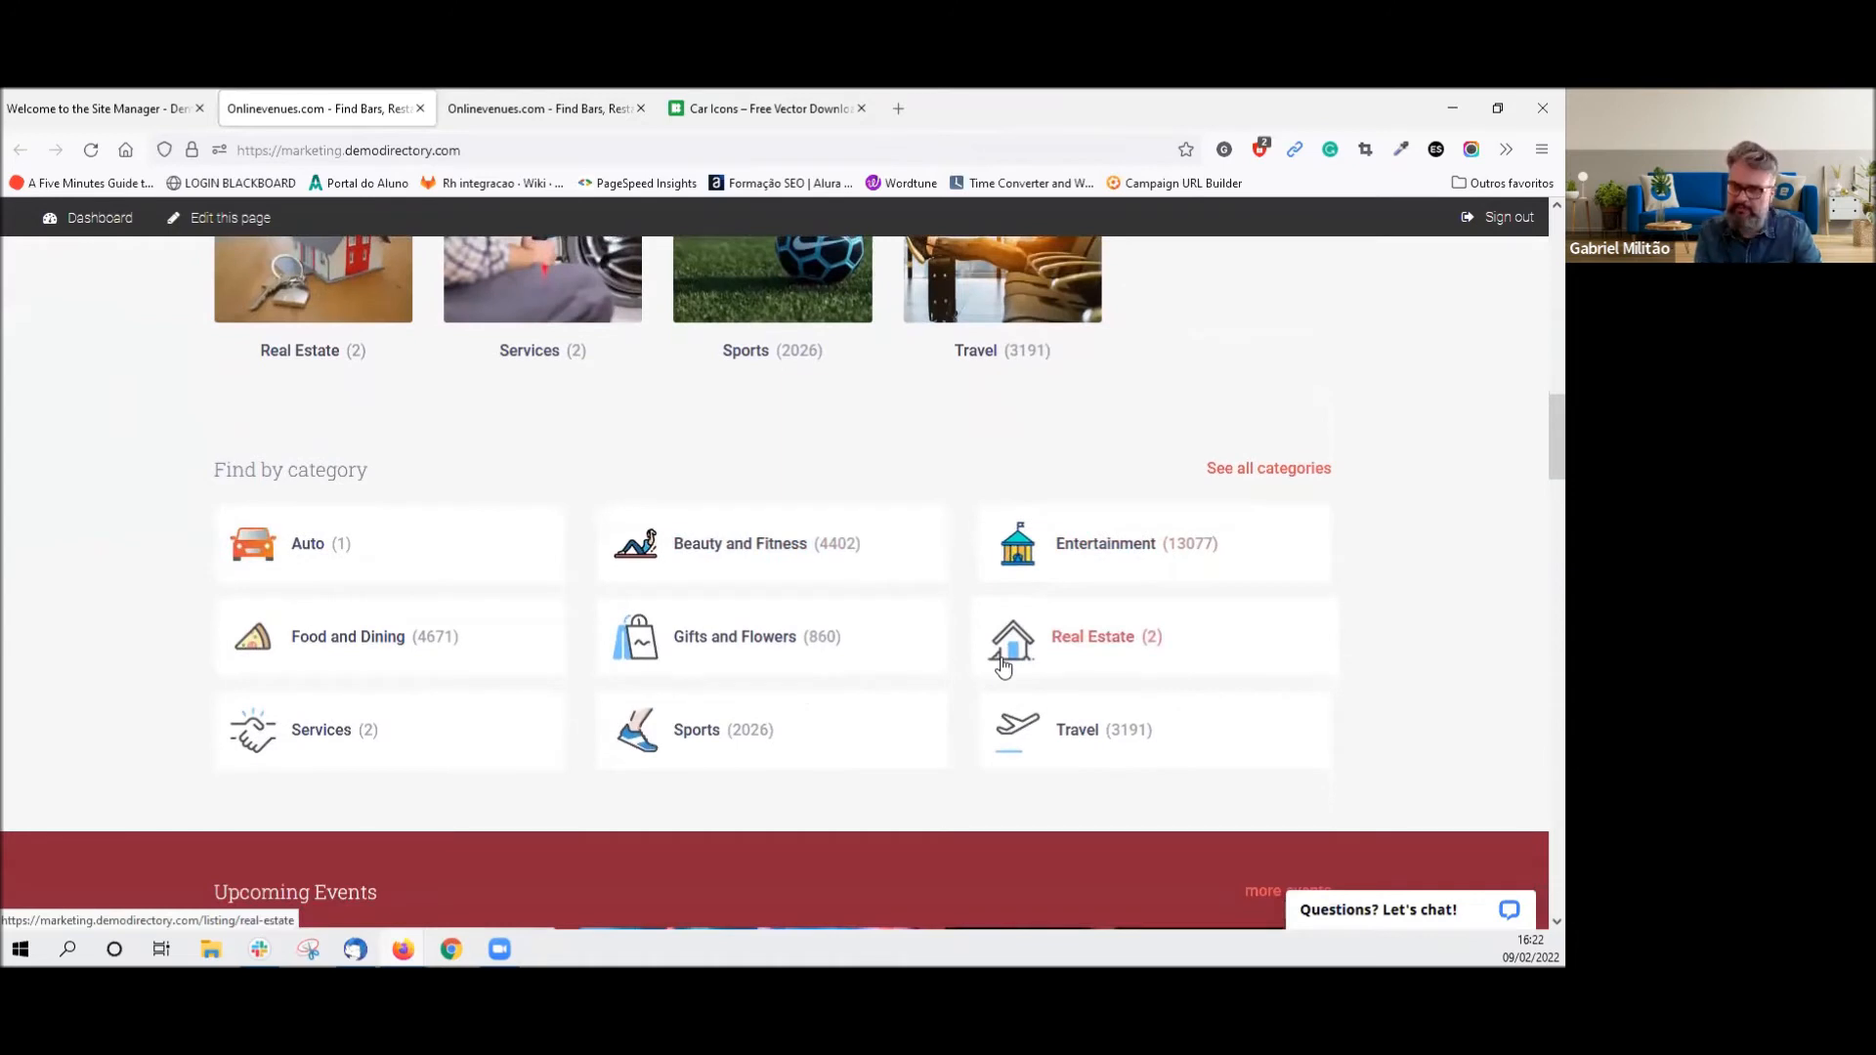
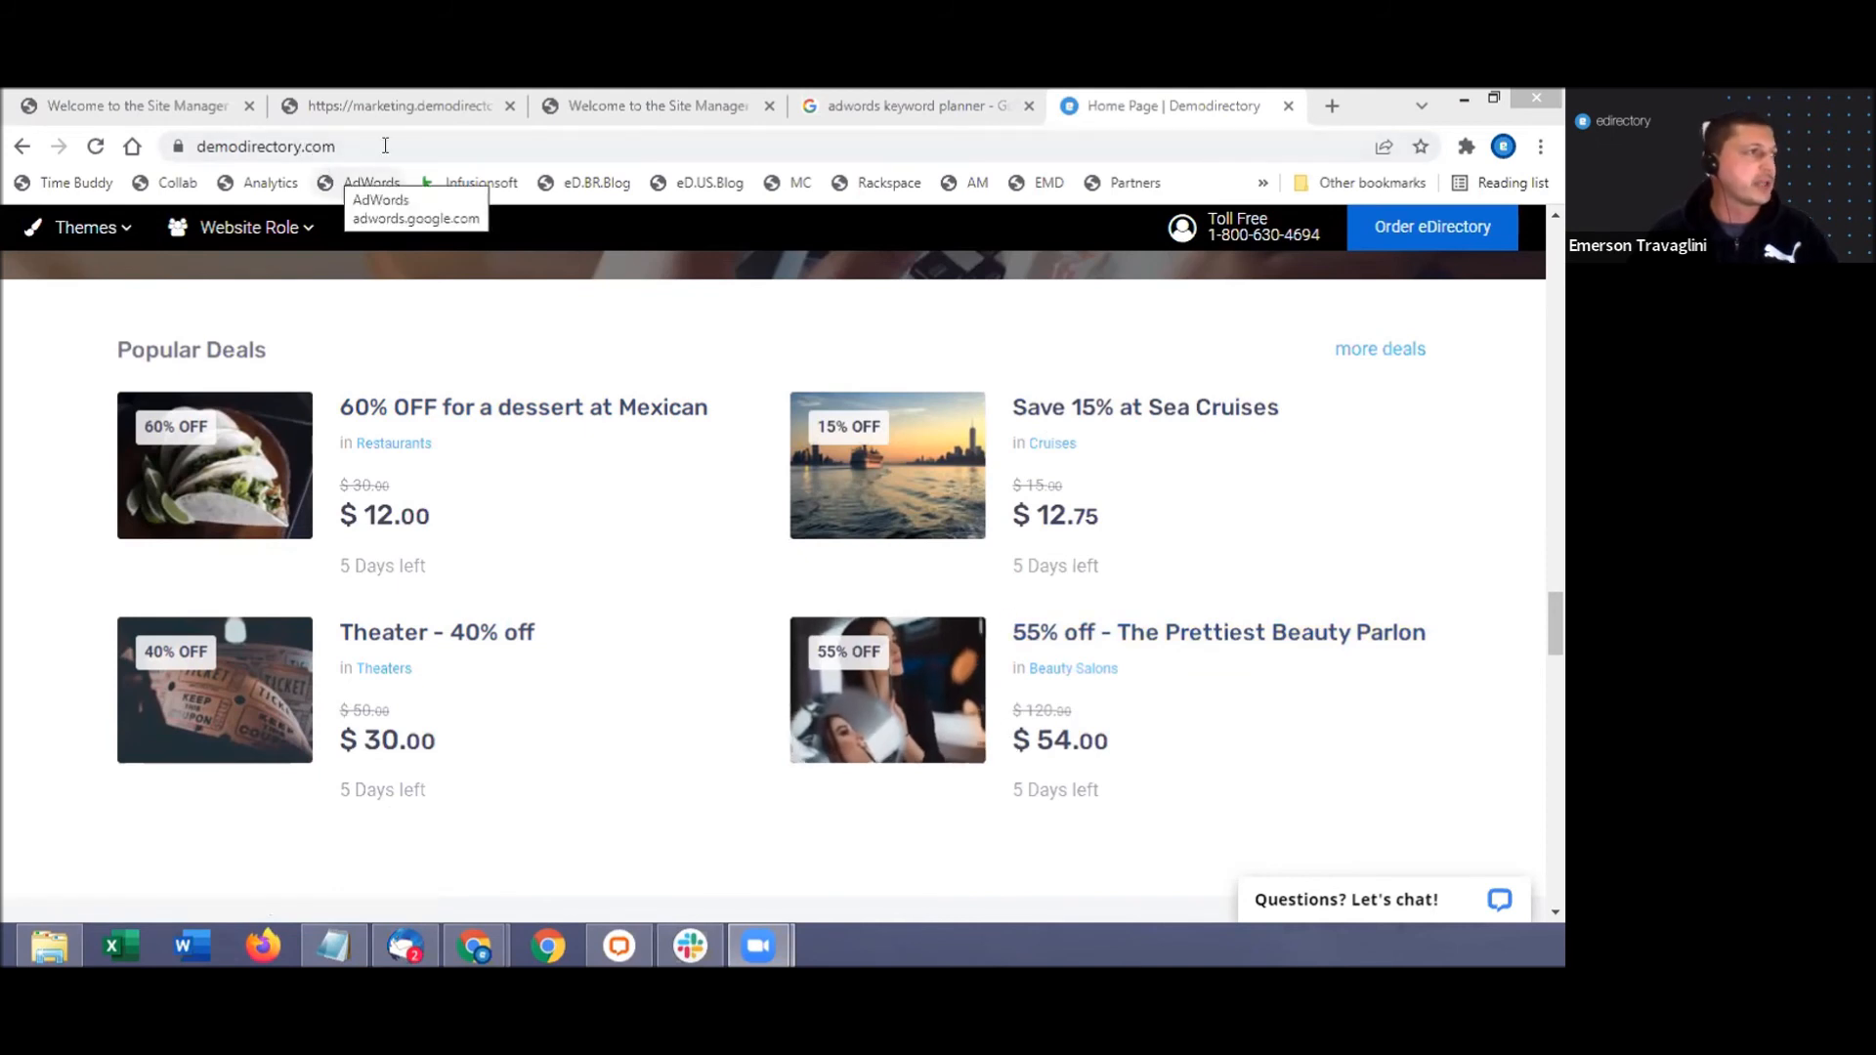
Return to the custom page in the page editor and review its featured category and Deals widgets.
left_click(430, 108)
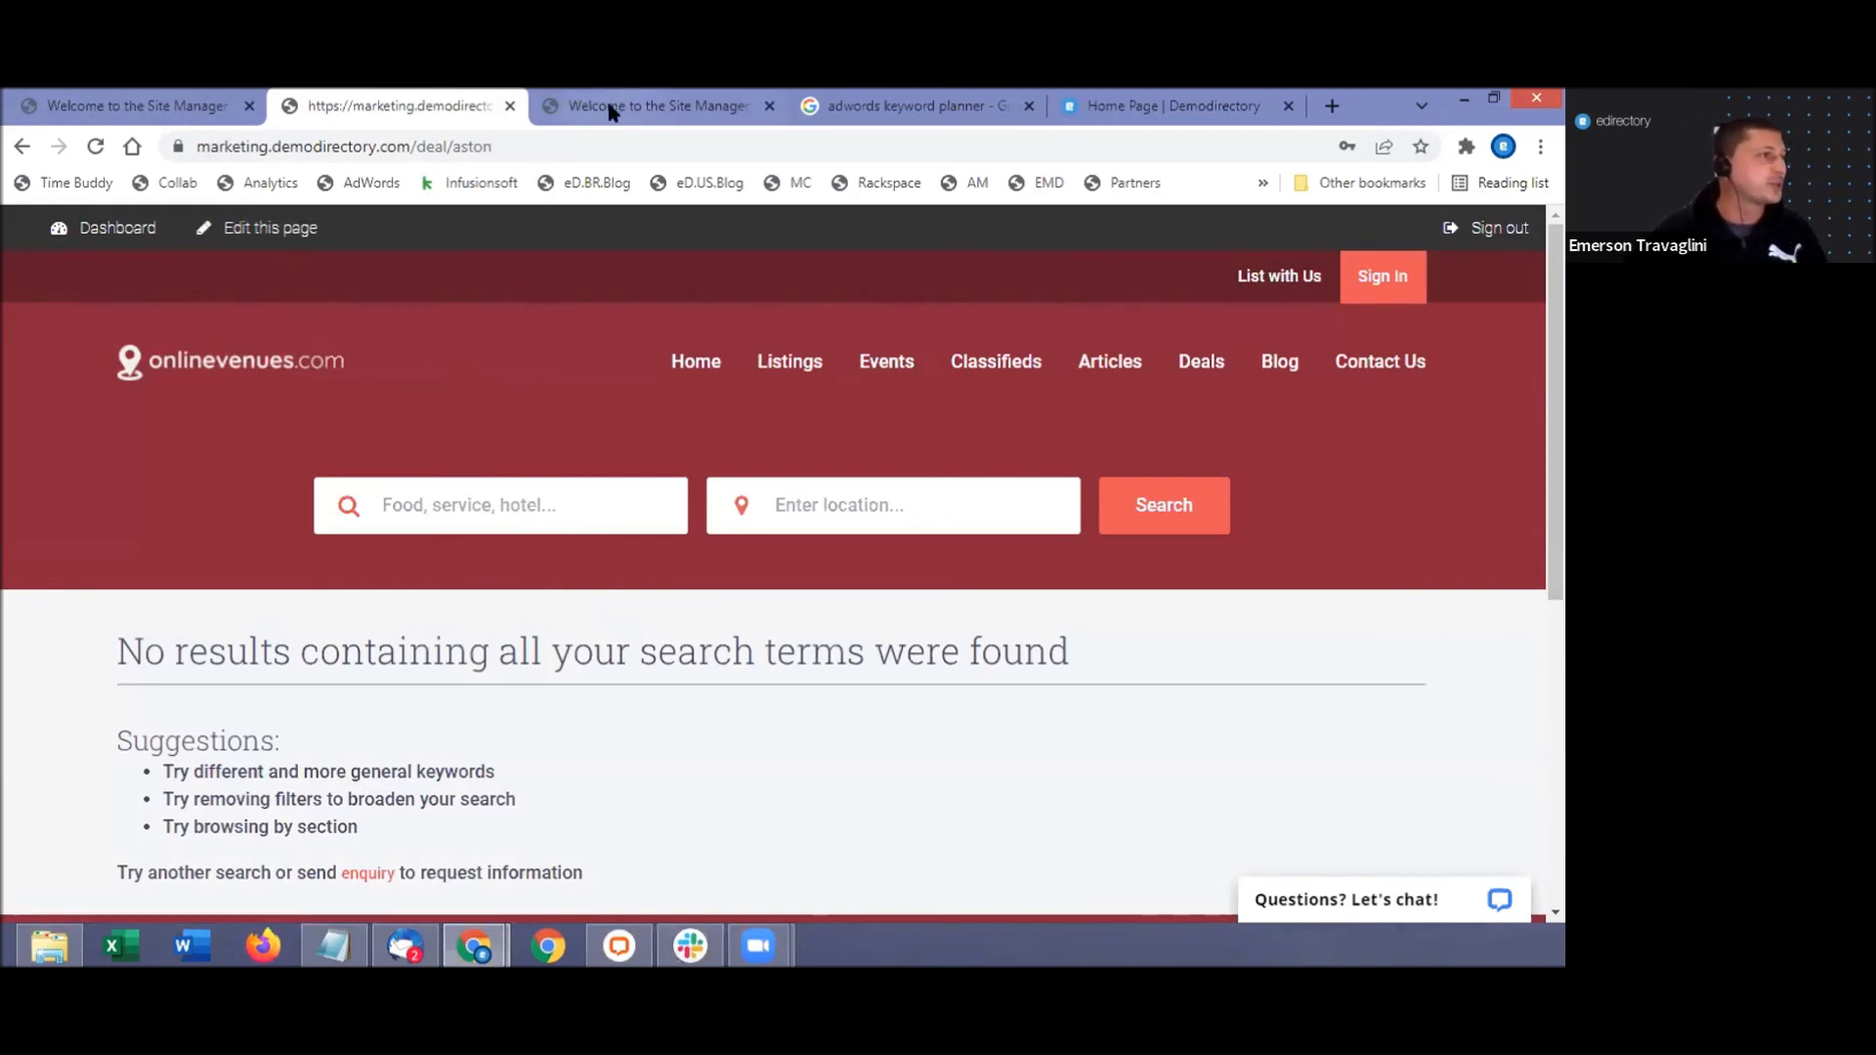
left_click(110, 118)
left_click(293, 108)
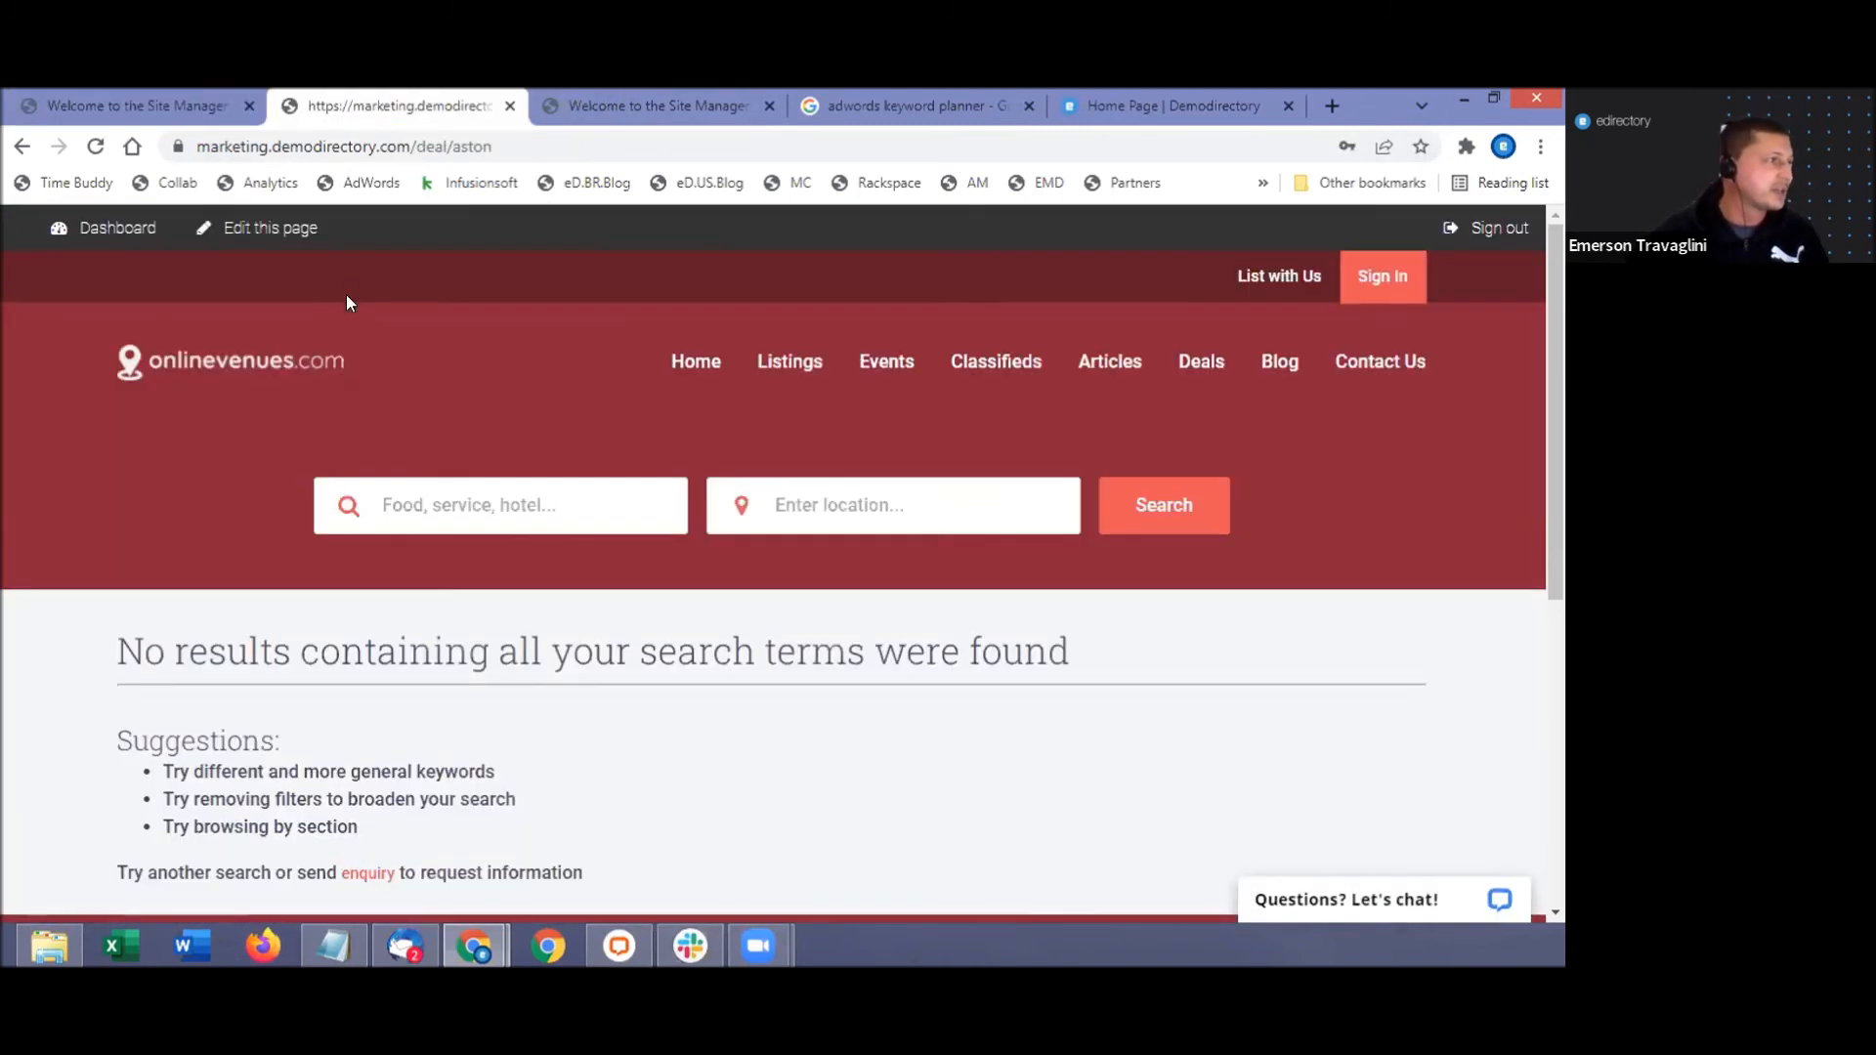
left_click(619, 108)
scroll(665, 598, "down", 9)
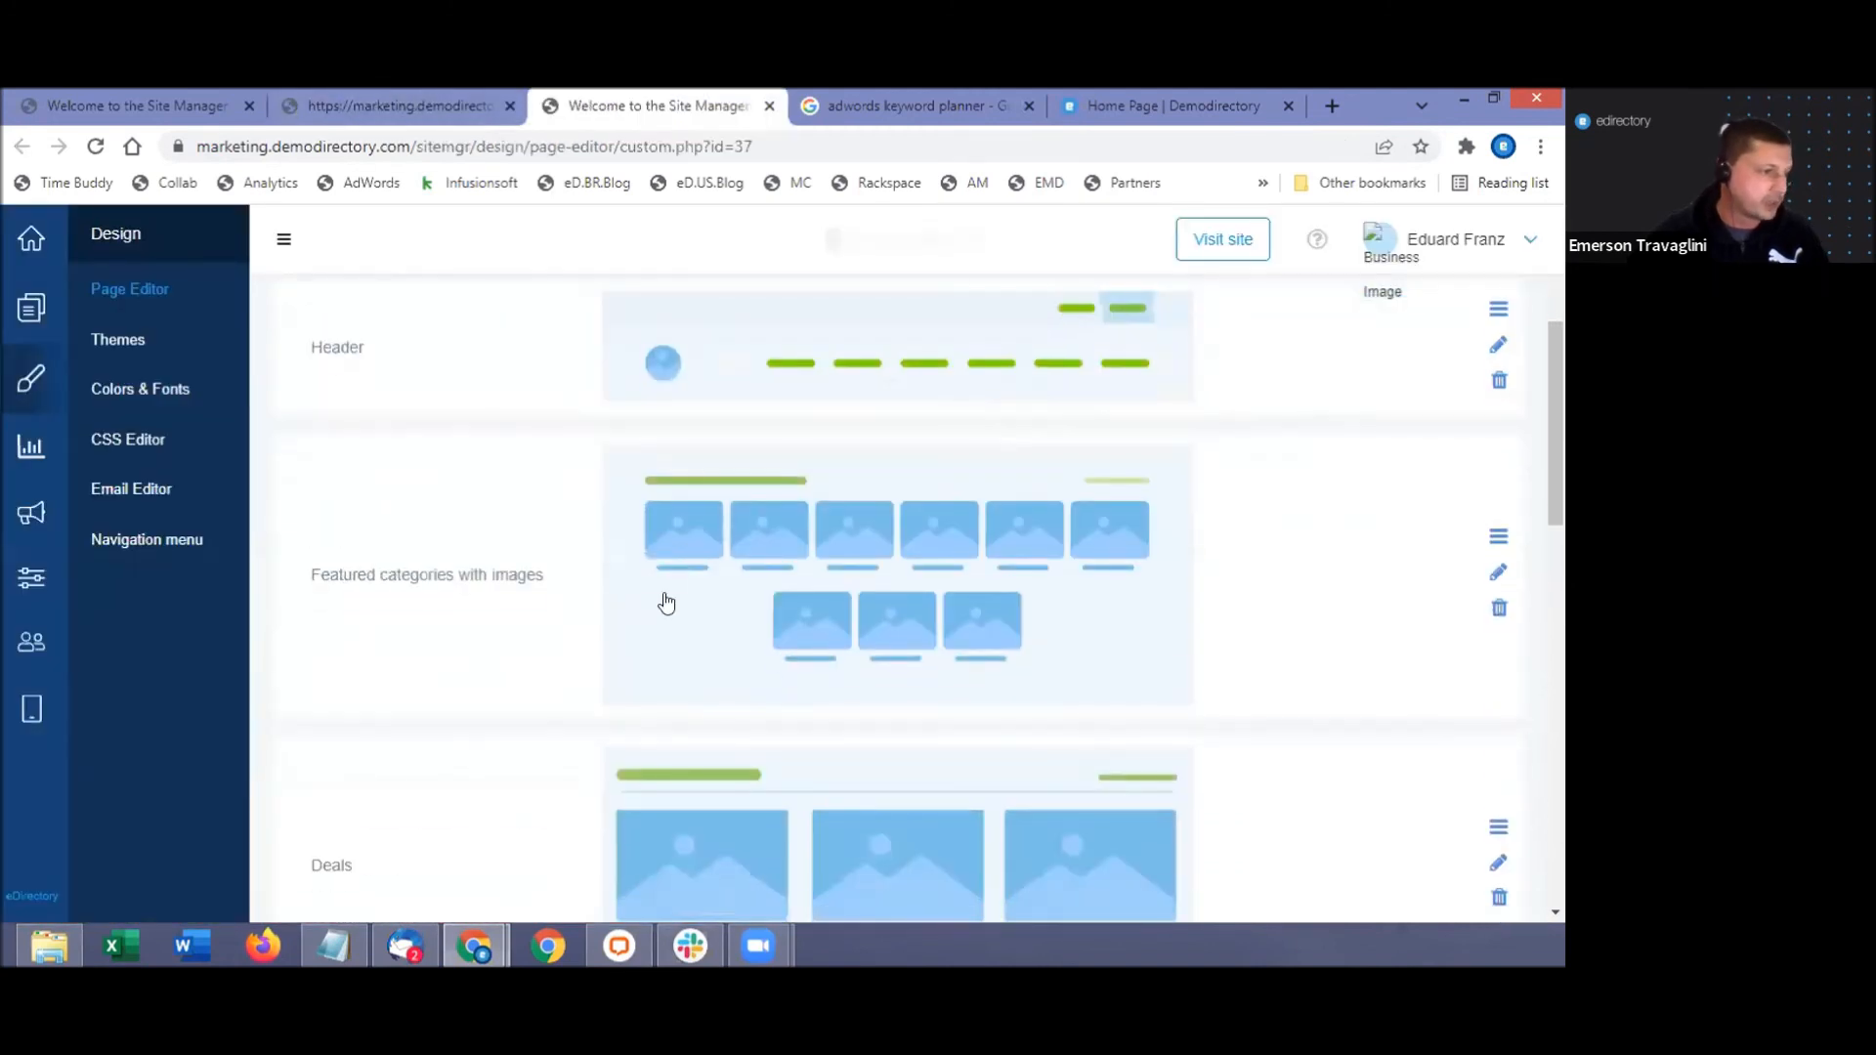
scroll(667, 601, "down", 7)
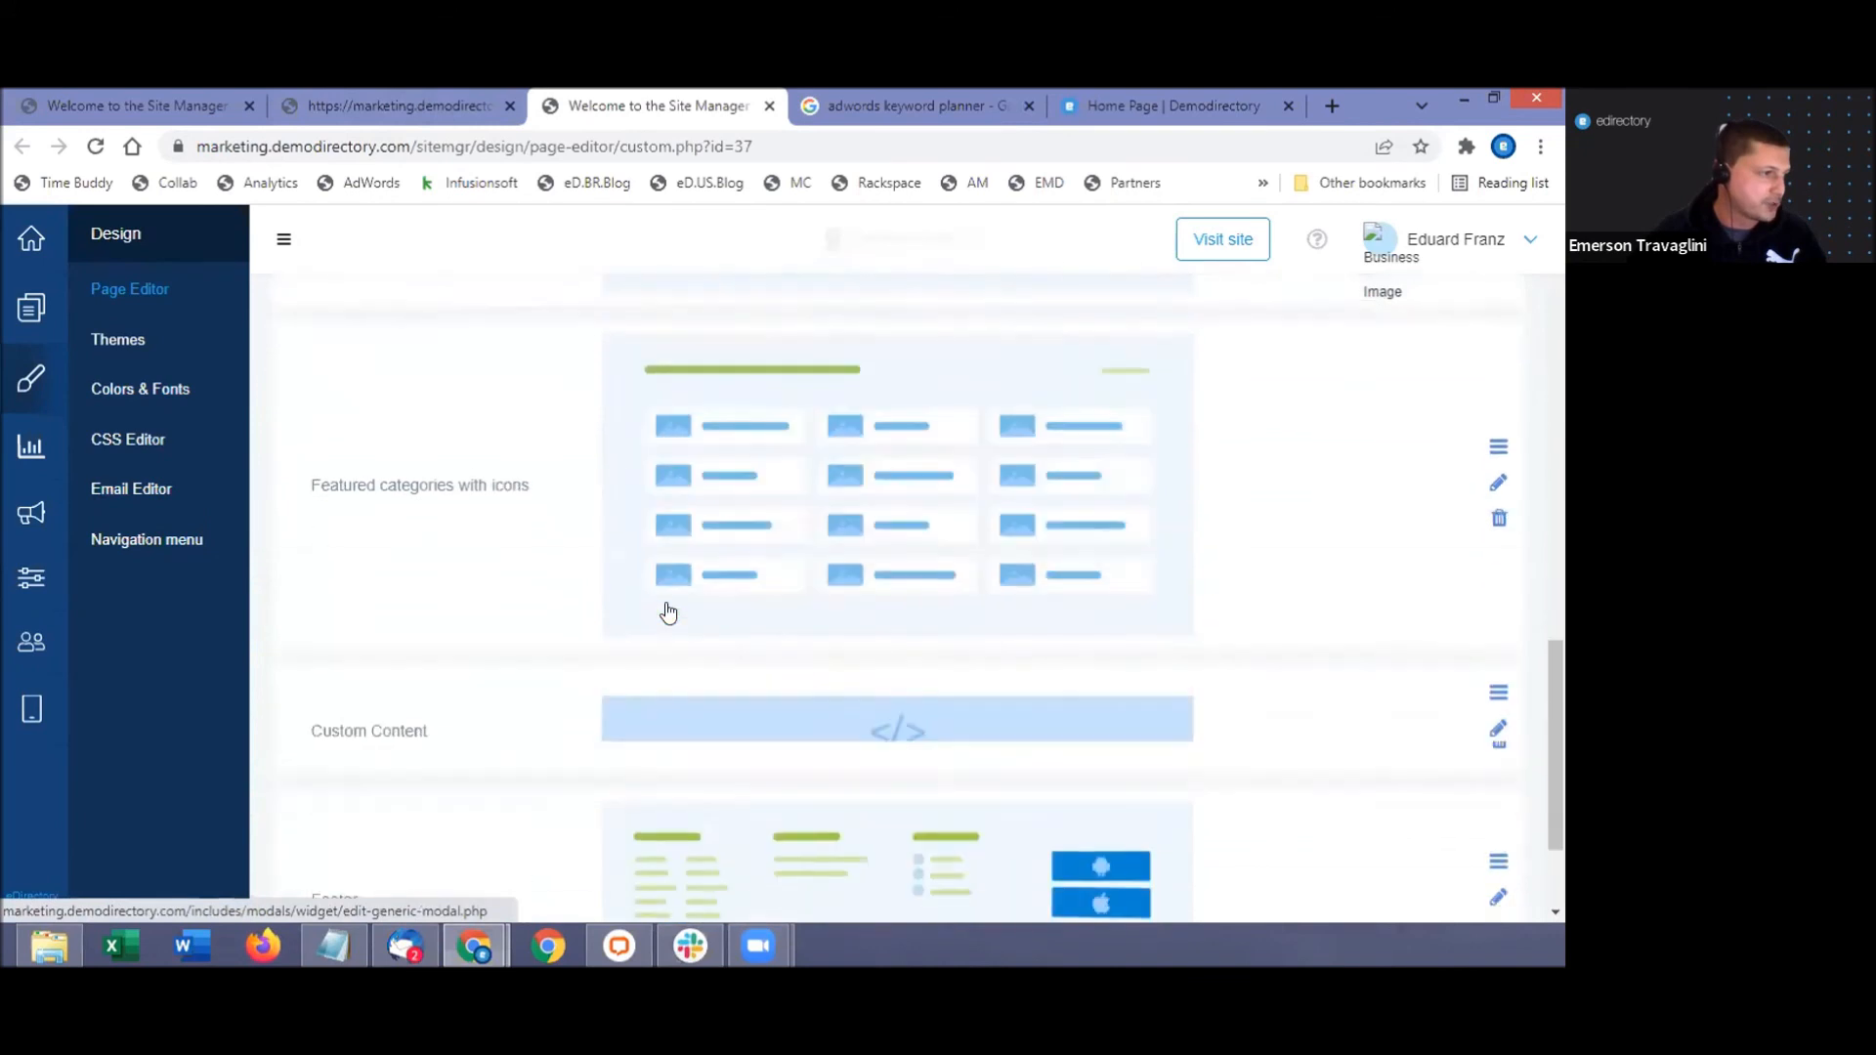
scroll(669, 614, "down", 1)
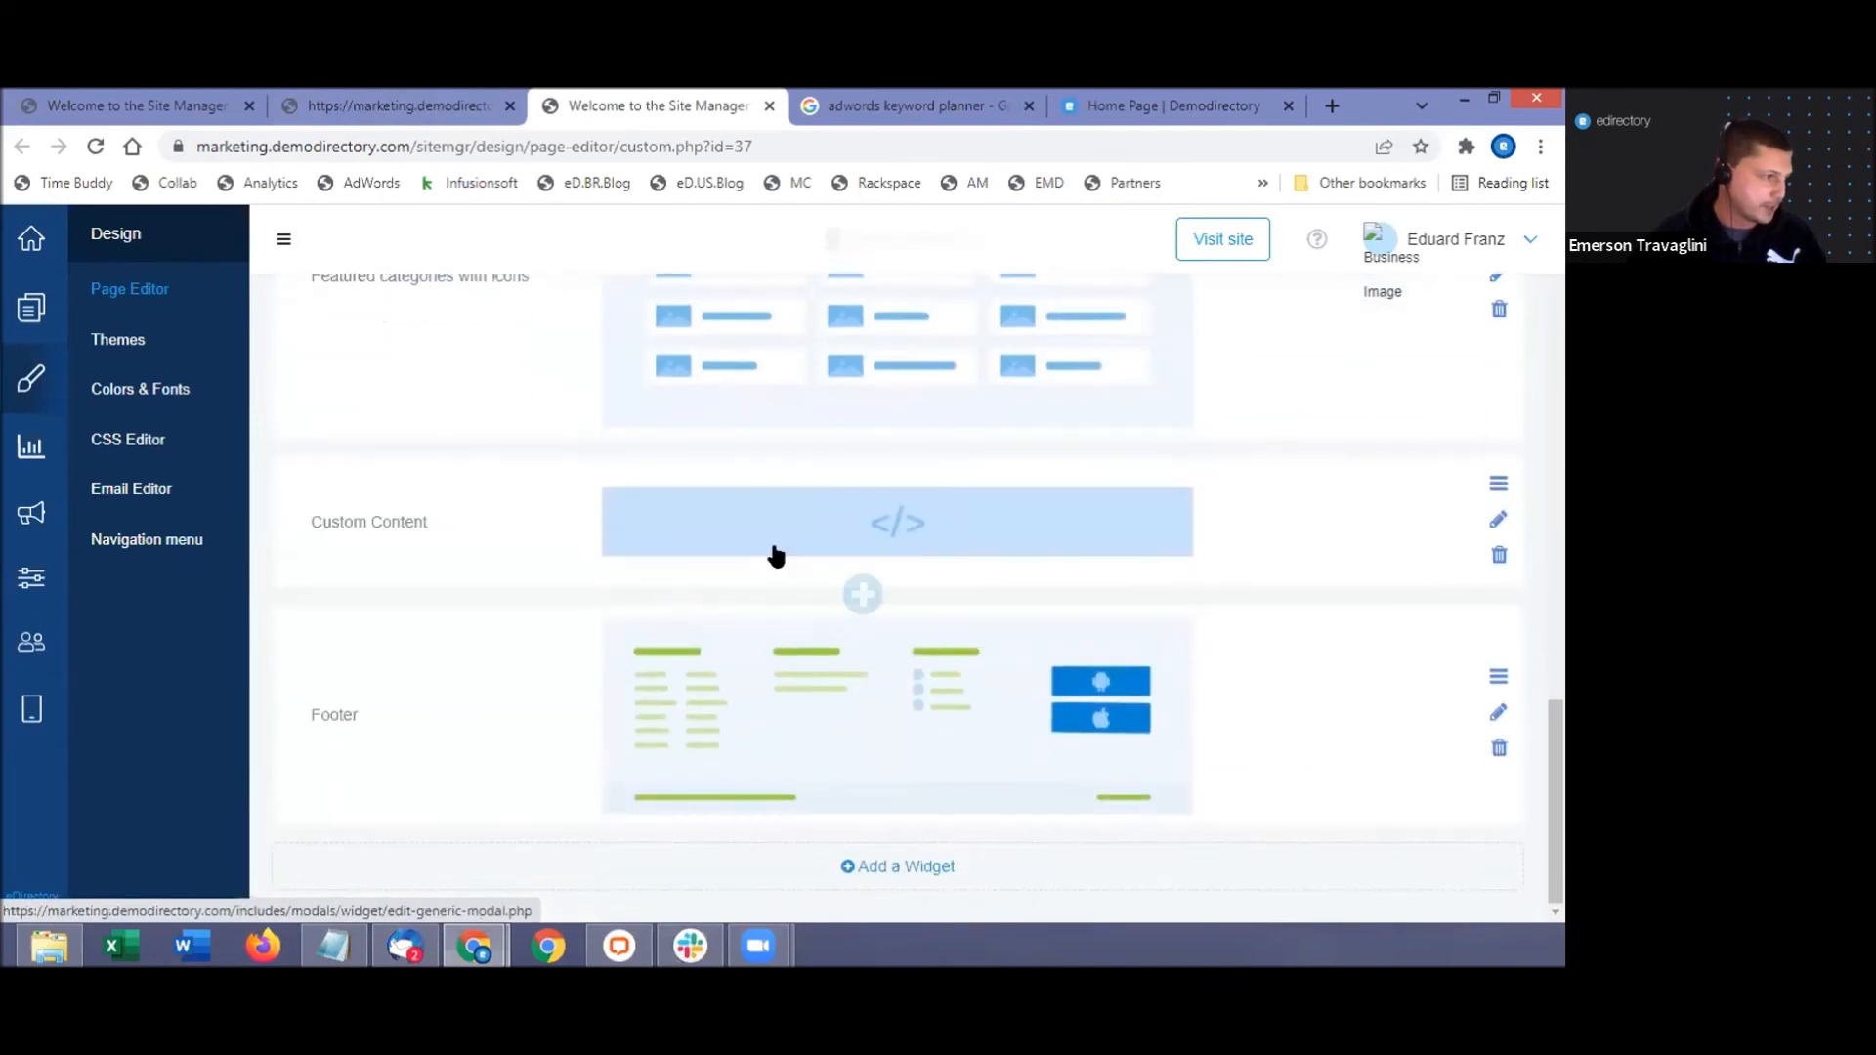
left_click(406, 106)
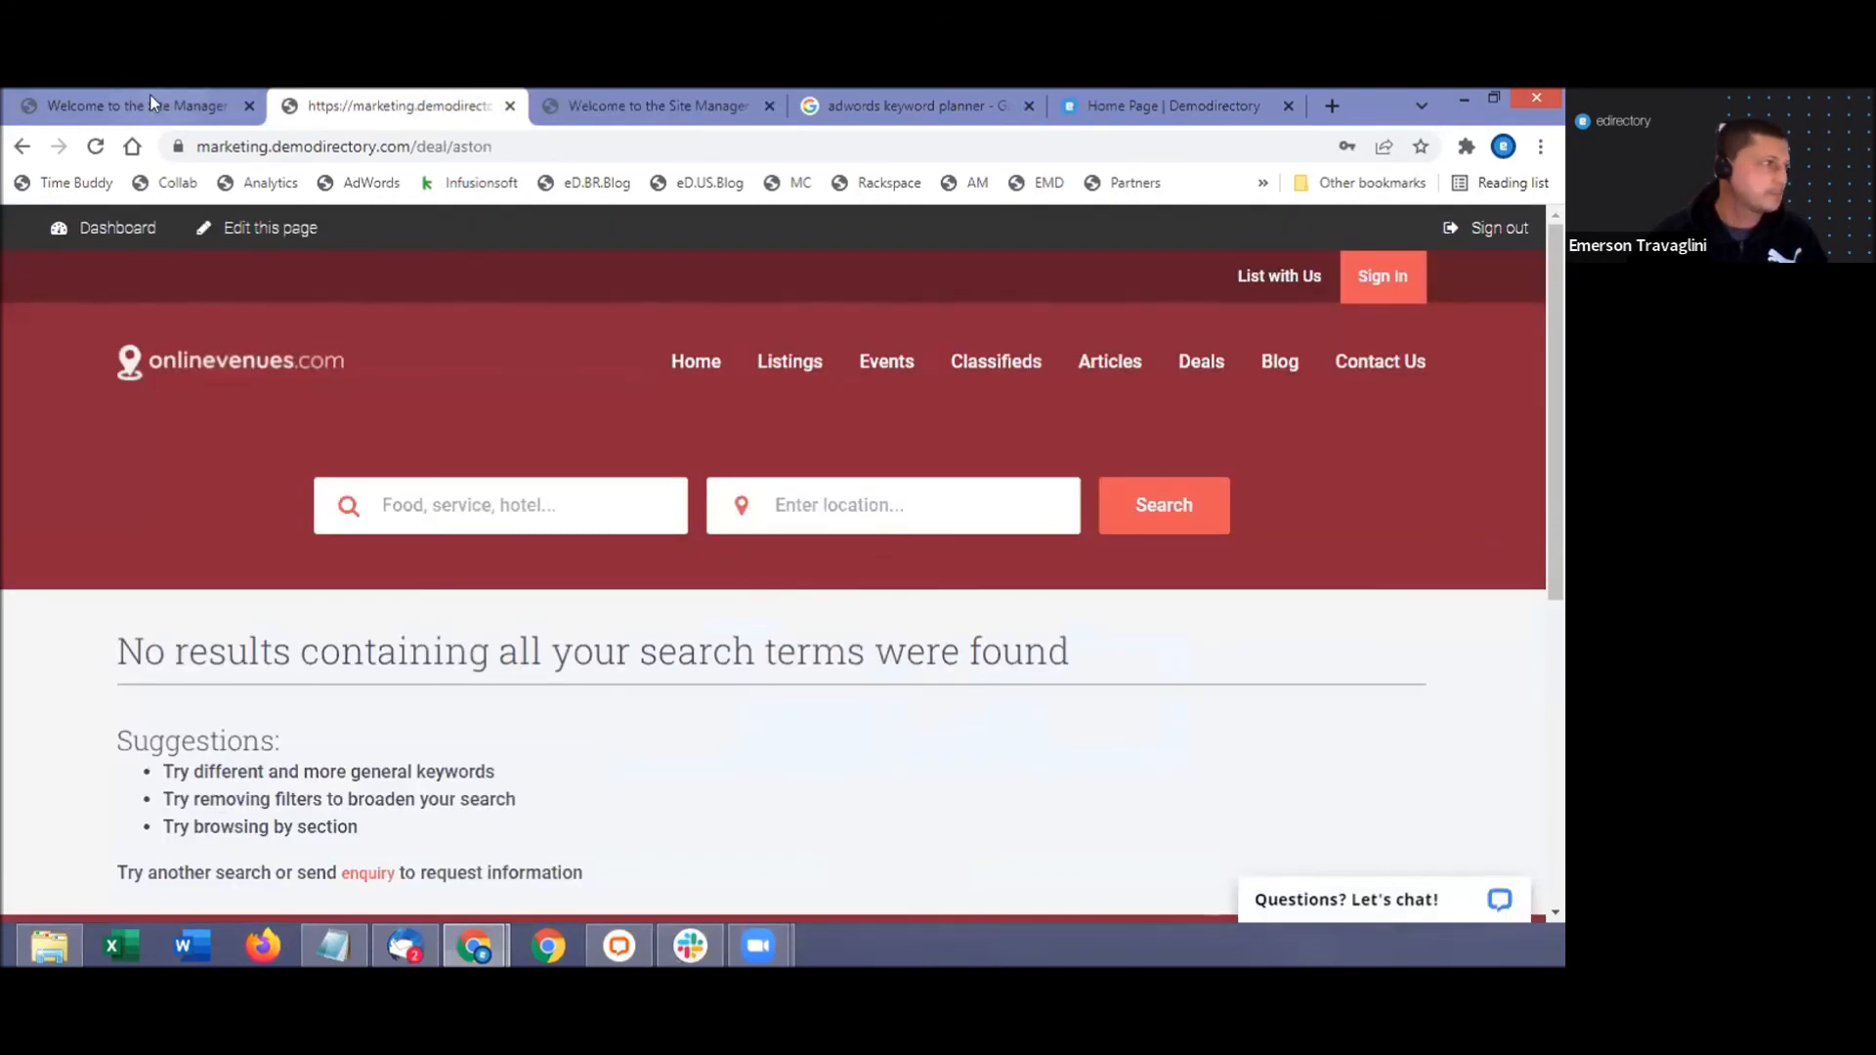
left_click(589, 105)
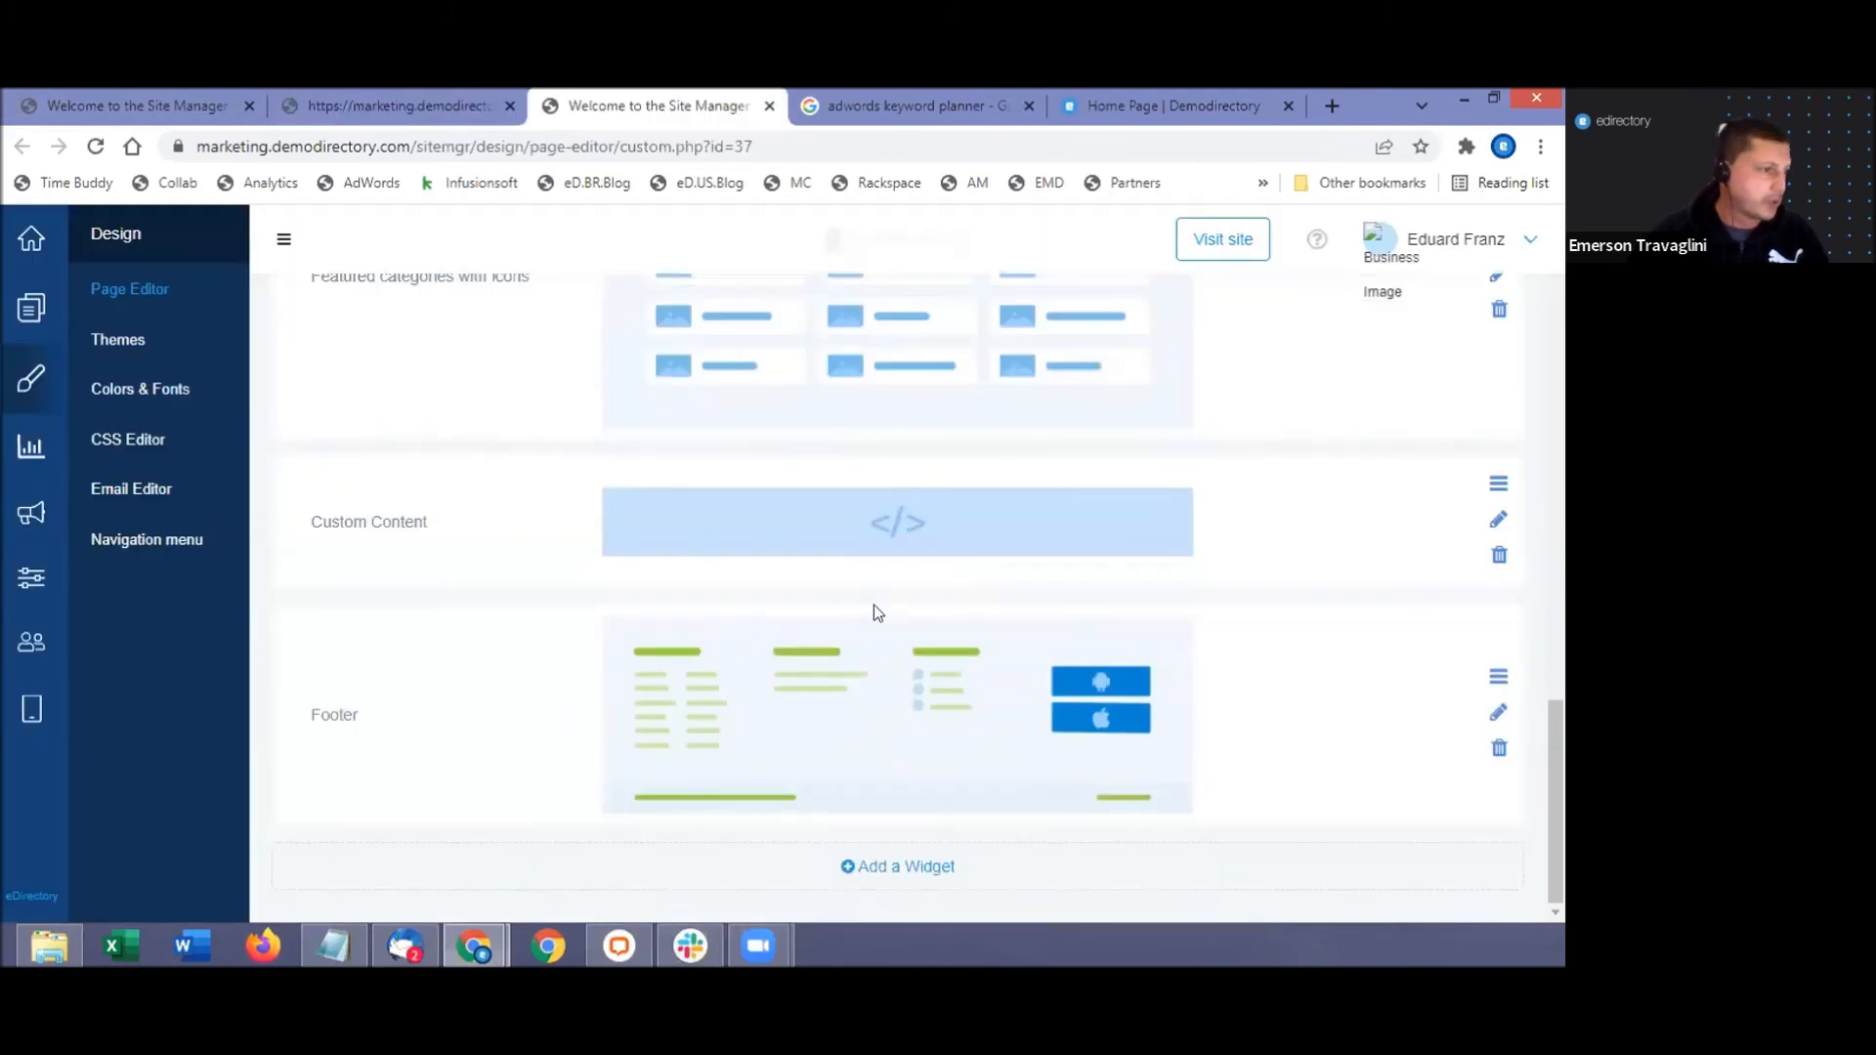
scroll(858, 598, "up", 10)
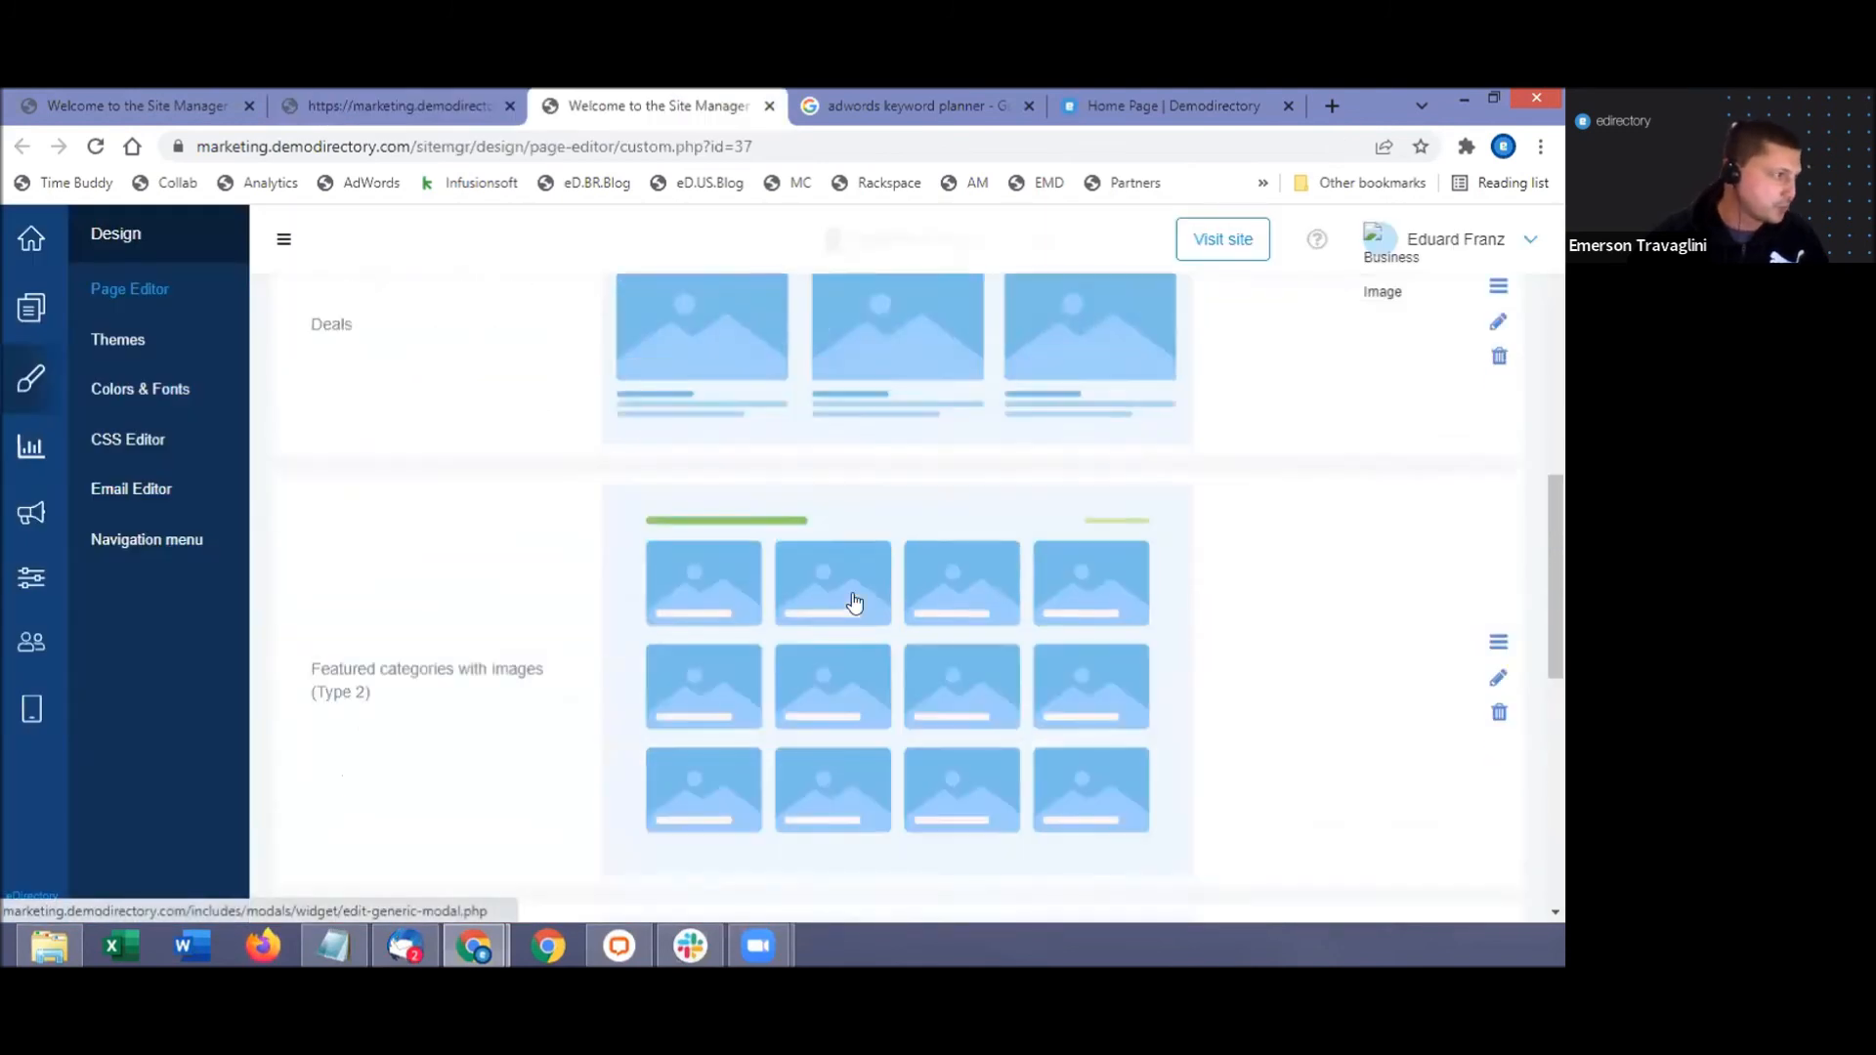
scroll(852, 527, "up", 1)
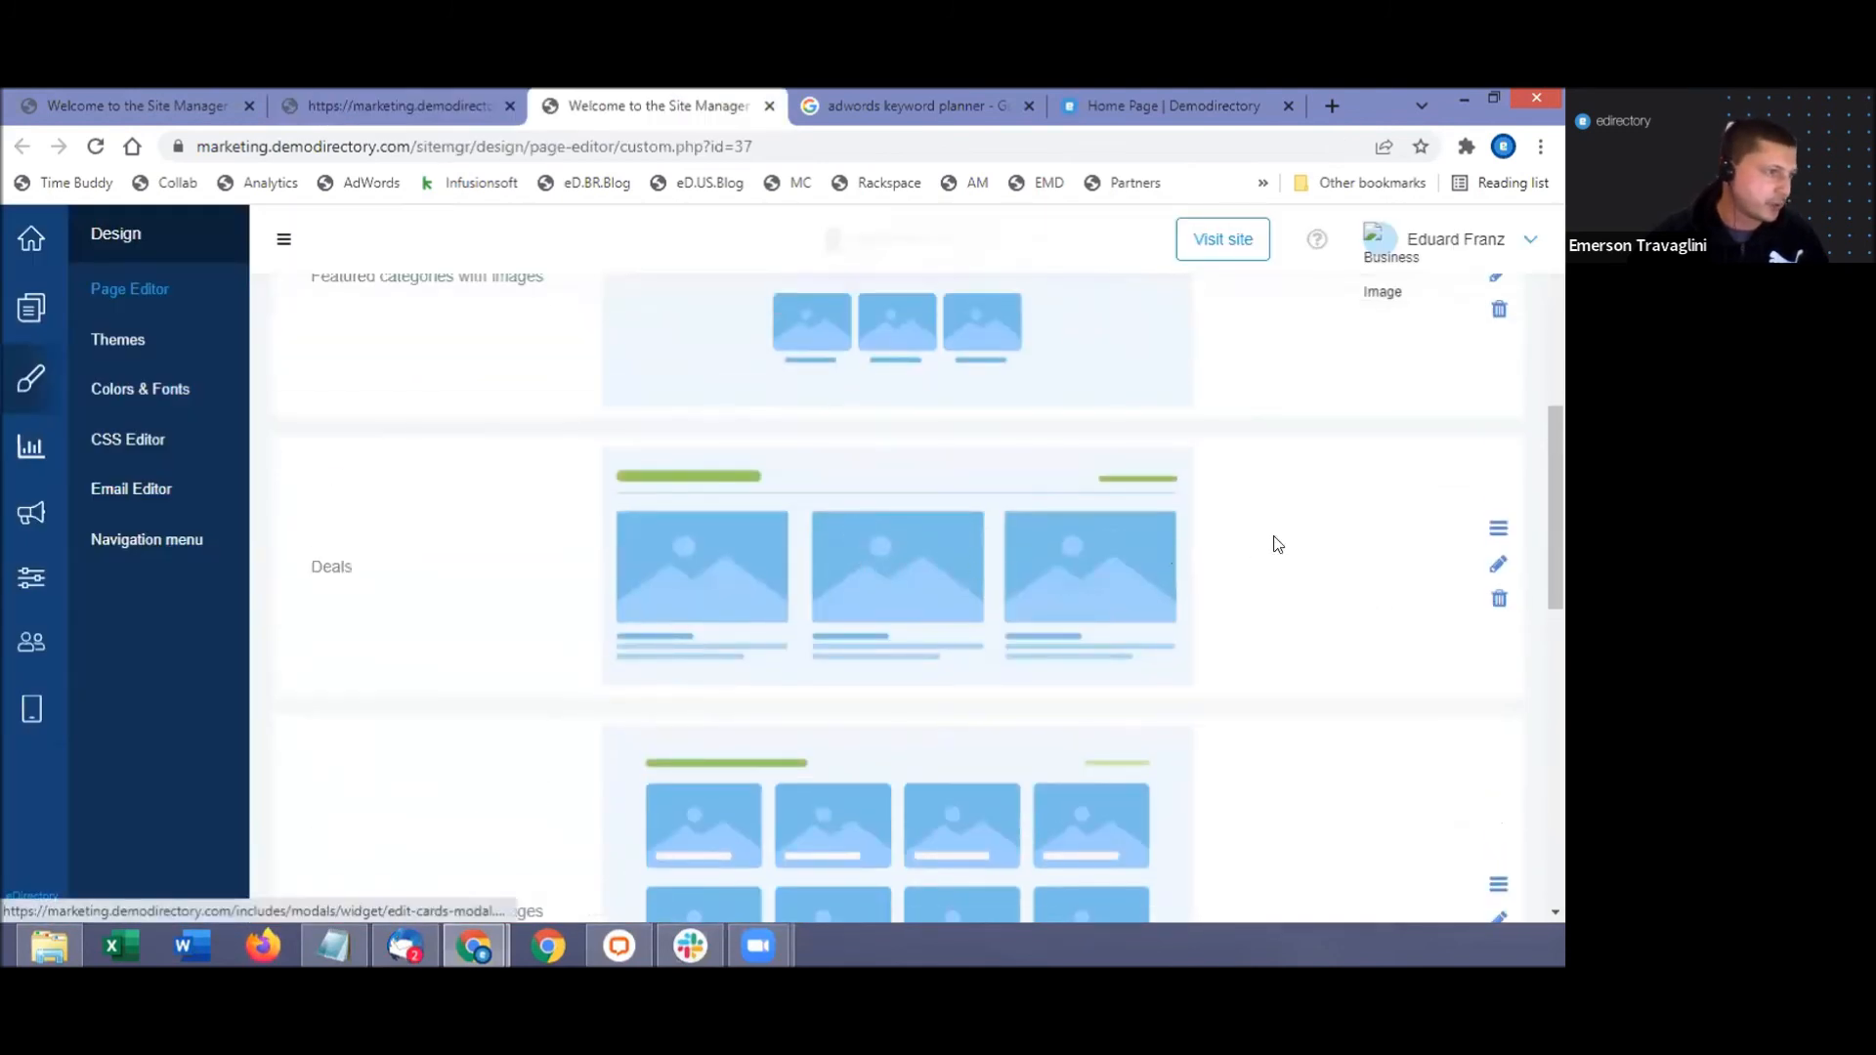
Open the Deals widget's settings and review its column choices, background colour, ordering criteria, item count and category and location filters.
left_click(1496, 562)
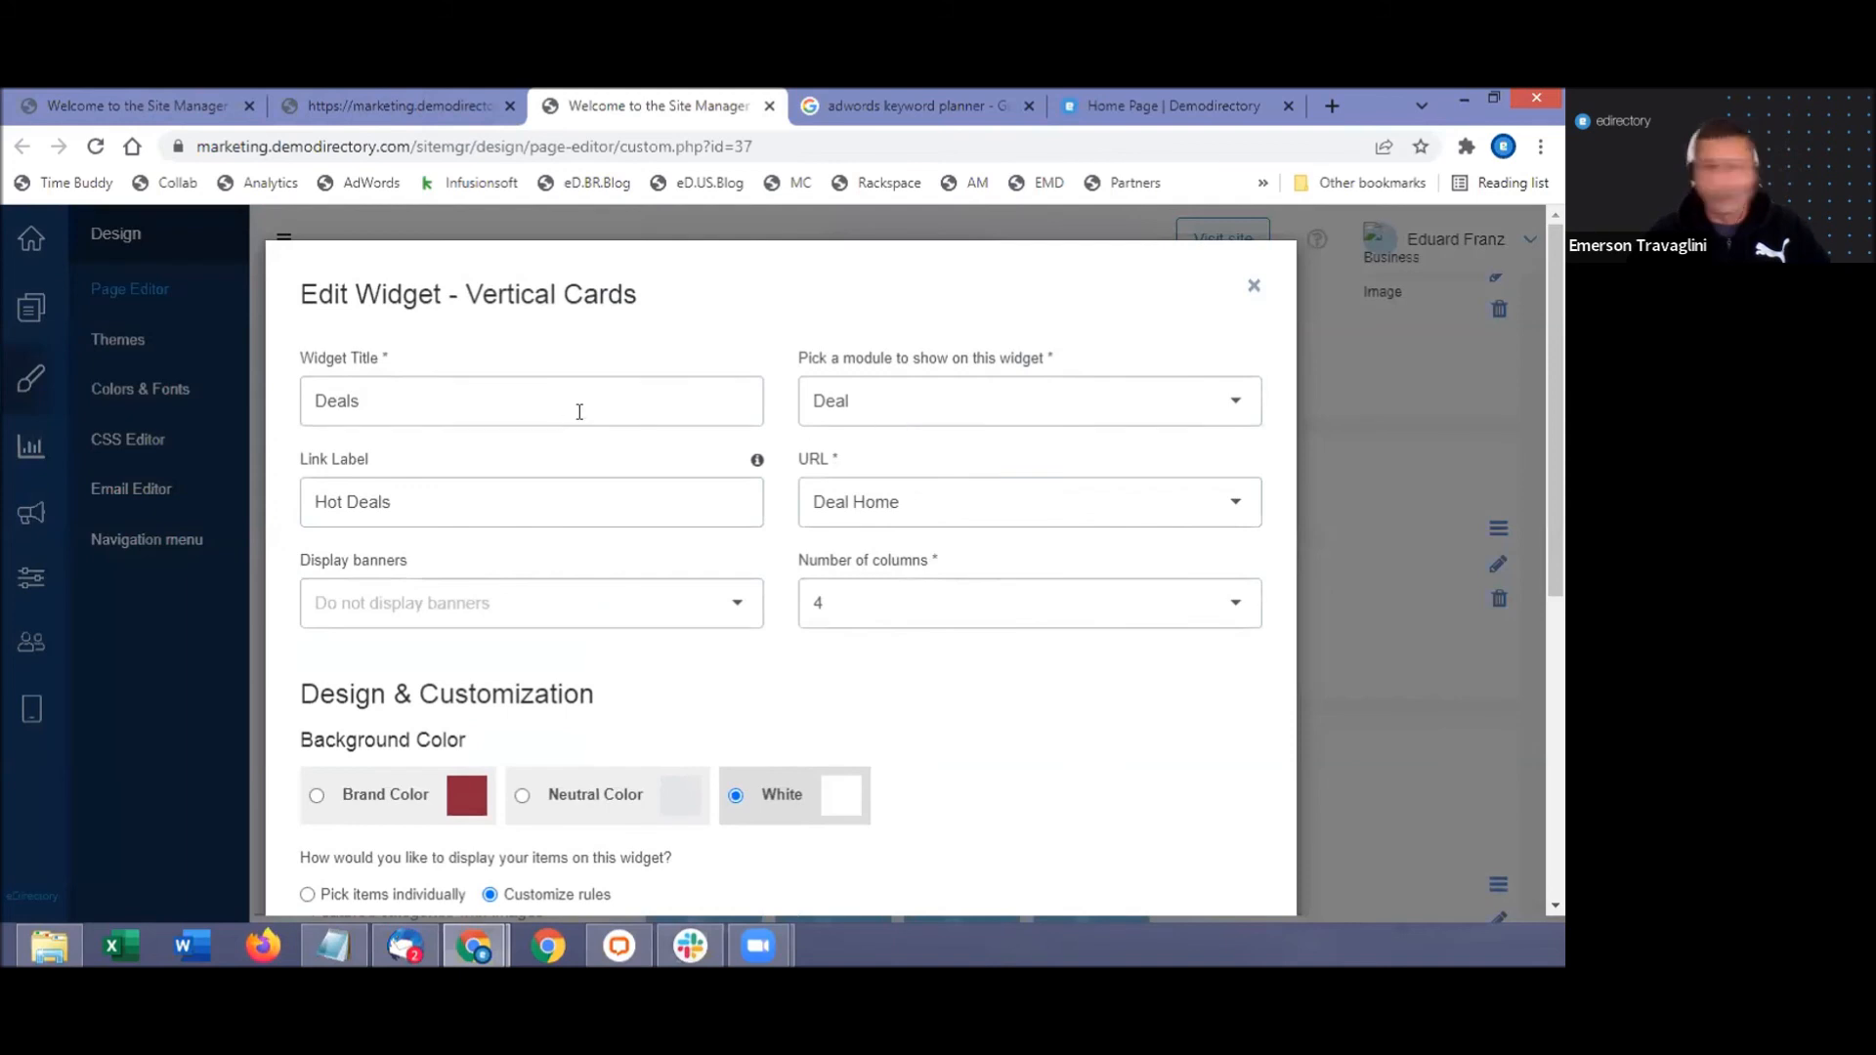
scroll(1083, 623, "down", 1)
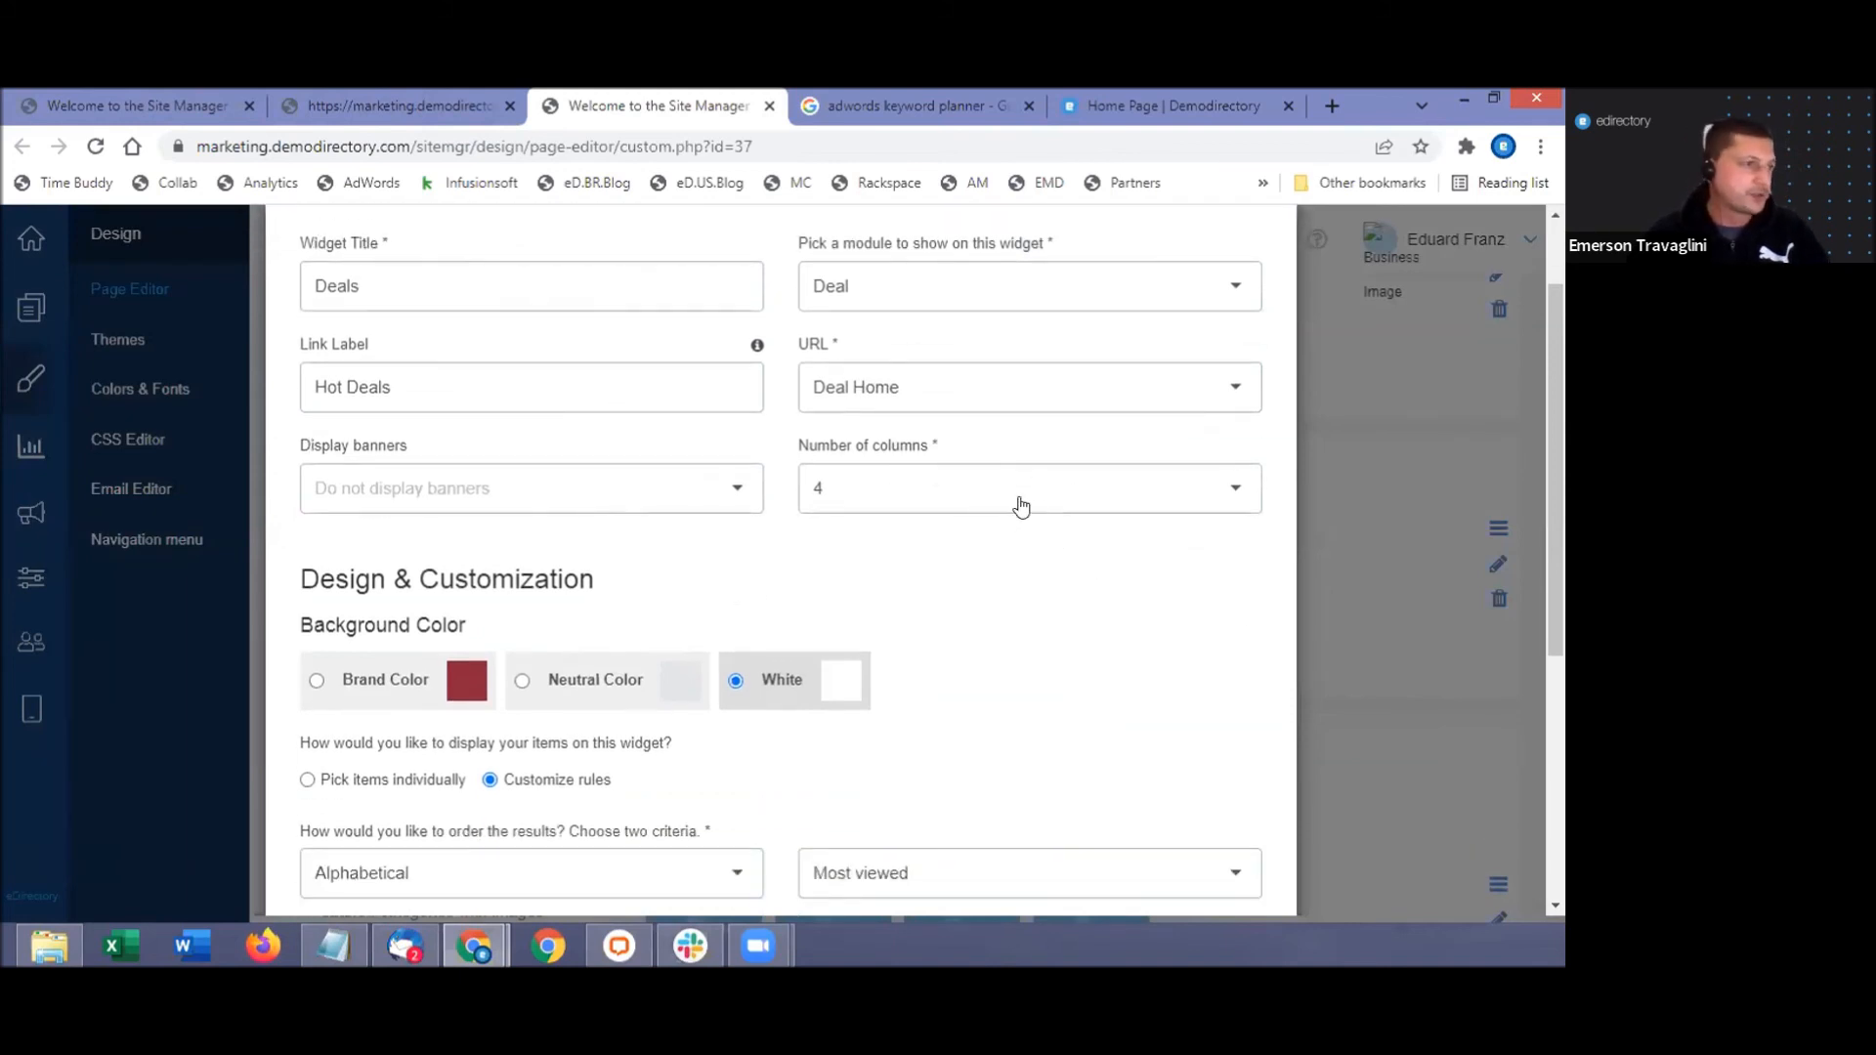
left_click(1019, 500)
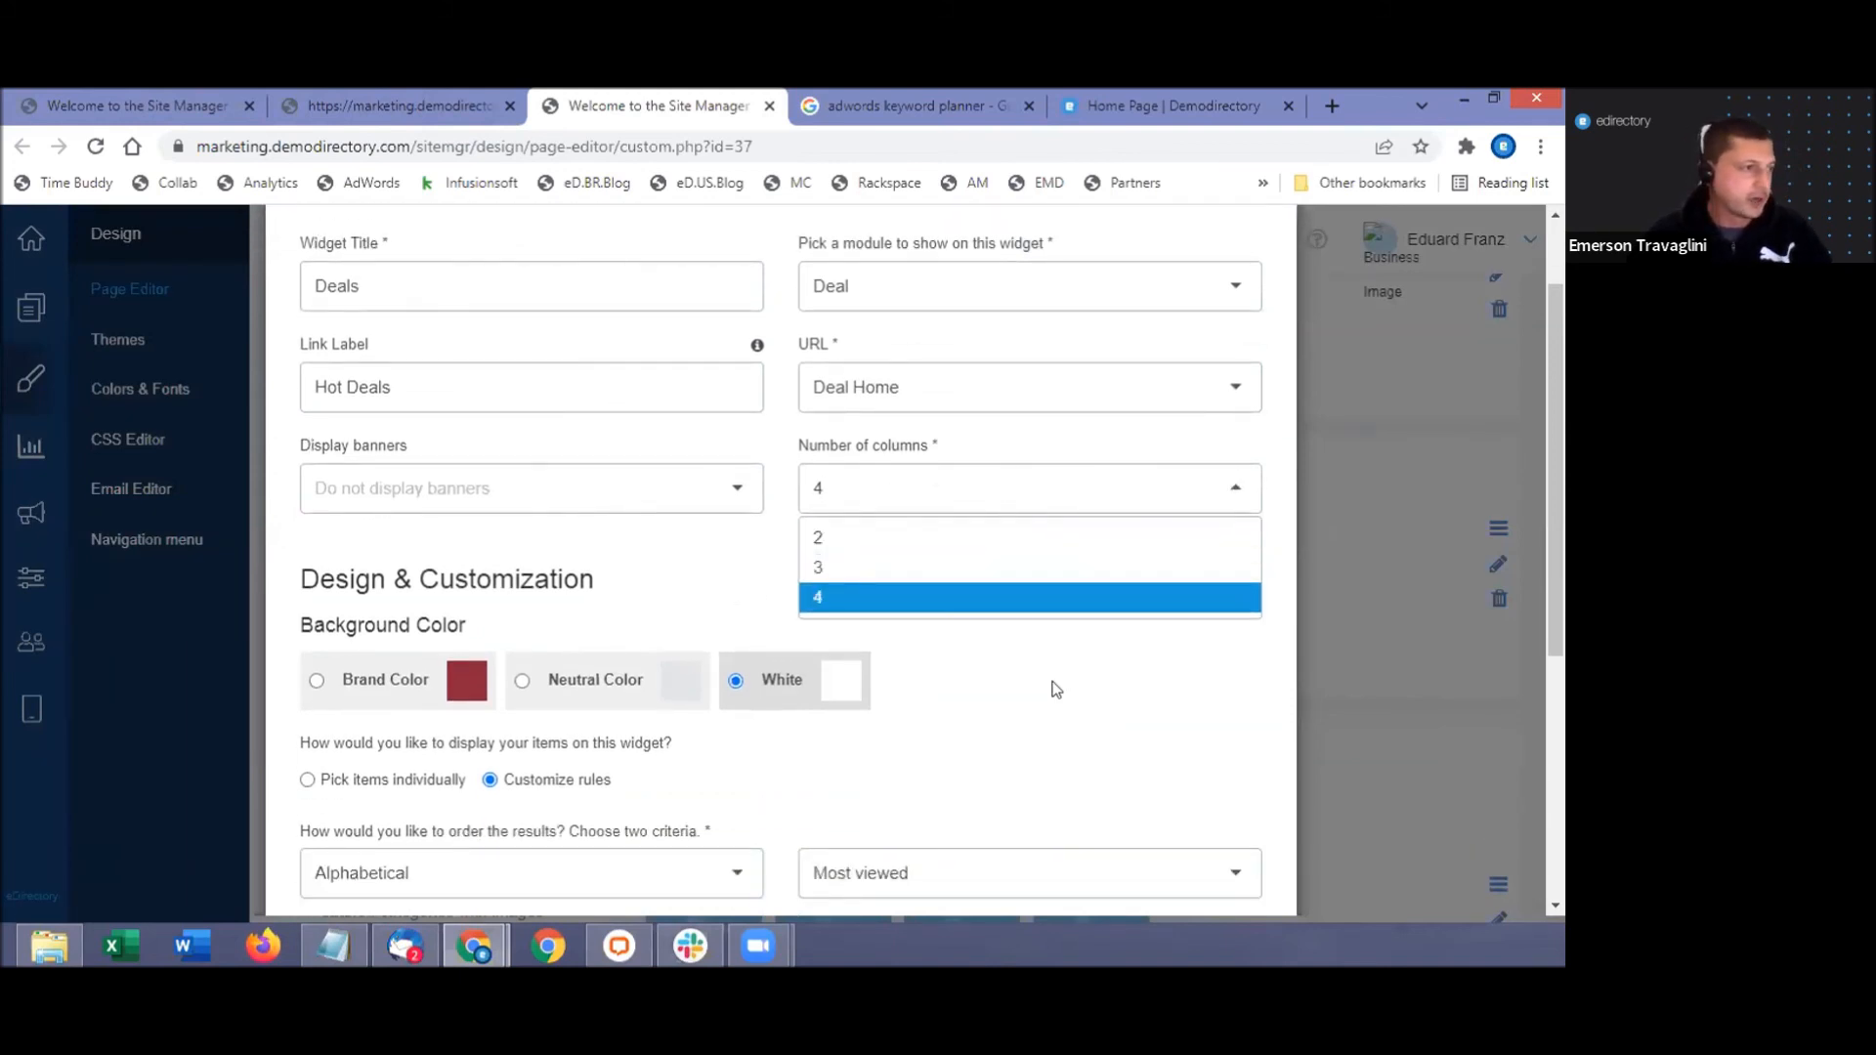
left_click(1097, 728)
scroll(1037, 639, "down", 1)
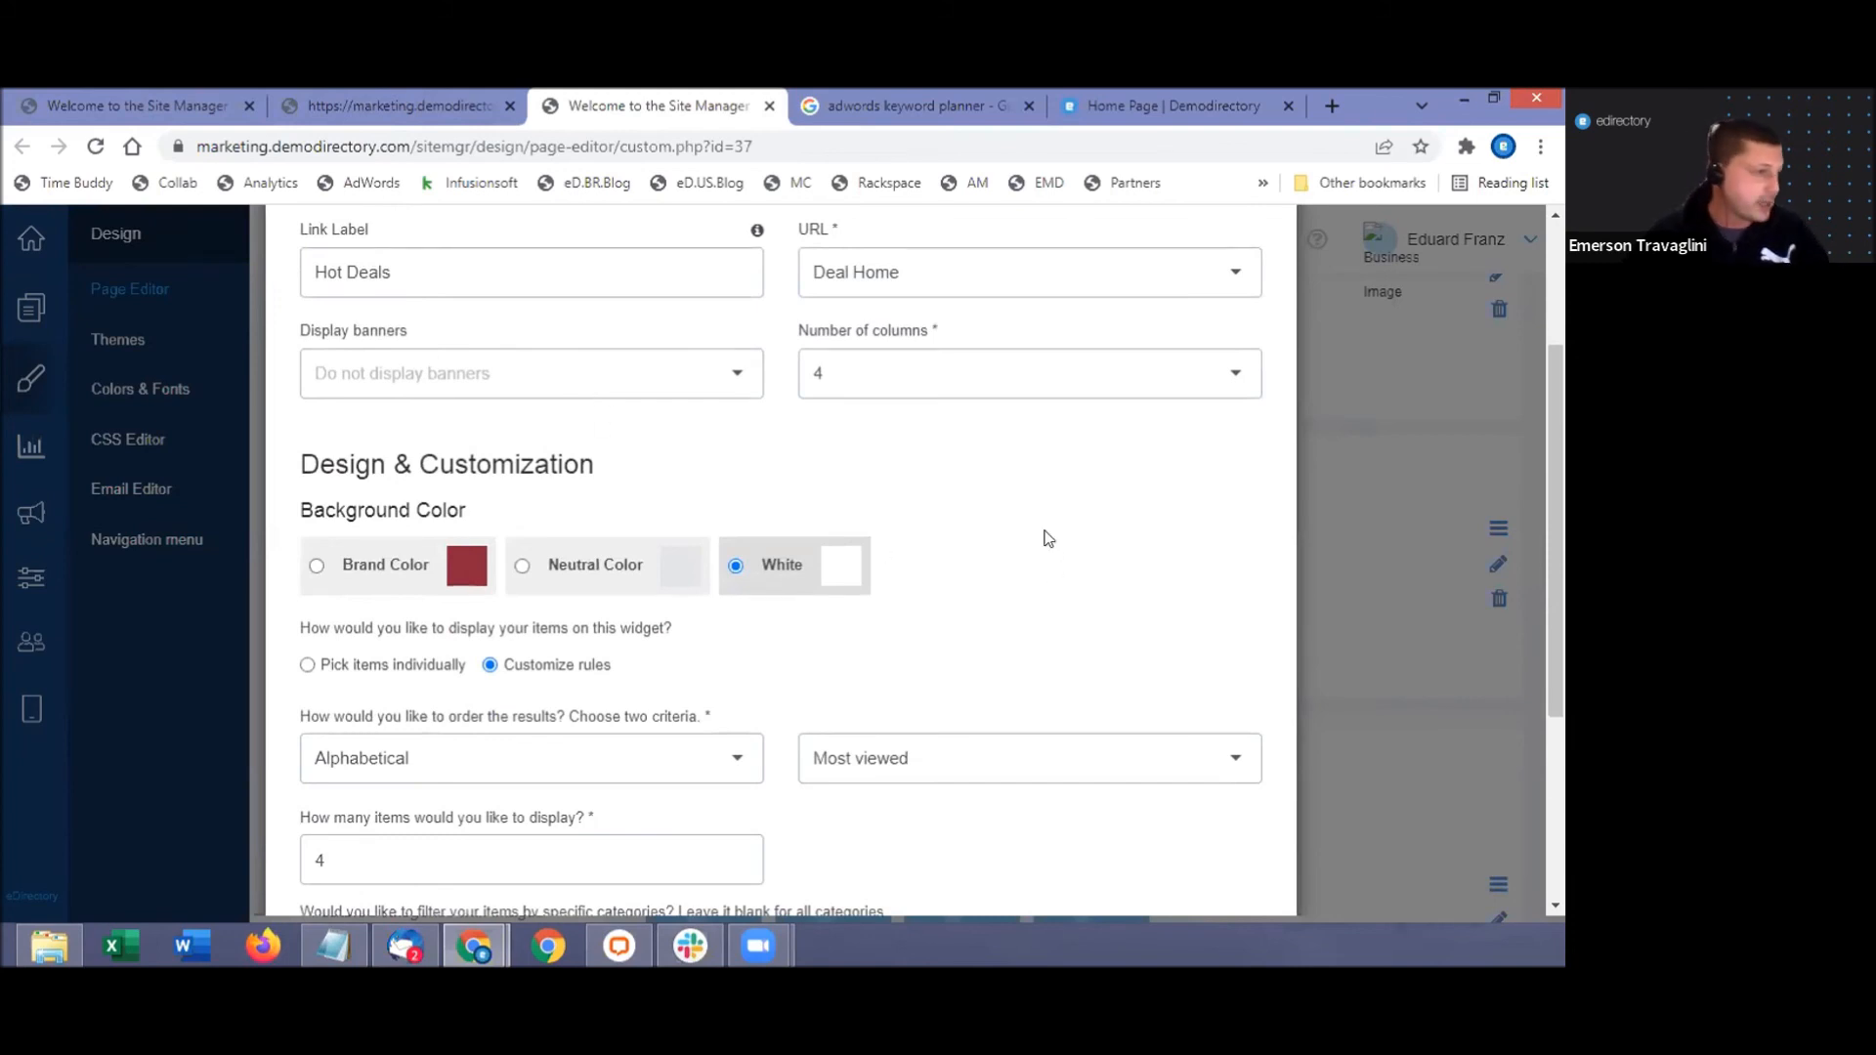
scroll(1048, 531, "down", 2)
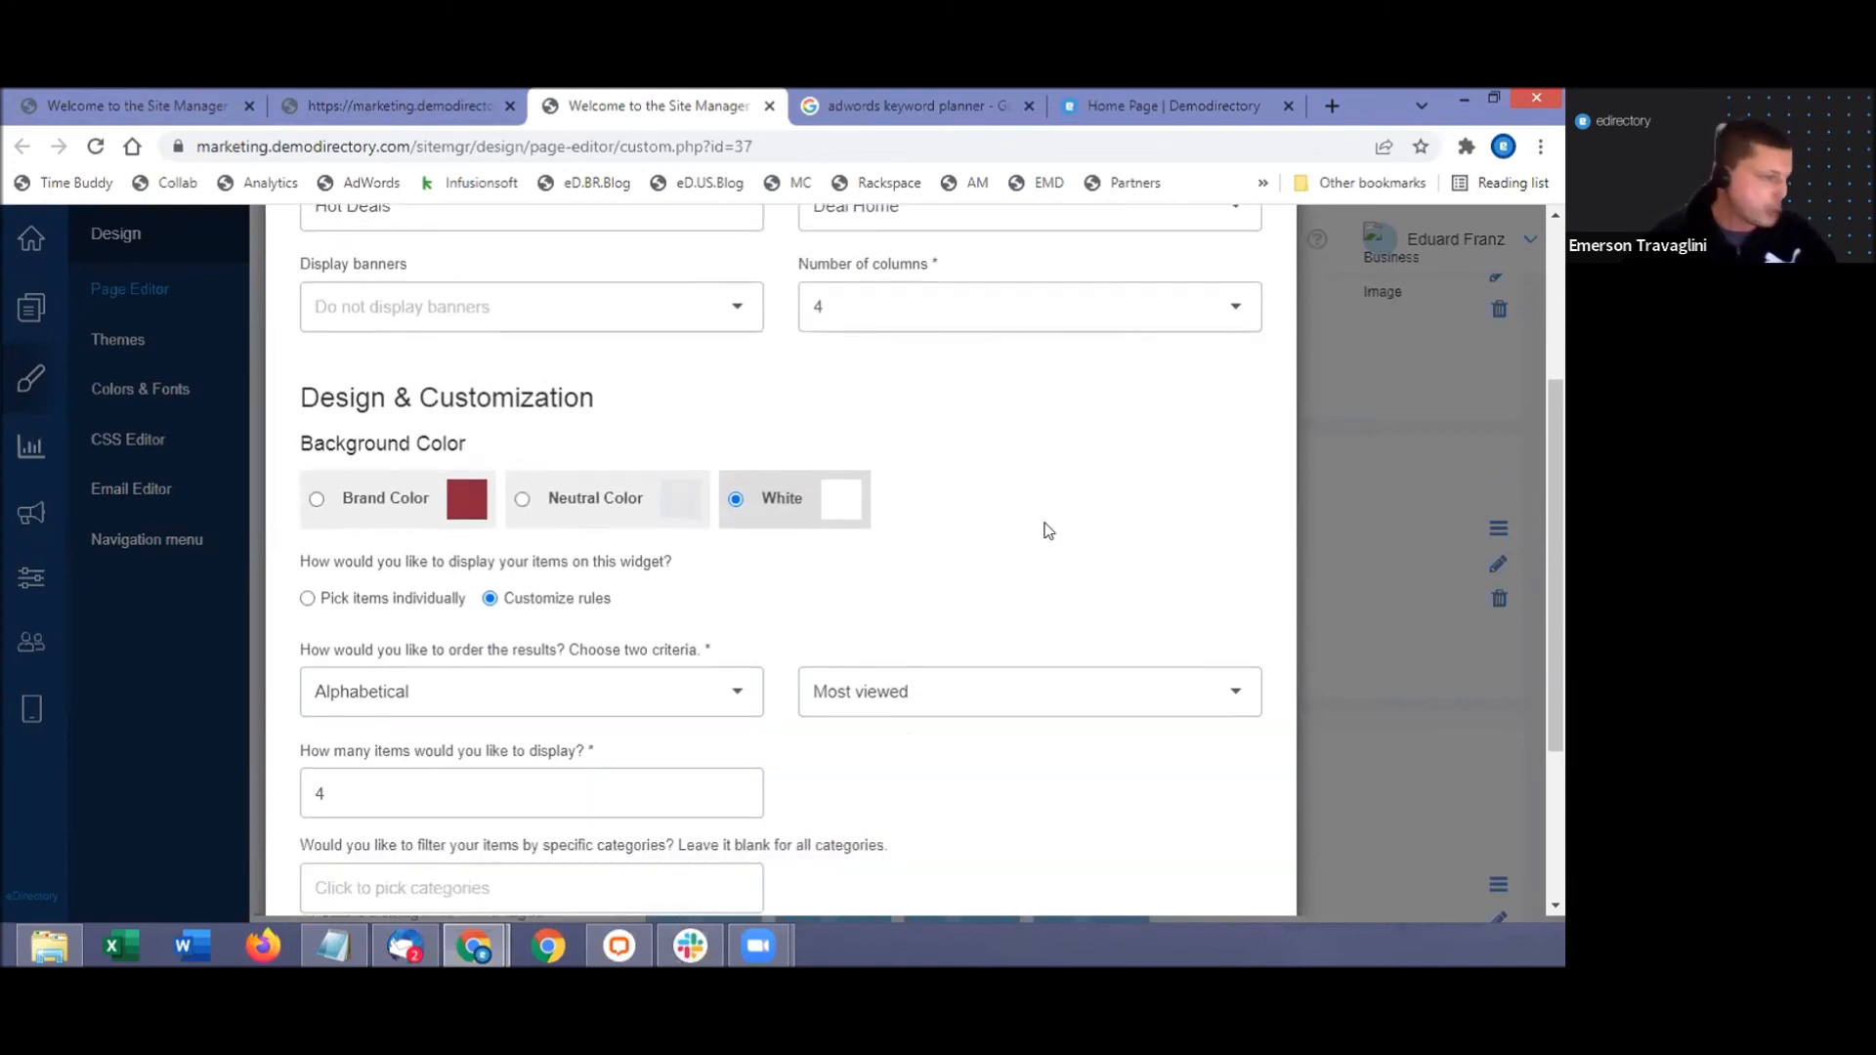
scroll(1041, 531, "down", 1)
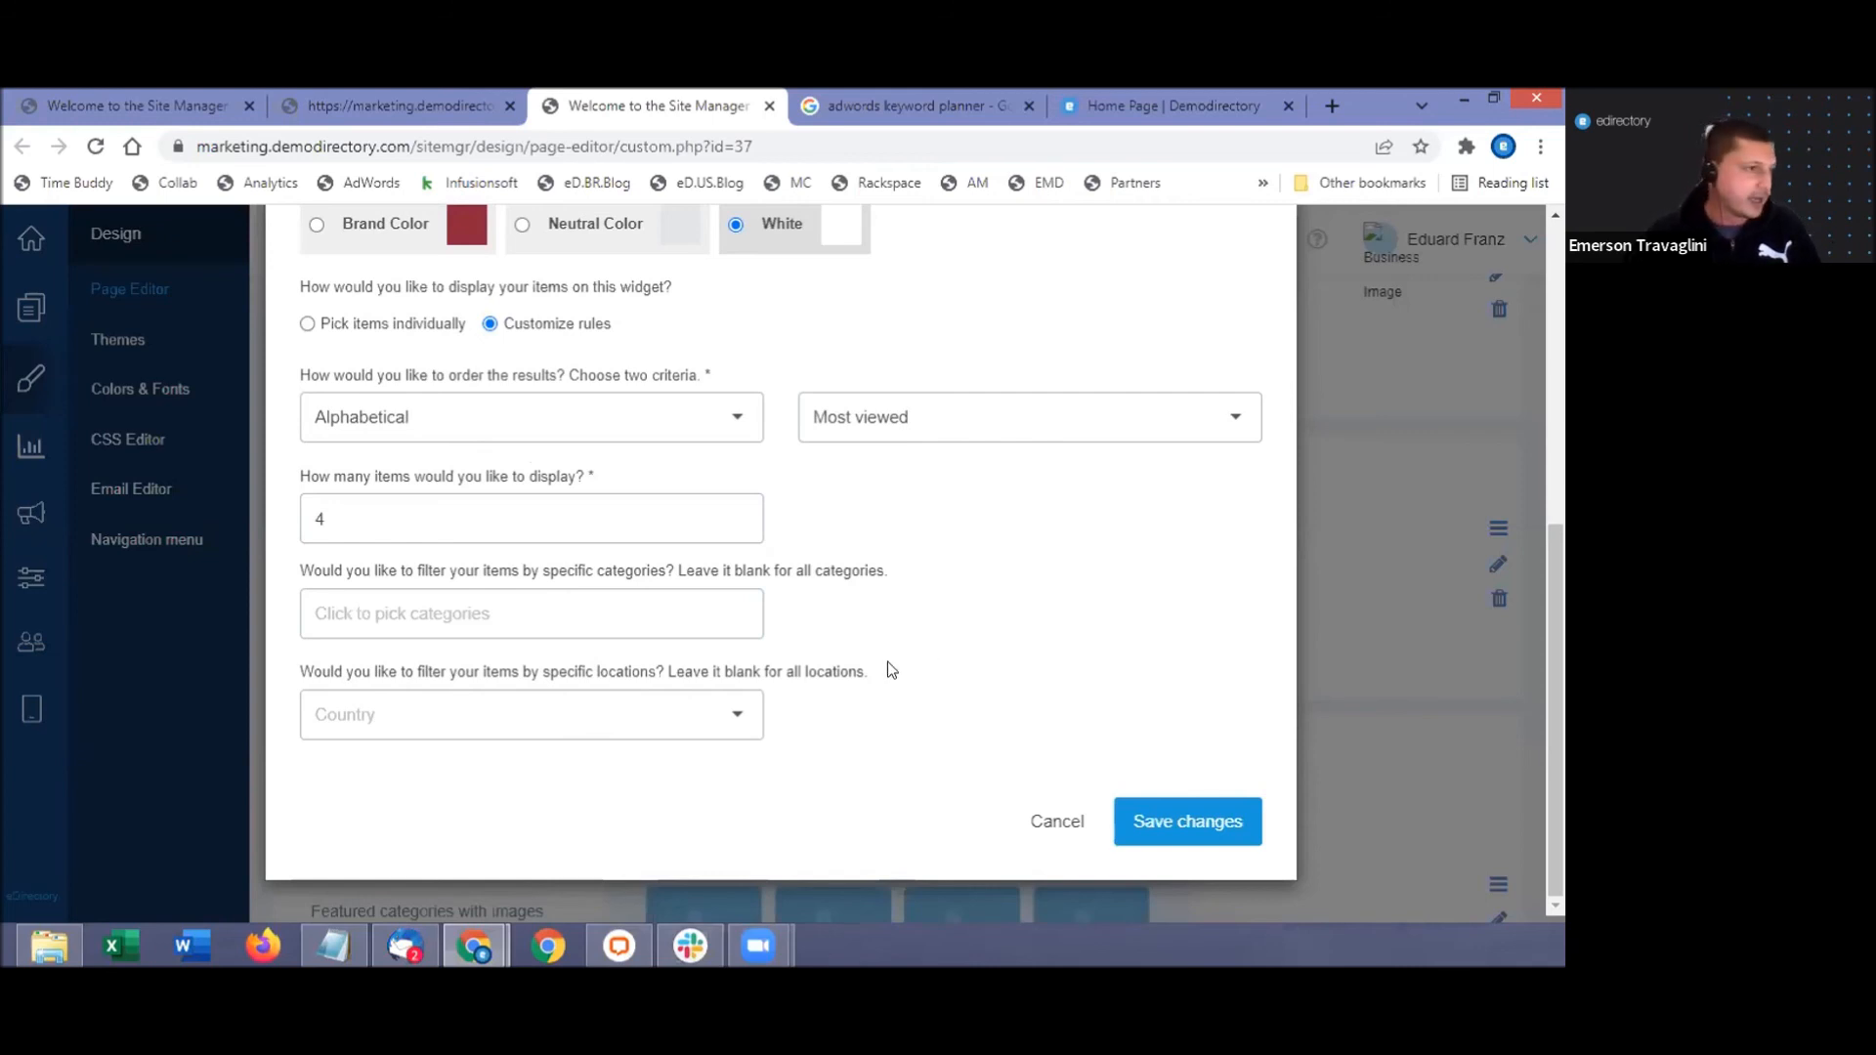
scroll(889, 660, "up", 2)
scroll(933, 743, "up", 3)
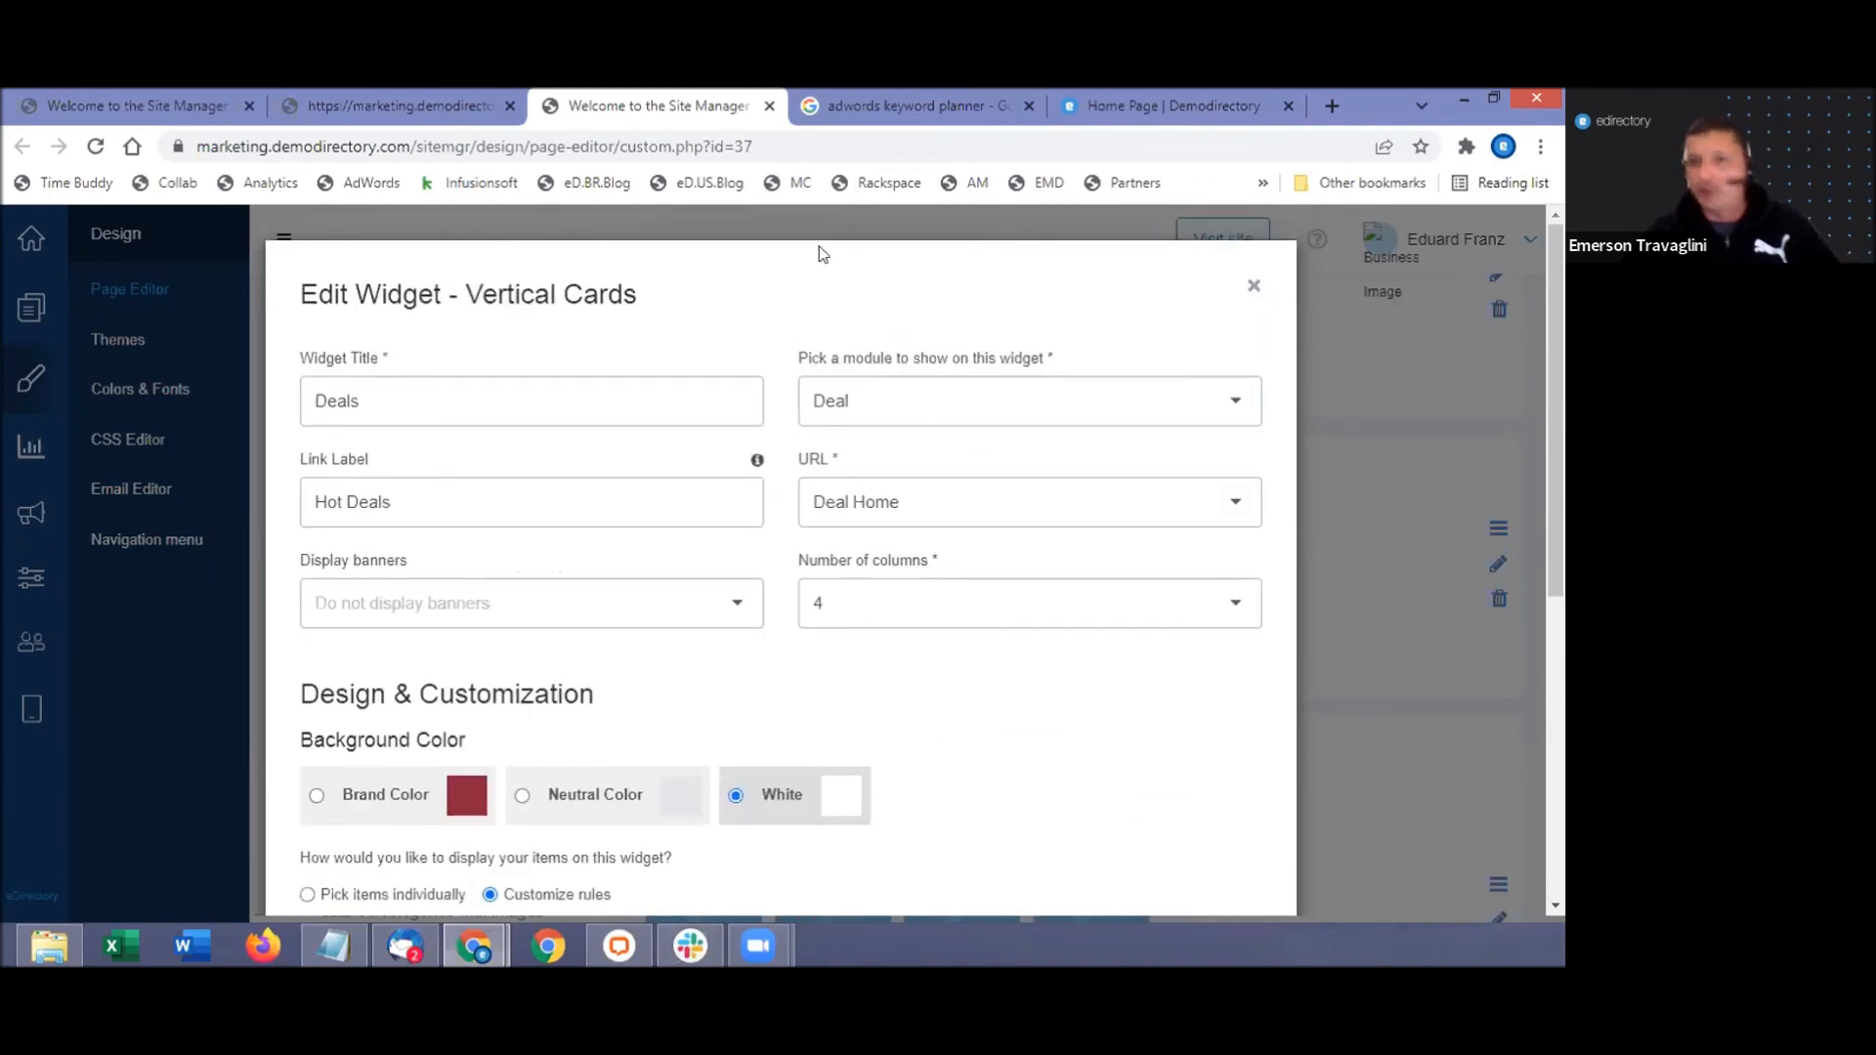
Open the Auto listing category for editing and show the SEO section of its advanced options.
left_click(1121, 96)
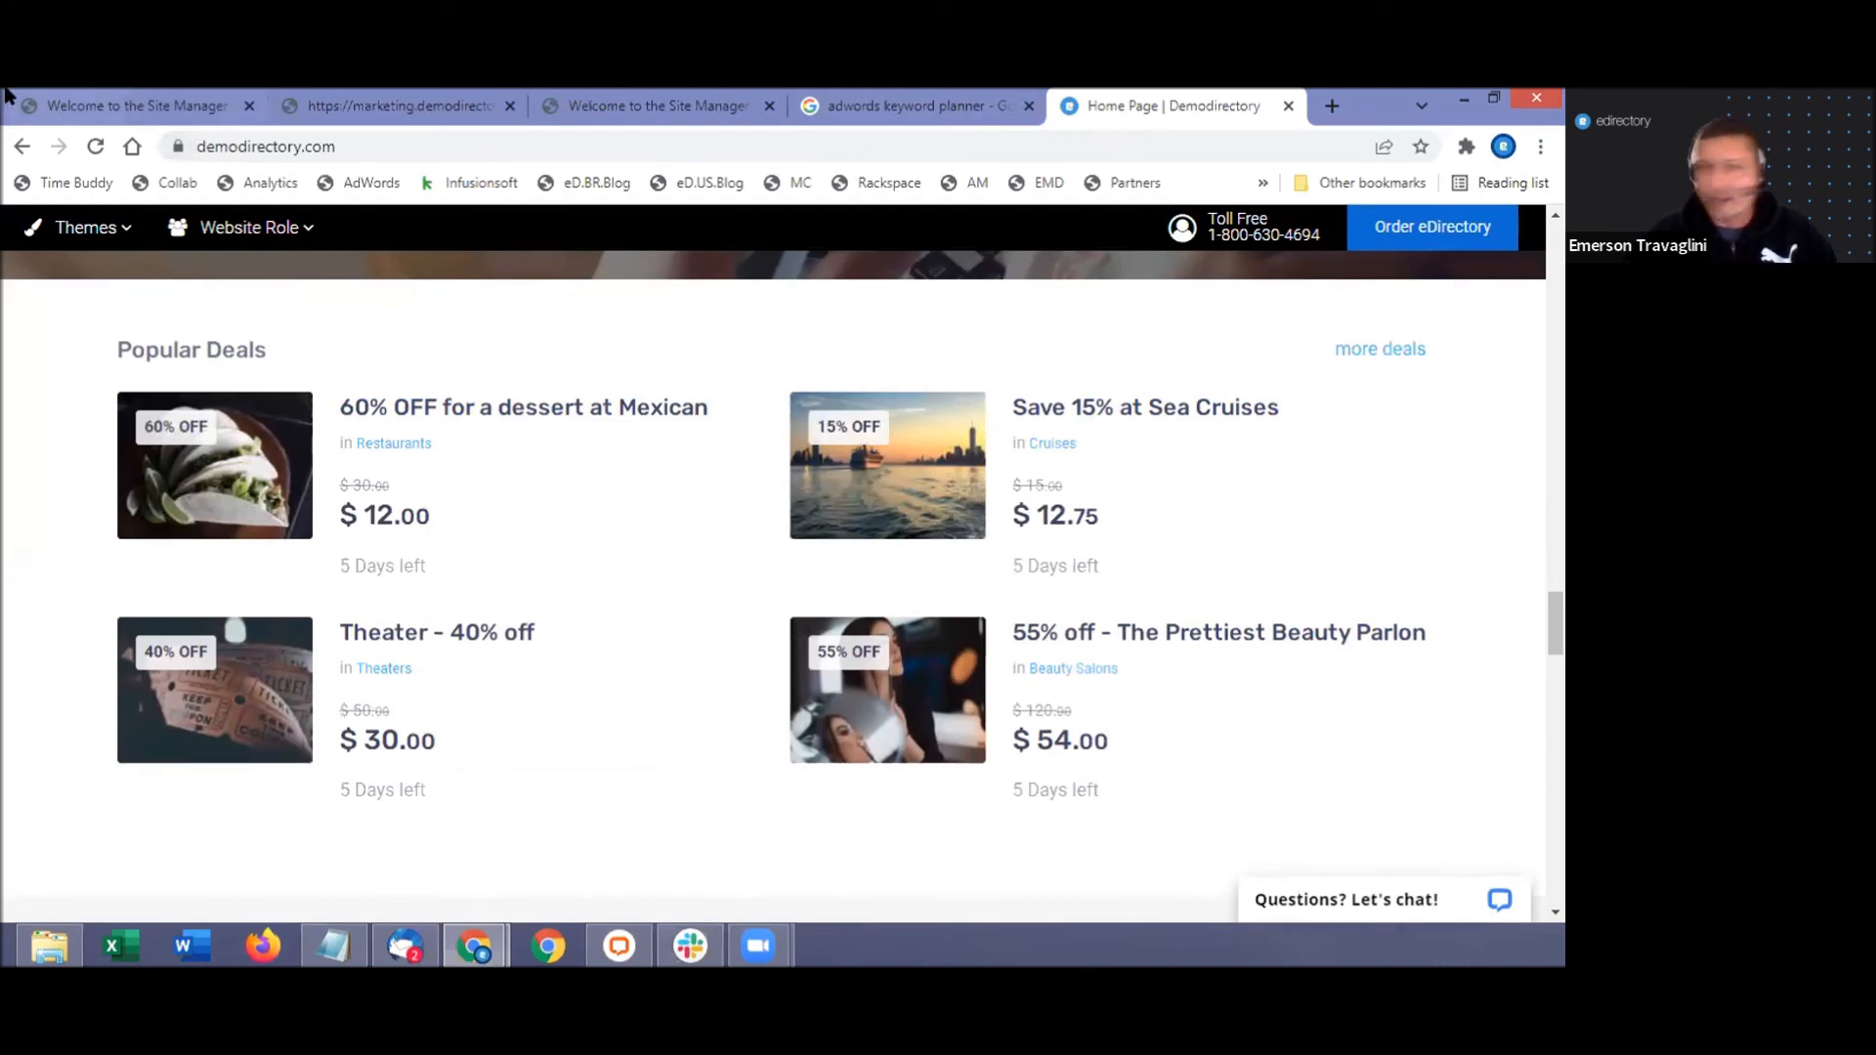
left_click(96, 104)
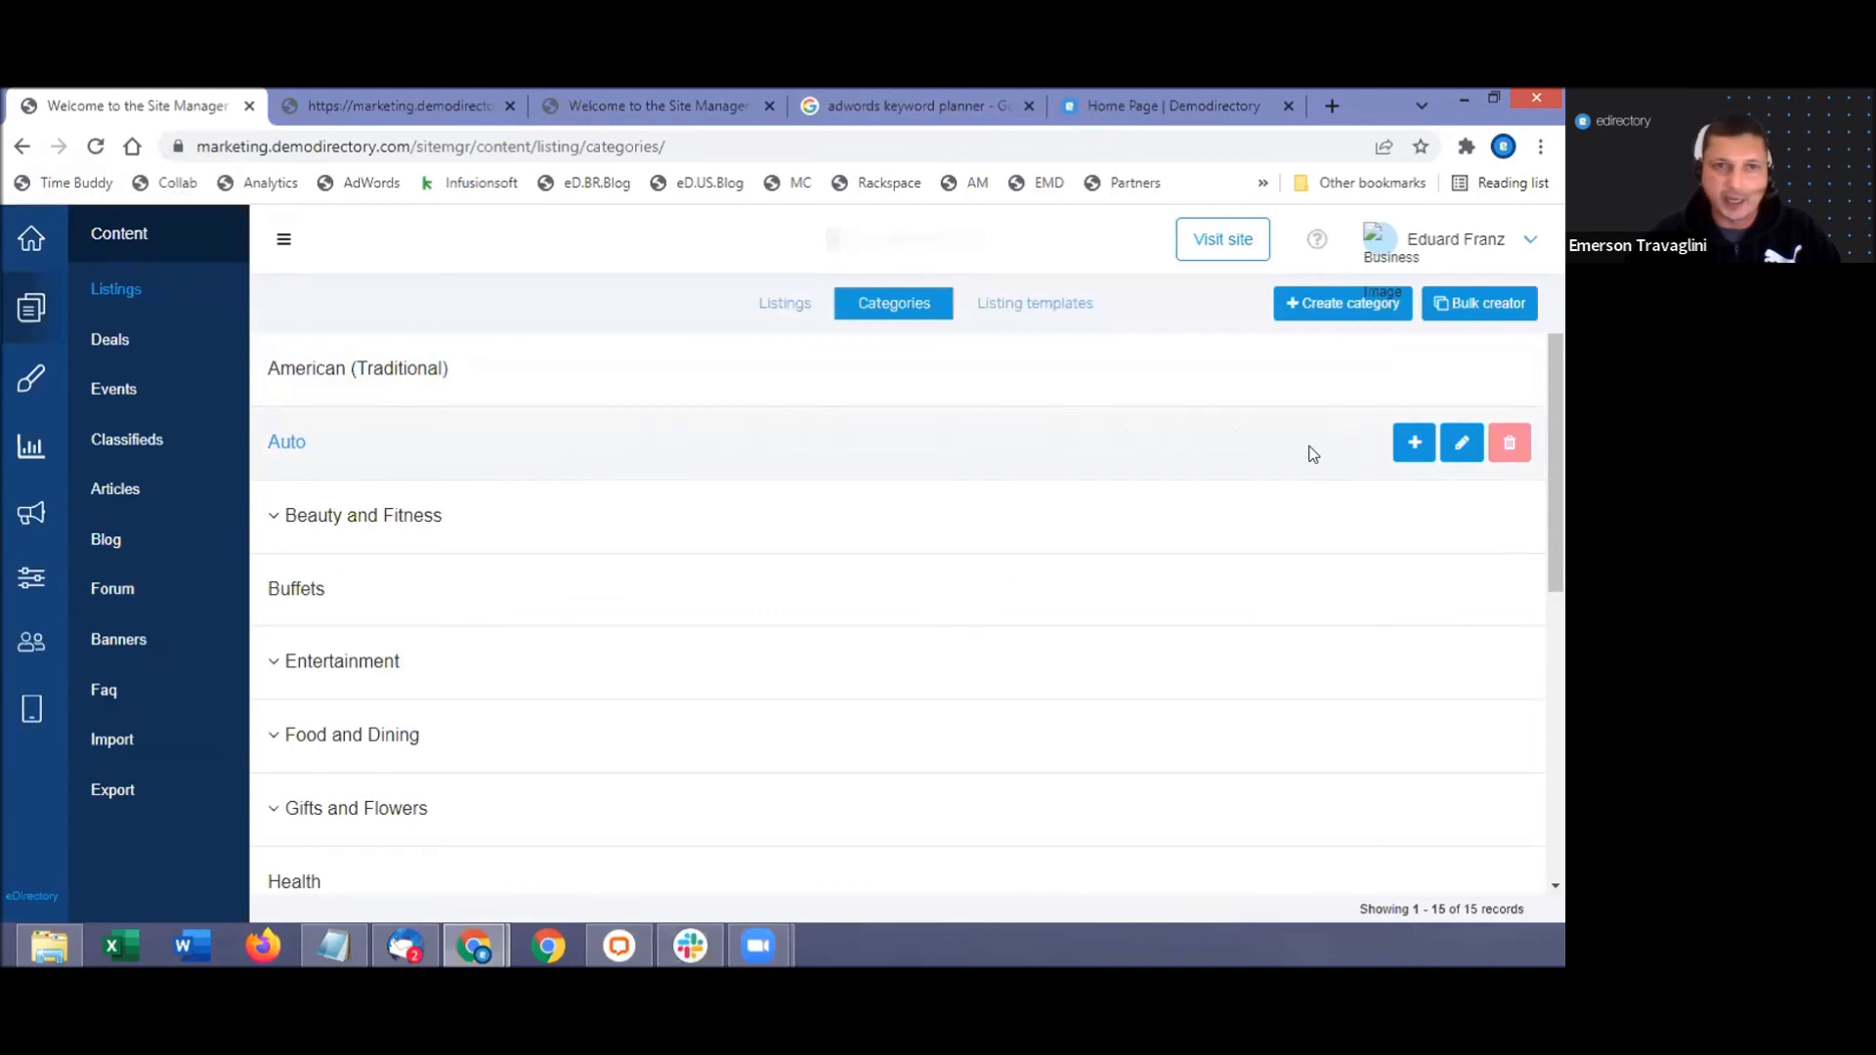
left_click(1460, 450)
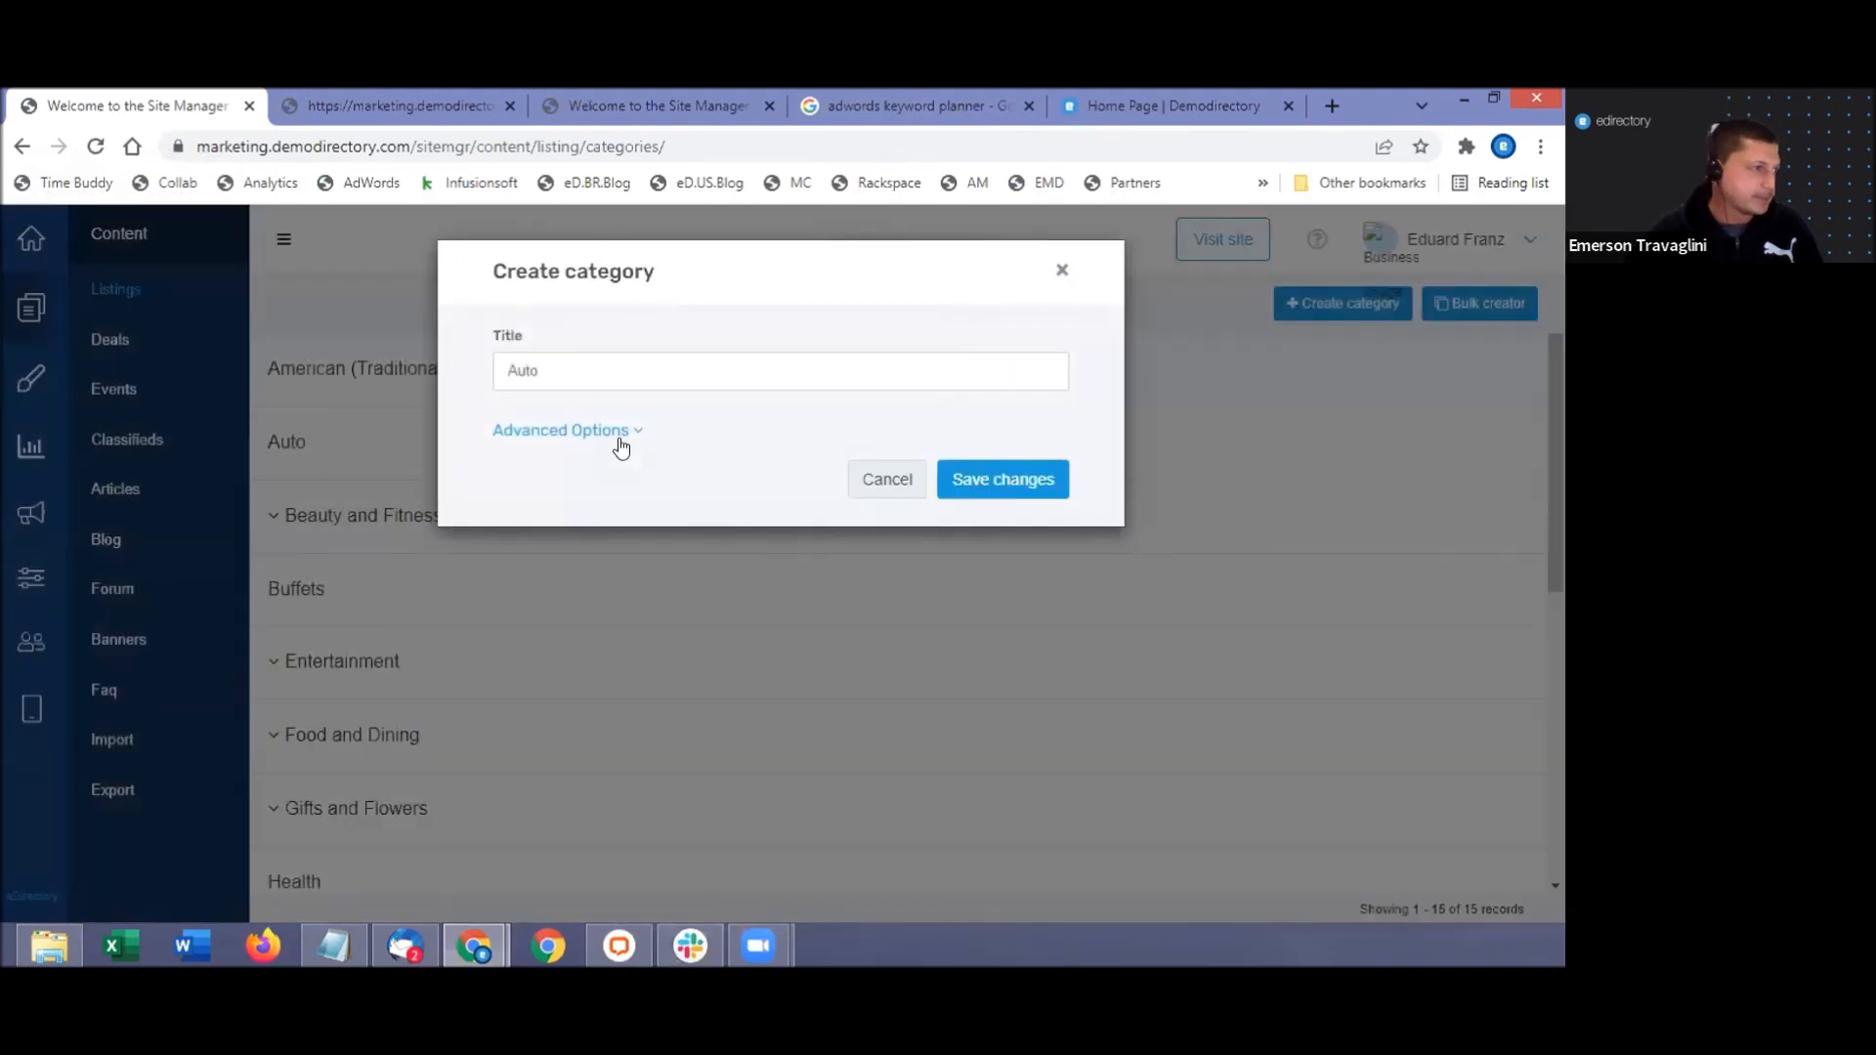
left_click(618, 440)
scroll(680, 486, "down", 10)
scroll(681, 491, "down", 3)
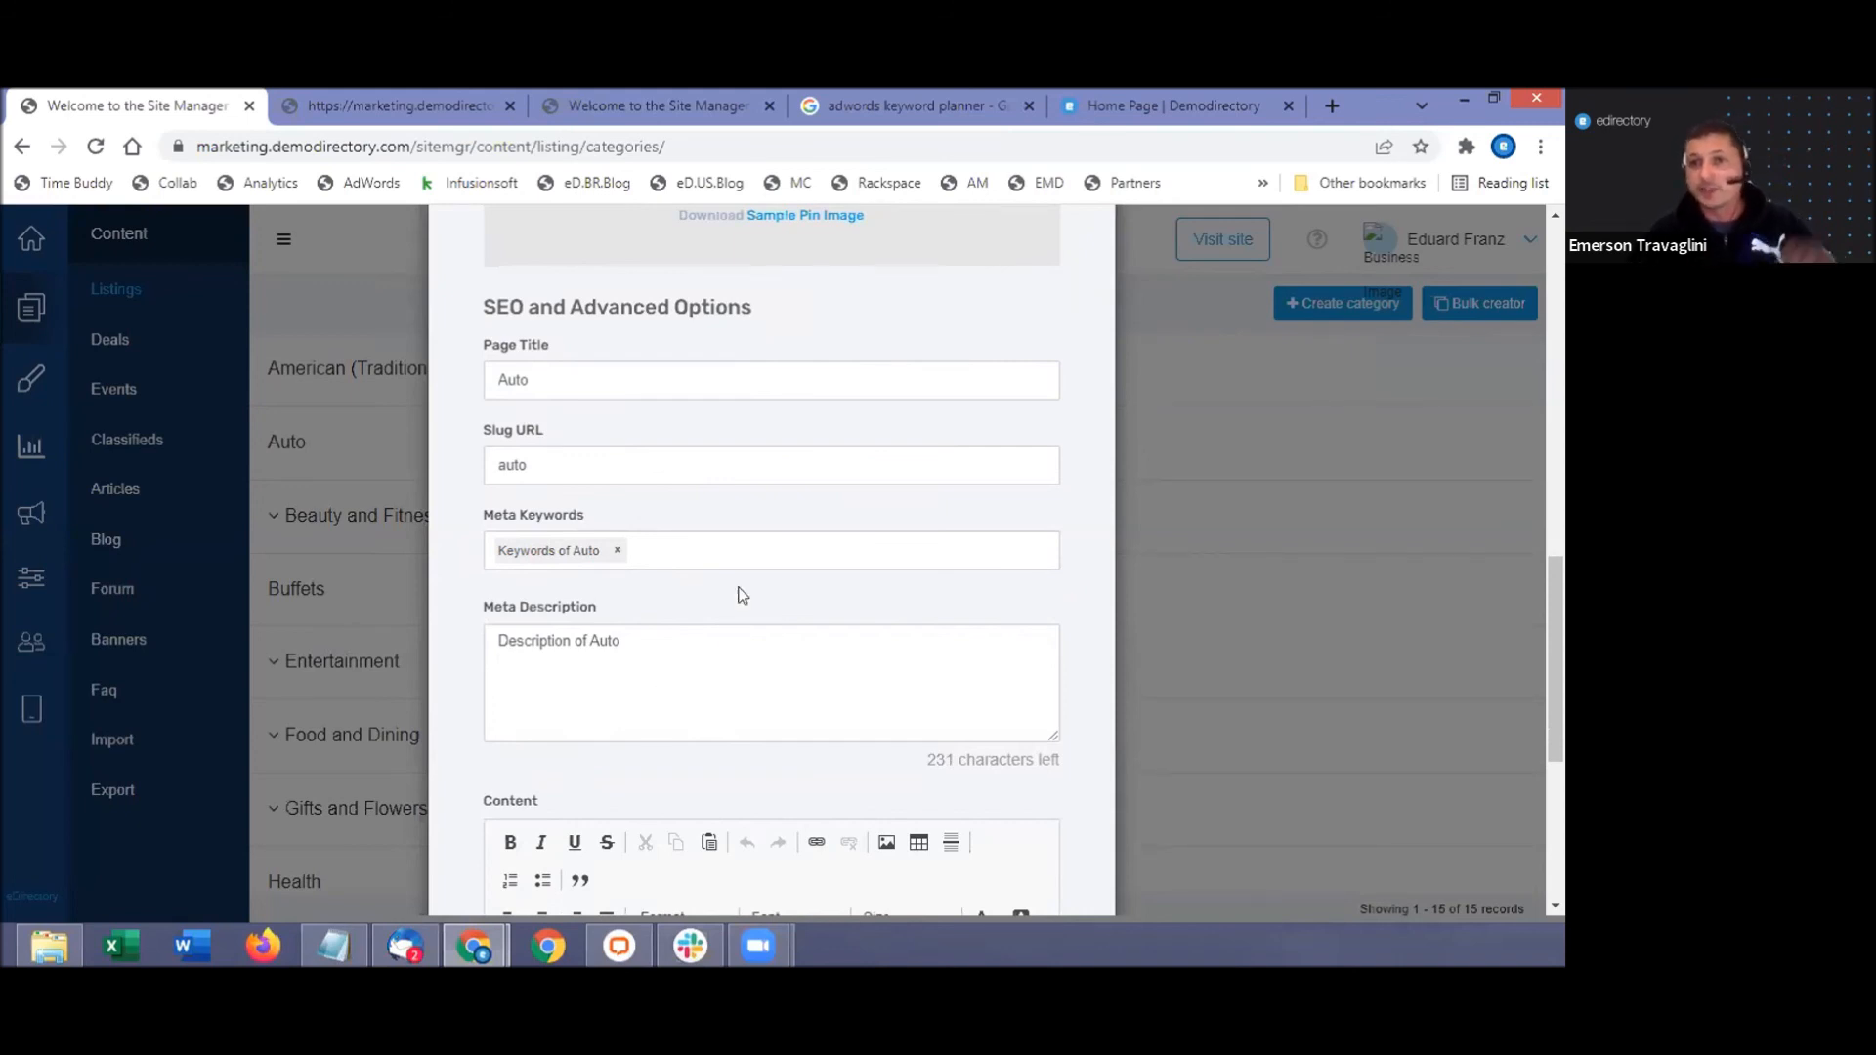
Examine the Auto category's page title, slug URL, meta keywords, meta description and content fields.
left_click(526, 380)
key("Tab")
key("Tab")
key("Tab")
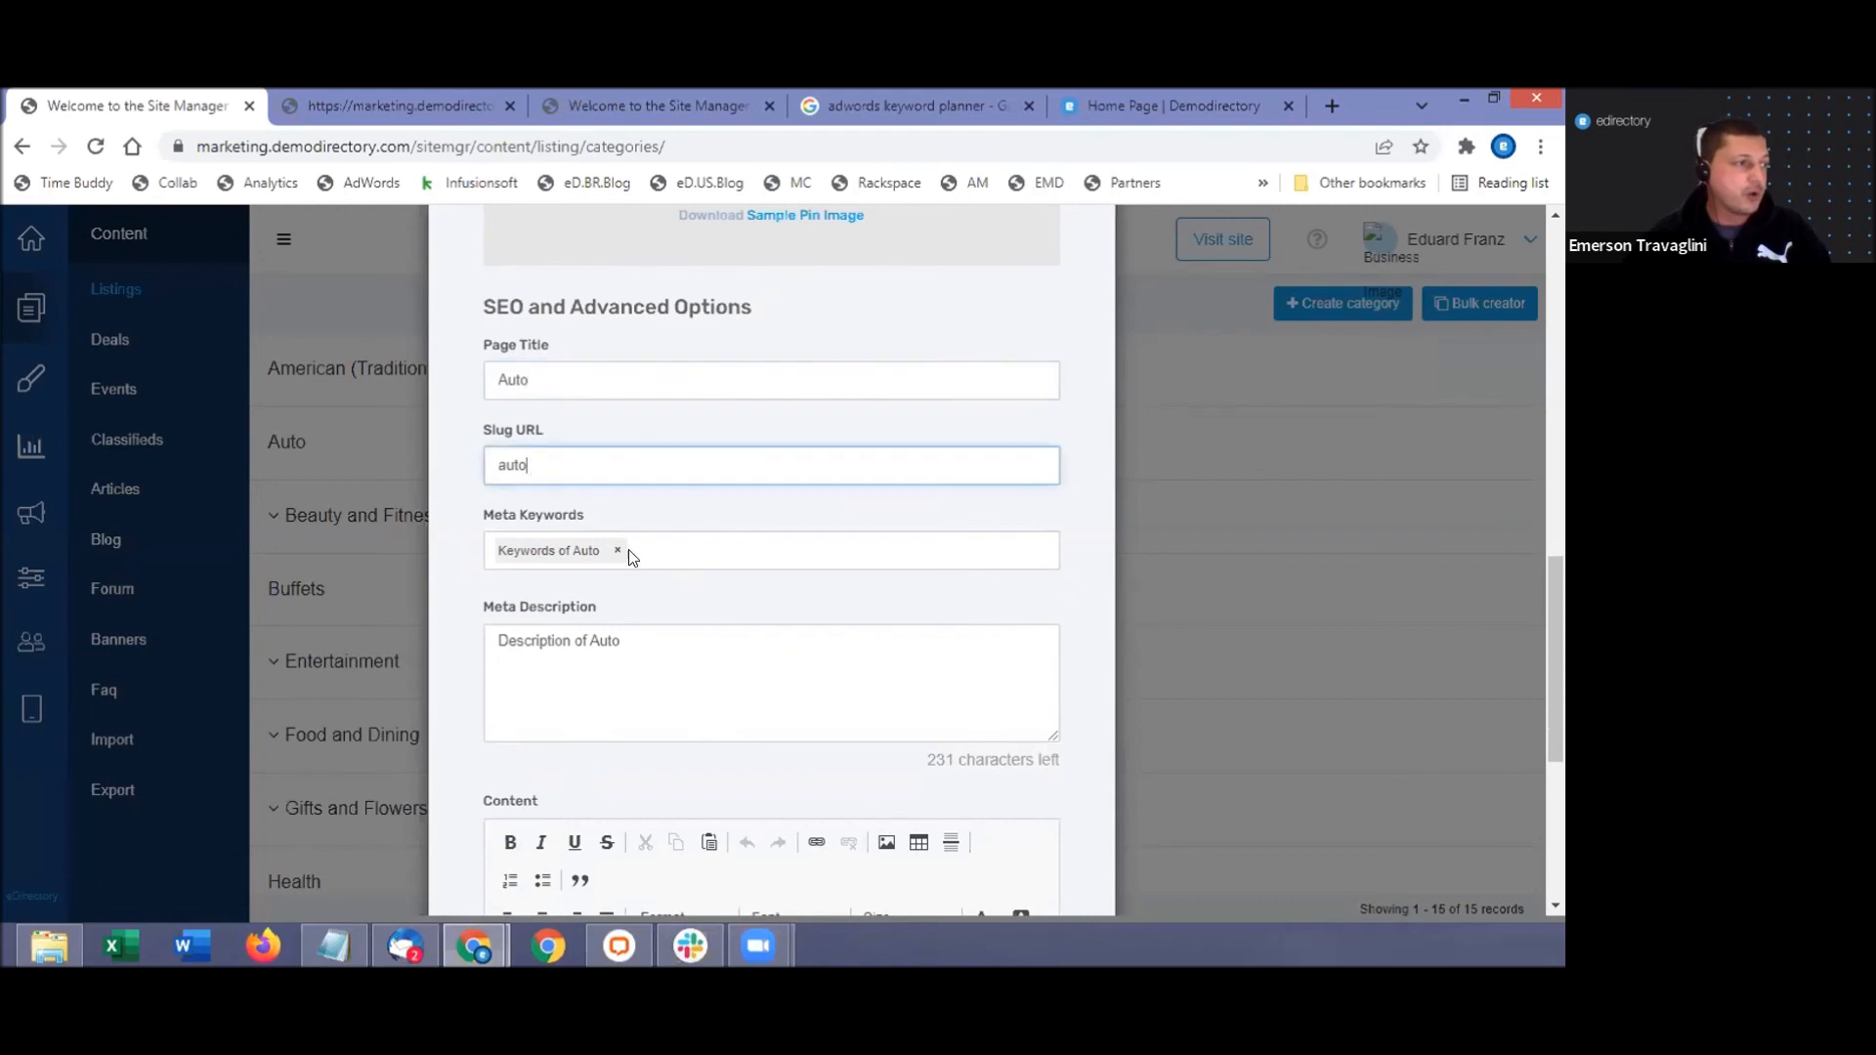
left_click(548, 368)
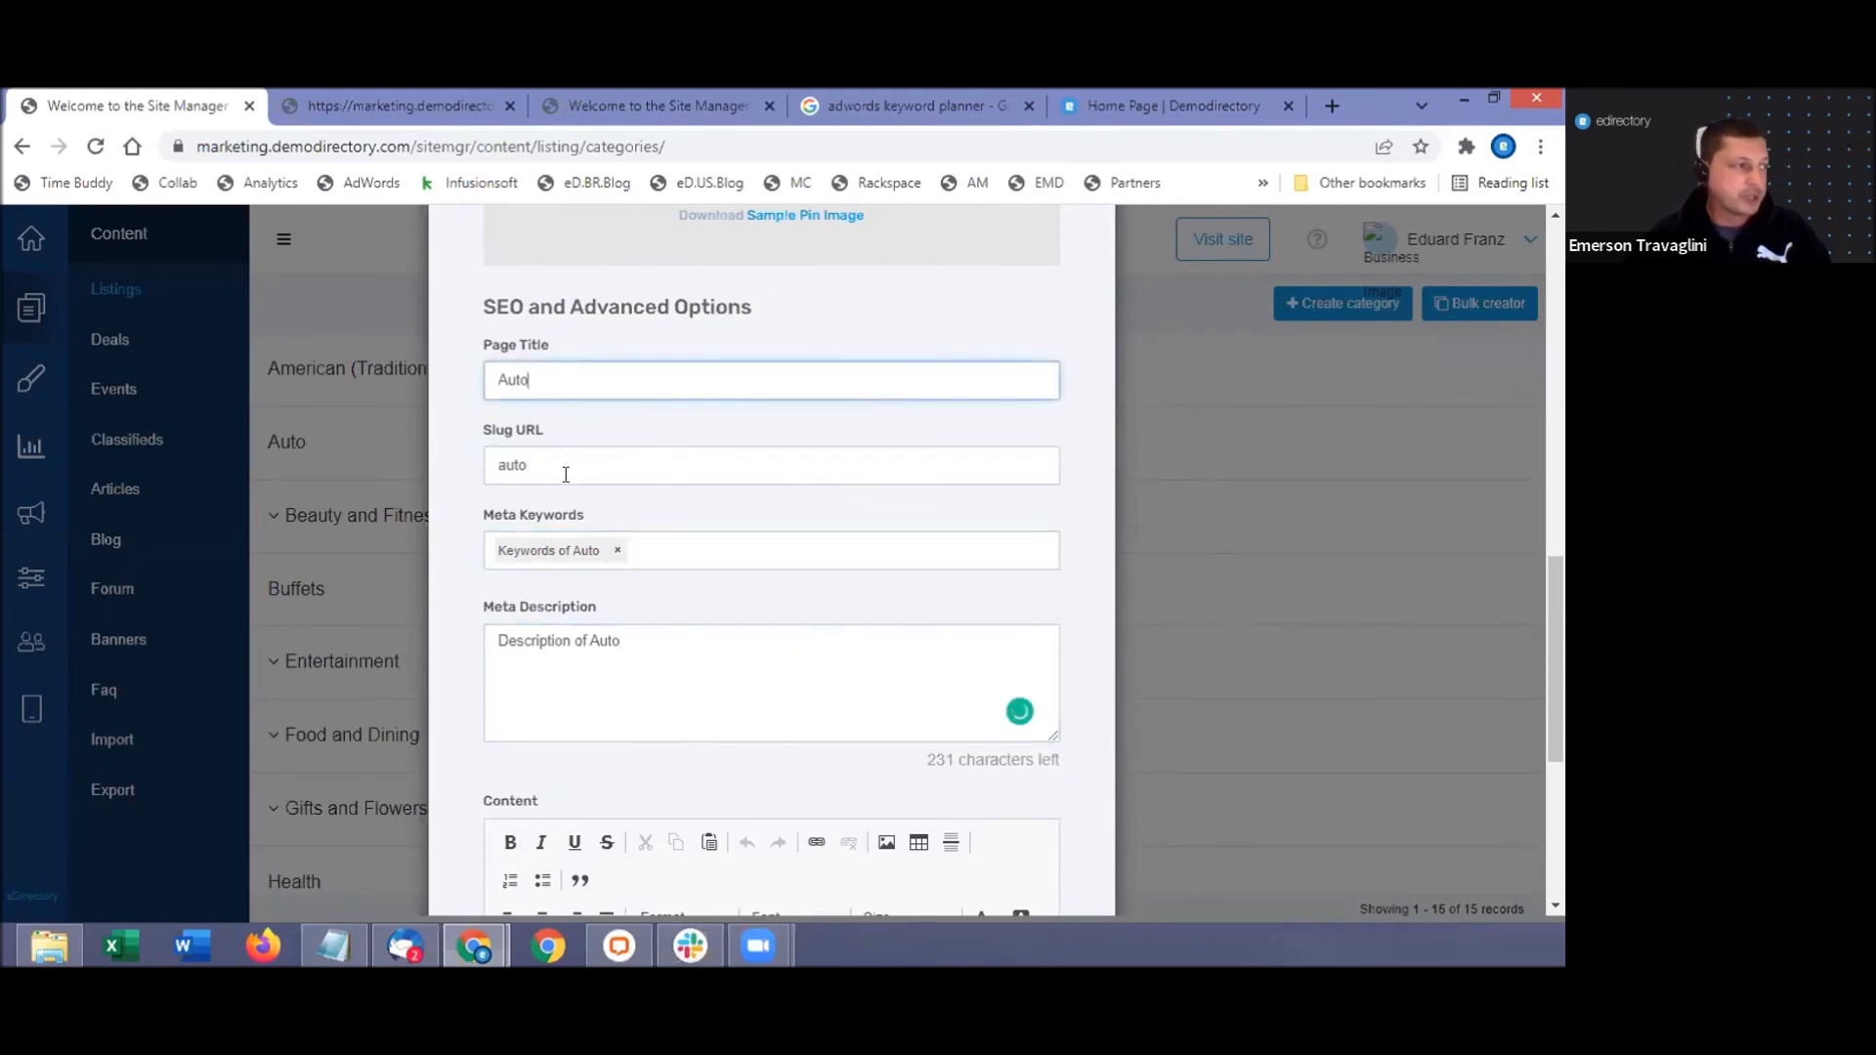
left_click(565, 470)
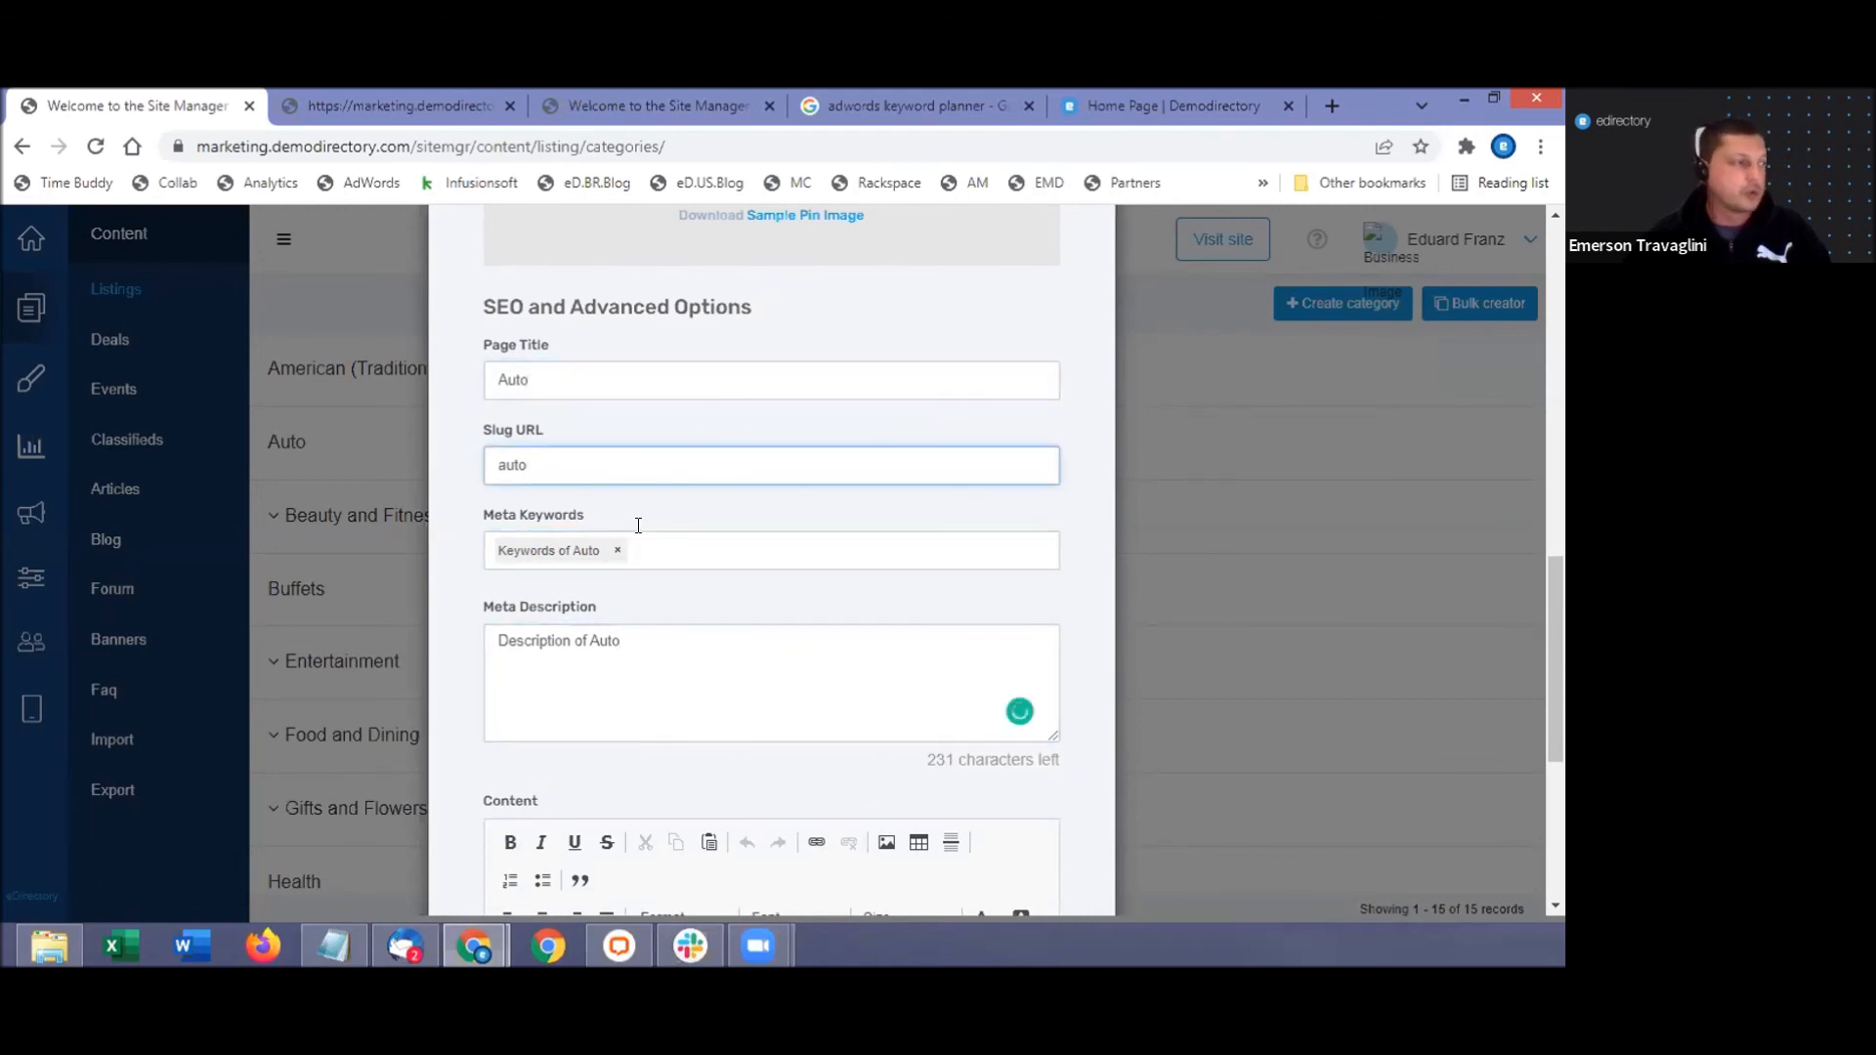
left_click(640, 653)
scroll(627, 659, "down", 4)
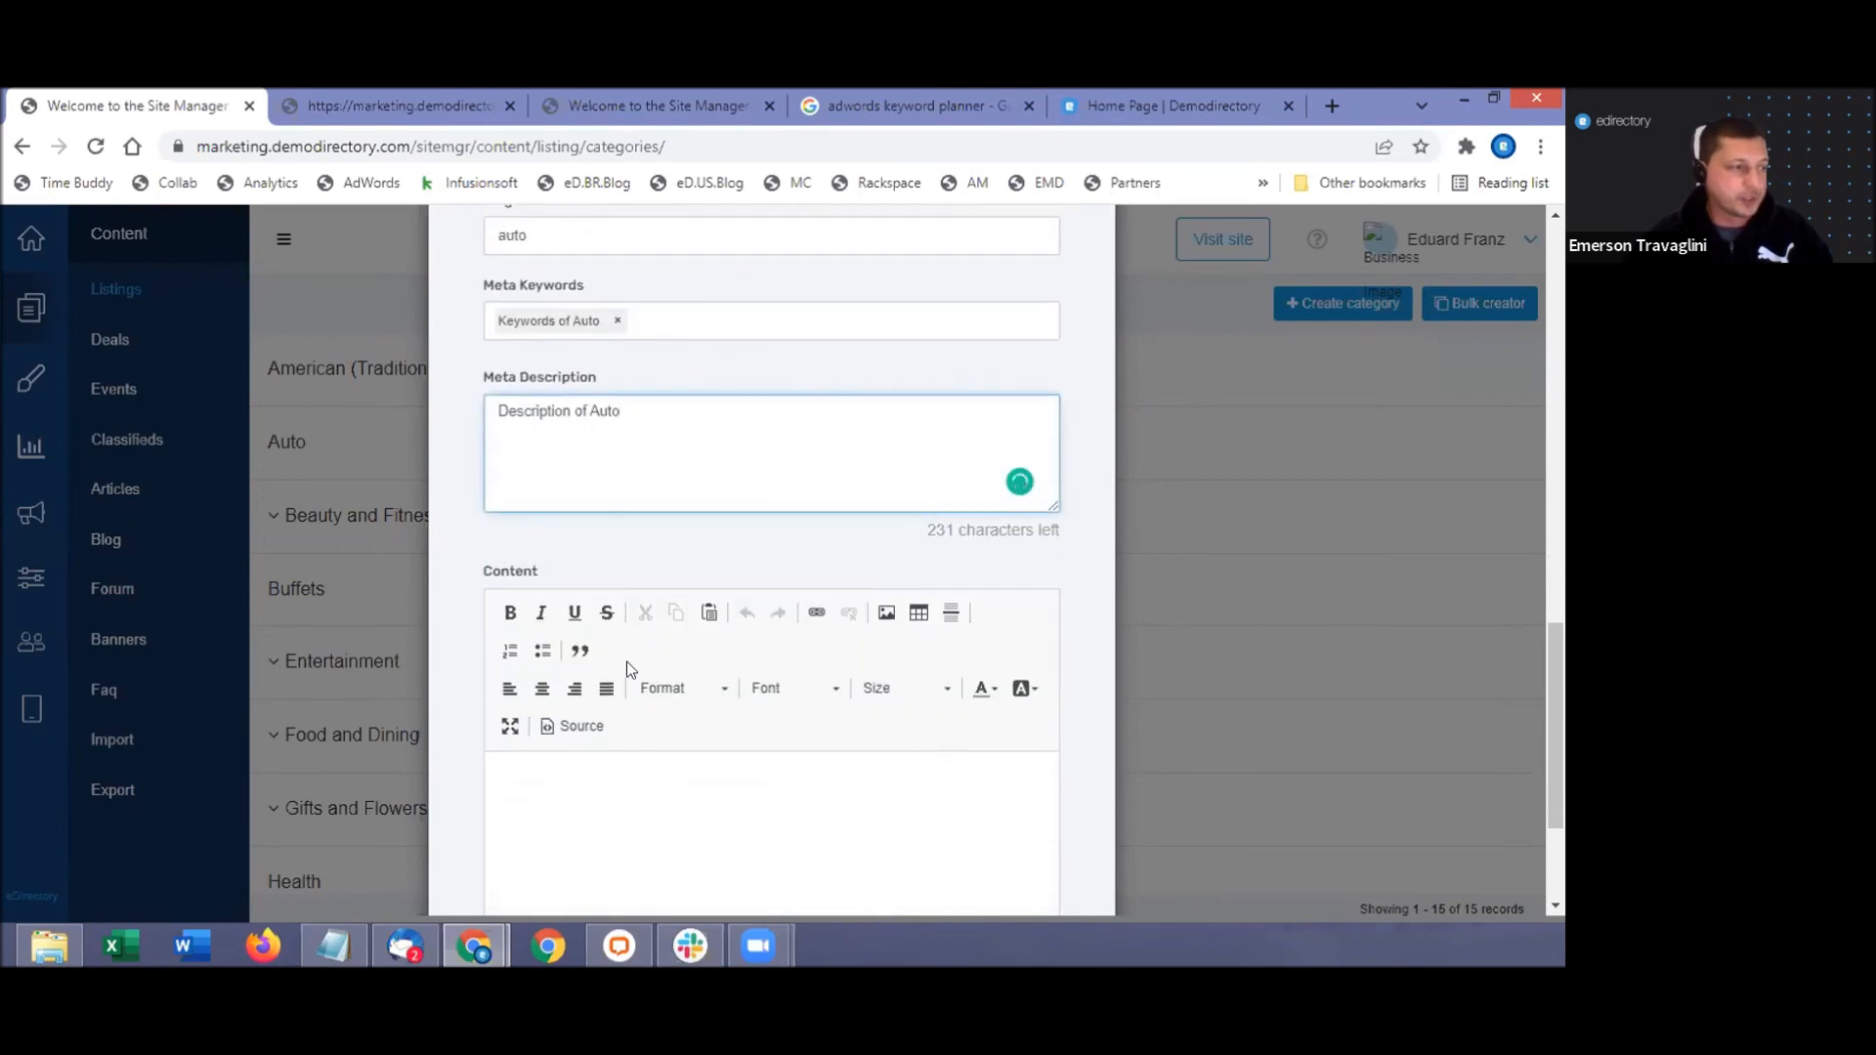
Review the Auto category's meta description and empty content editor, and close the category form without saving changes.
left_click(647, 678)
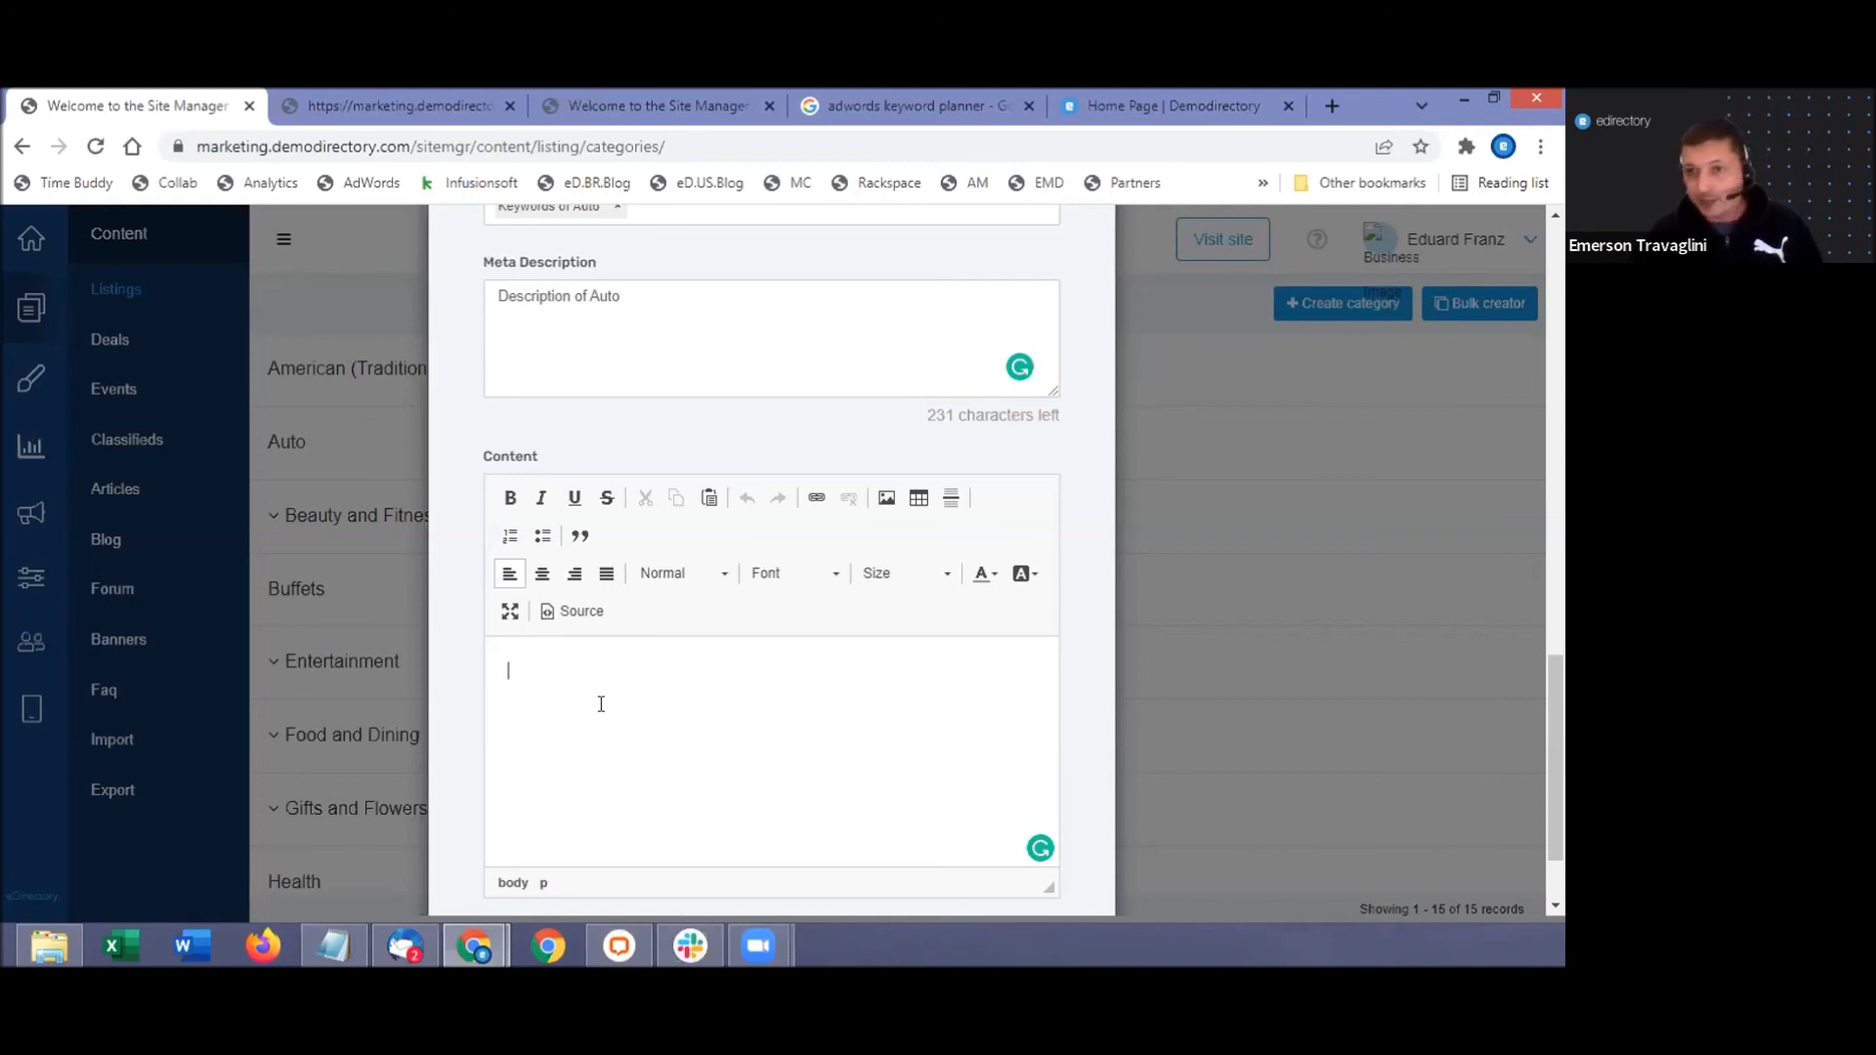
scroll(631, 696, "up", 3)
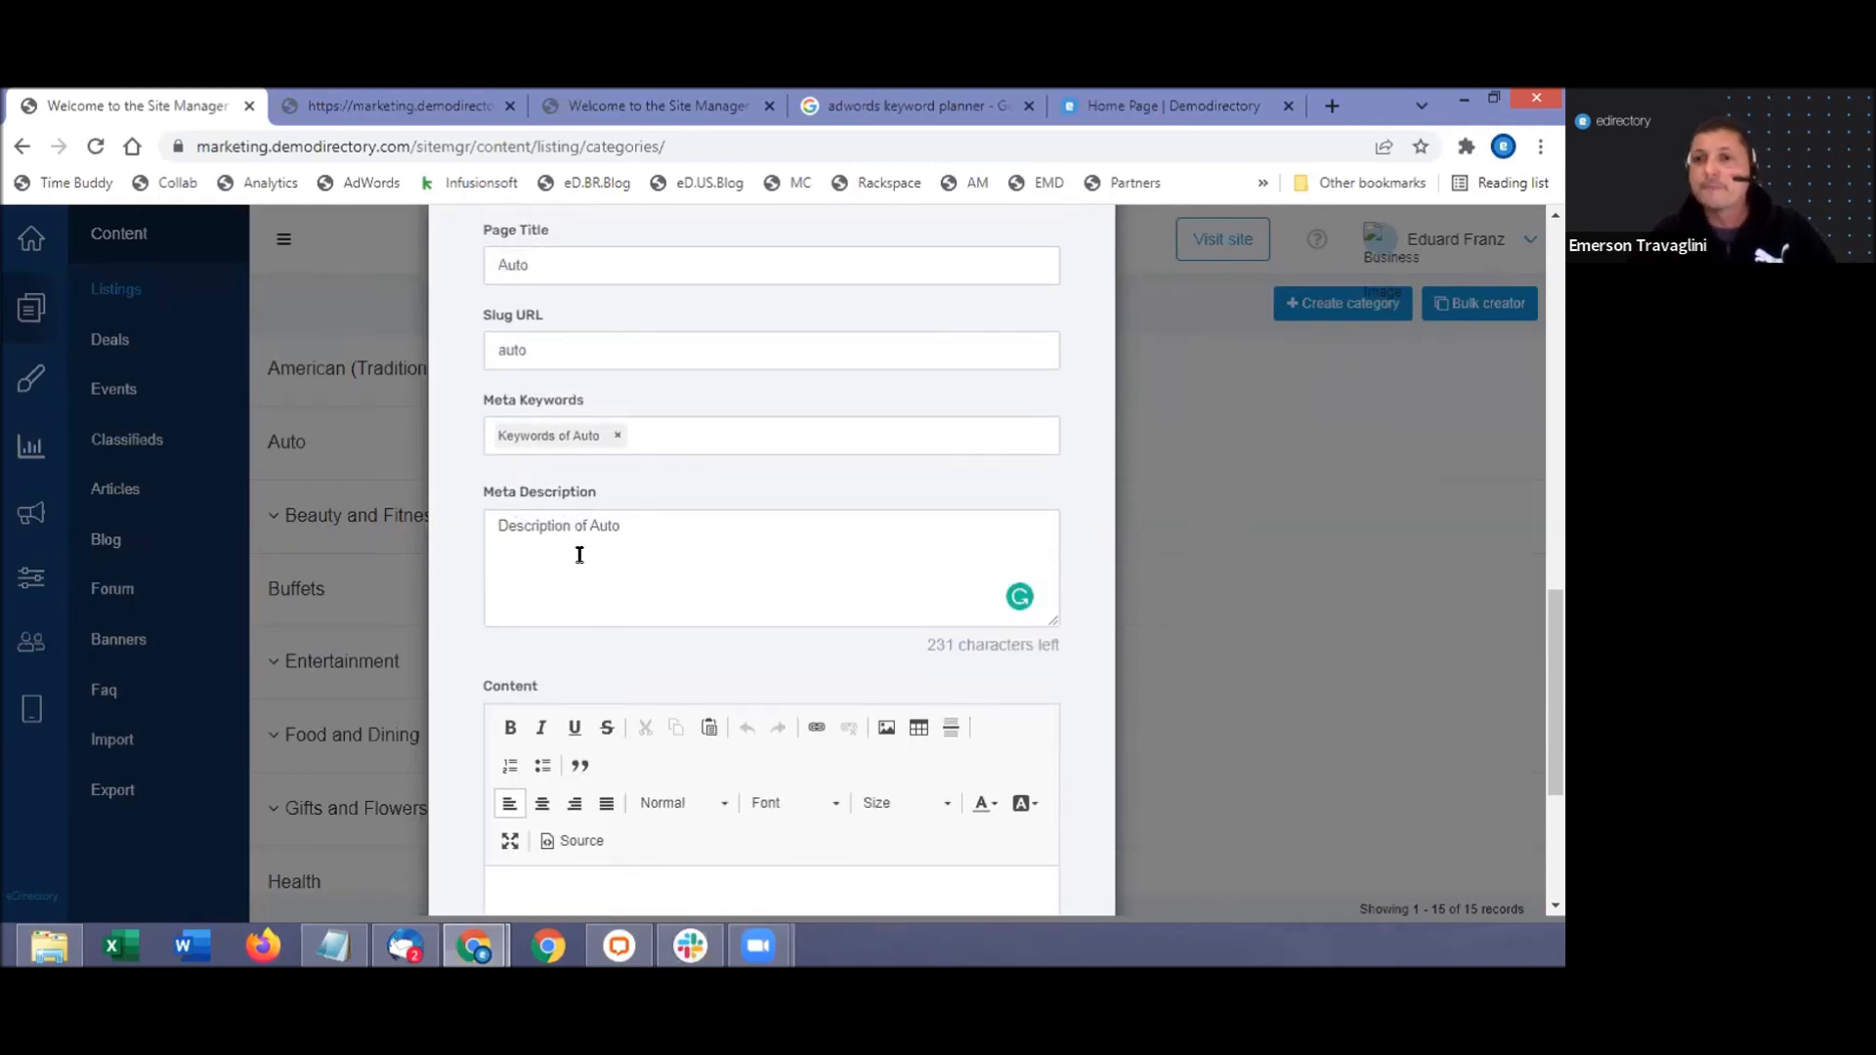
scroll(695, 721, "down", 3)
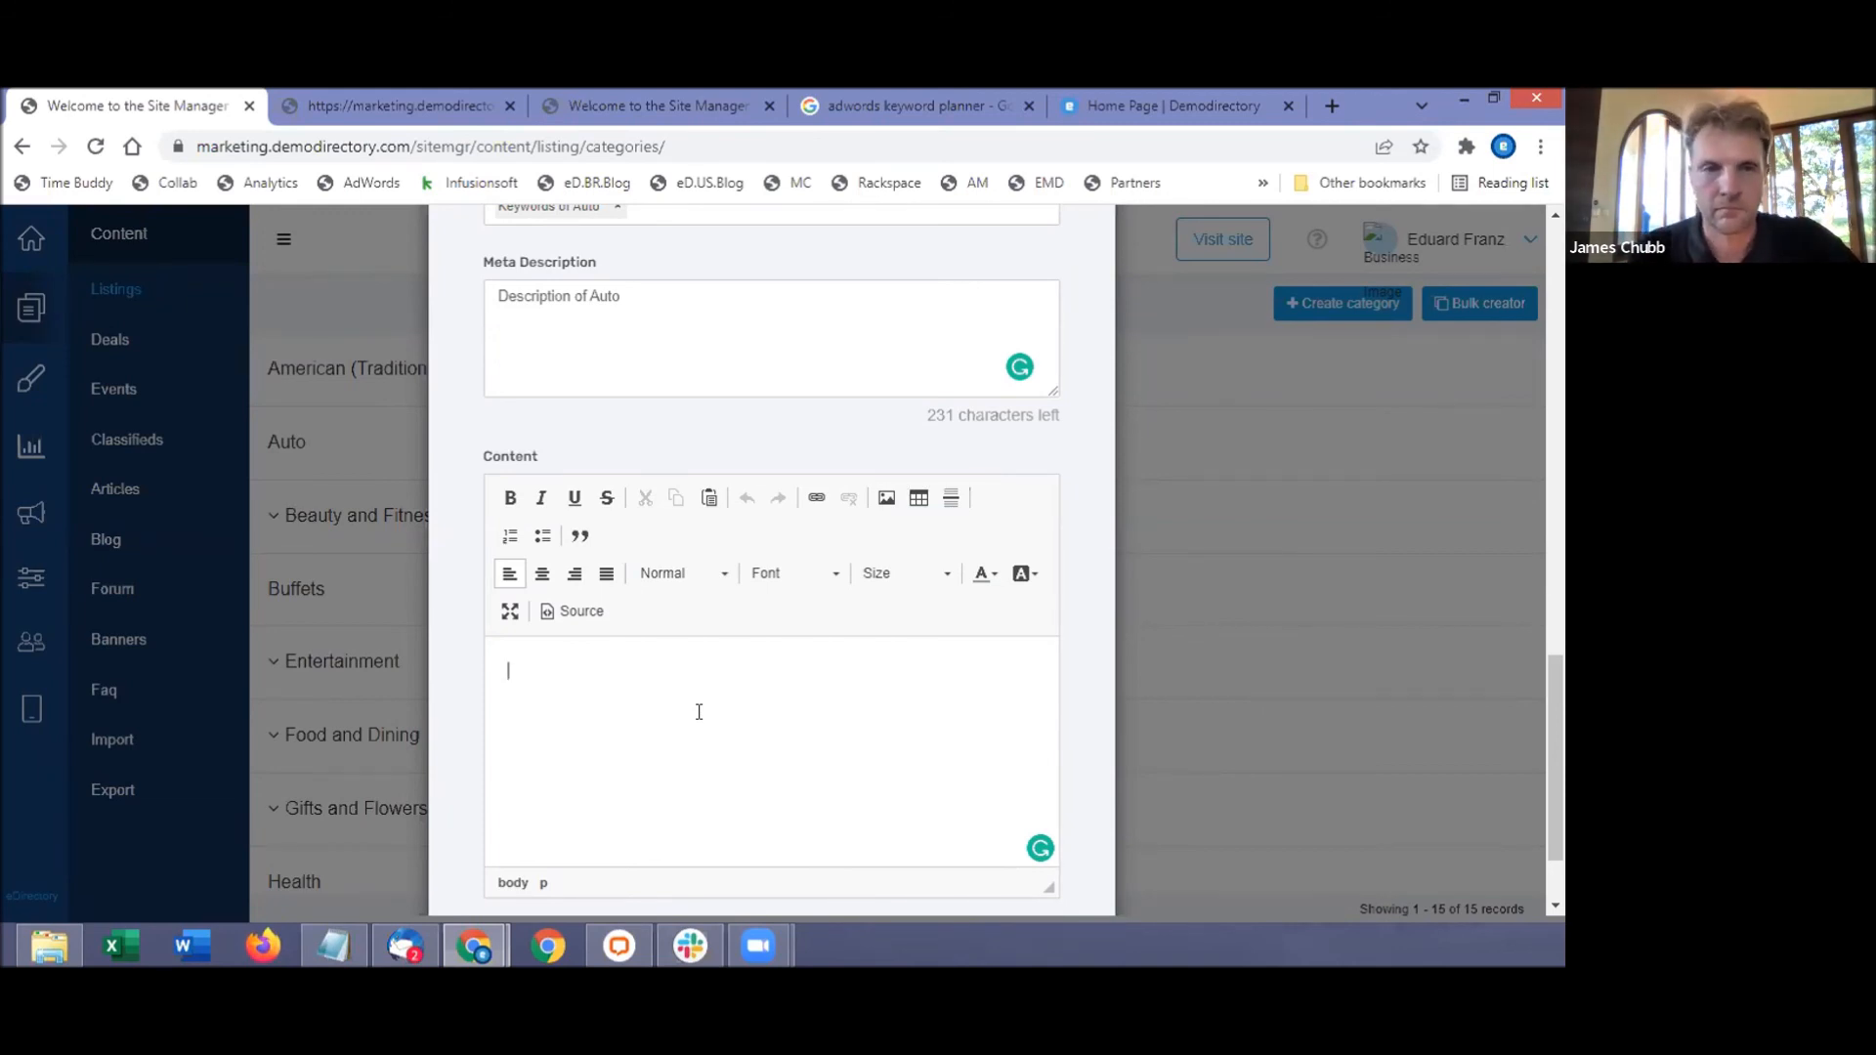
scroll(732, 745, "down", 1)
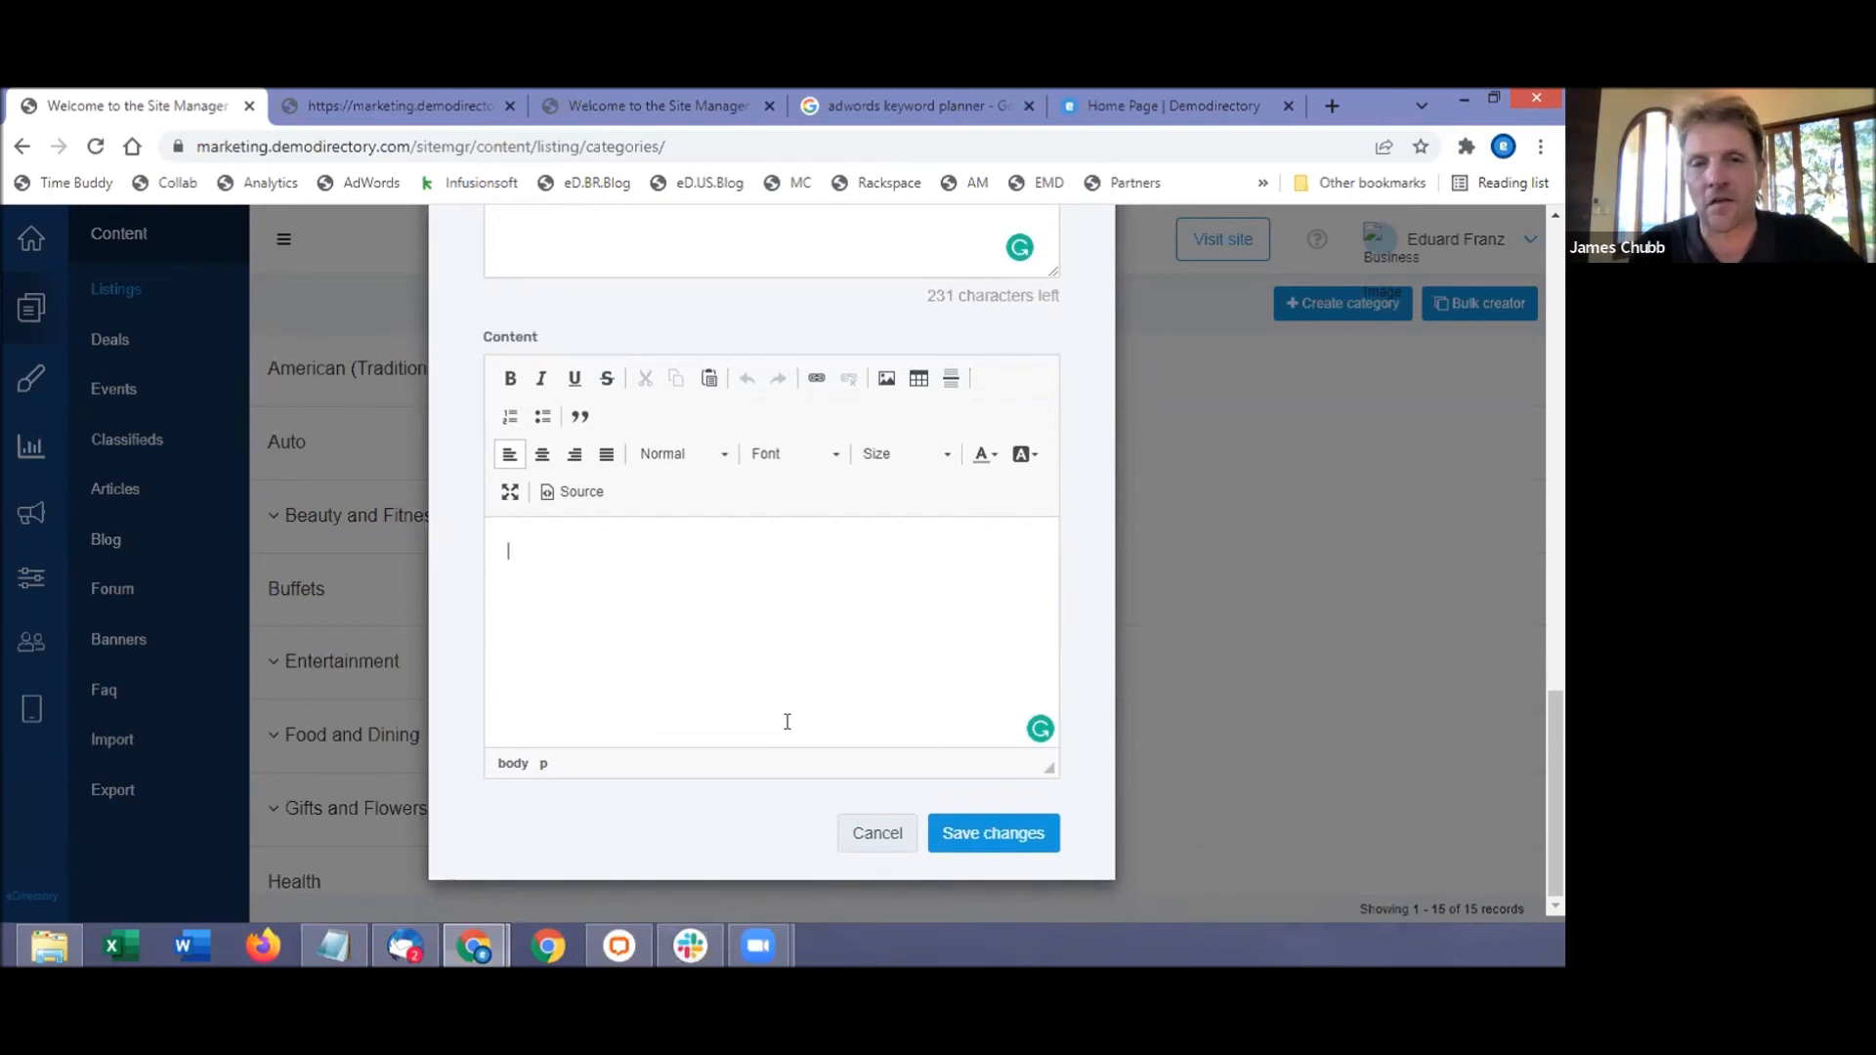
scroll(787, 721, "up", 1)
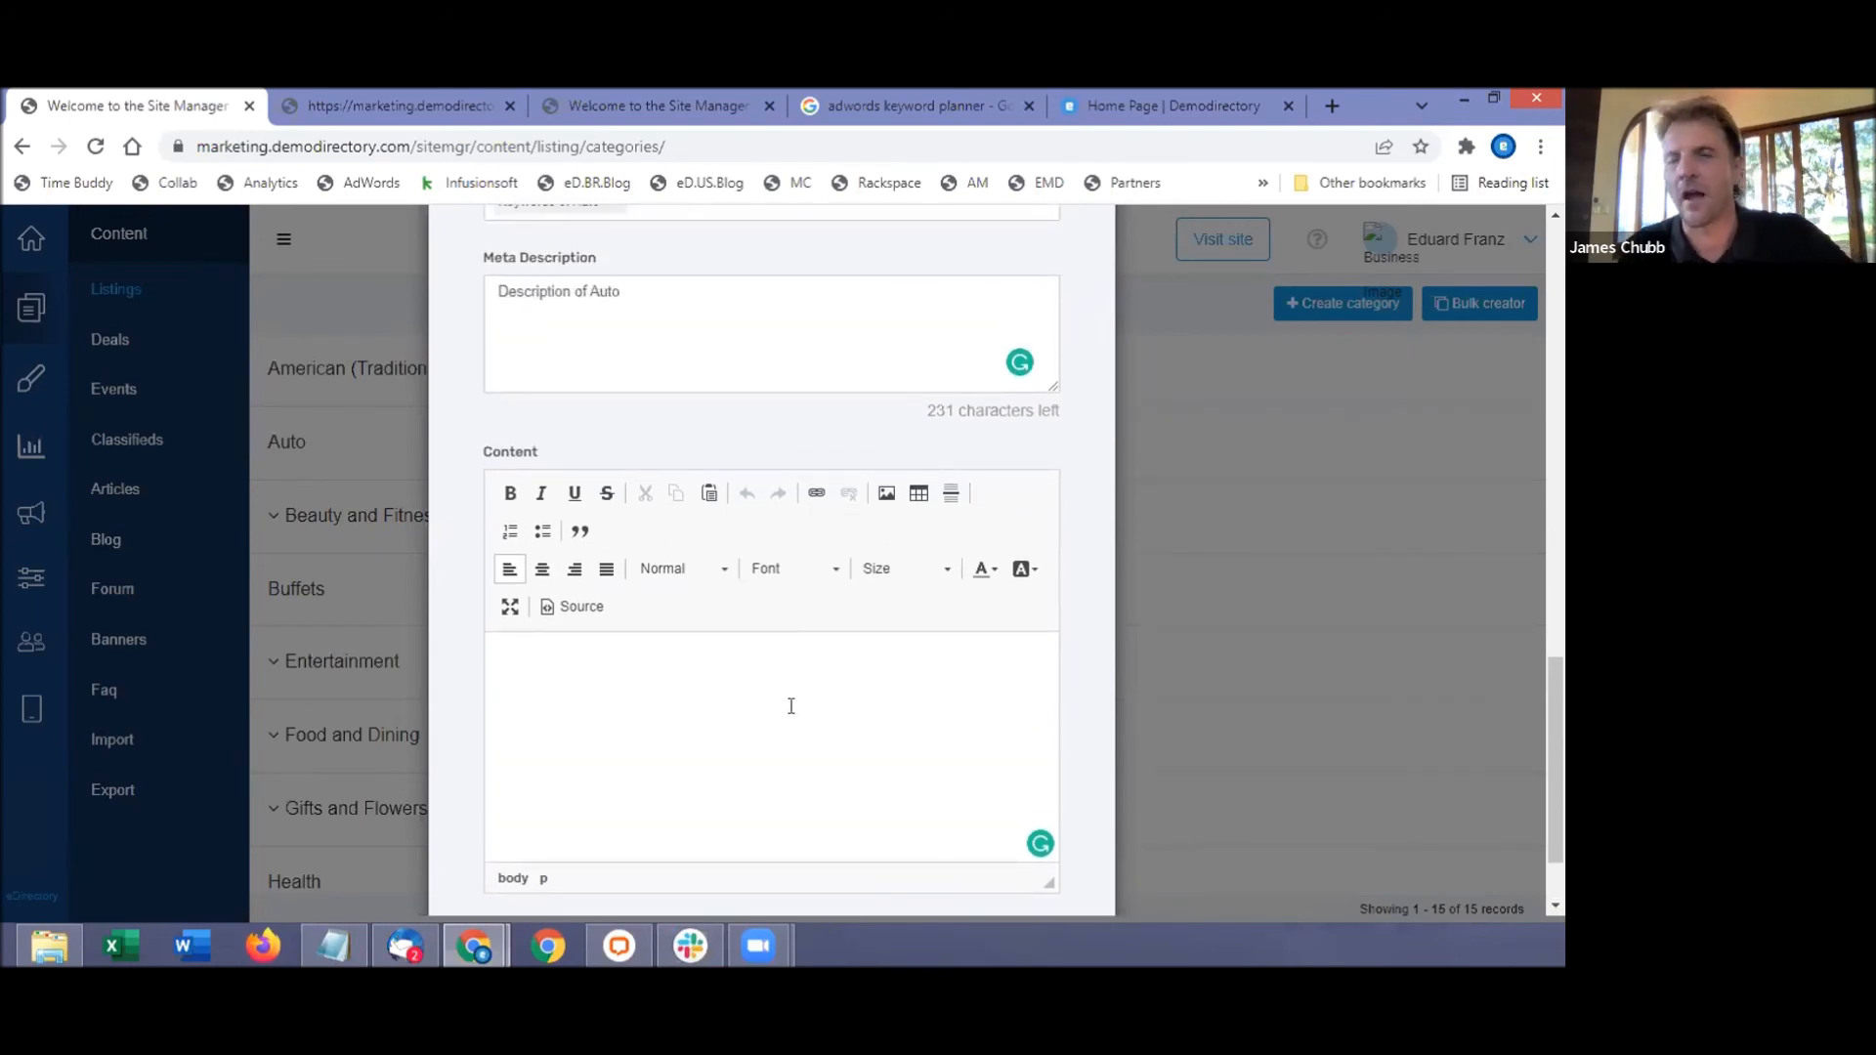
scroll(783, 704, "down", 1)
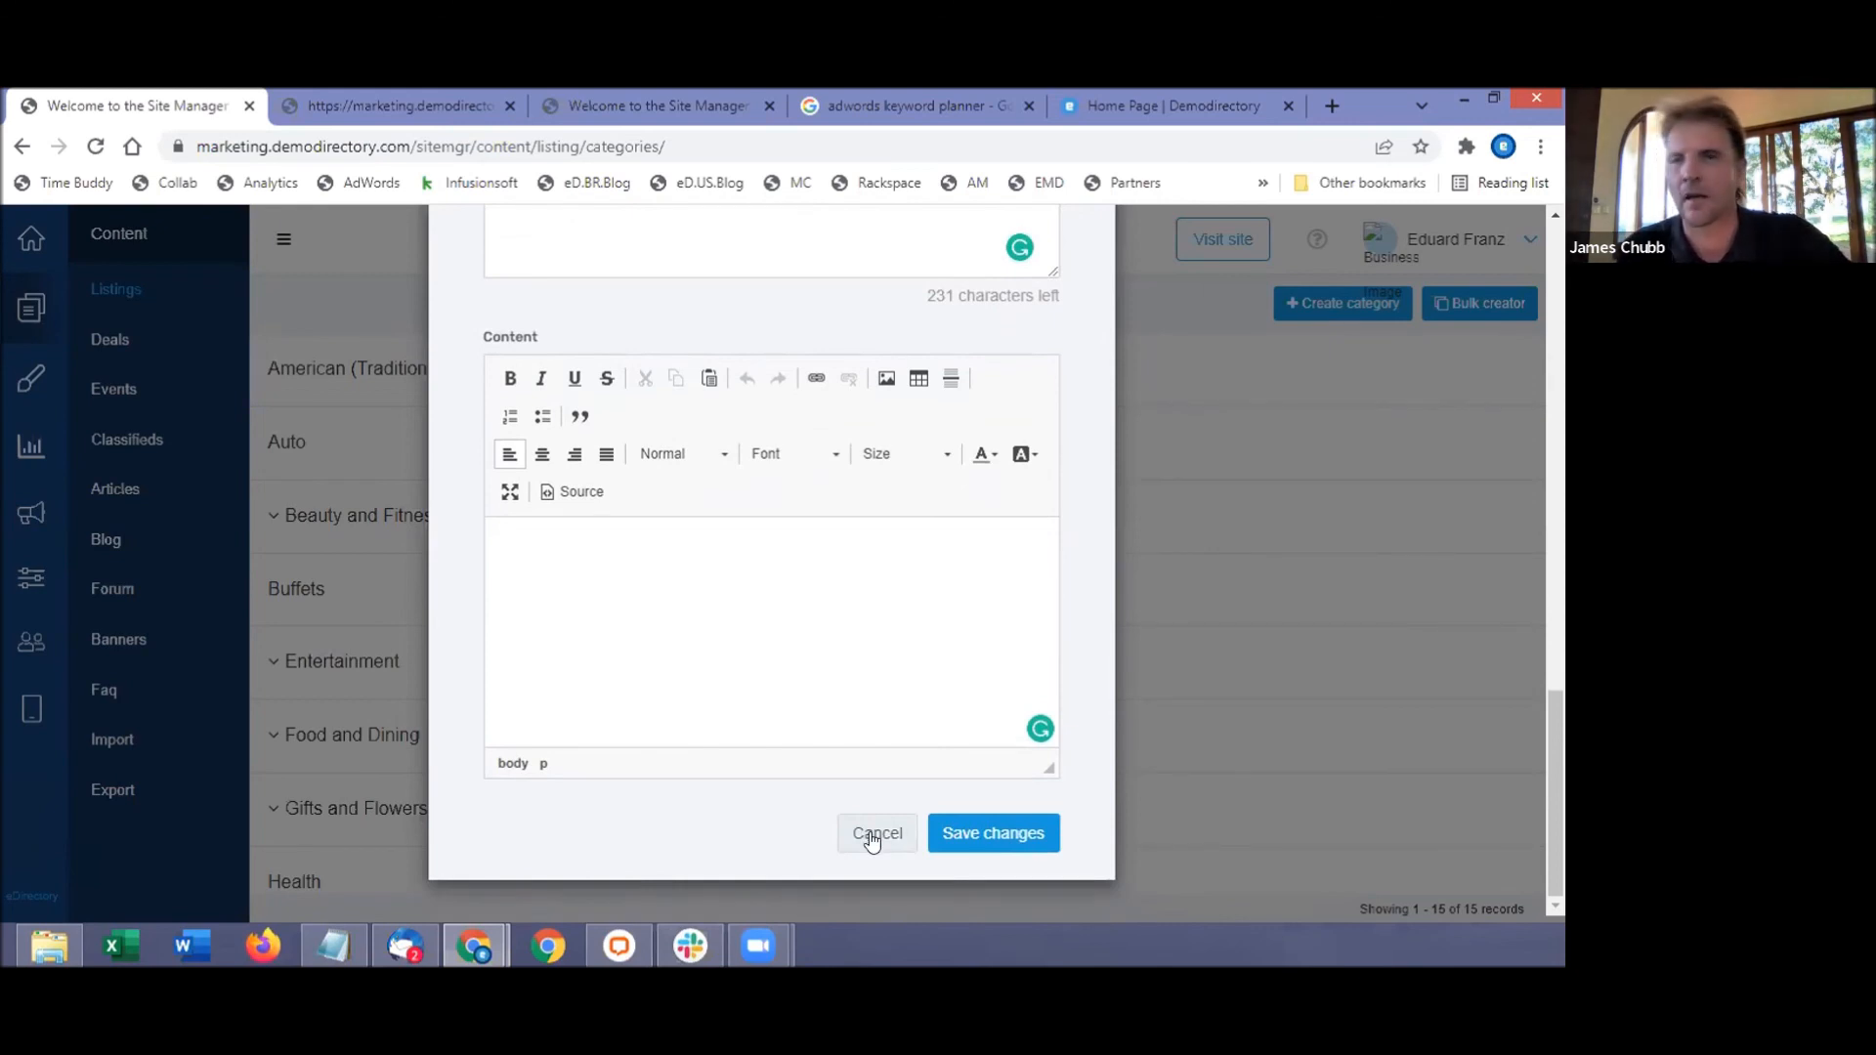
left_click(872, 836)
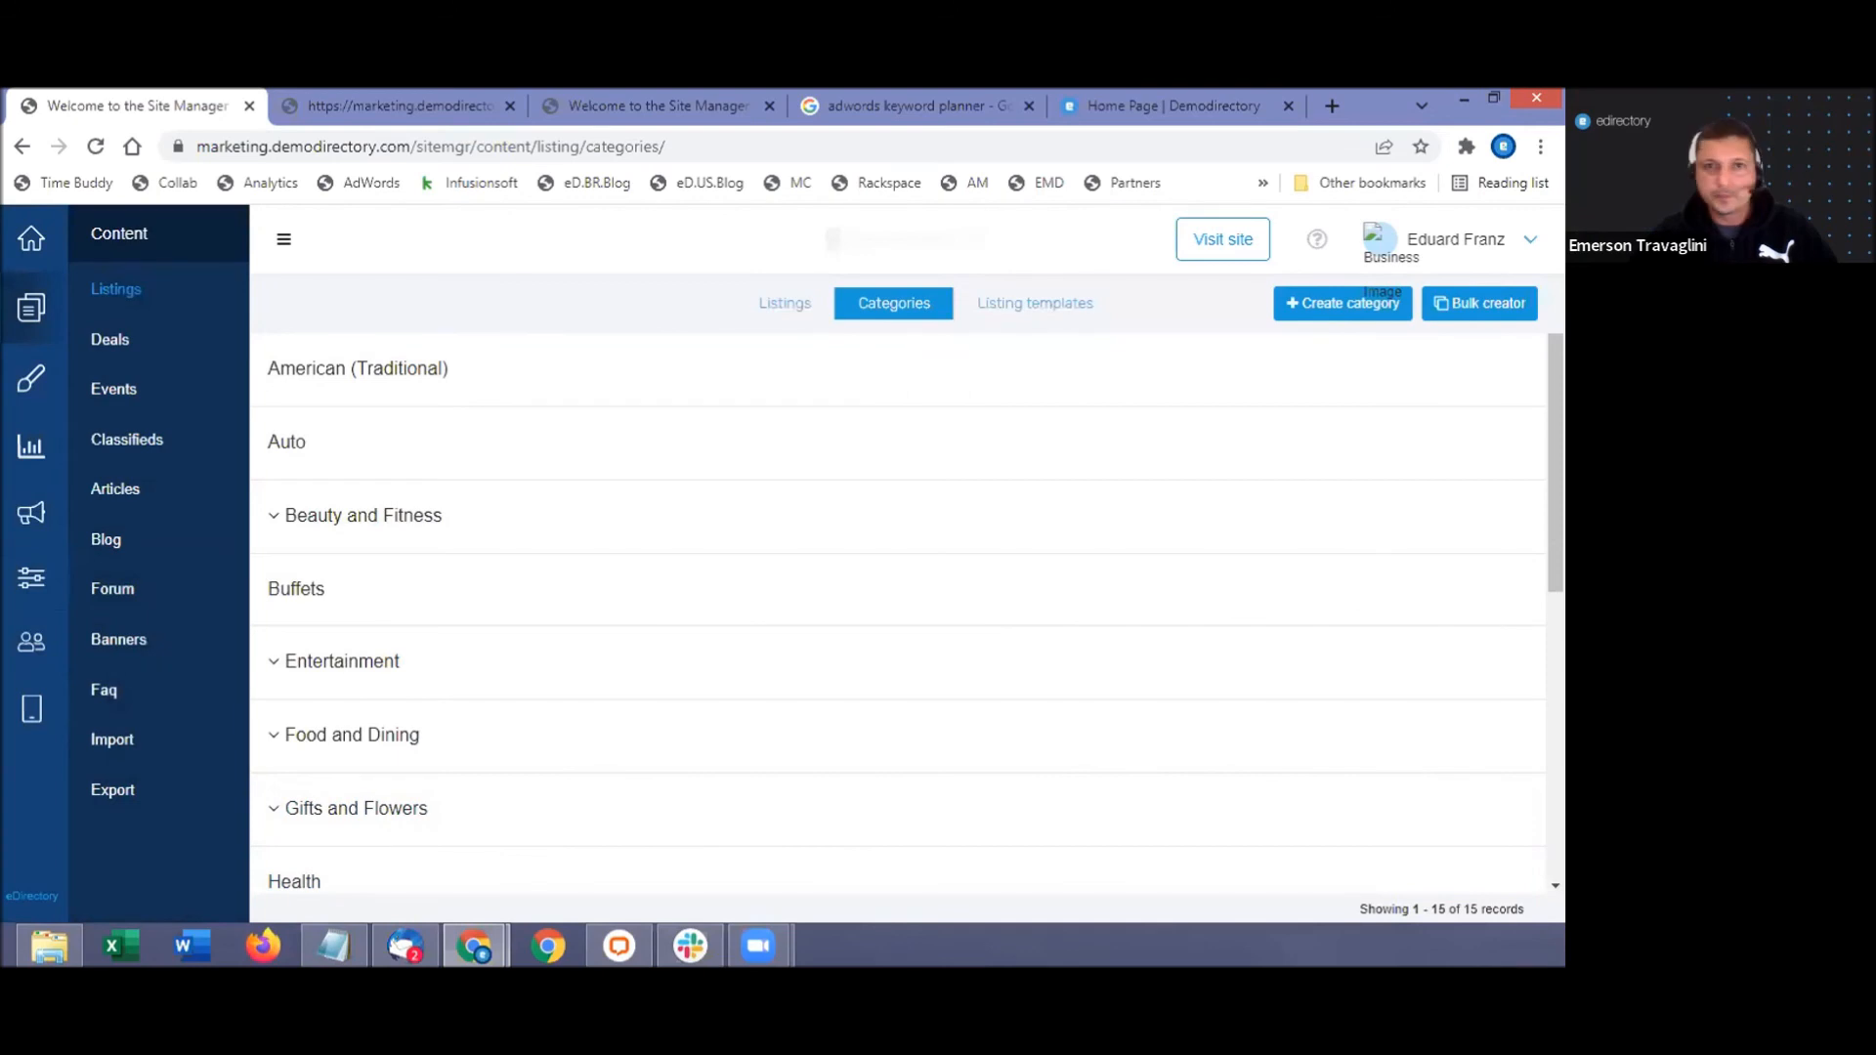